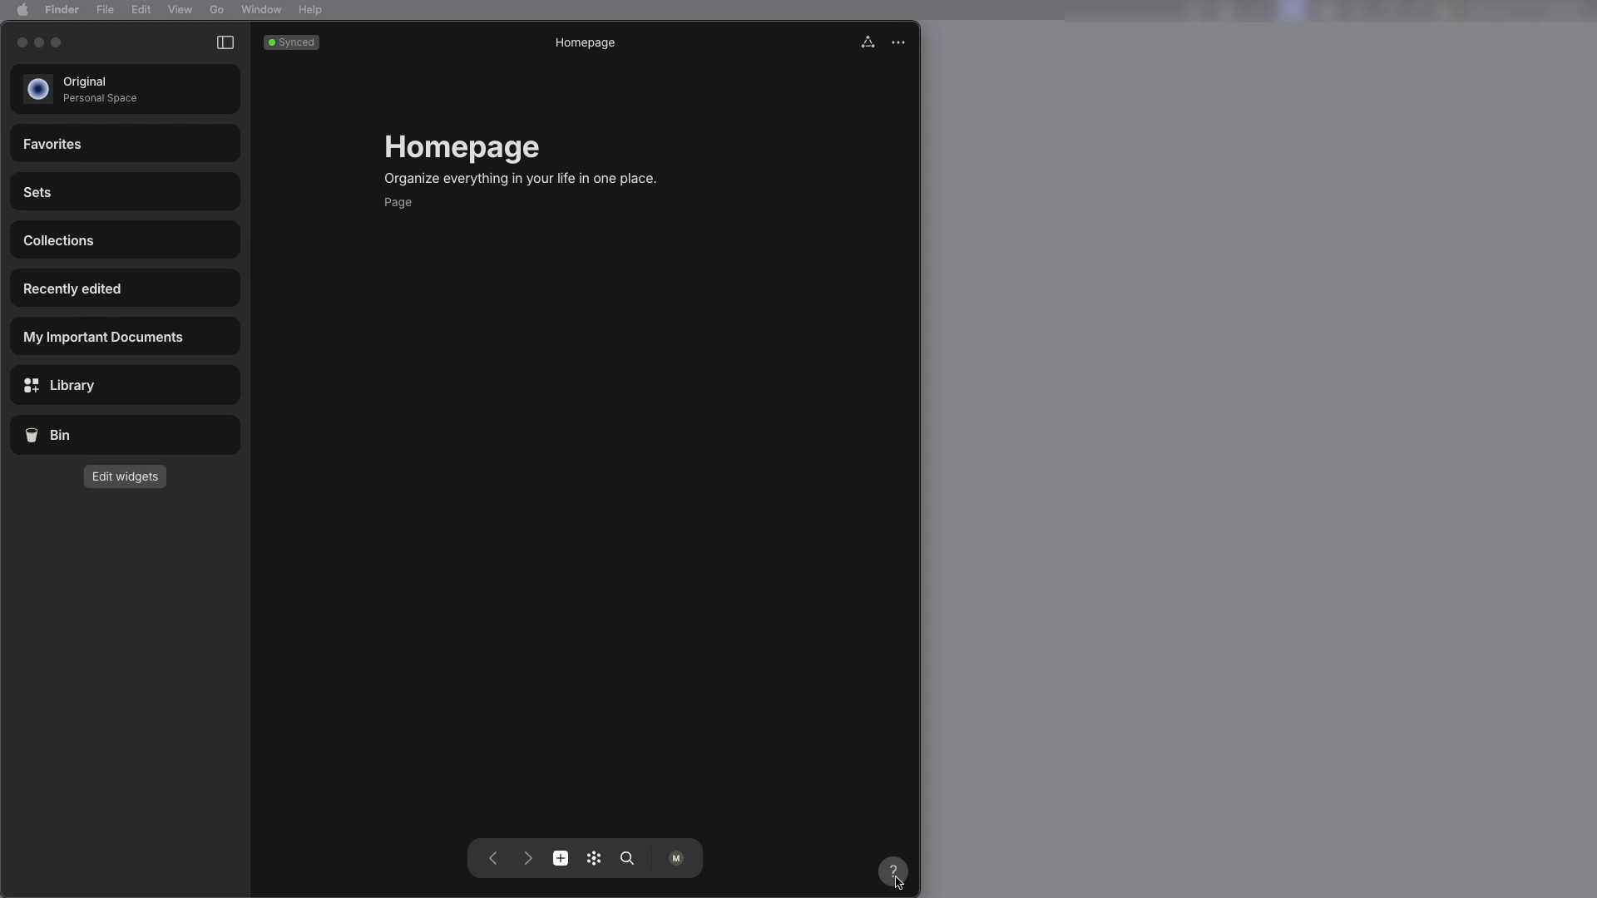
# Step: Open the ANY Experience Gallery in the browser and open Recipe Book and Meal Planner from Food & Nutrition in the Anytype app
pyautogui.click(896, 880)
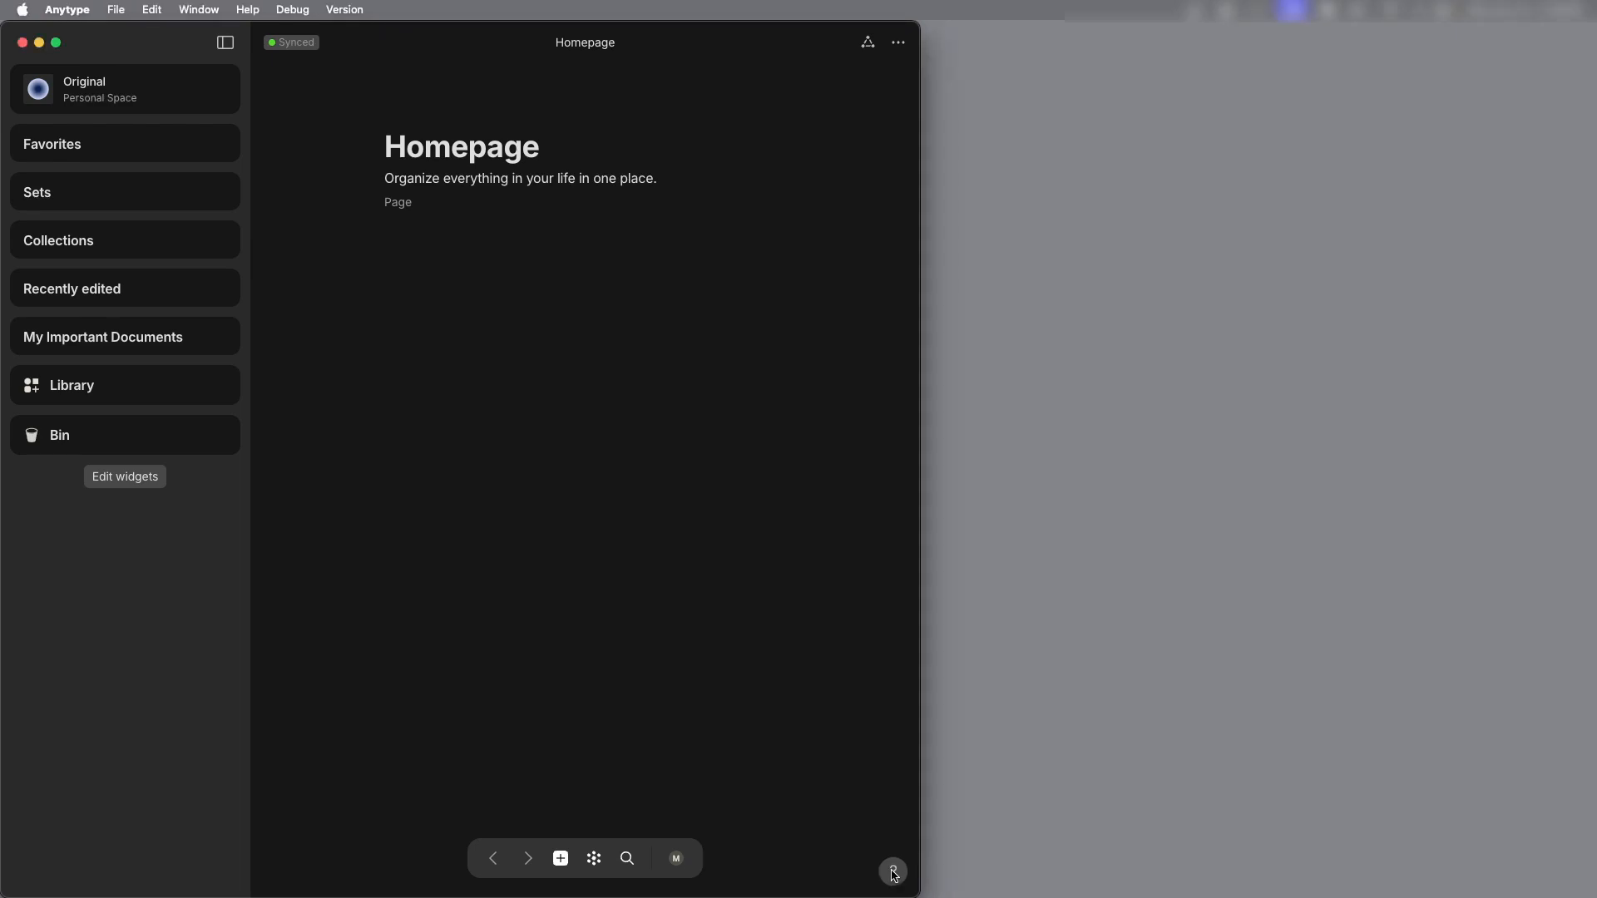
pyautogui.click(894, 879)
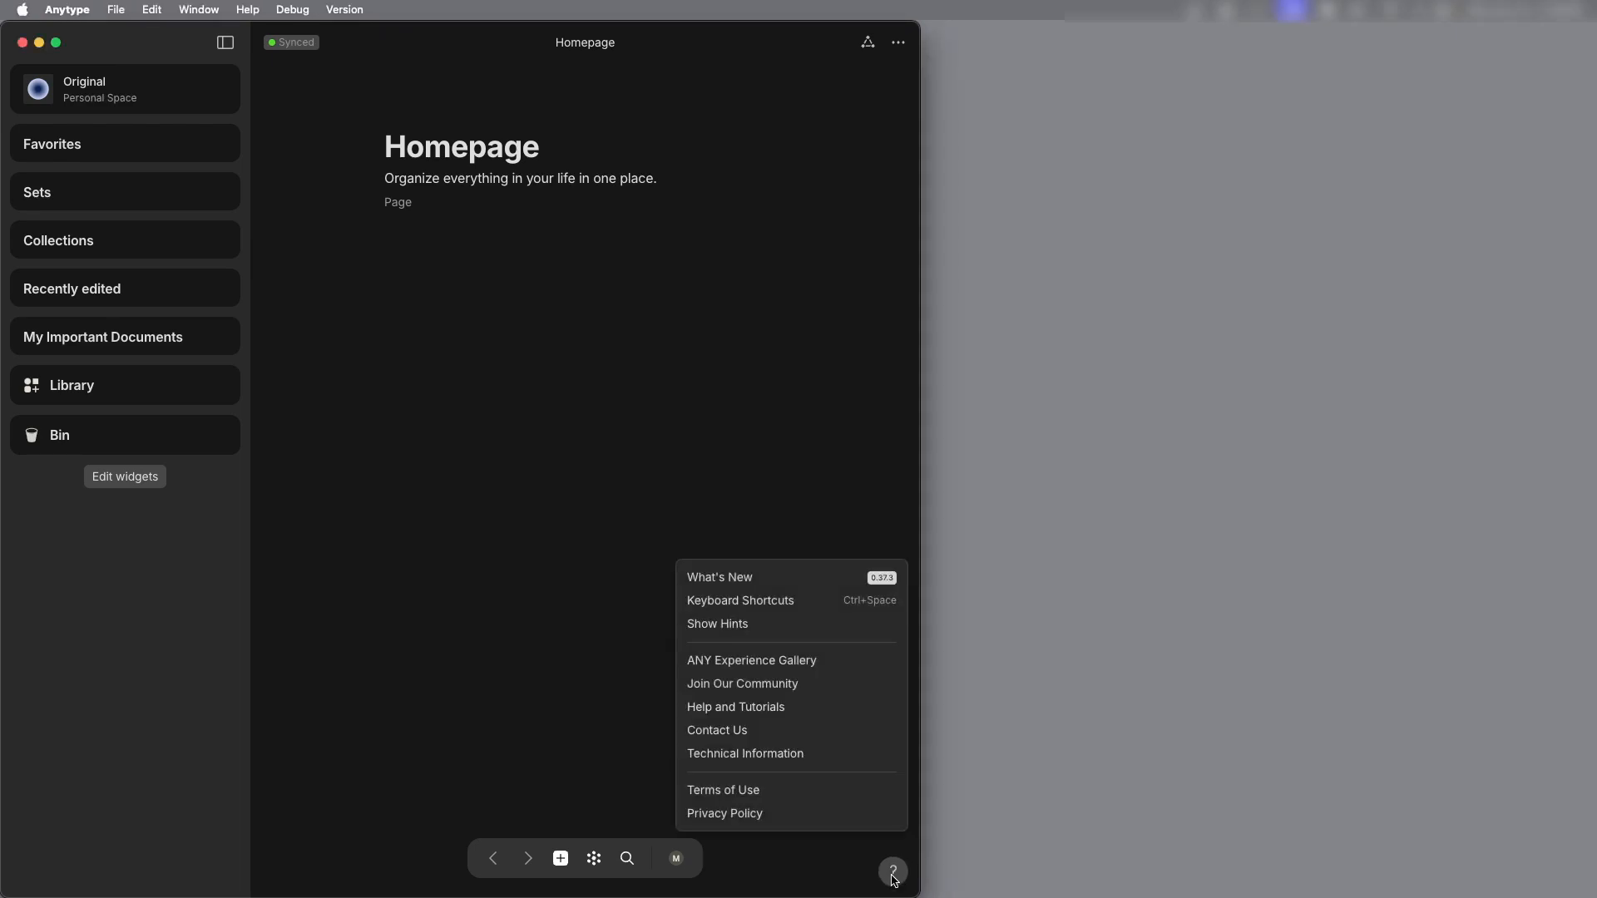
pyautogui.click(878, 665)
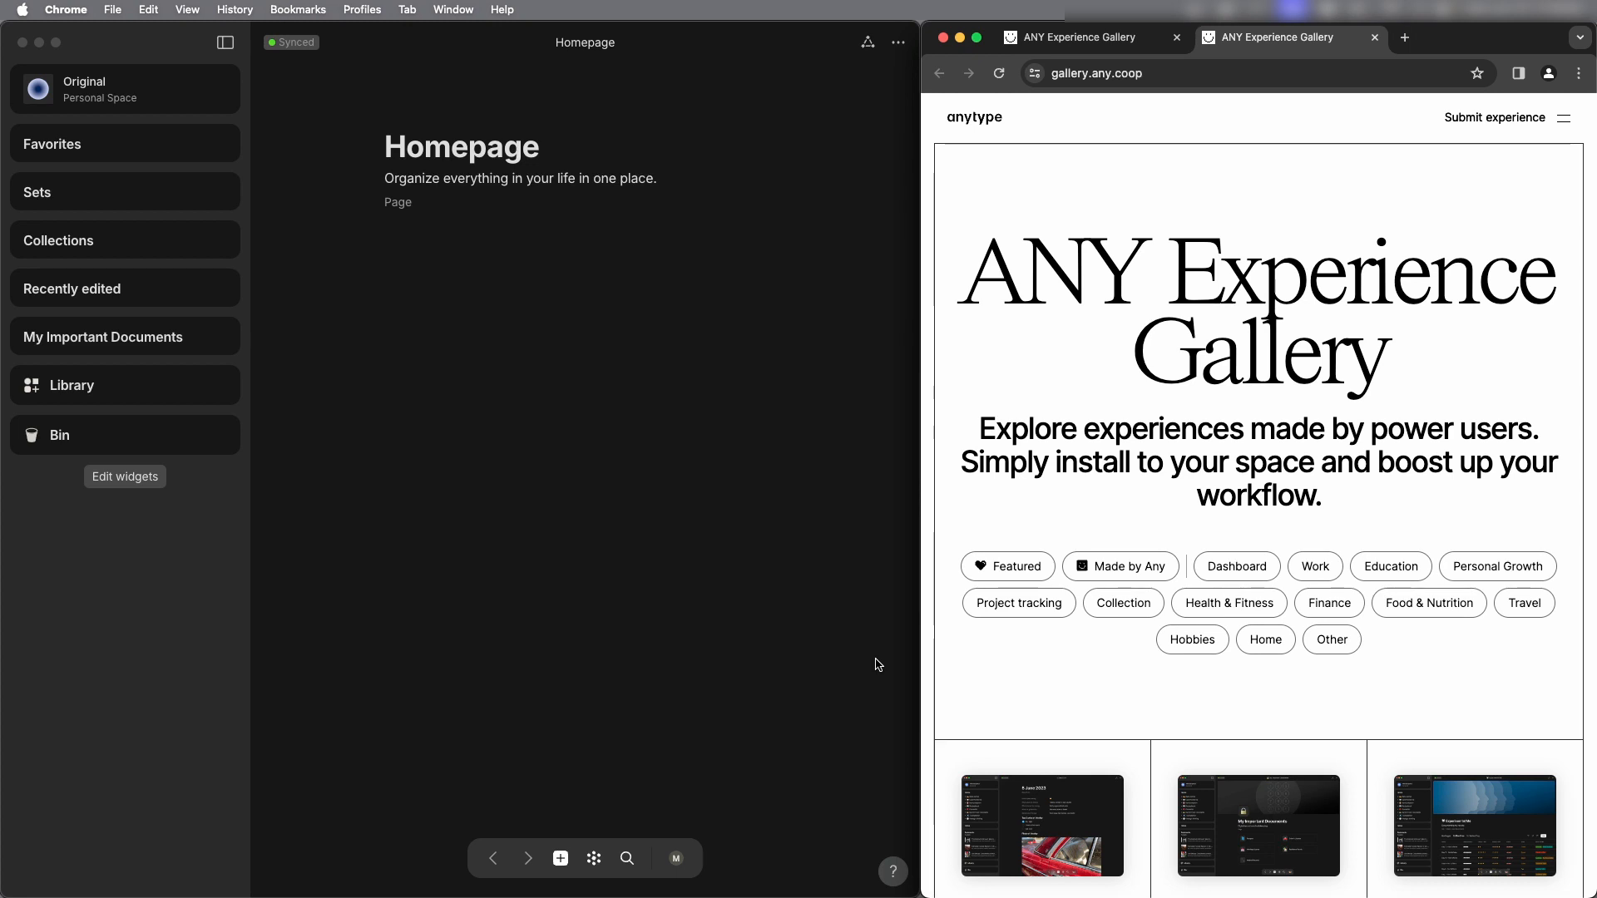
pyautogui.click(1429, 603)
pyautogui.scroll(-5, 1367, 537)
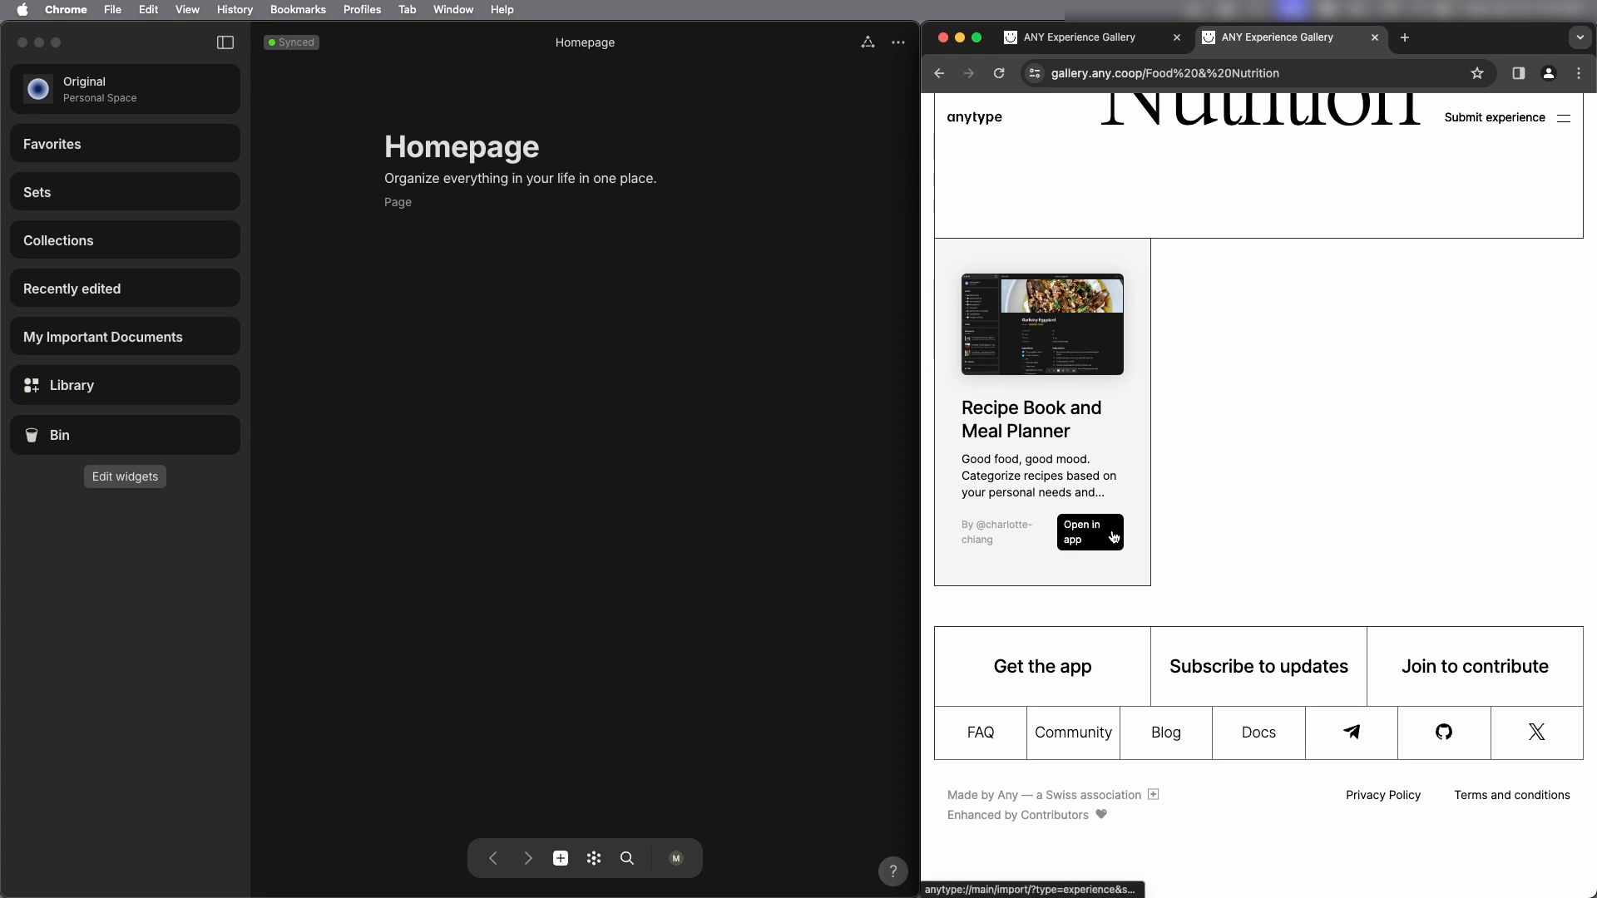
pyautogui.click(1113, 537)
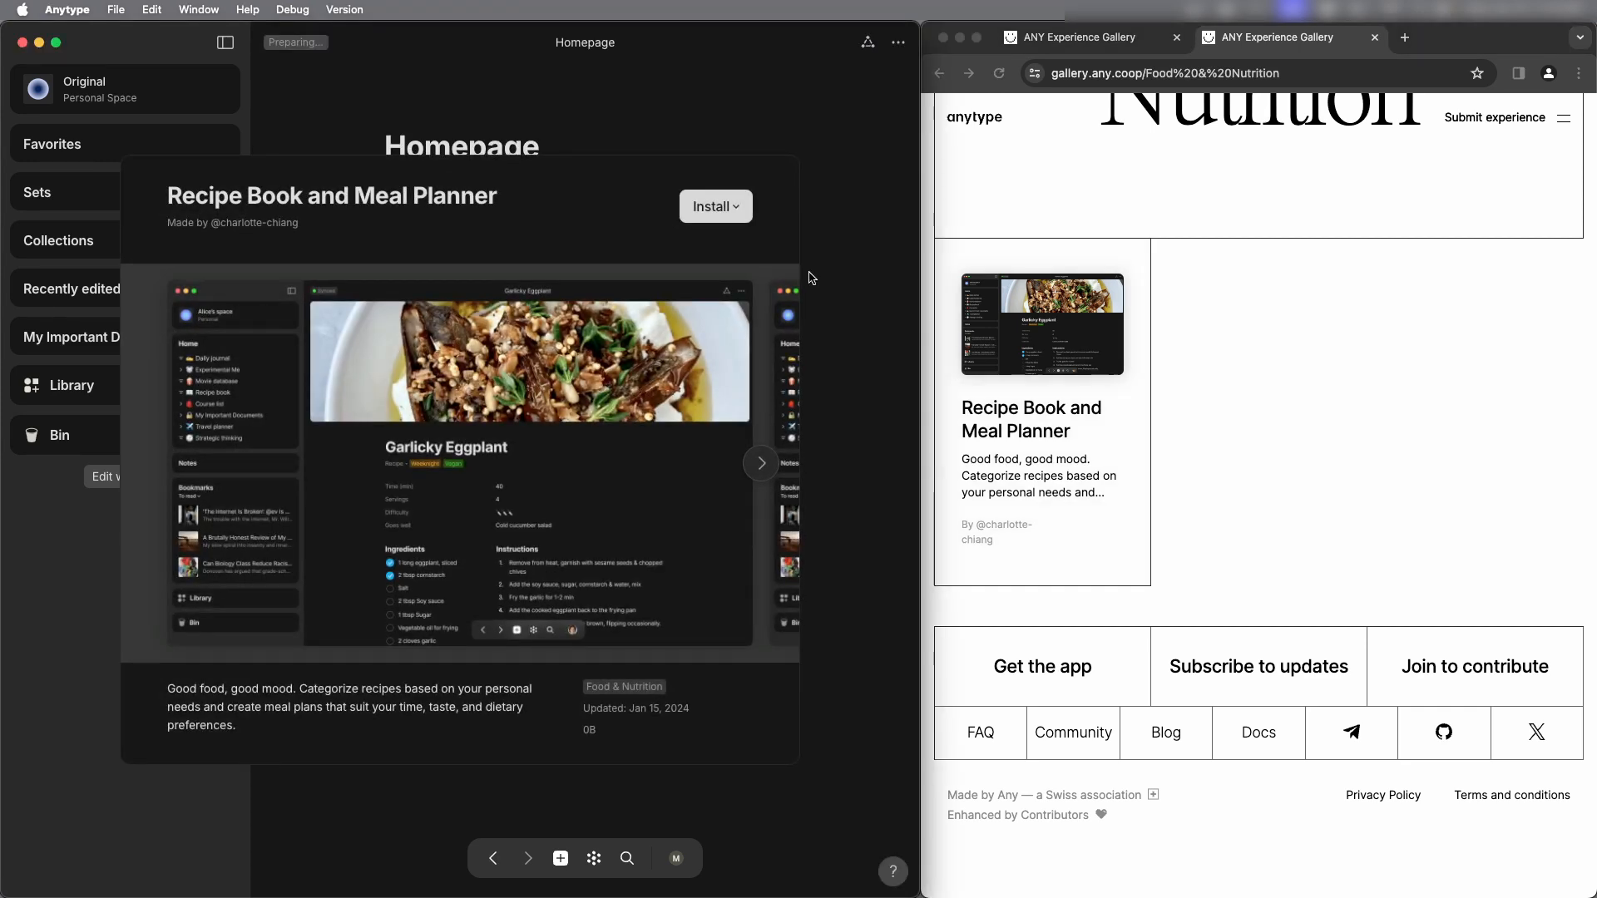
# Step: Install the Recipe Book and Meal Planner experience into a new space and open that space in a full-screen Anytype window
pyautogui.click(734, 208)
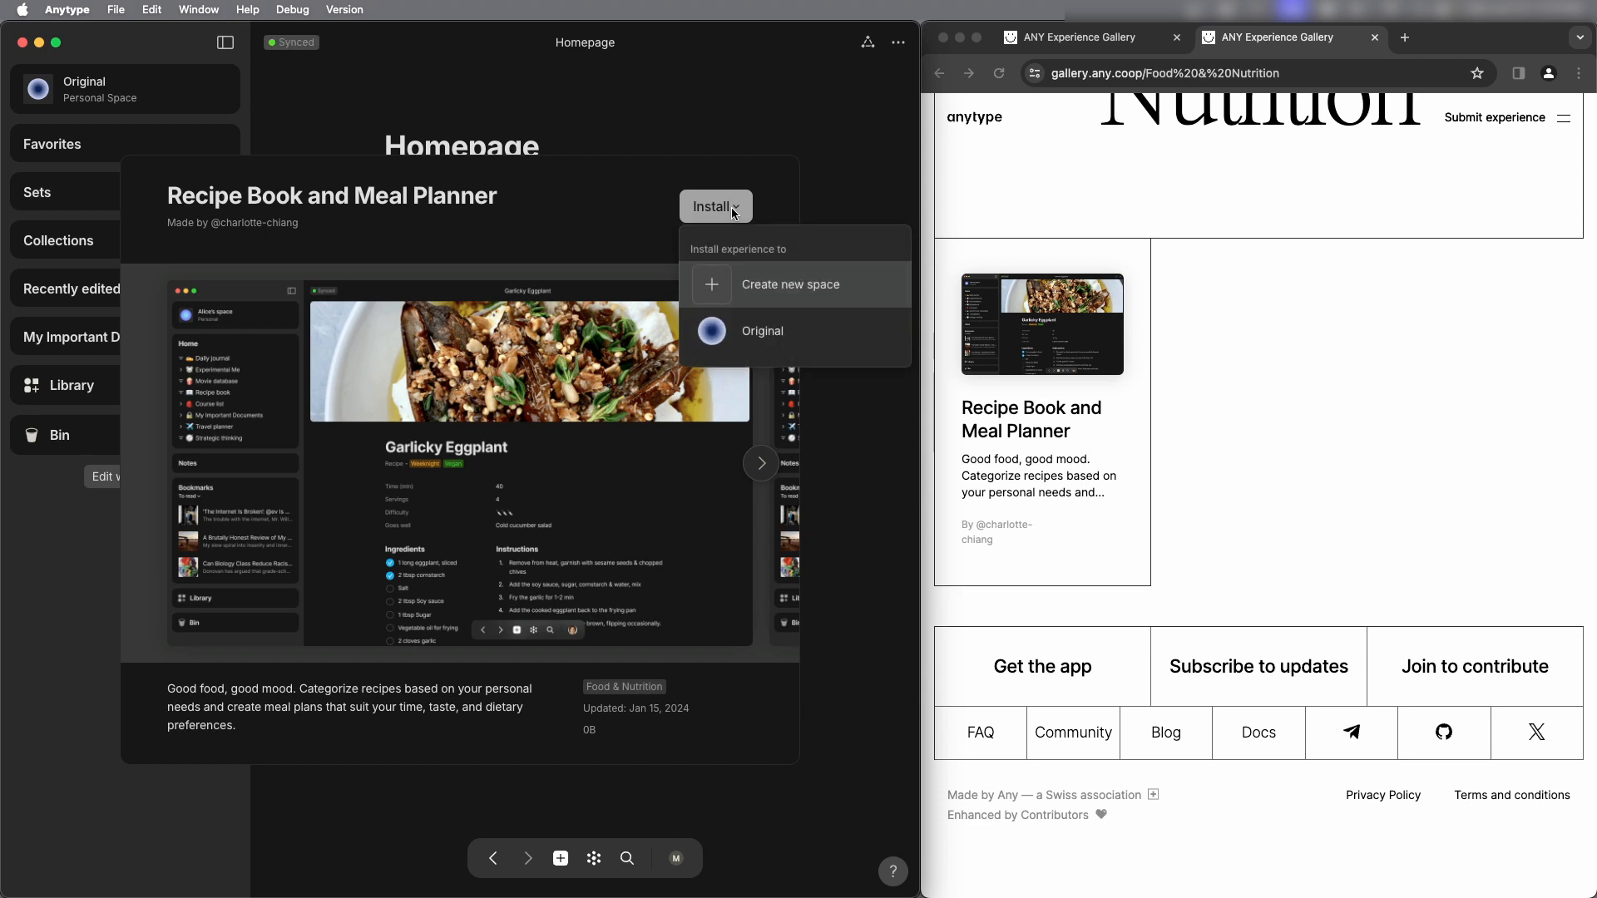
pyautogui.click(790, 297)
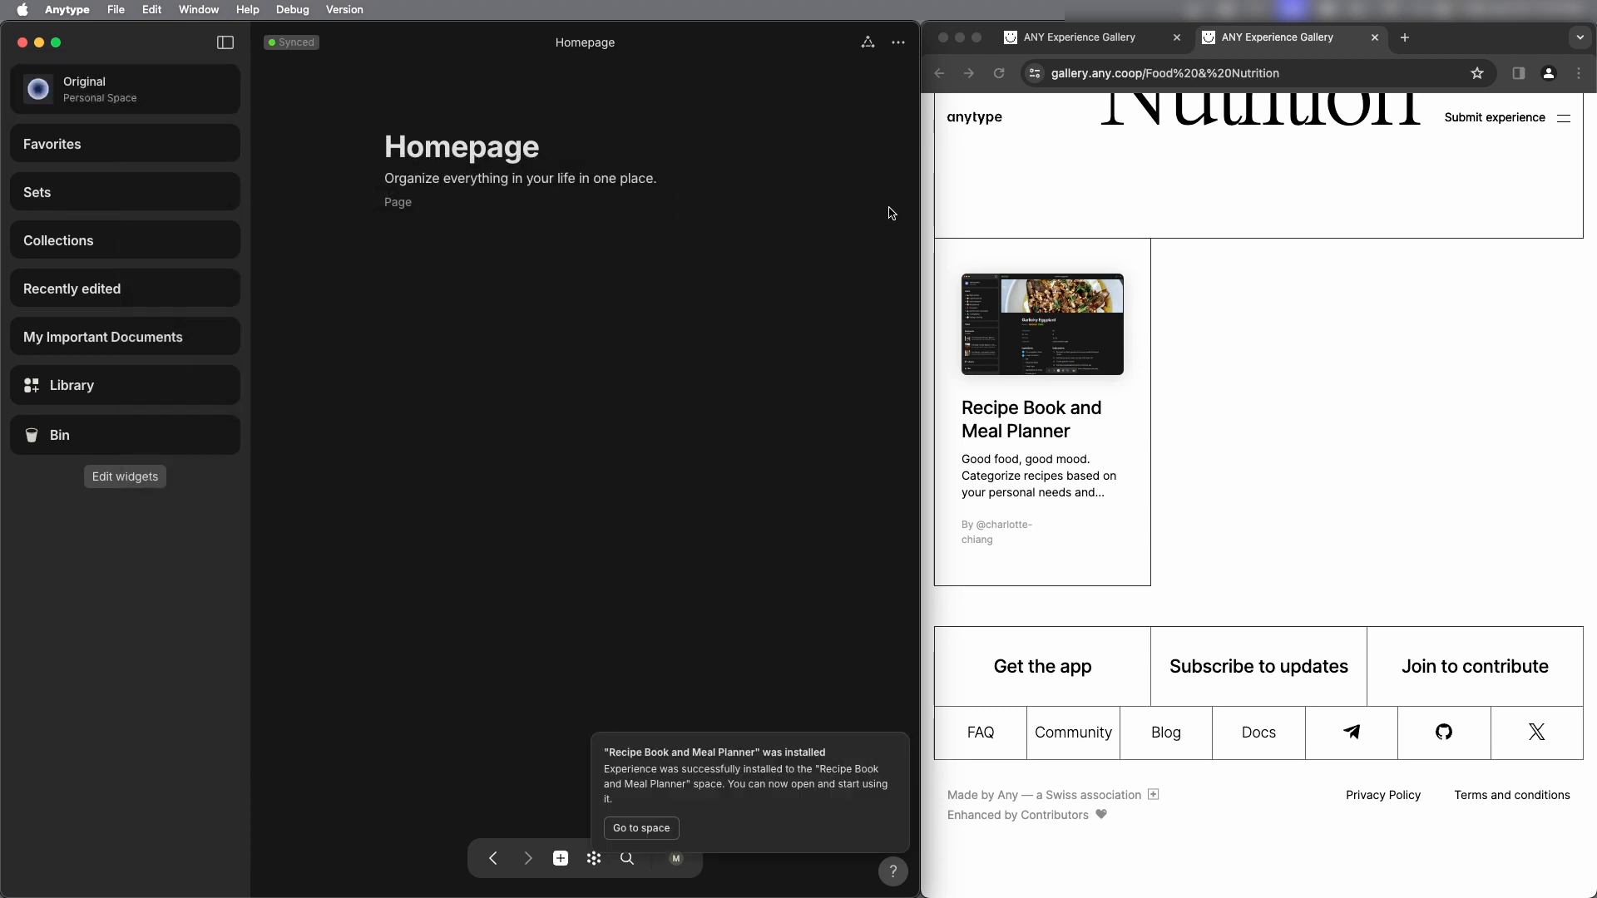
pyautogui.click(959, 39)
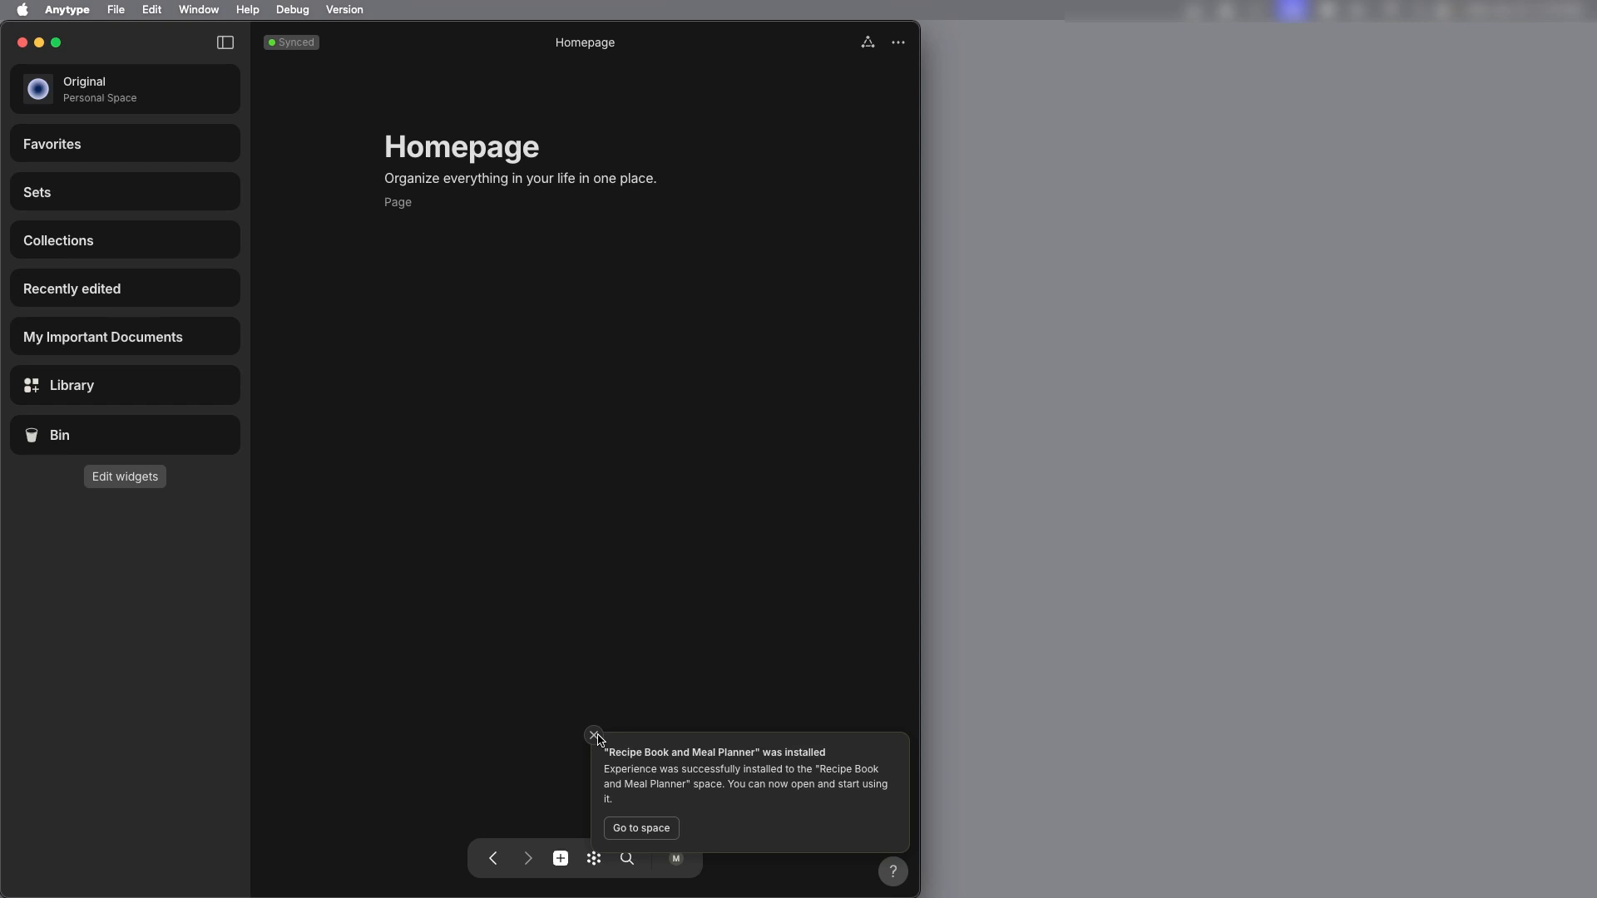
pyautogui.click(642, 827)
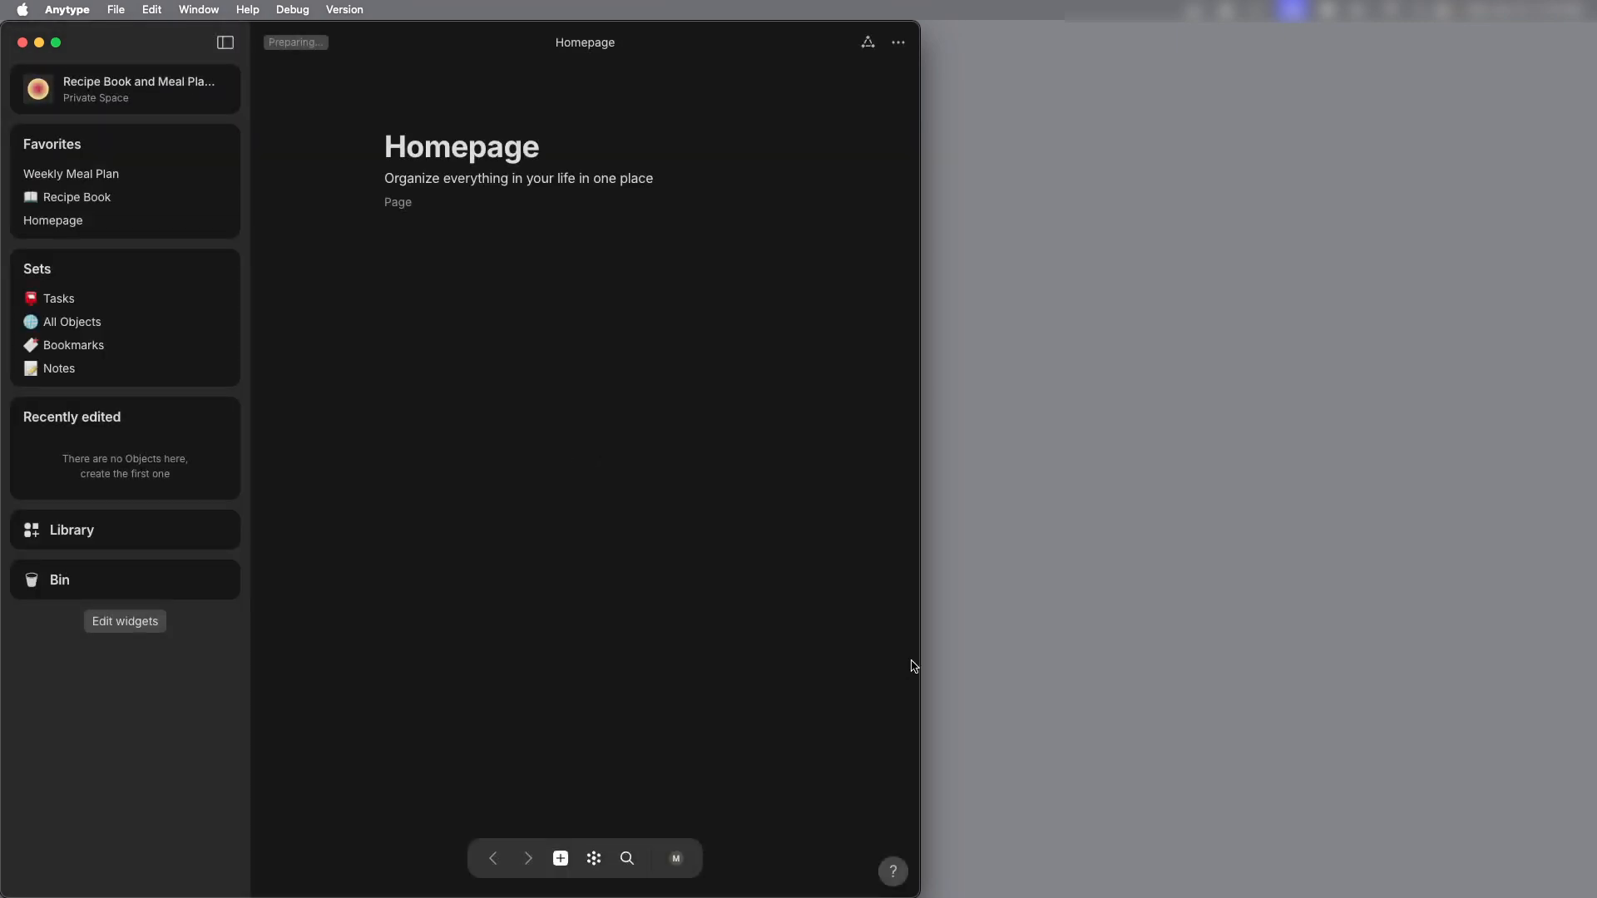
pyautogui.click(56, 42)
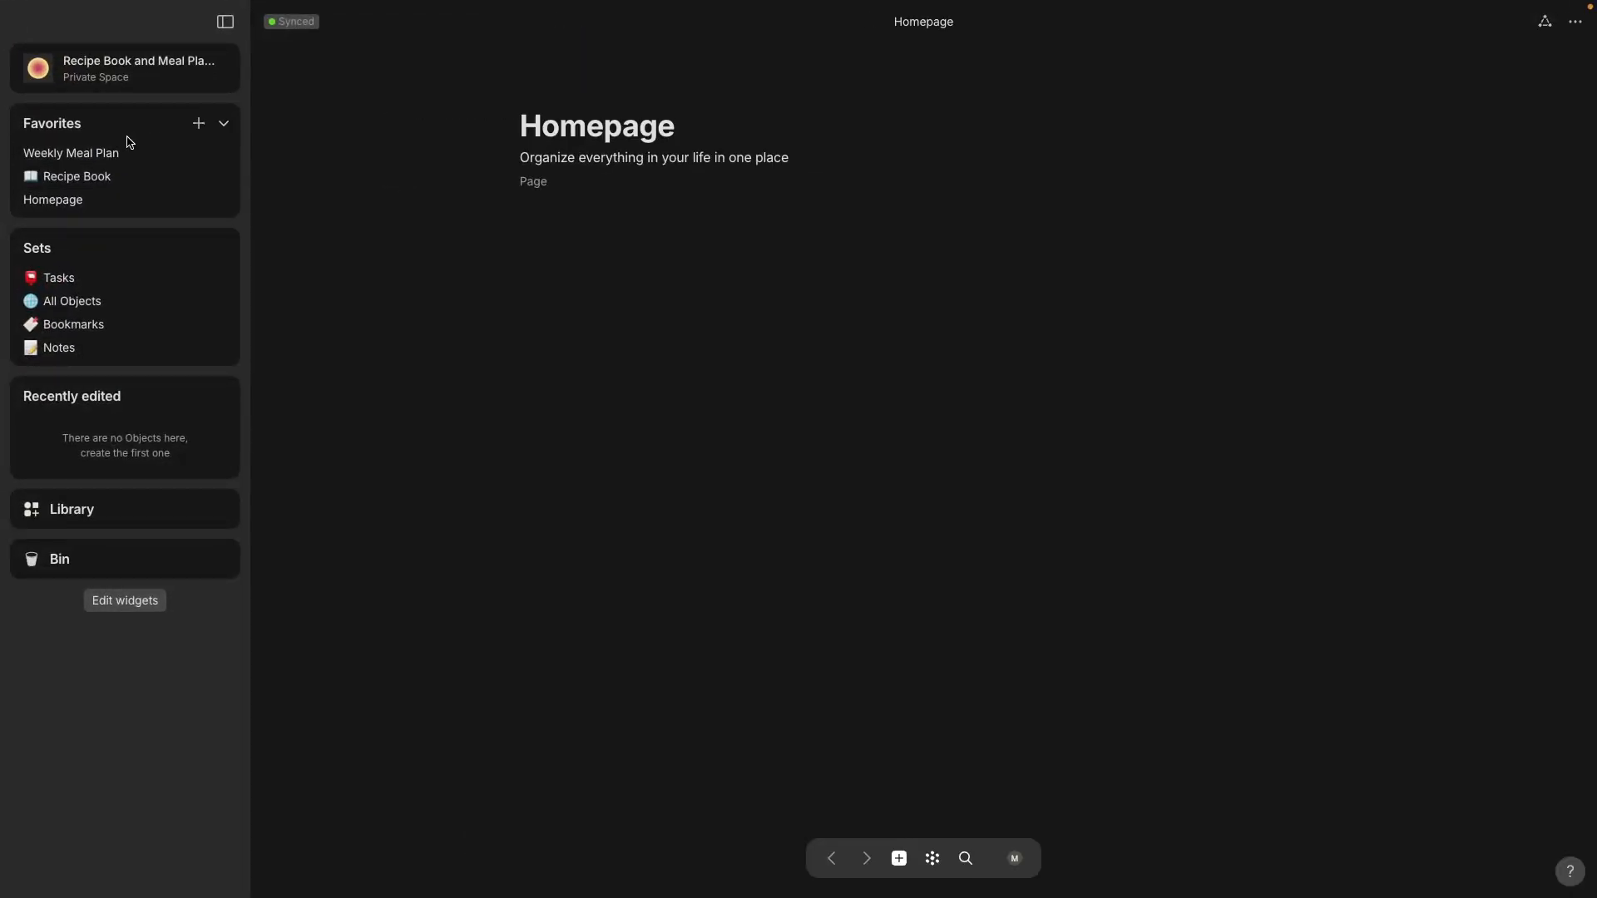
# Step: Open the Weekly Meal Plan page and read through the Garlicky Eggplant recipe linked under Monday
pyautogui.click(120, 161)
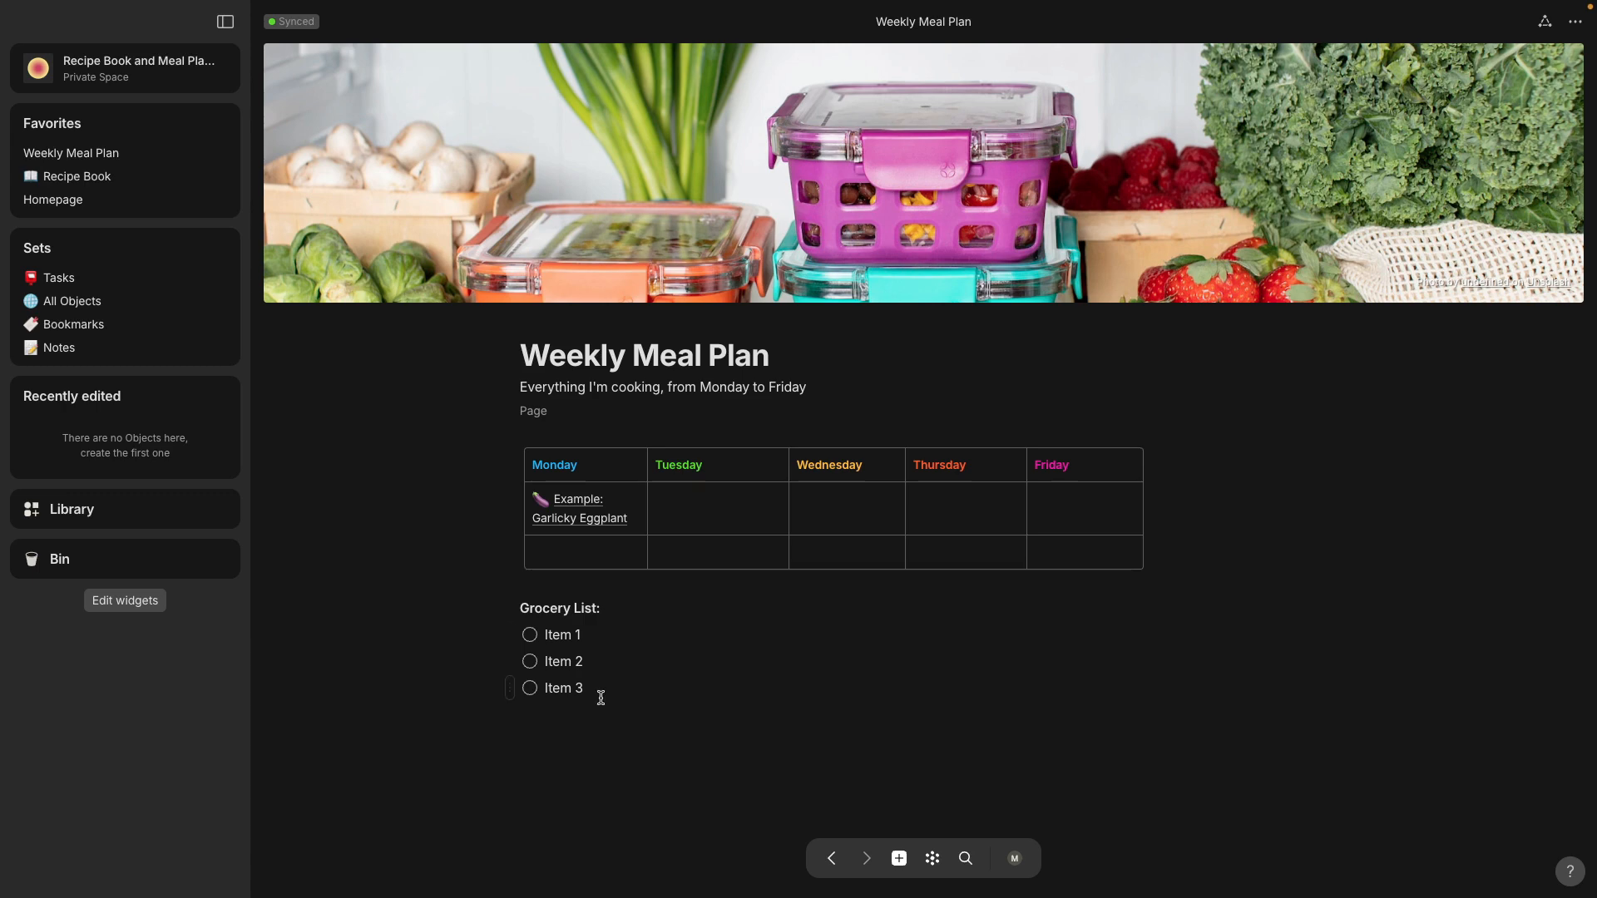
pyautogui.click(588, 505)
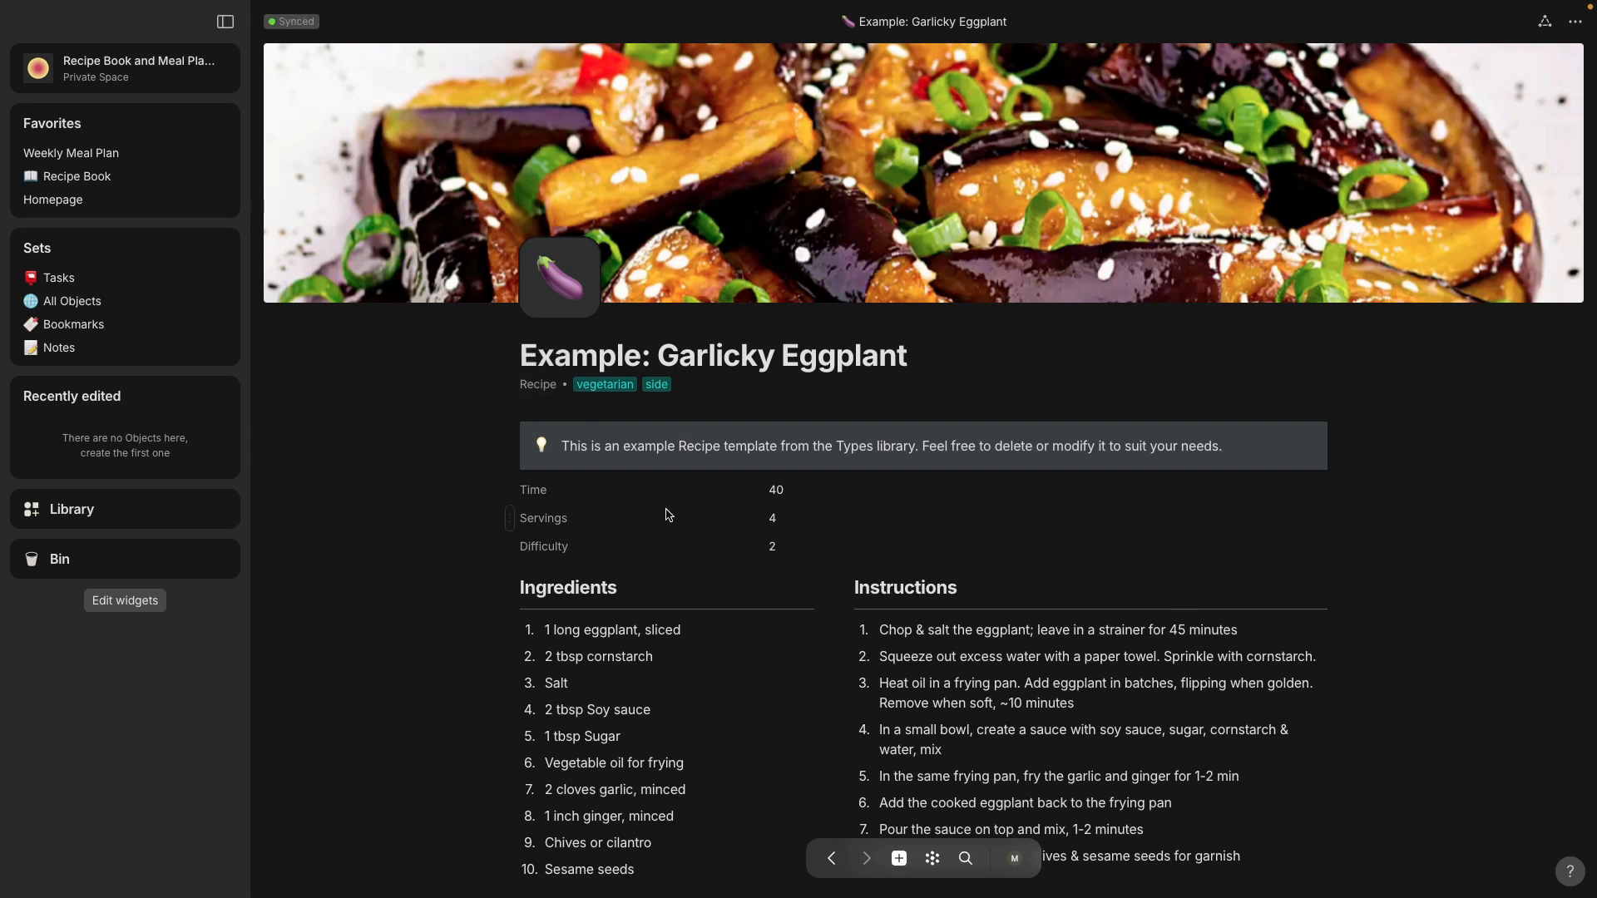
pyautogui.scroll(-3, 663, 510)
pyautogui.scroll(-3, 666, 515)
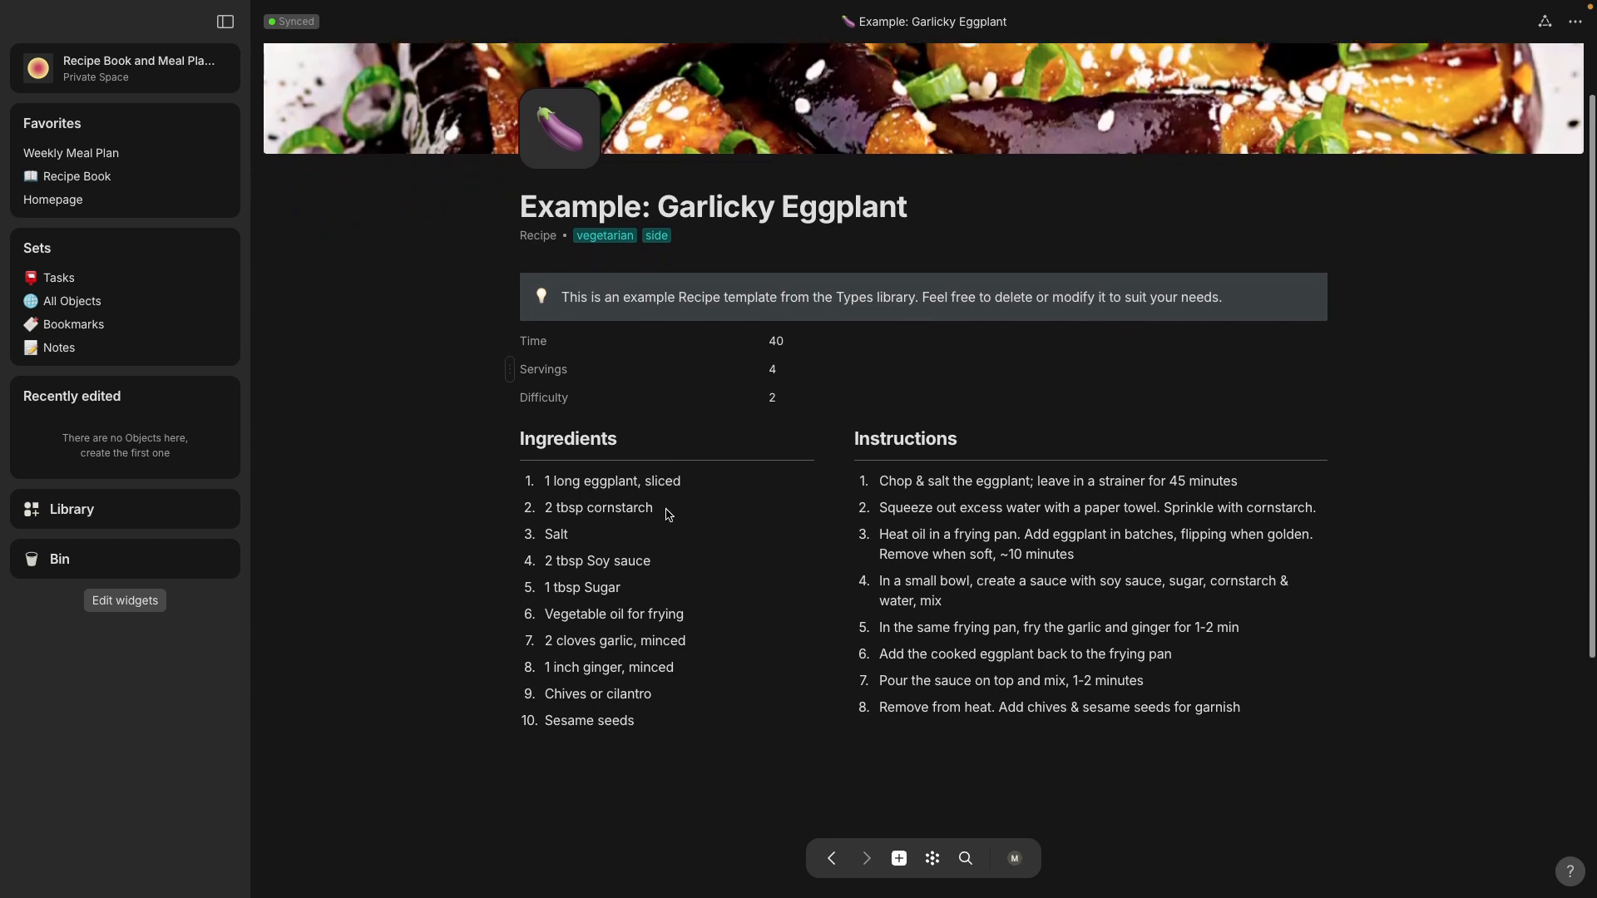
pyautogui.scroll(-2, 664, 510)
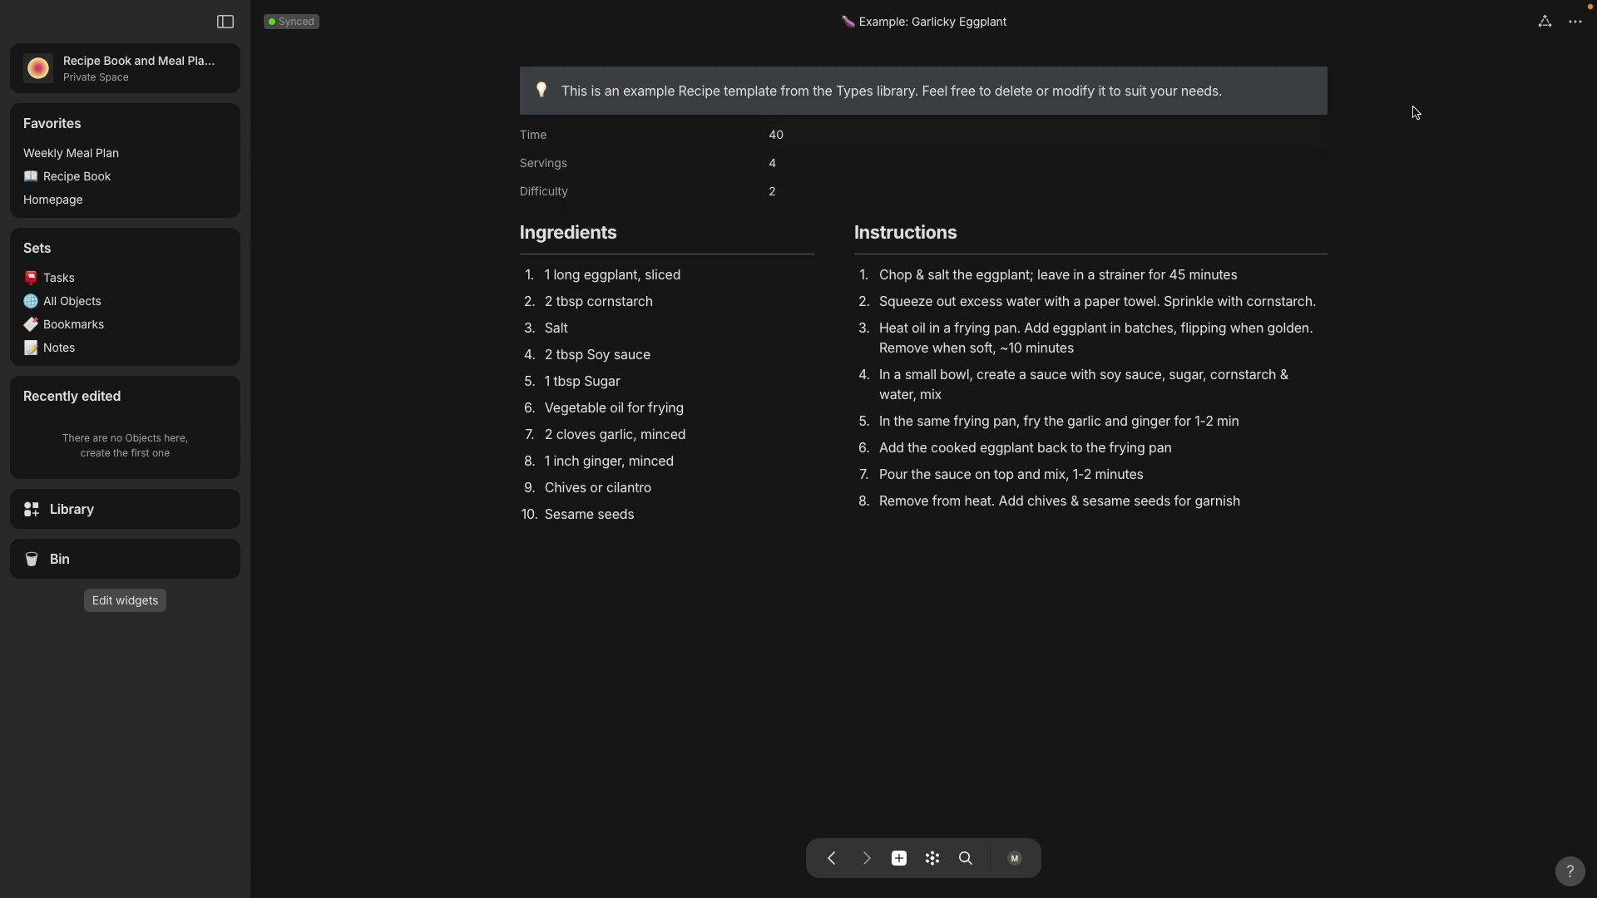
# Step: Examine the relations of the Garlicky Eggplant recipe, including its featured and type relations
pyautogui.click(1544, 24)
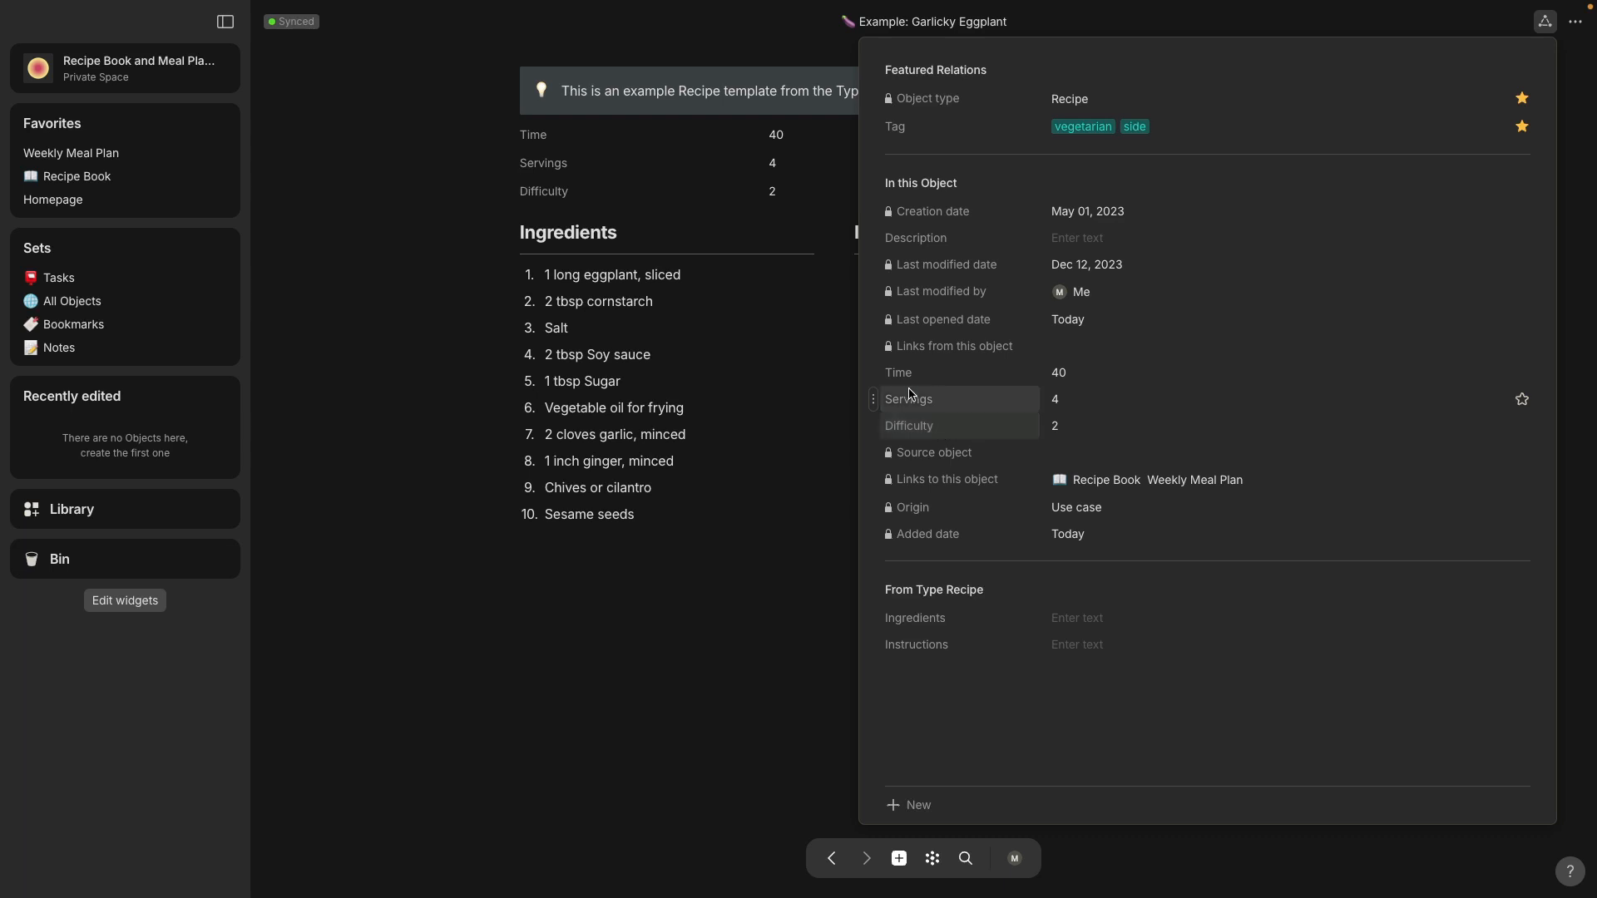
pyautogui.click(836, 249)
pyautogui.scroll(5, 516, 126)
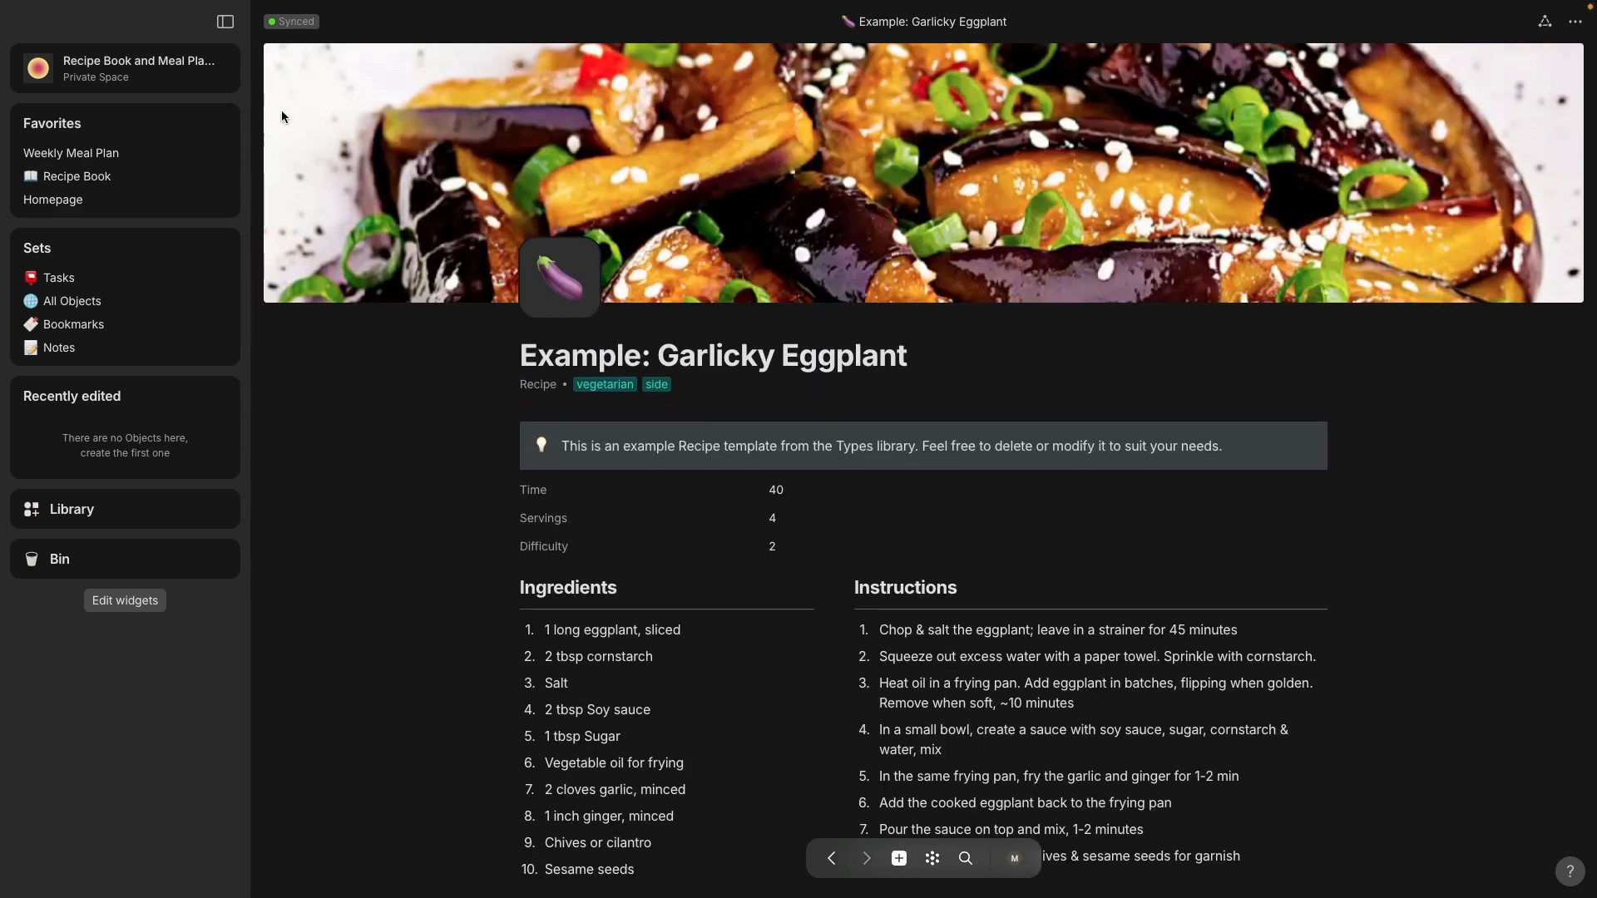
# Step: Open the Recipe Book collection and set the object type for its new objects to Recipe
pyautogui.click(91, 182)
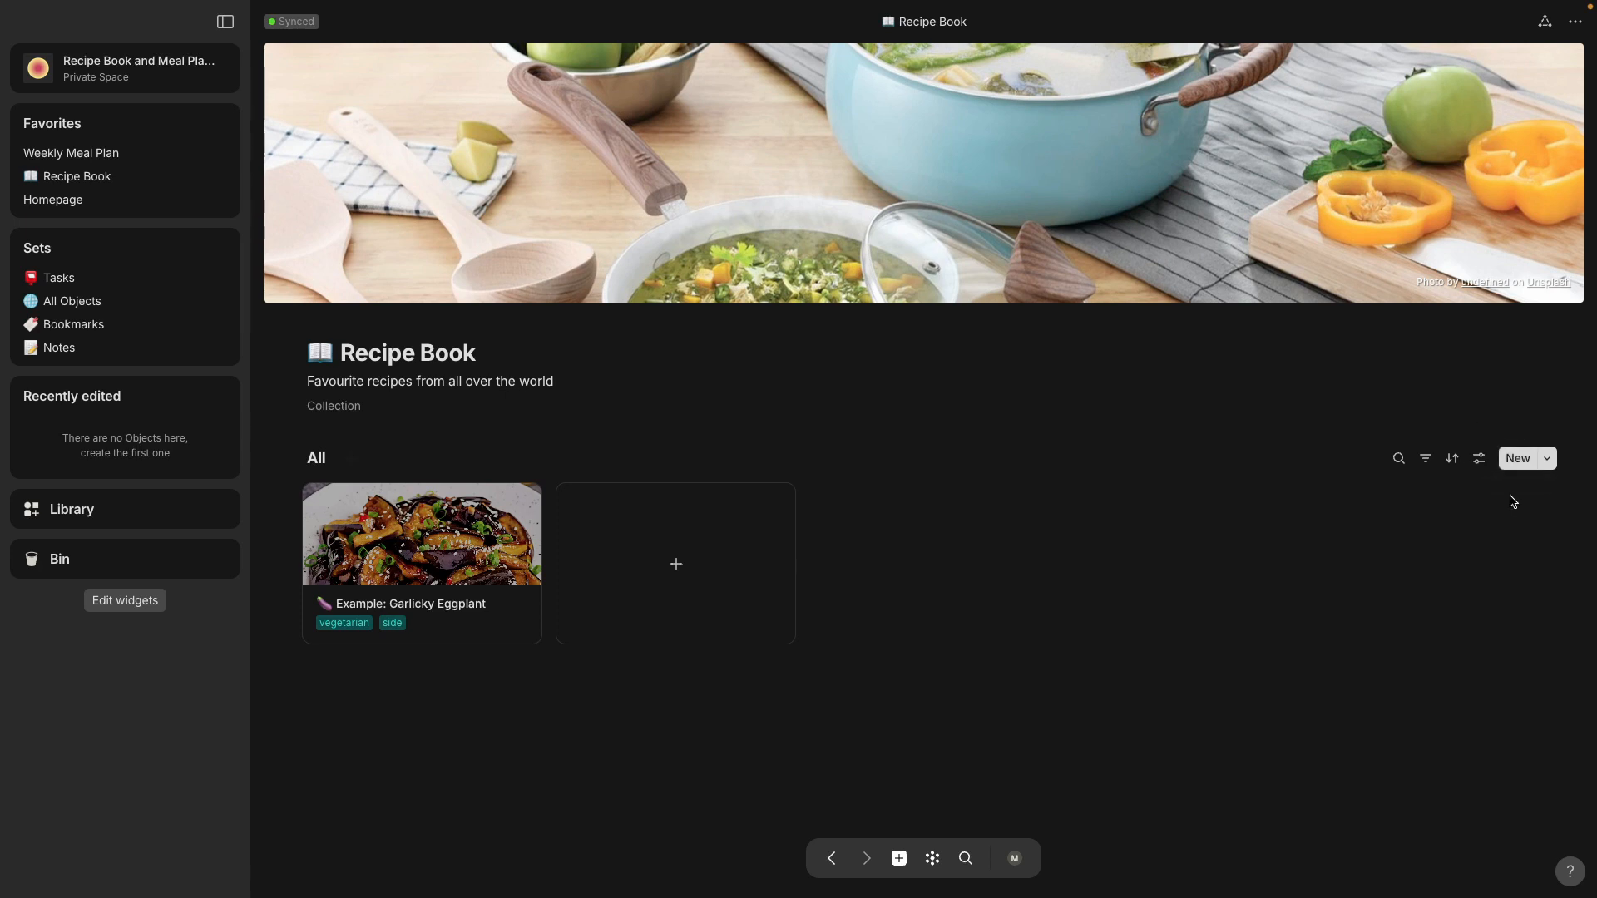
pyautogui.click(1548, 460)
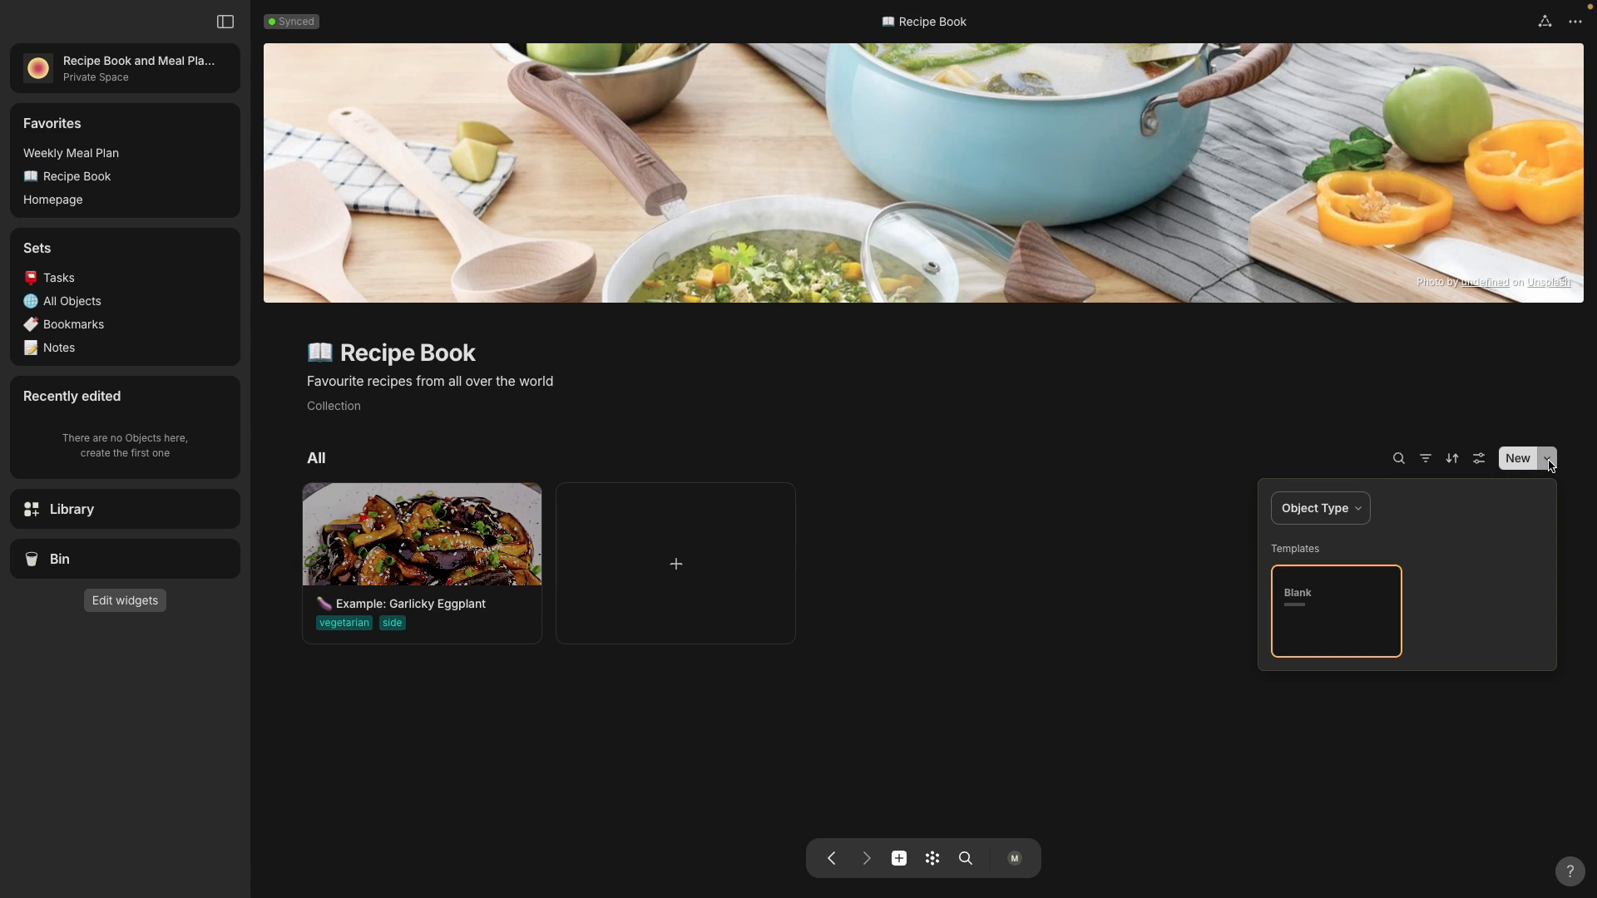
pyautogui.click(1360, 518)
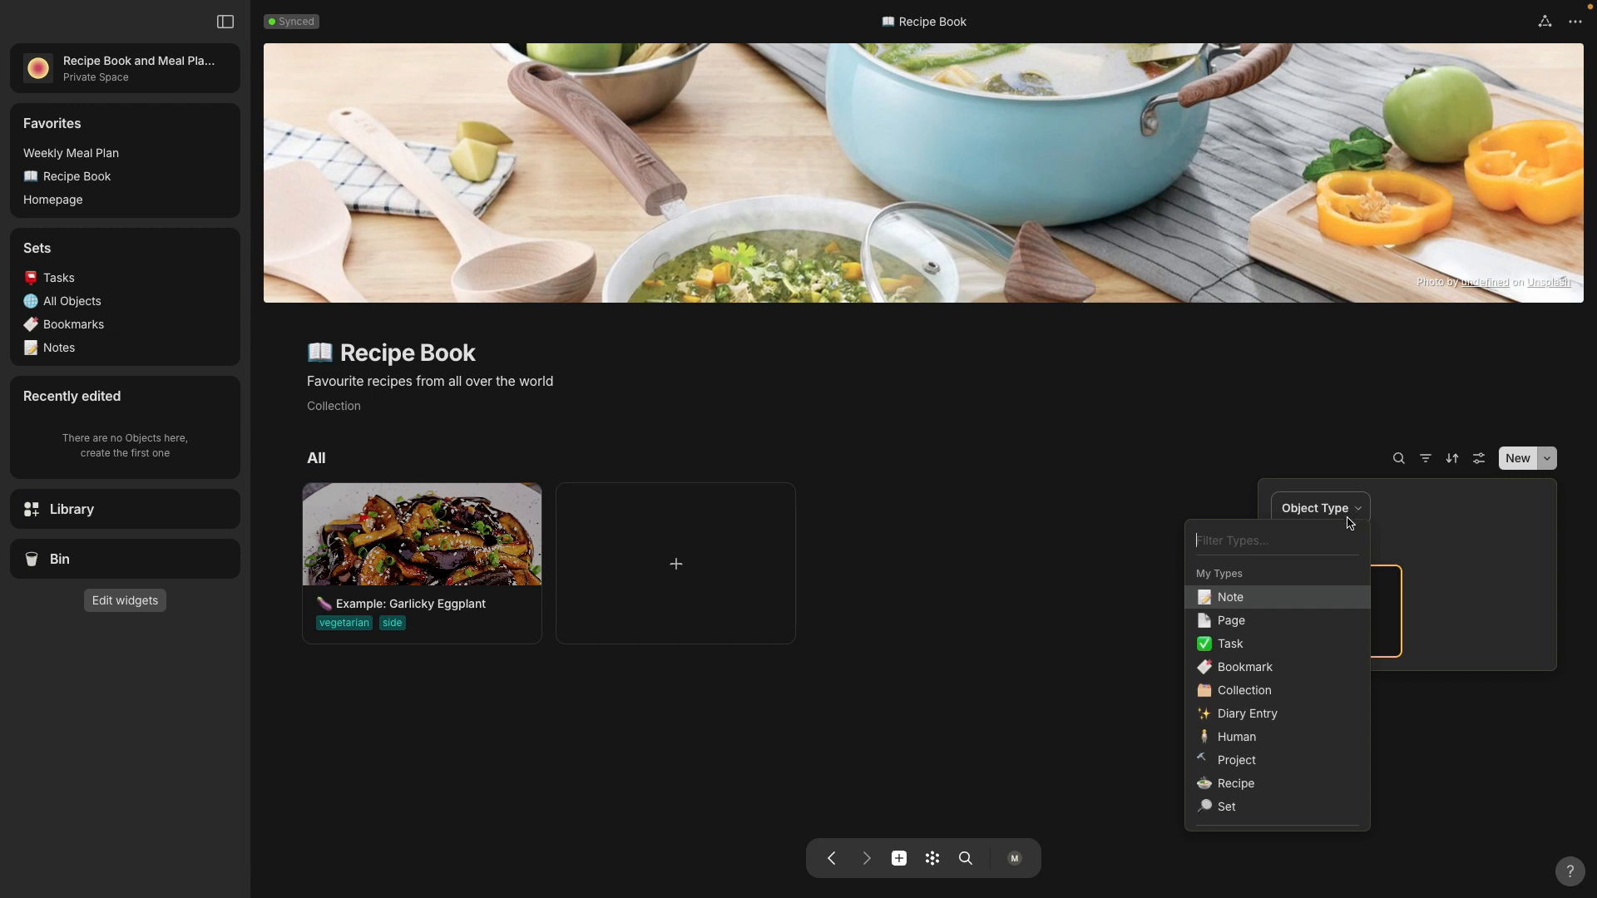
pyautogui.scroll(-1, 1318, 641)
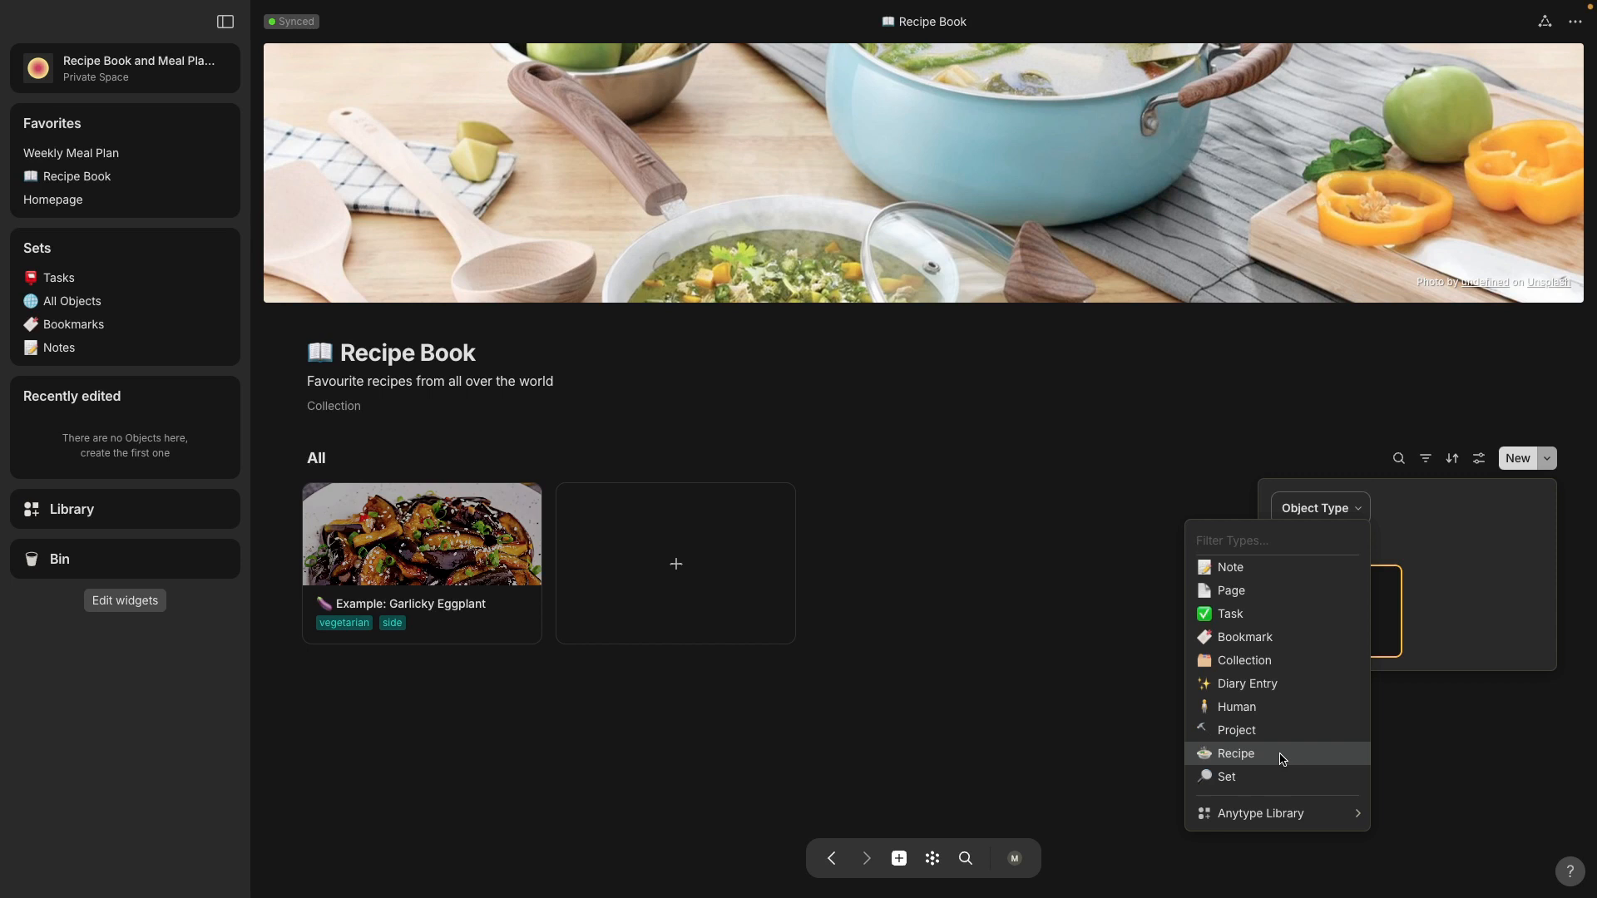
pyautogui.click(1236, 753)
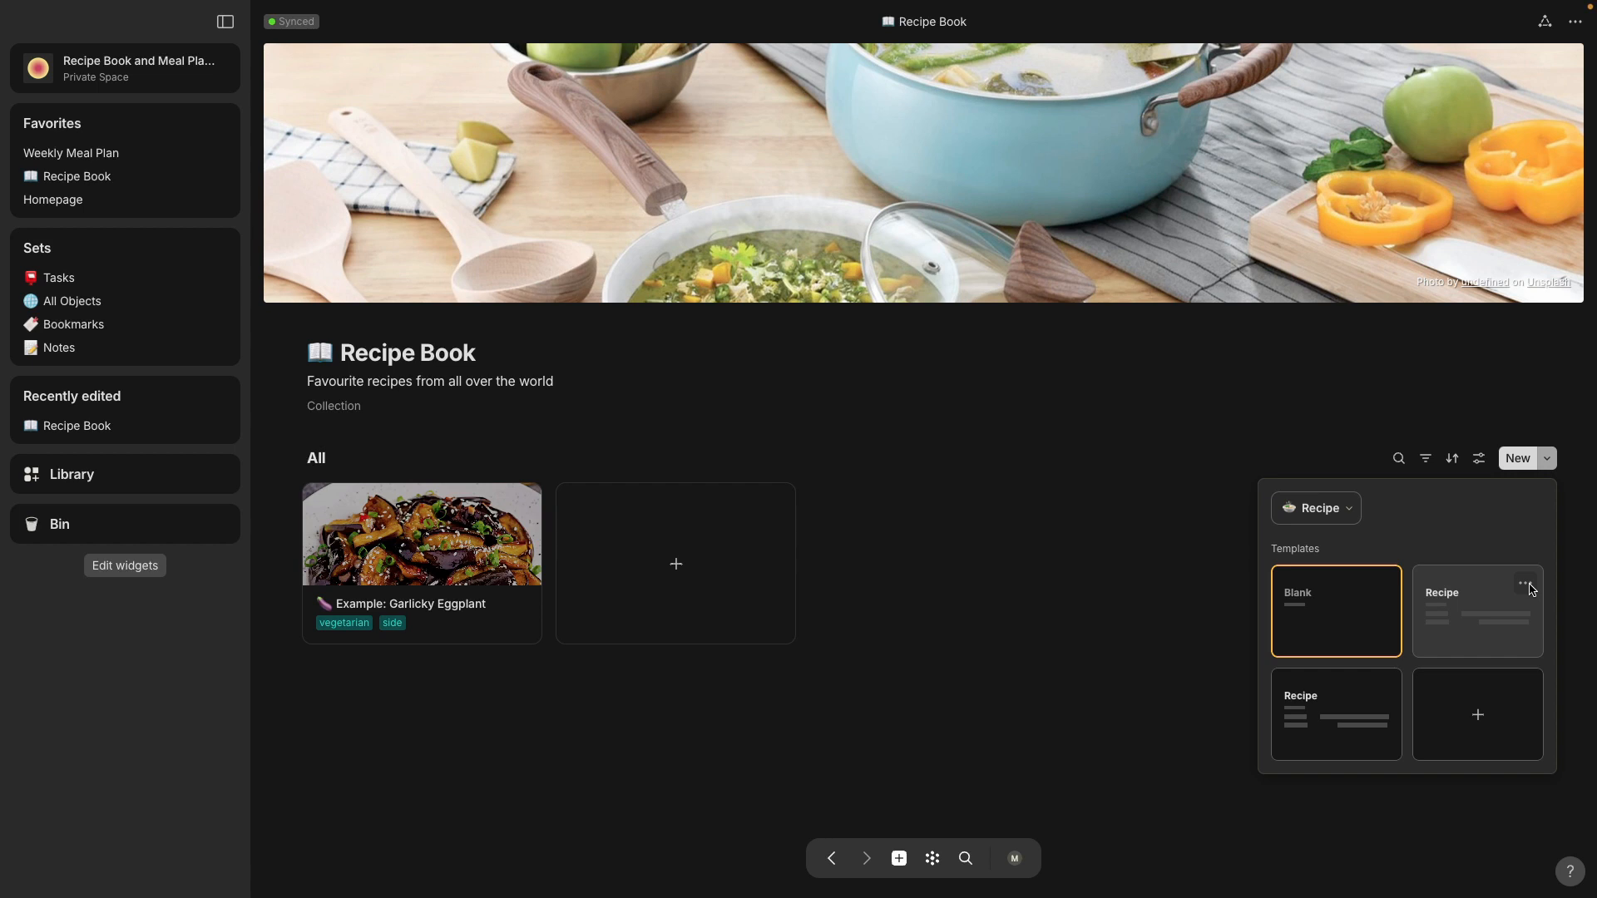
# Step: Edit the Recipe template next to the Blank one and rename it Recipe Template 1
pyautogui.click(1527, 584)
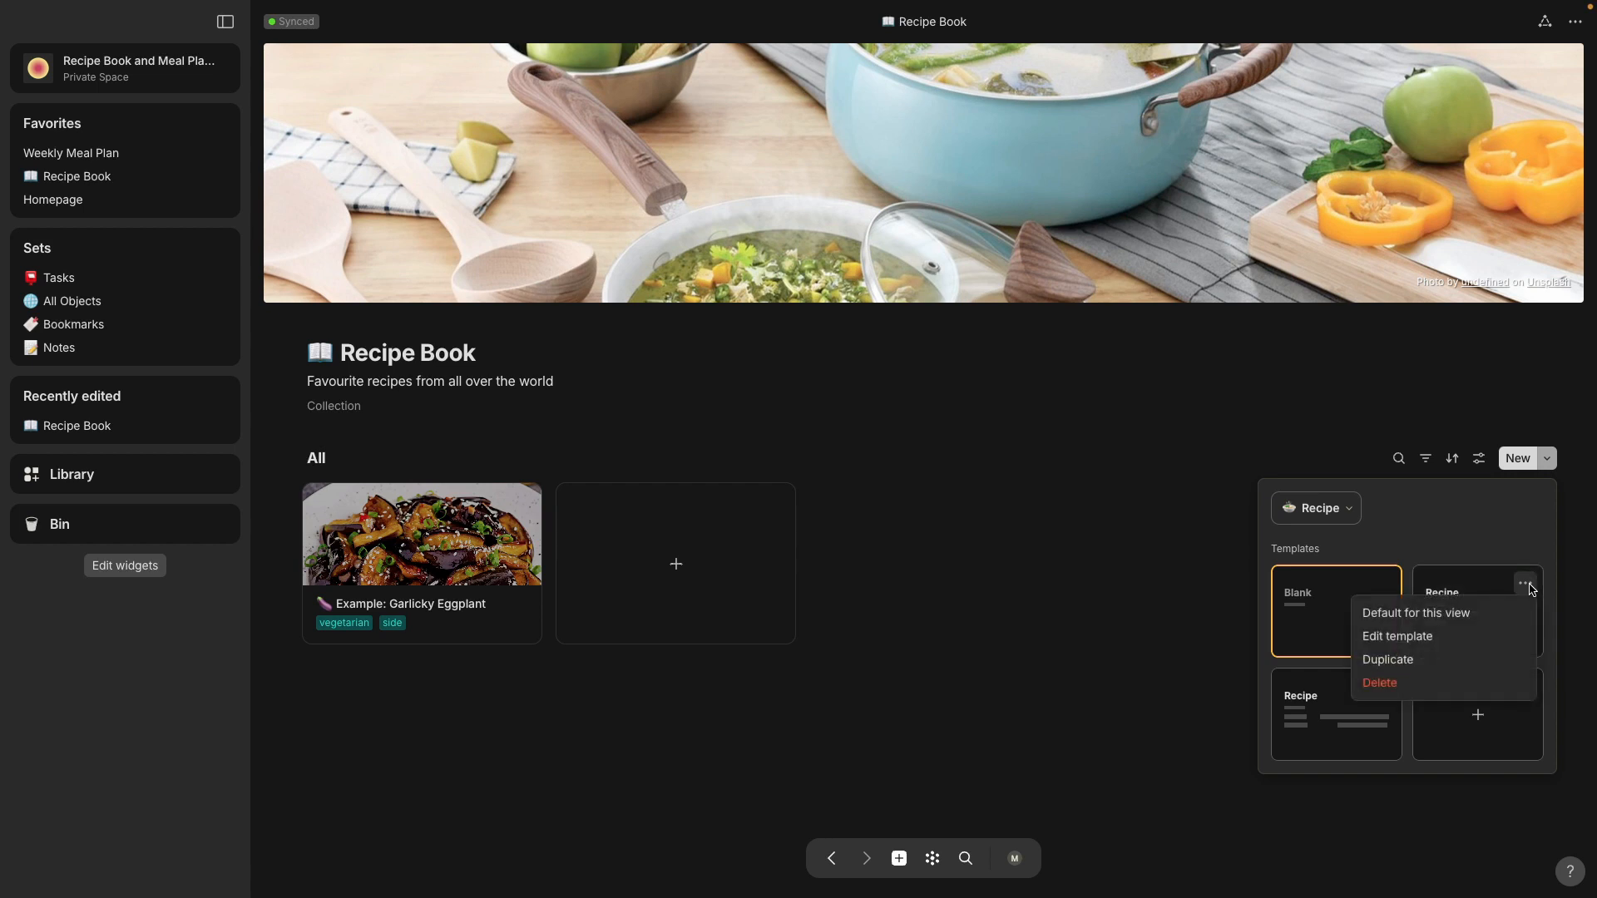
pyautogui.click(1493, 638)
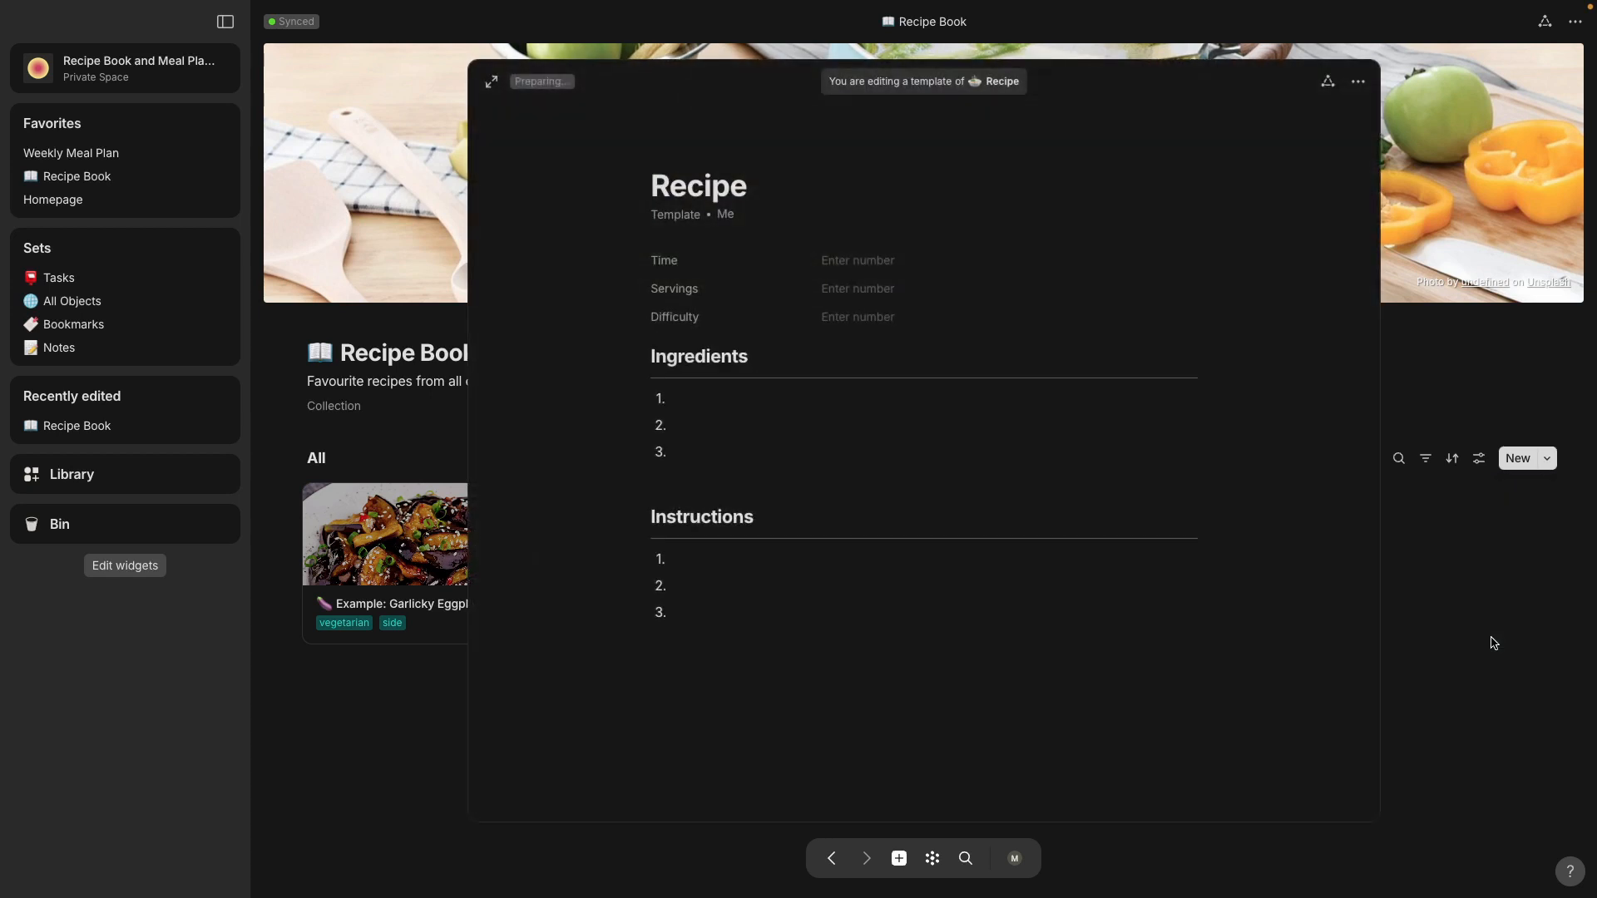
pyautogui.click(764, 187)
pyautogui.write('Template')
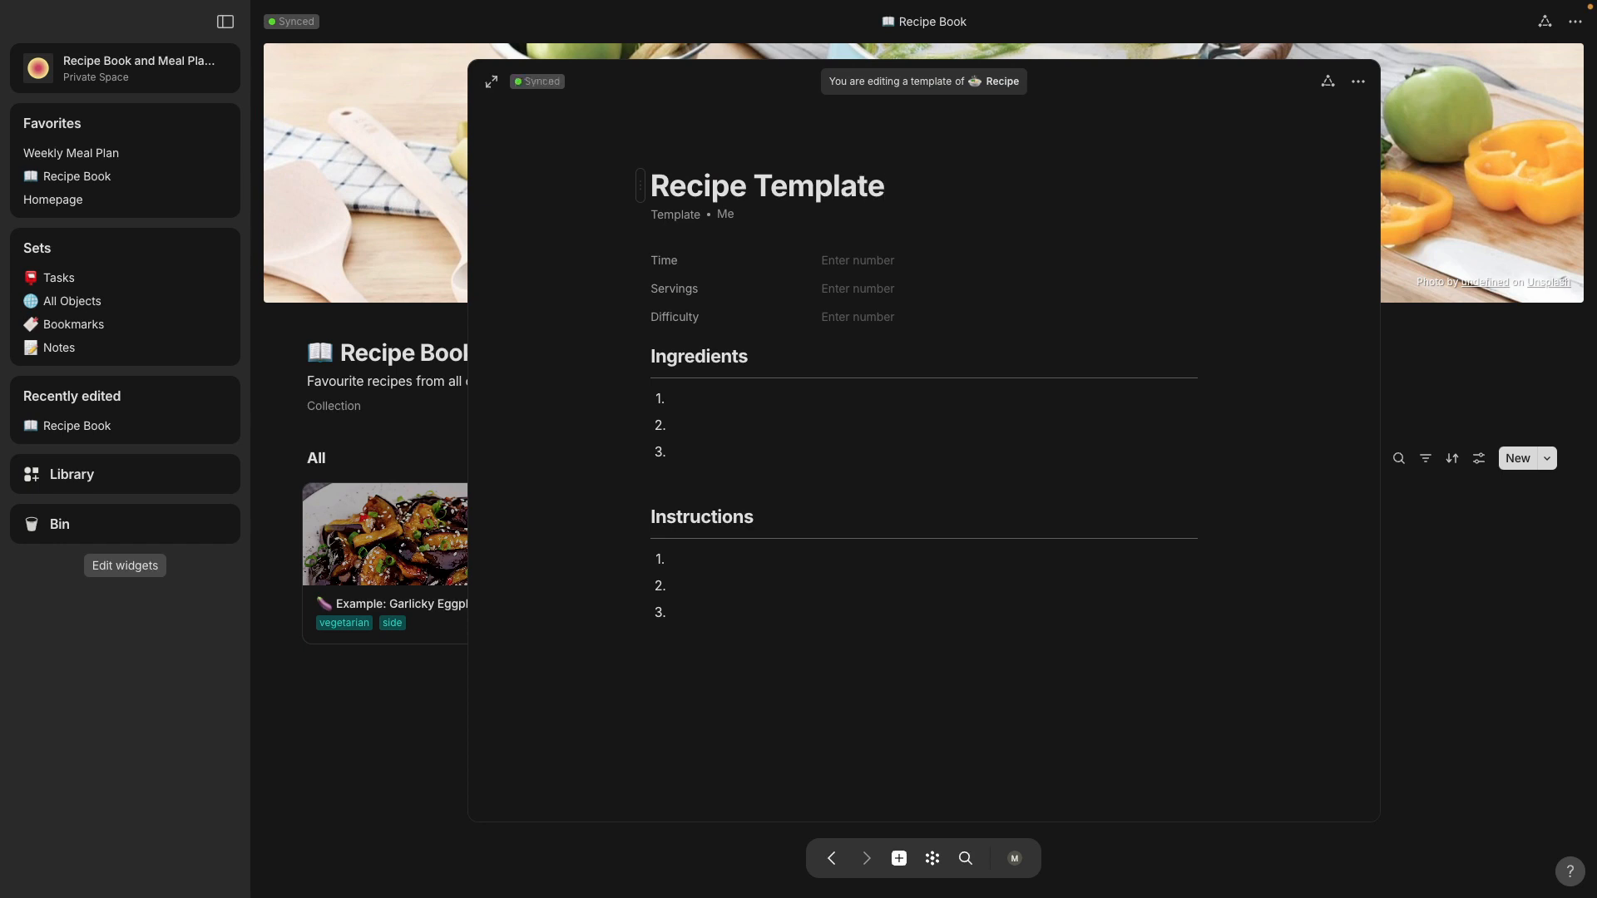
pyautogui.write(' 1')
# Step: Examine the text style options for the Ingredients heading and its first numbered item, and close the template
pyautogui.click(639, 359)
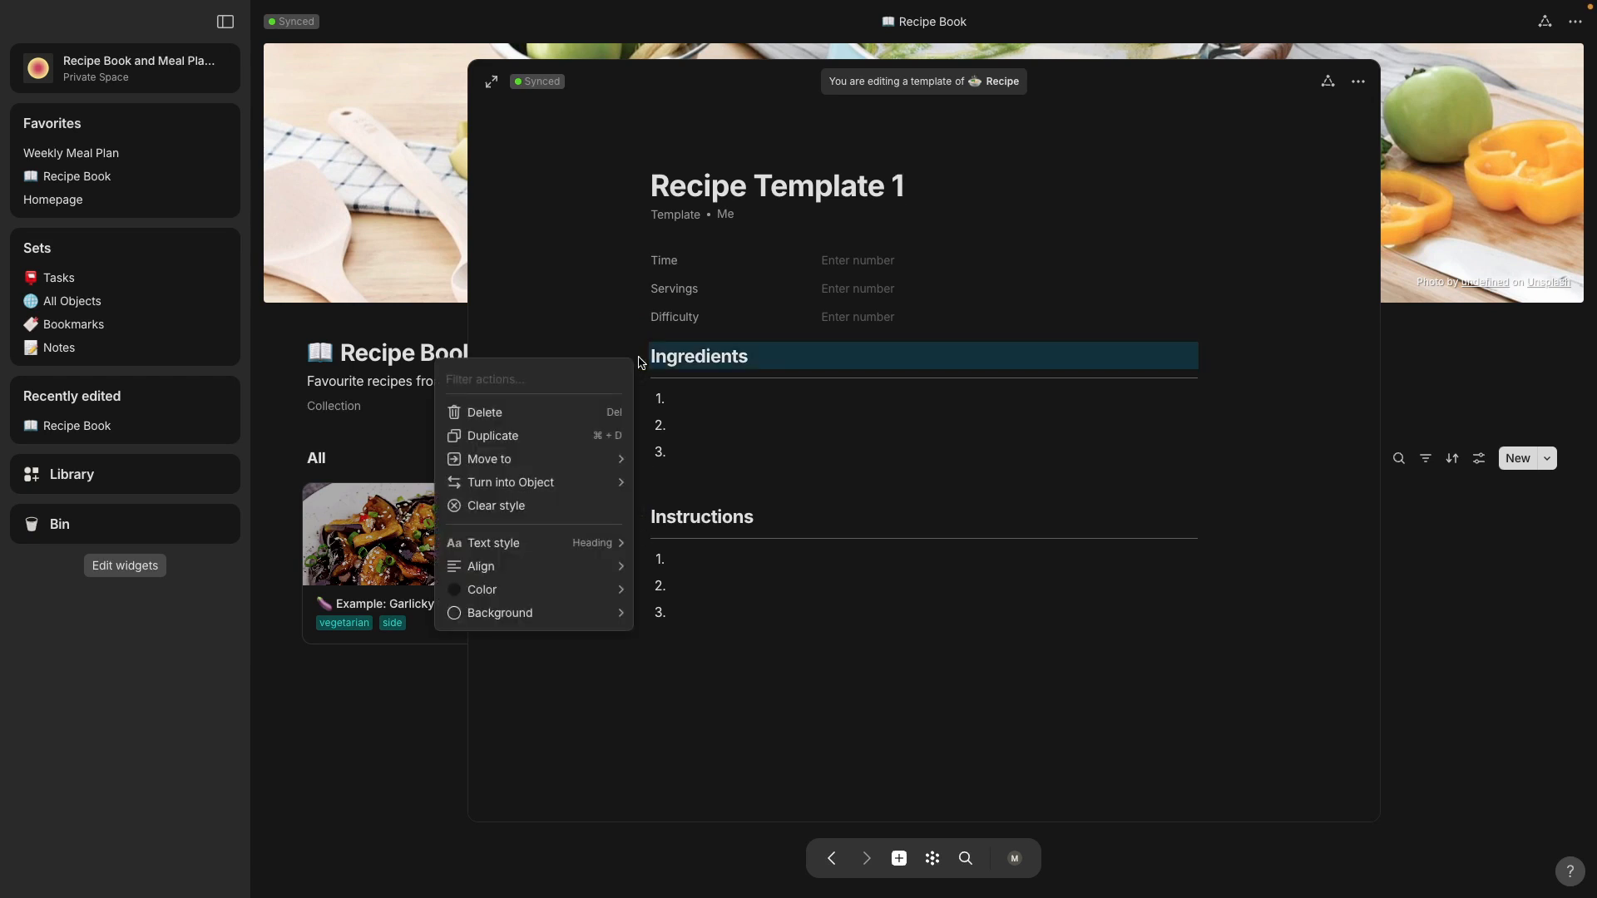
pyautogui.moveTo(597, 544)
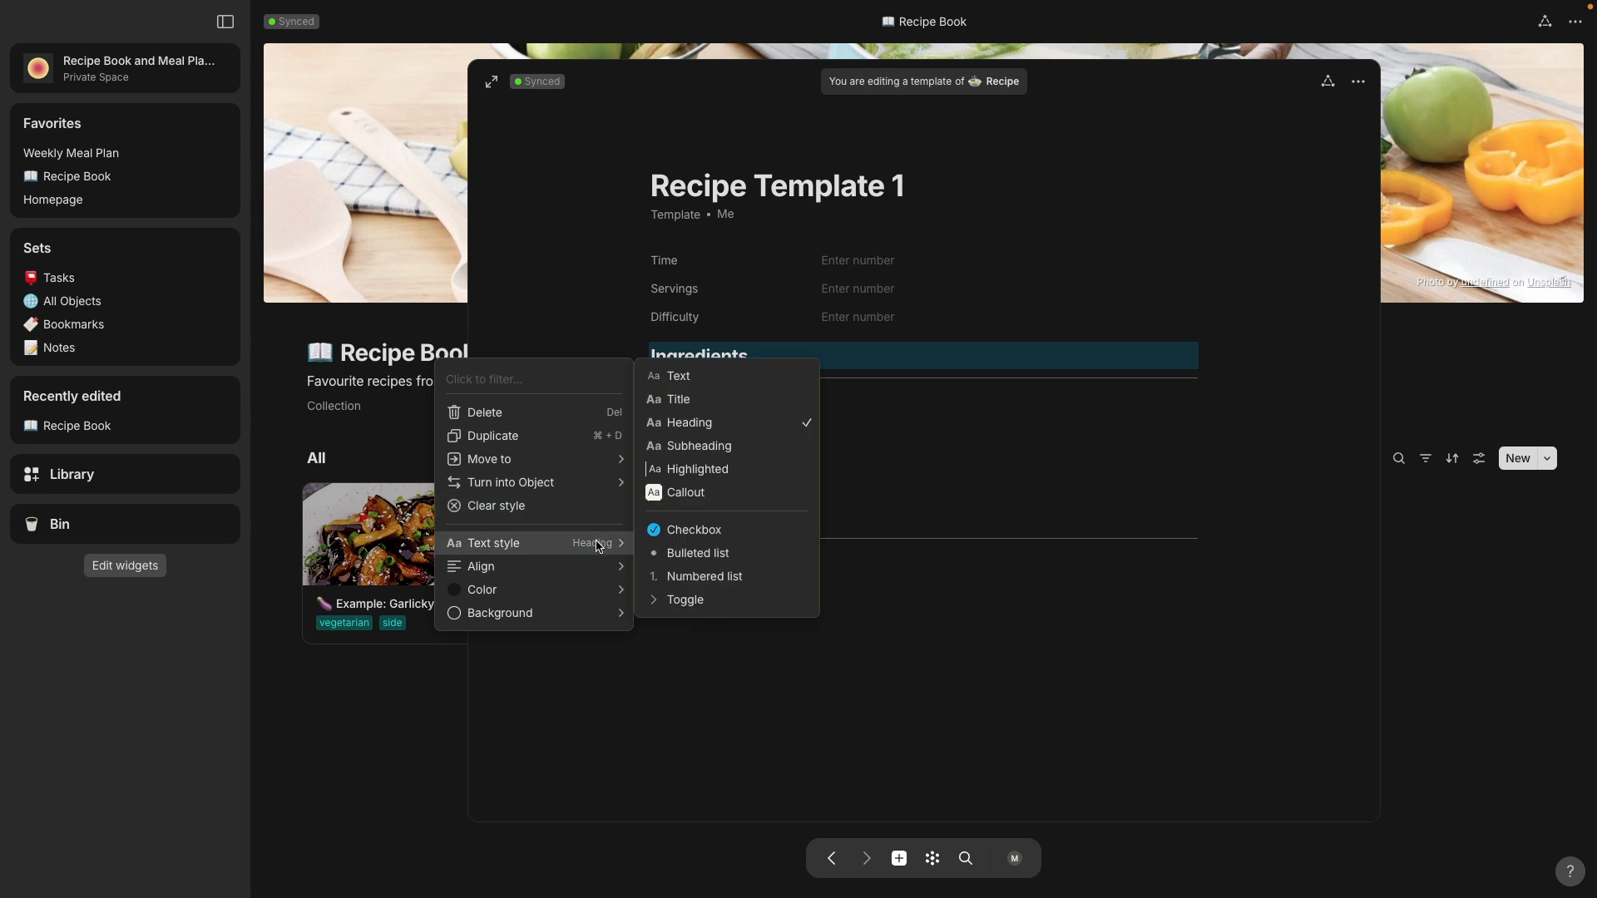
pyautogui.click(782, 405)
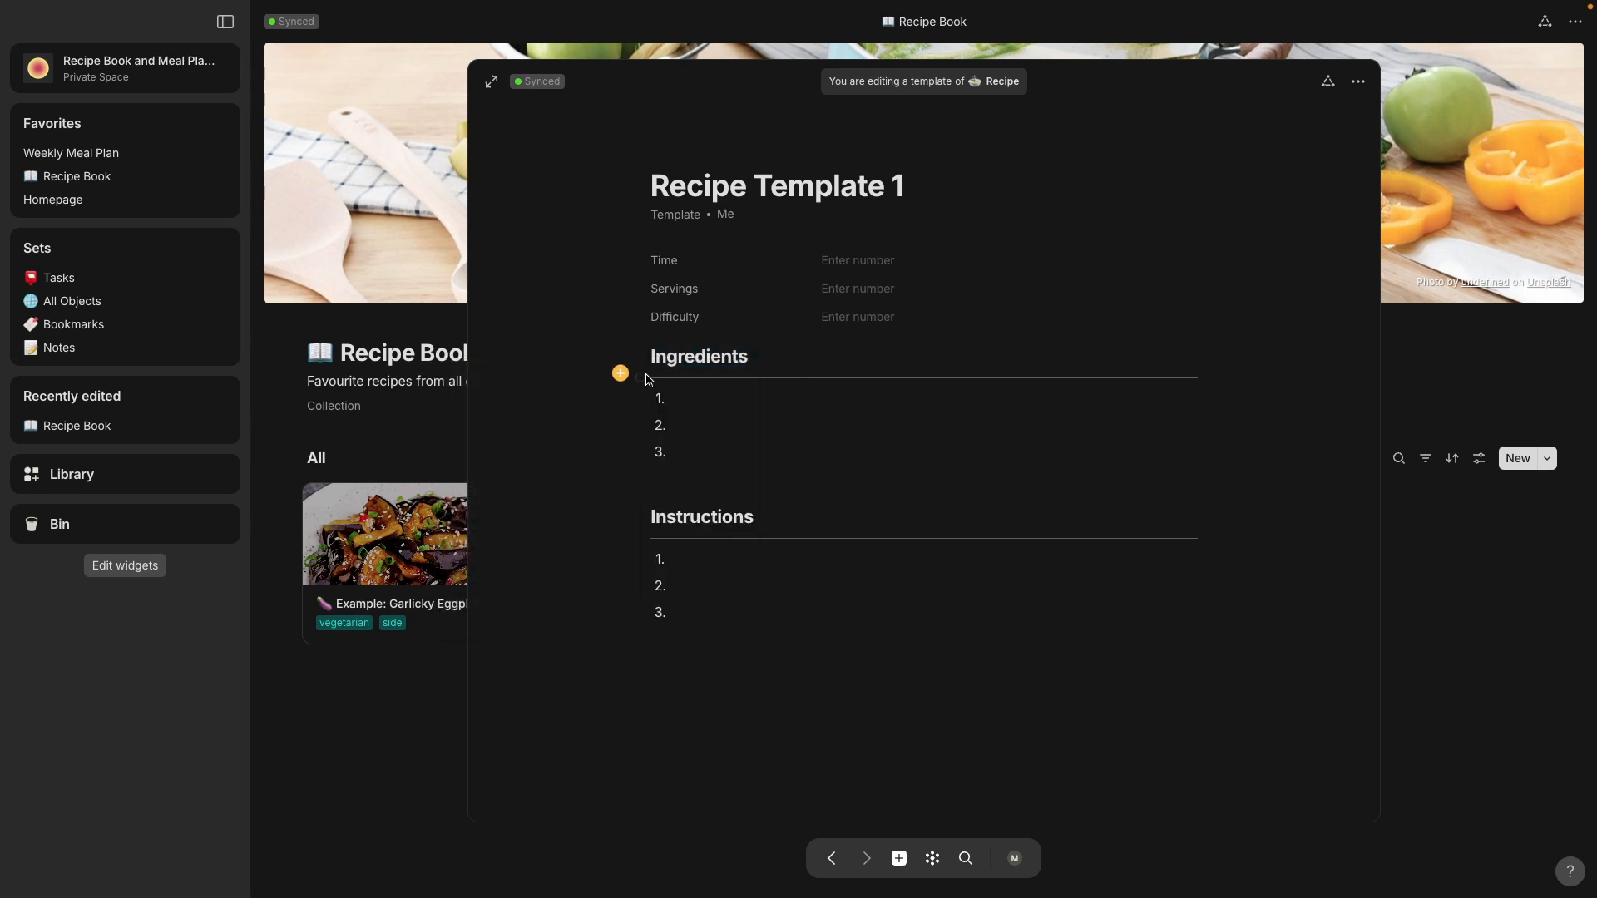
pyautogui.click(642, 400)
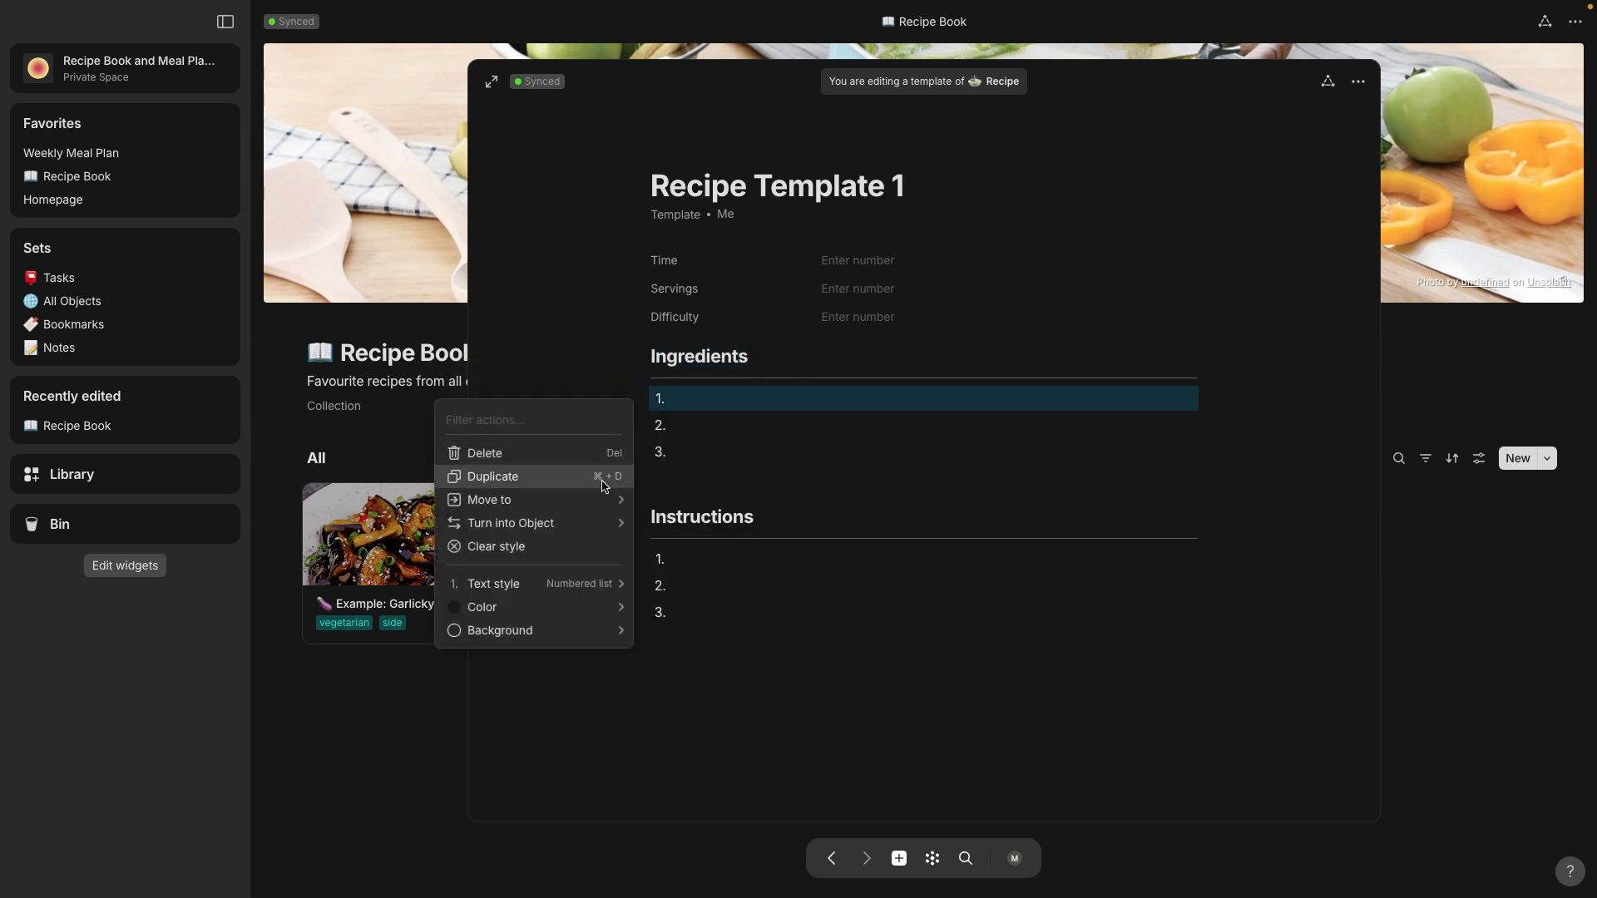
pyautogui.moveTo(583, 587)
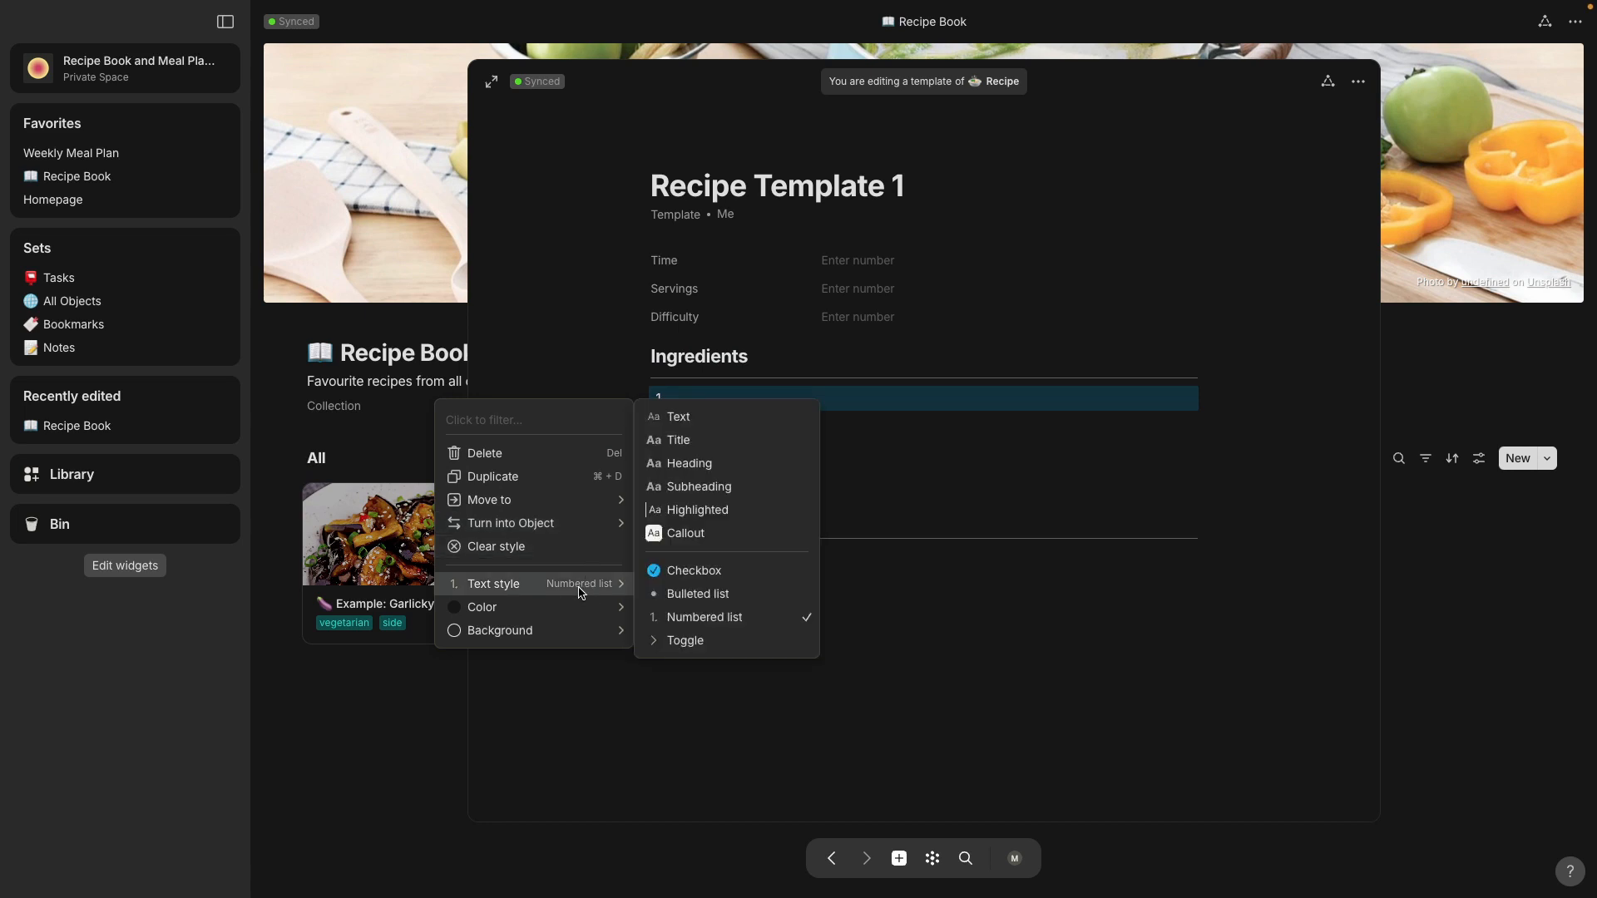
pyautogui.click(940, 475)
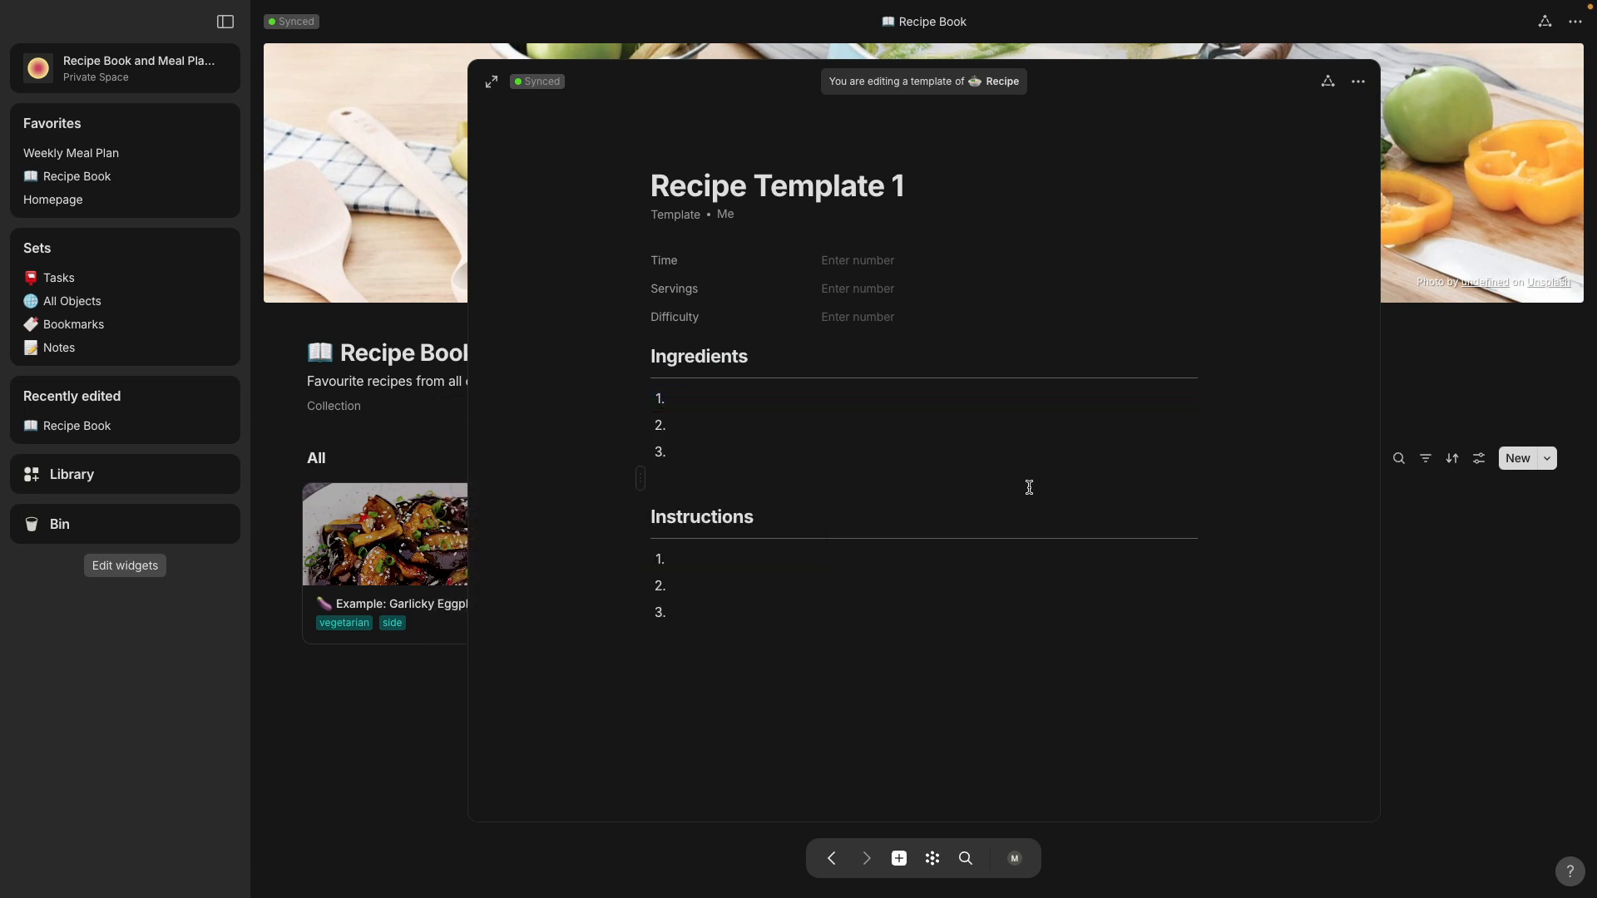
pyautogui.click(391, 430)
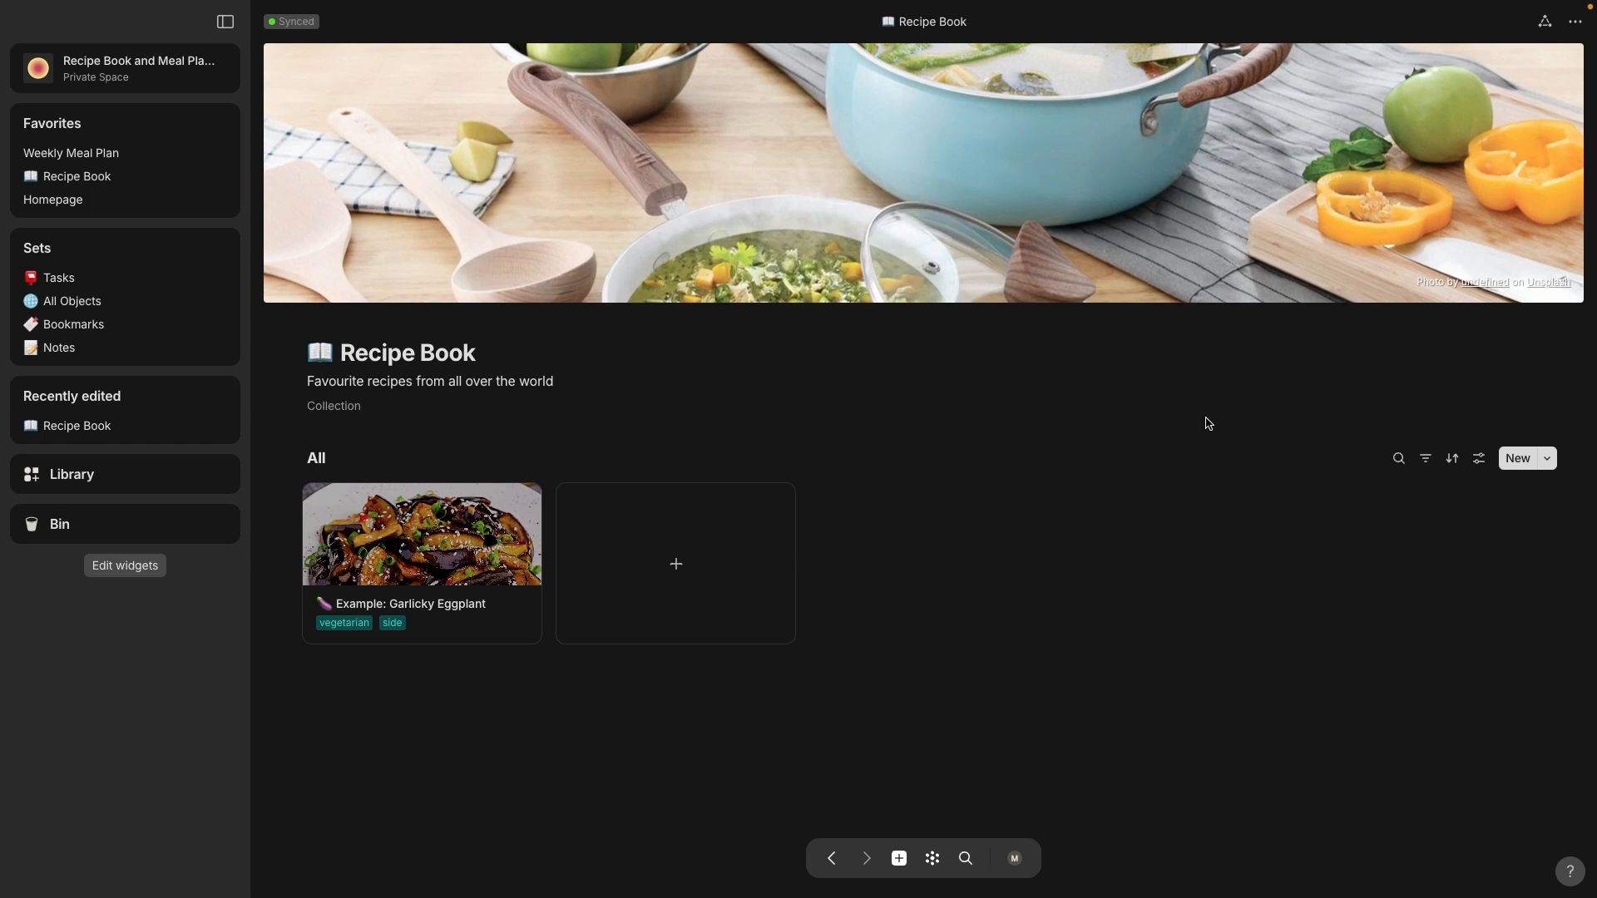
# Step: Open the remaining template named Recipe for editing and move it to the Bin
pyautogui.click(1547, 460)
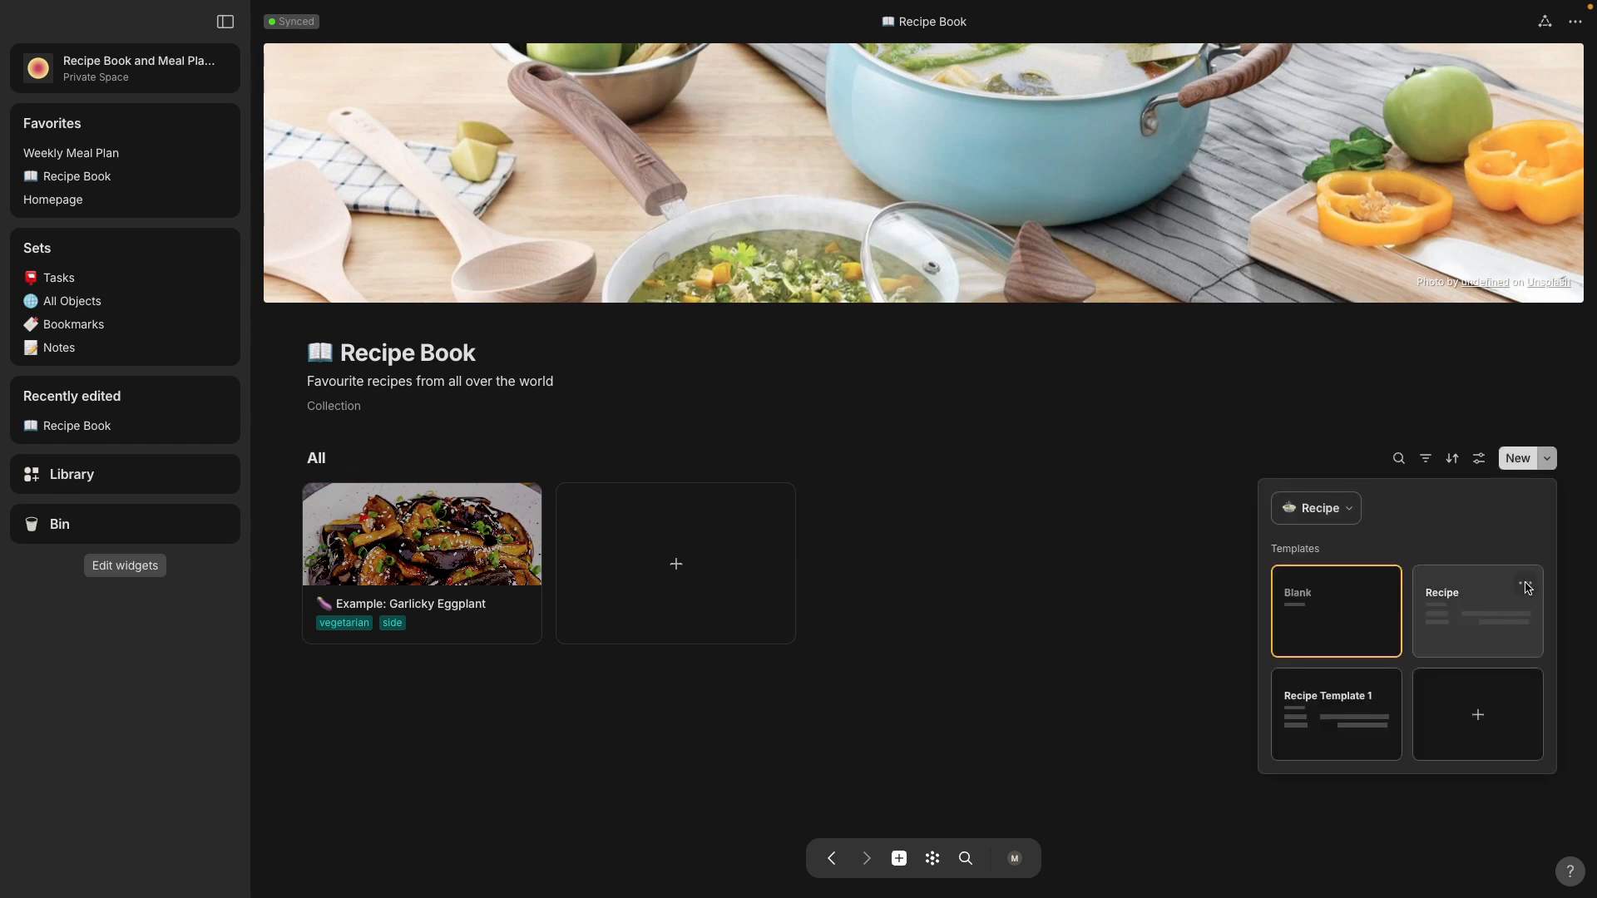
pyautogui.click(1527, 588)
pyautogui.click(1457, 637)
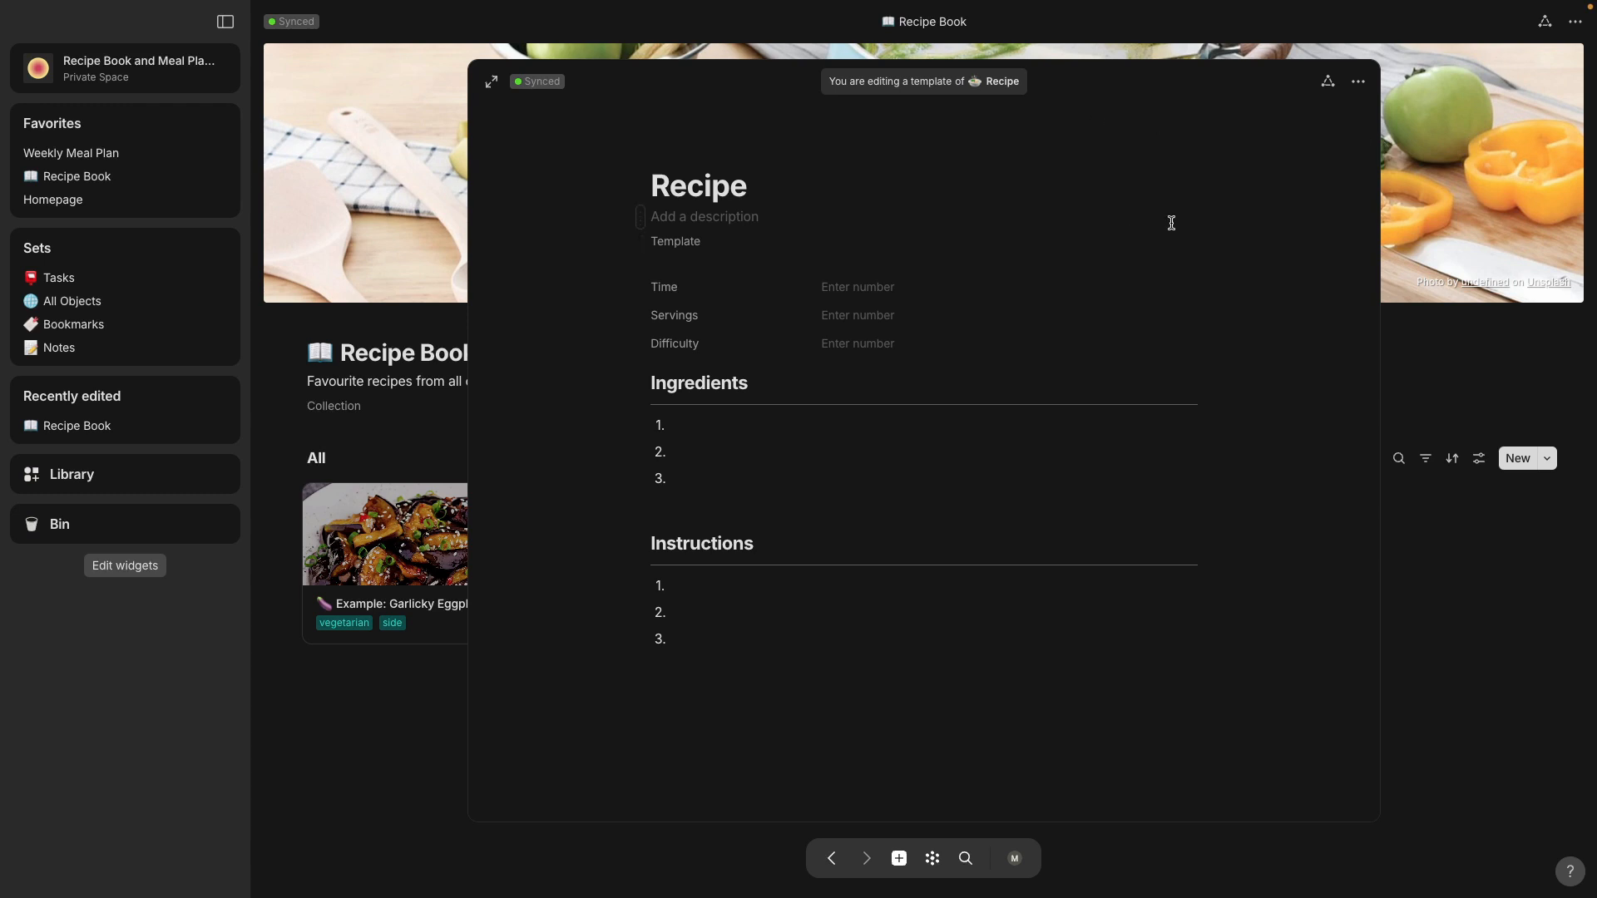
pyautogui.click(1360, 90)
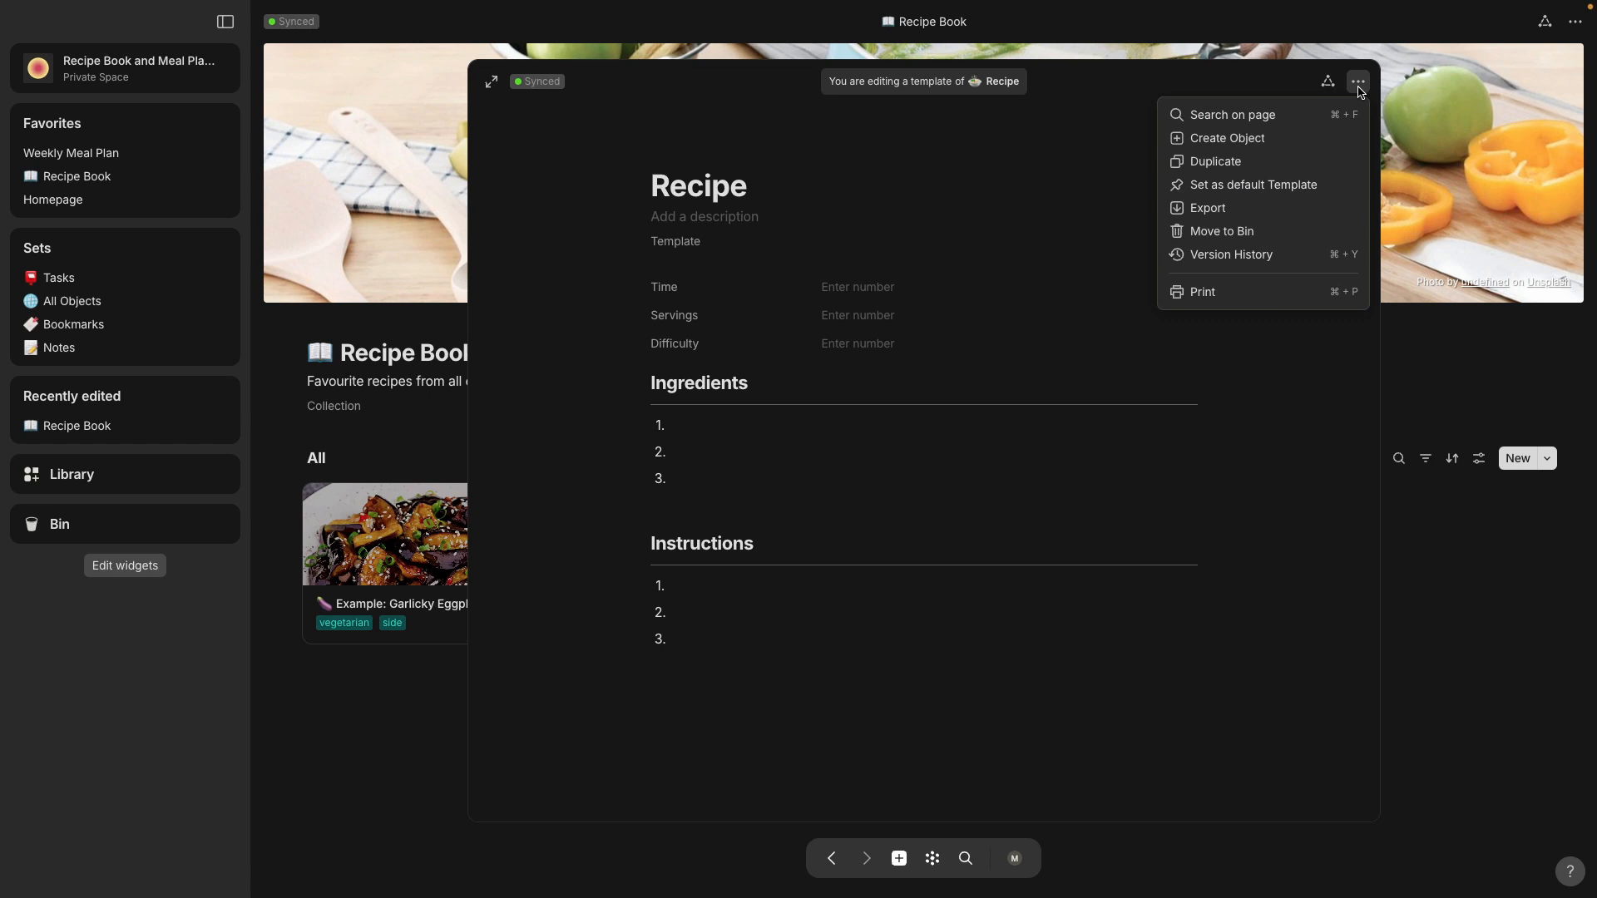
pyautogui.click(1285, 232)
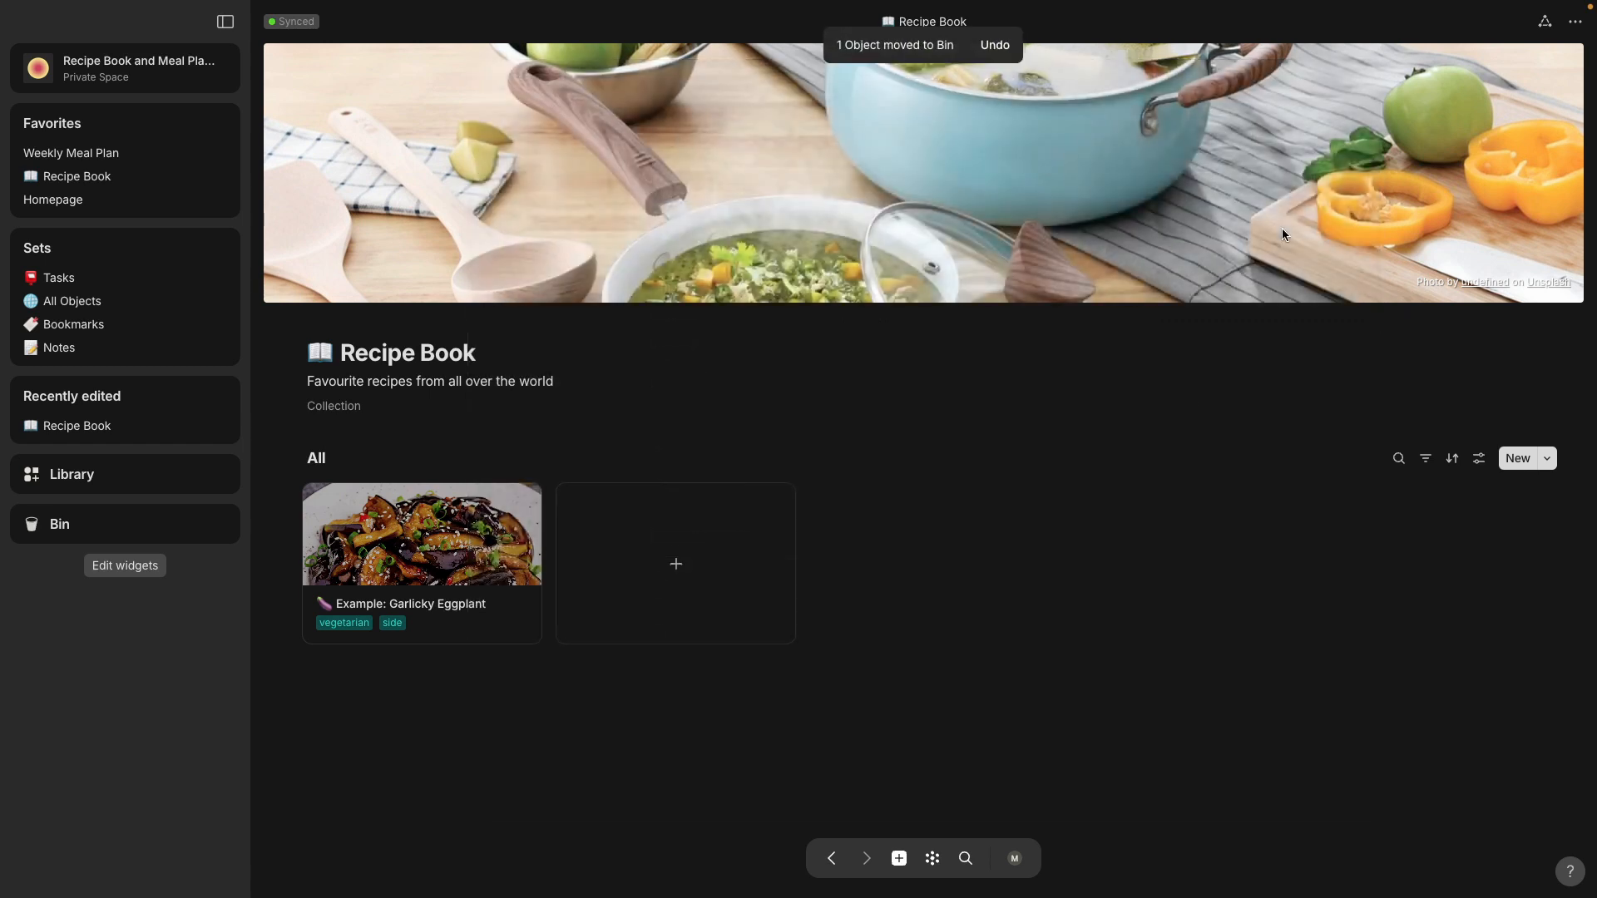
# Step: Open Recipe Template 1 for full-page editing and place the Instructions heading and its divider in a second column beside Ingredients
pyautogui.click(1549, 461)
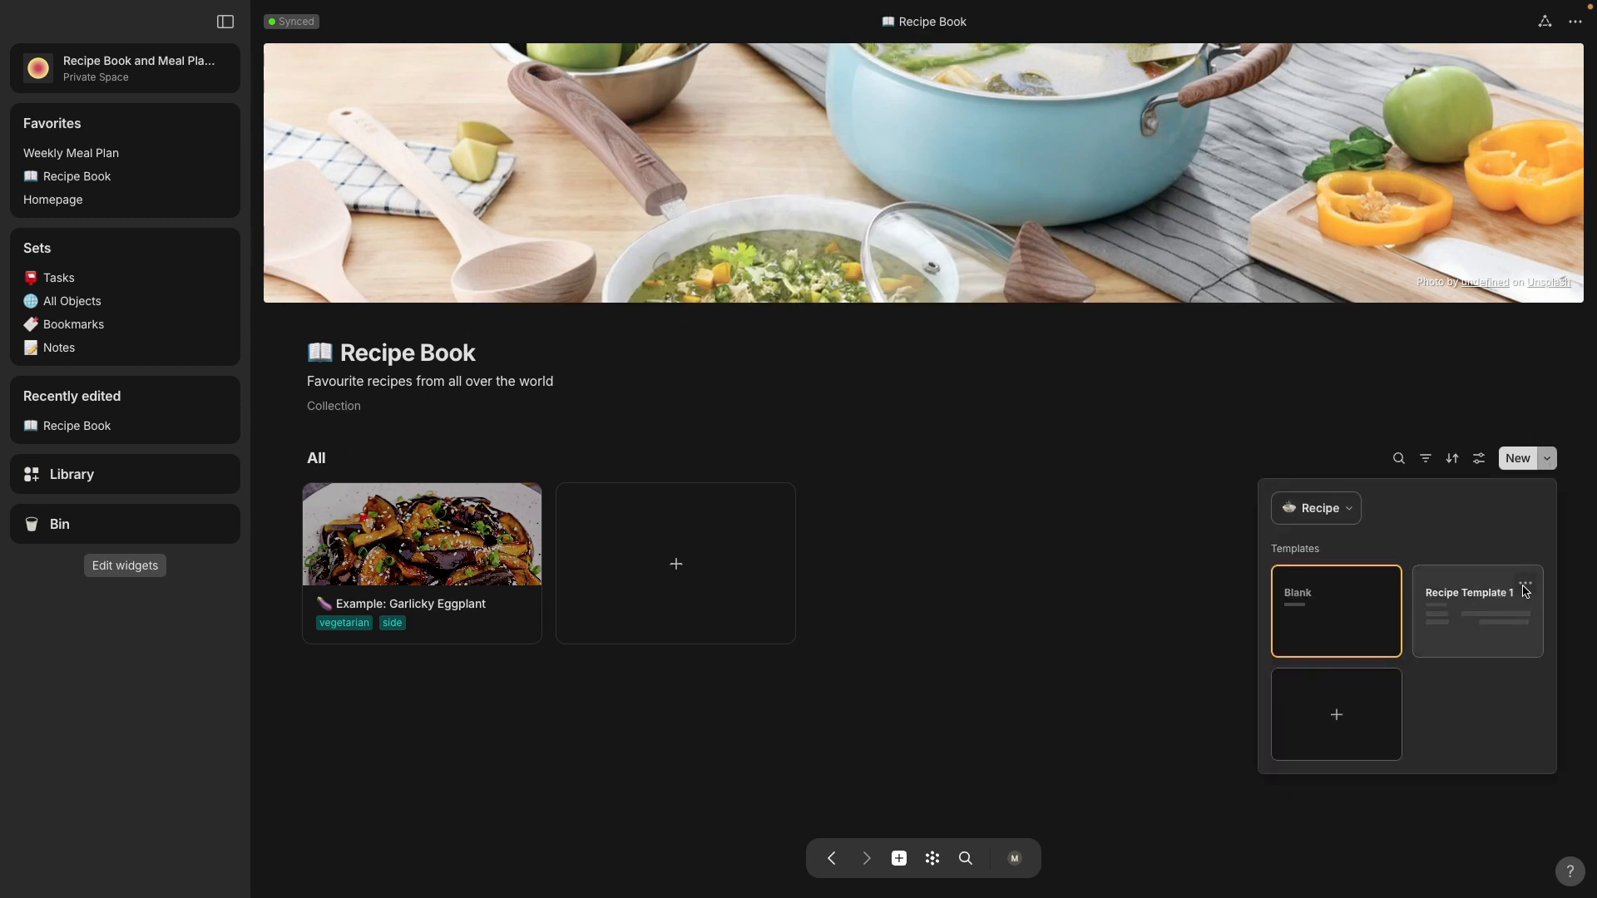
pyautogui.click(1525, 586)
pyautogui.click(1470, 637)
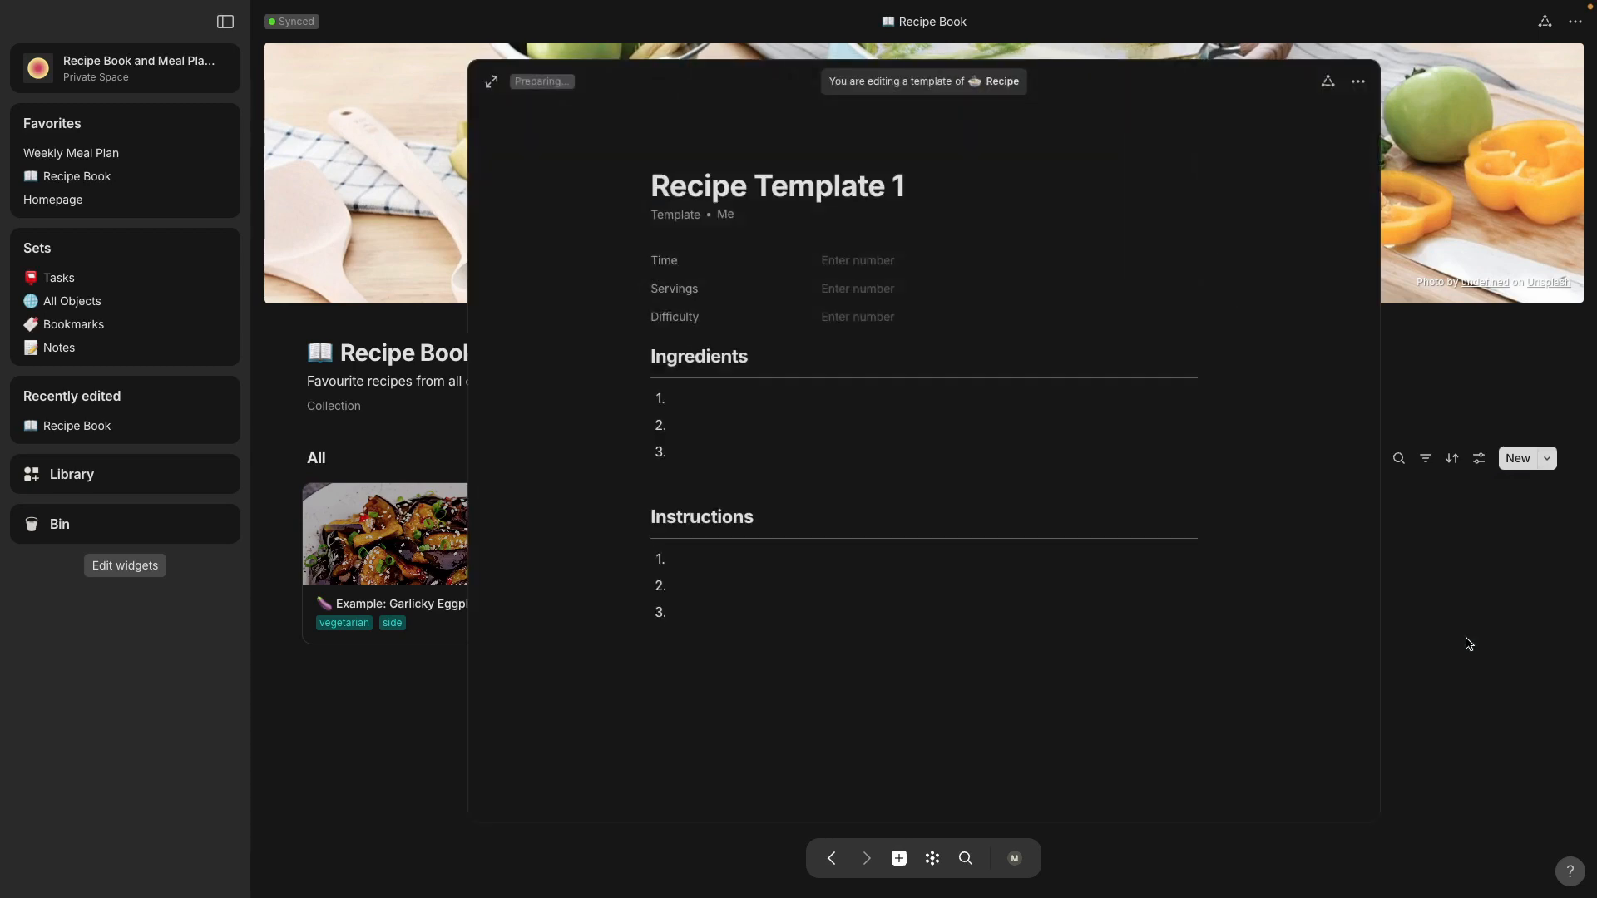
pyautogui.click(492, 83)
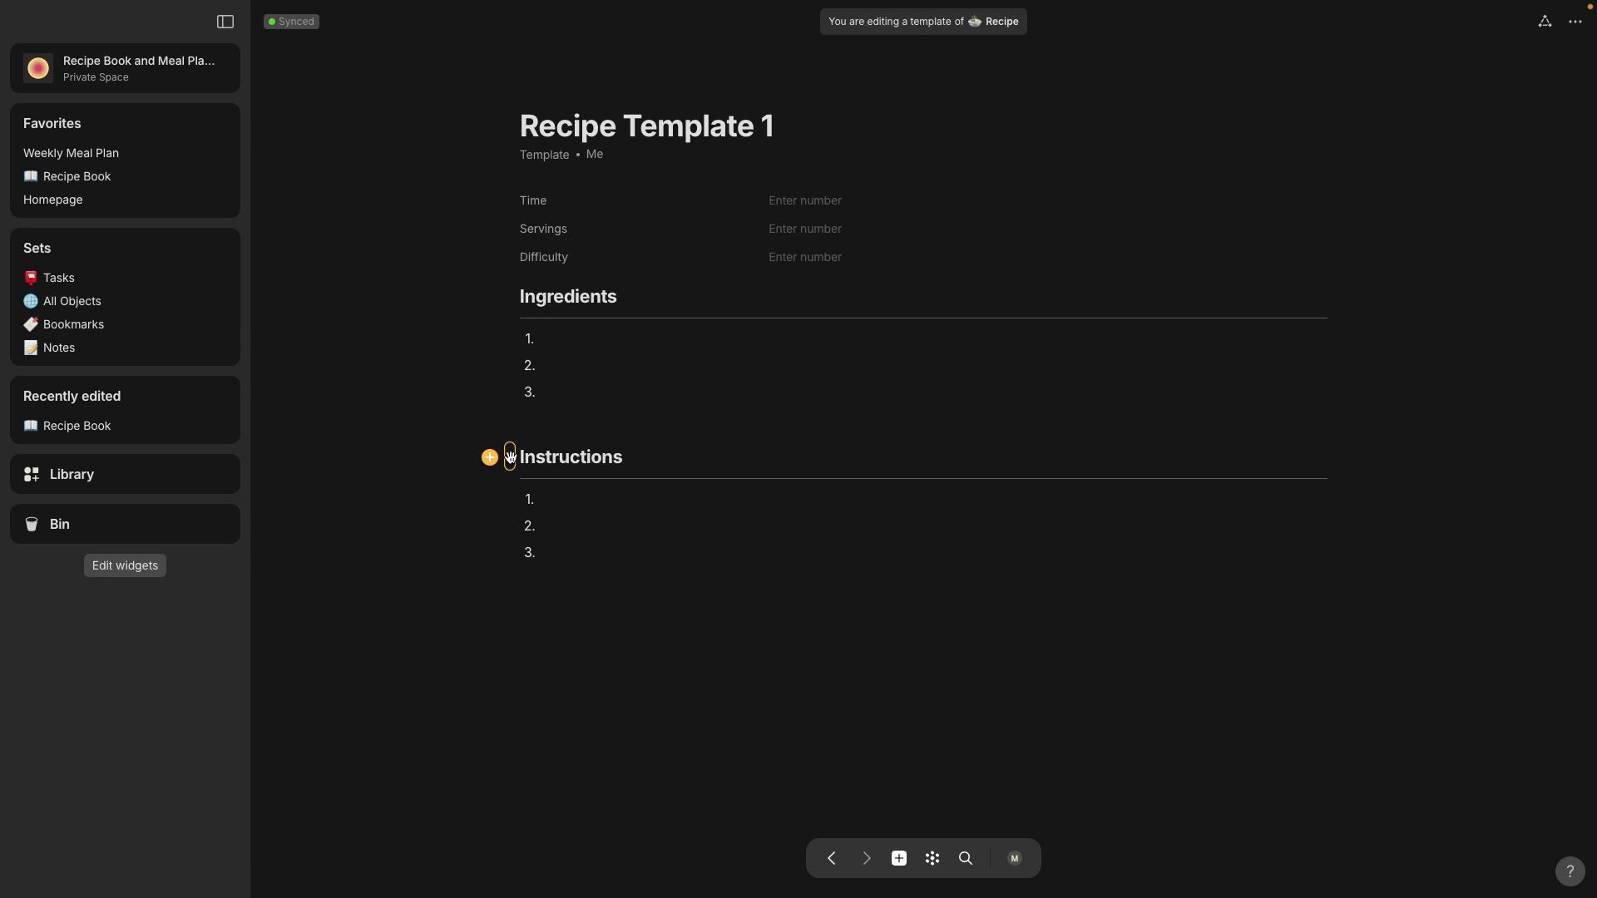
pyautogui.moveTo(510, 456); pyautogui.dragTo(1332, 303)
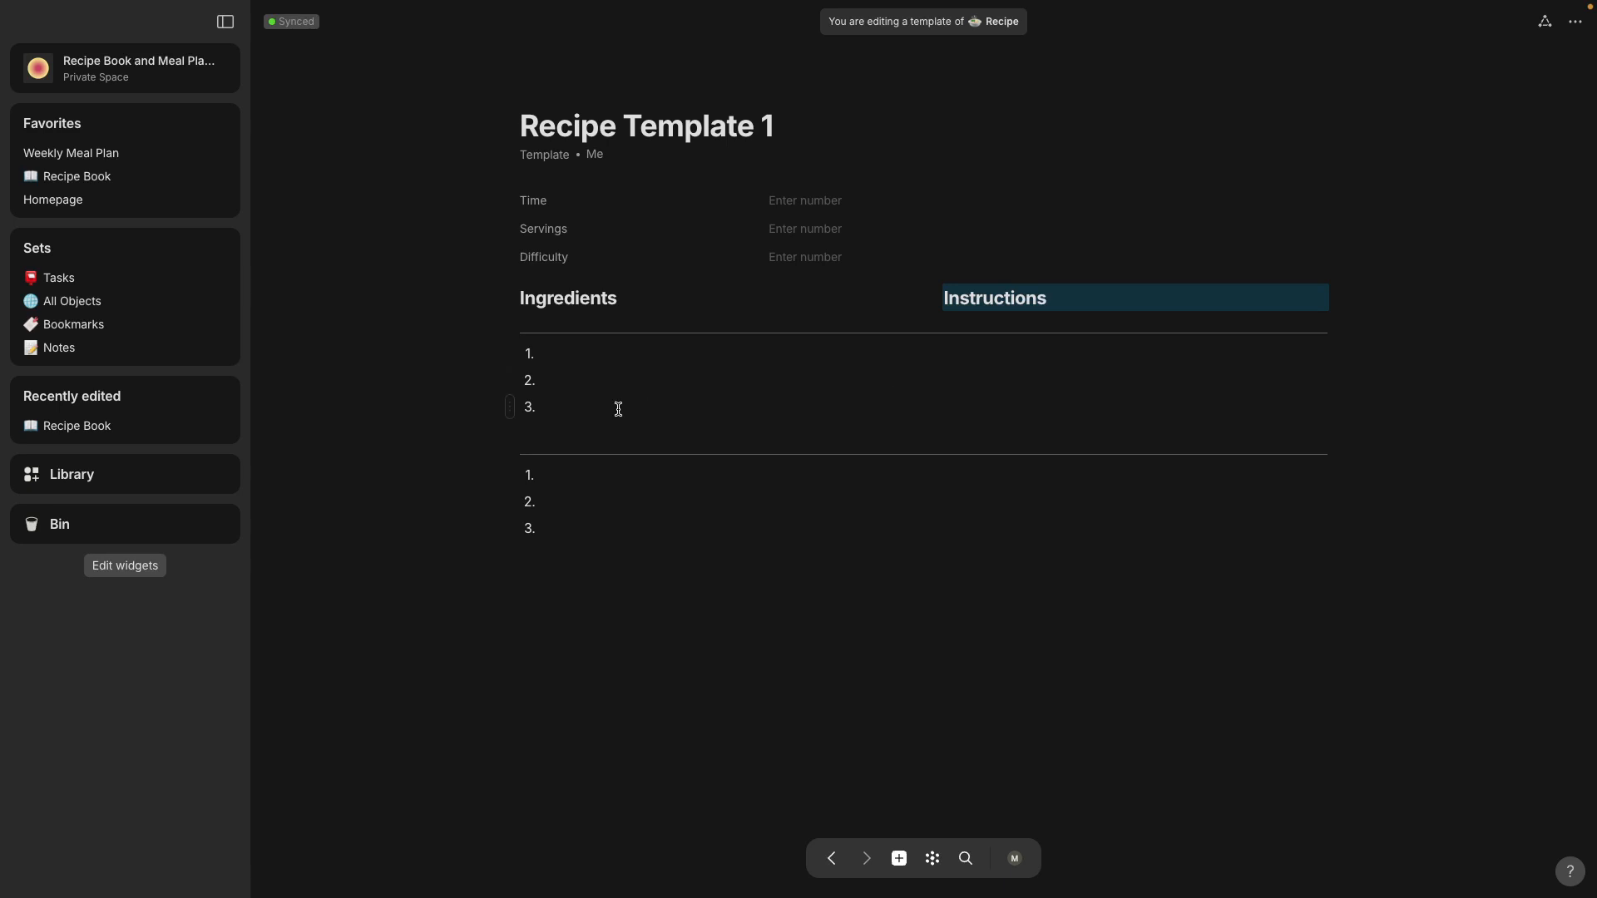
pyautogui.moveTo(512, 454)
pyautogui.moveTo(510, 455); pyautogui.dragTo(1336, 337)
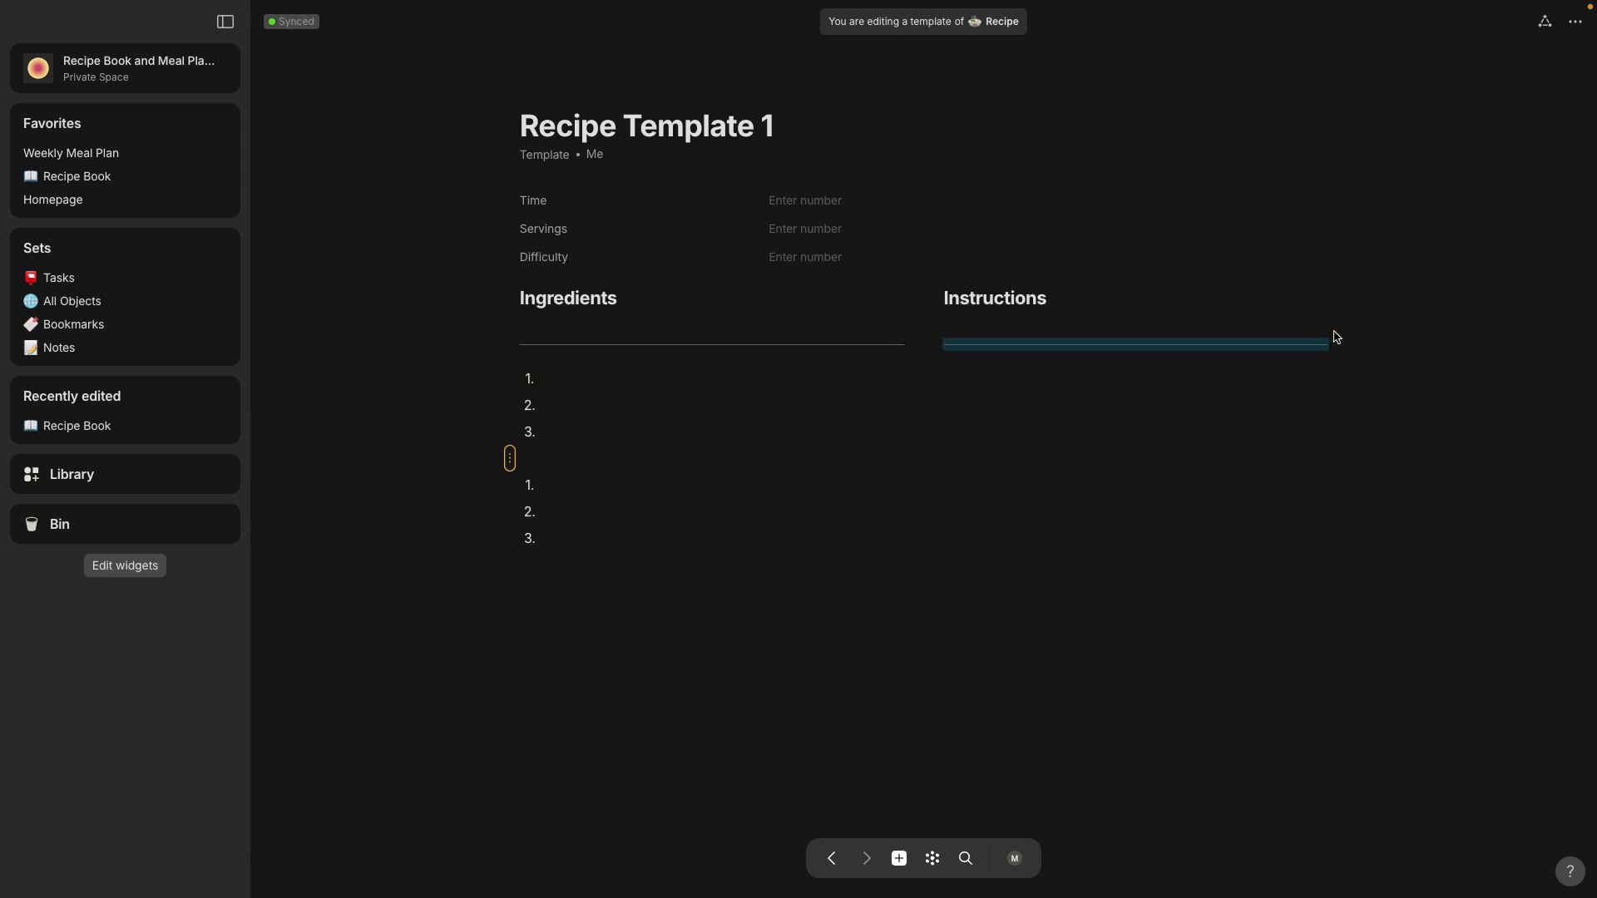
# Step: Move the three-item numbered list for Instructions into the second column, beside the first numbered ingredient
pyautogui.moveTo(510, 480)
pyautogui.moveTo(463, 474); pyautogui.dragTo(568, 604)
pyautogui.moveTo(514, 470)
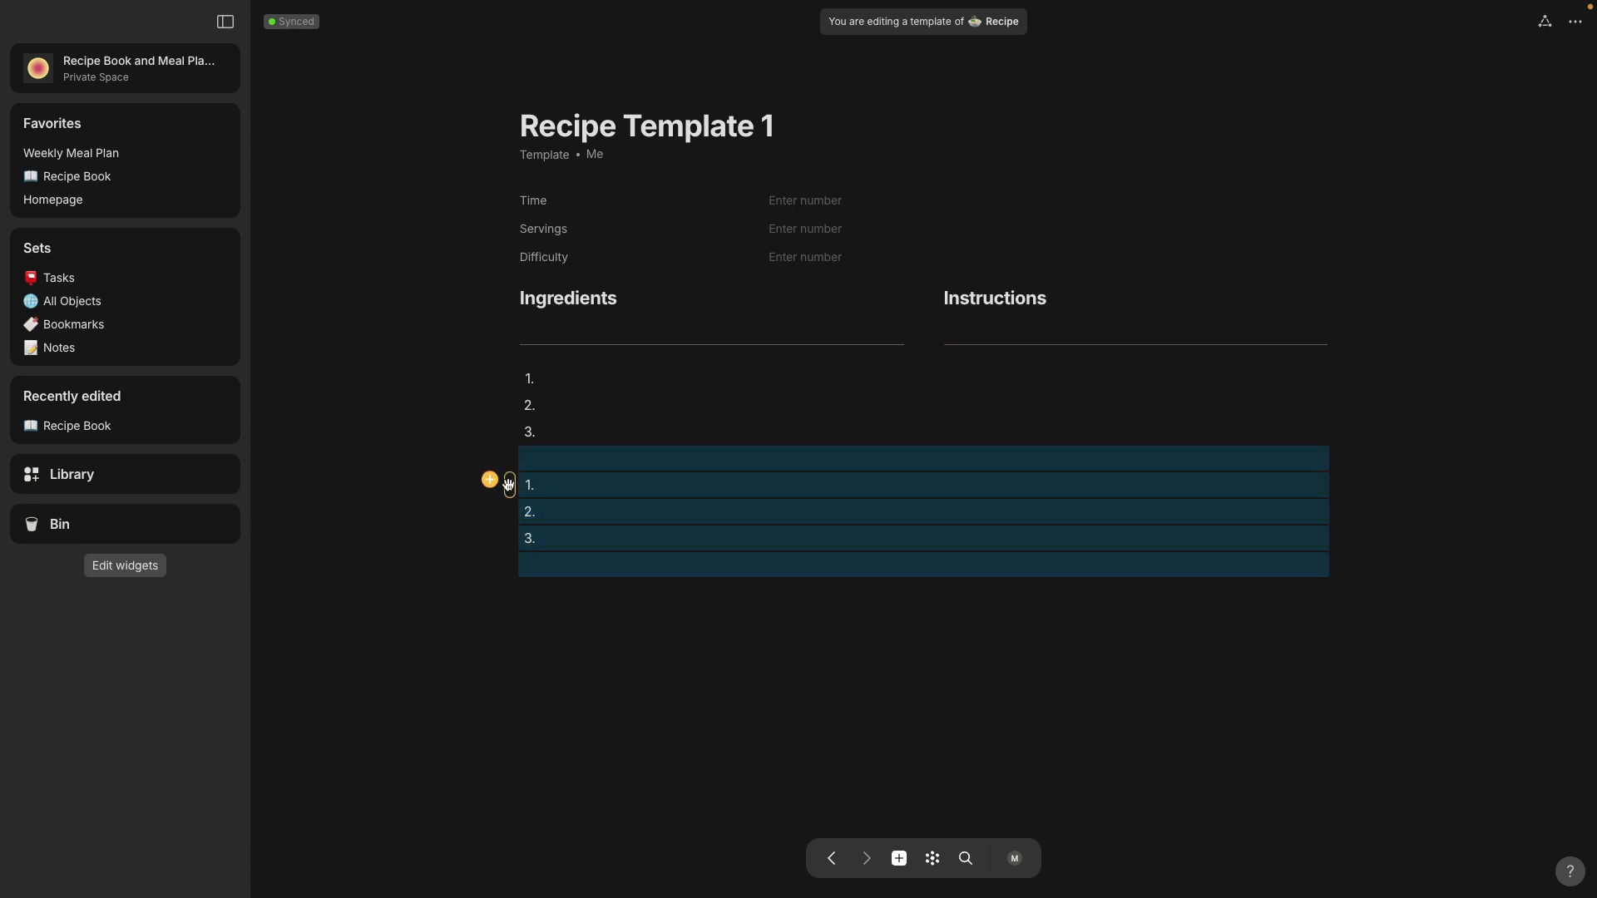
pyautogui.click(548, 456)
pyautogui.moveTo(488, 474); pyautogui.dragTo(621, 559)
pyautogui.moveTo(507, 479); pyautogui.dragTo(1330, 390)
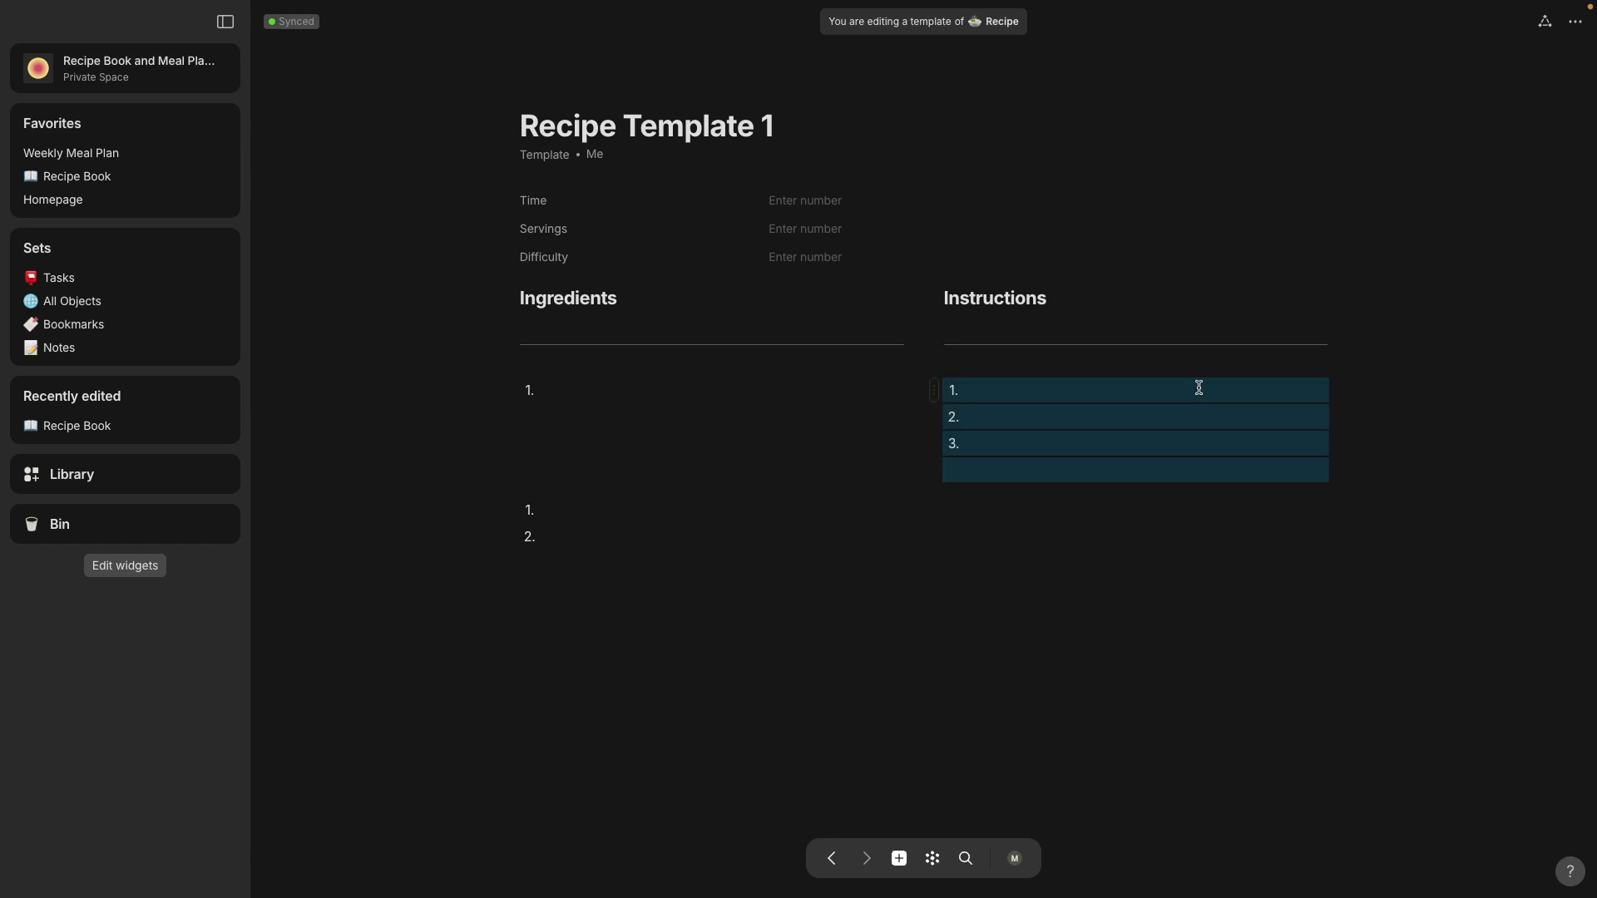
# Step: Move the two leftover numbered items up into the Ingredients column so that its list has three items
pyautogui.click(499, 495)
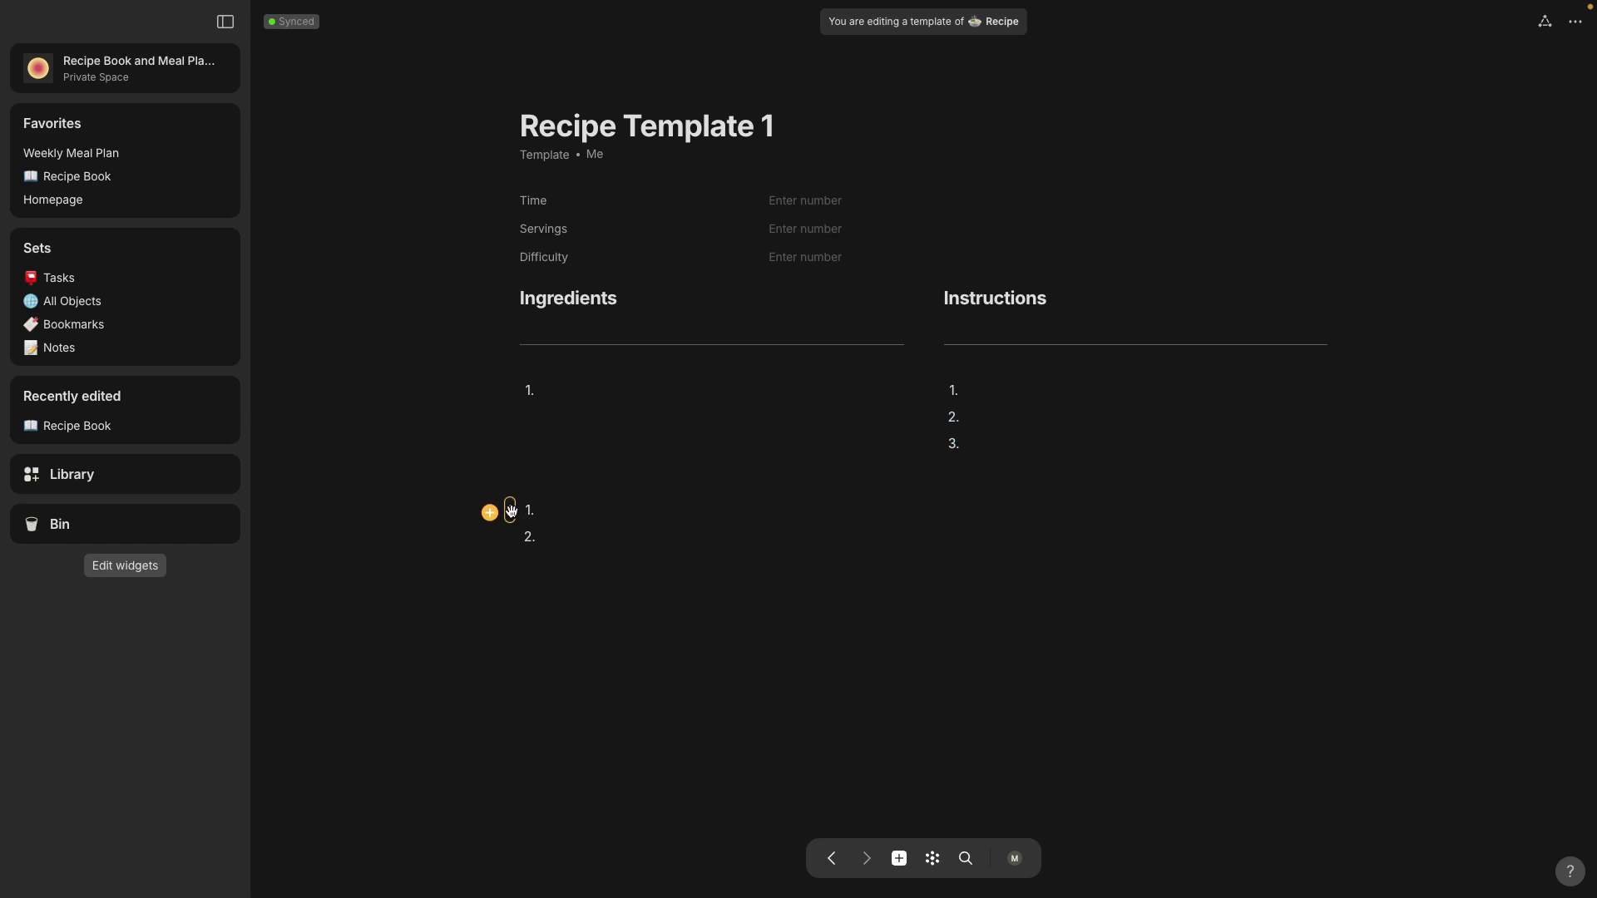
pyautogui.moveTo(517, 513); pyautogui.dragTo(522, 420)
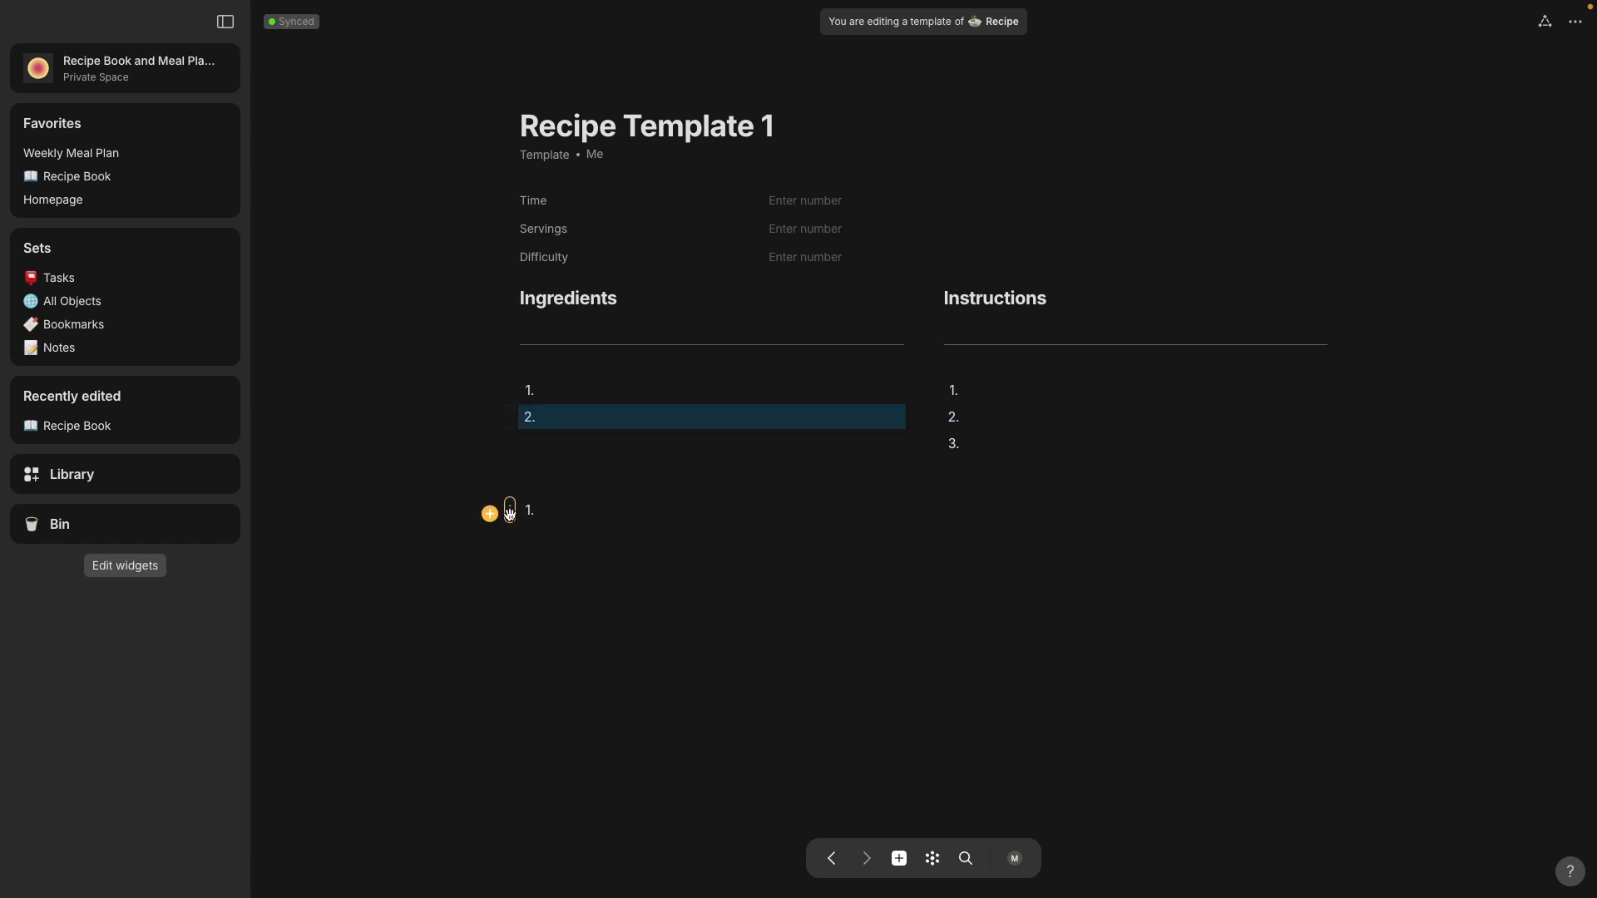
pyautogui.moveTo(510, 510); pyautogui.dragTo(517, 459)
pyautogui.click(672, 646)
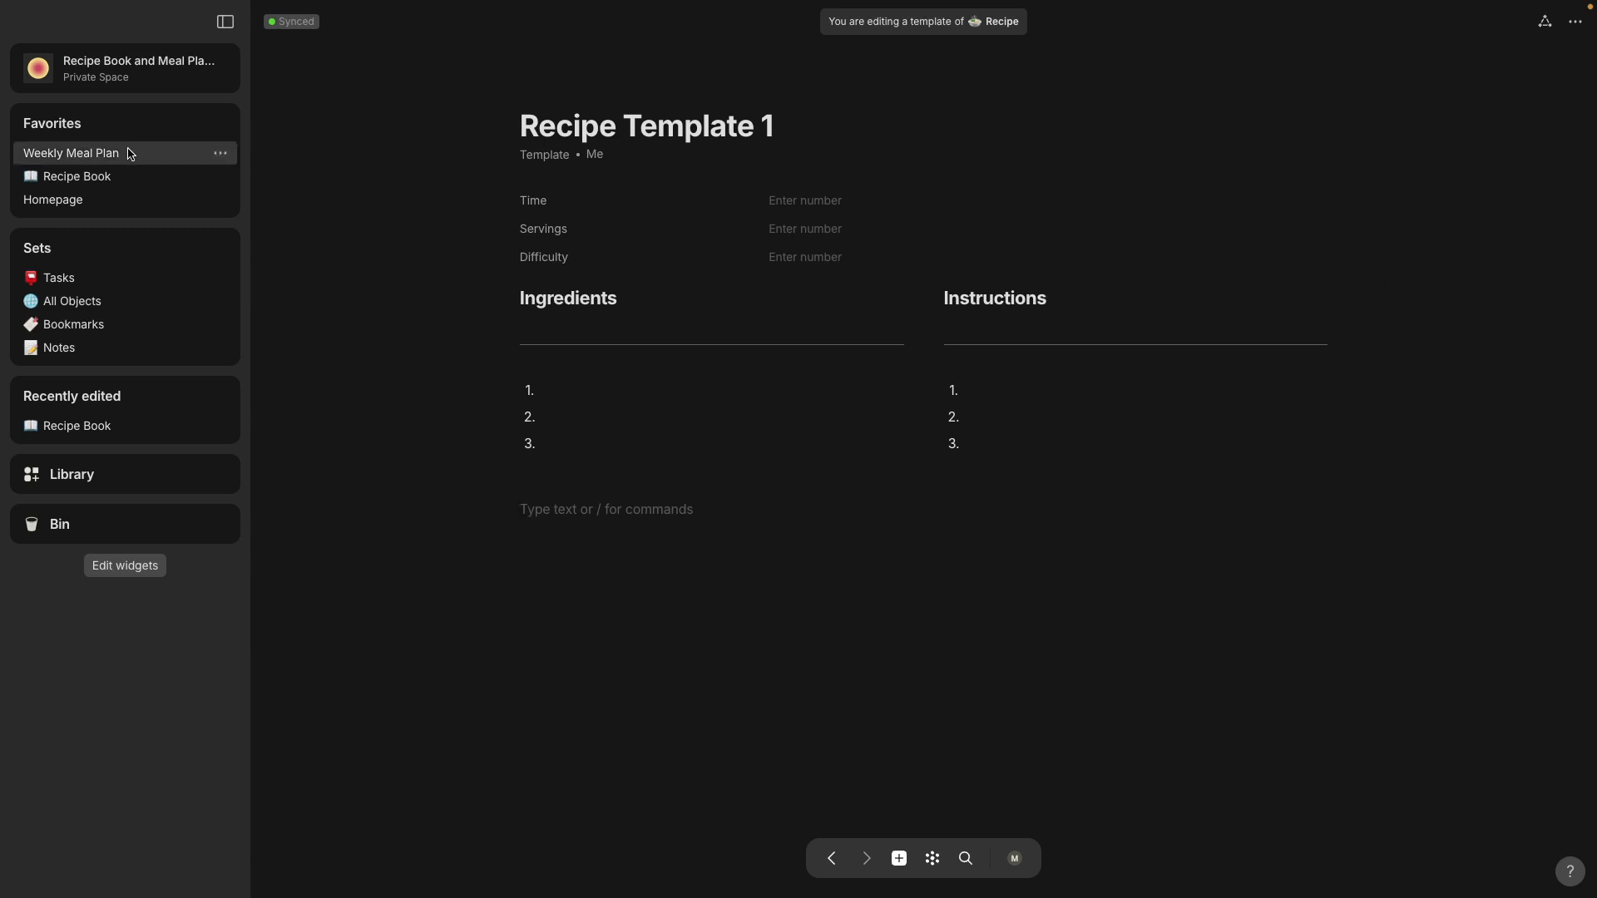
# Step: Add a recipe named PB and J Sandwich to the Recipe Book collection and open it to check its layout
pyautogui.click(98, 184)
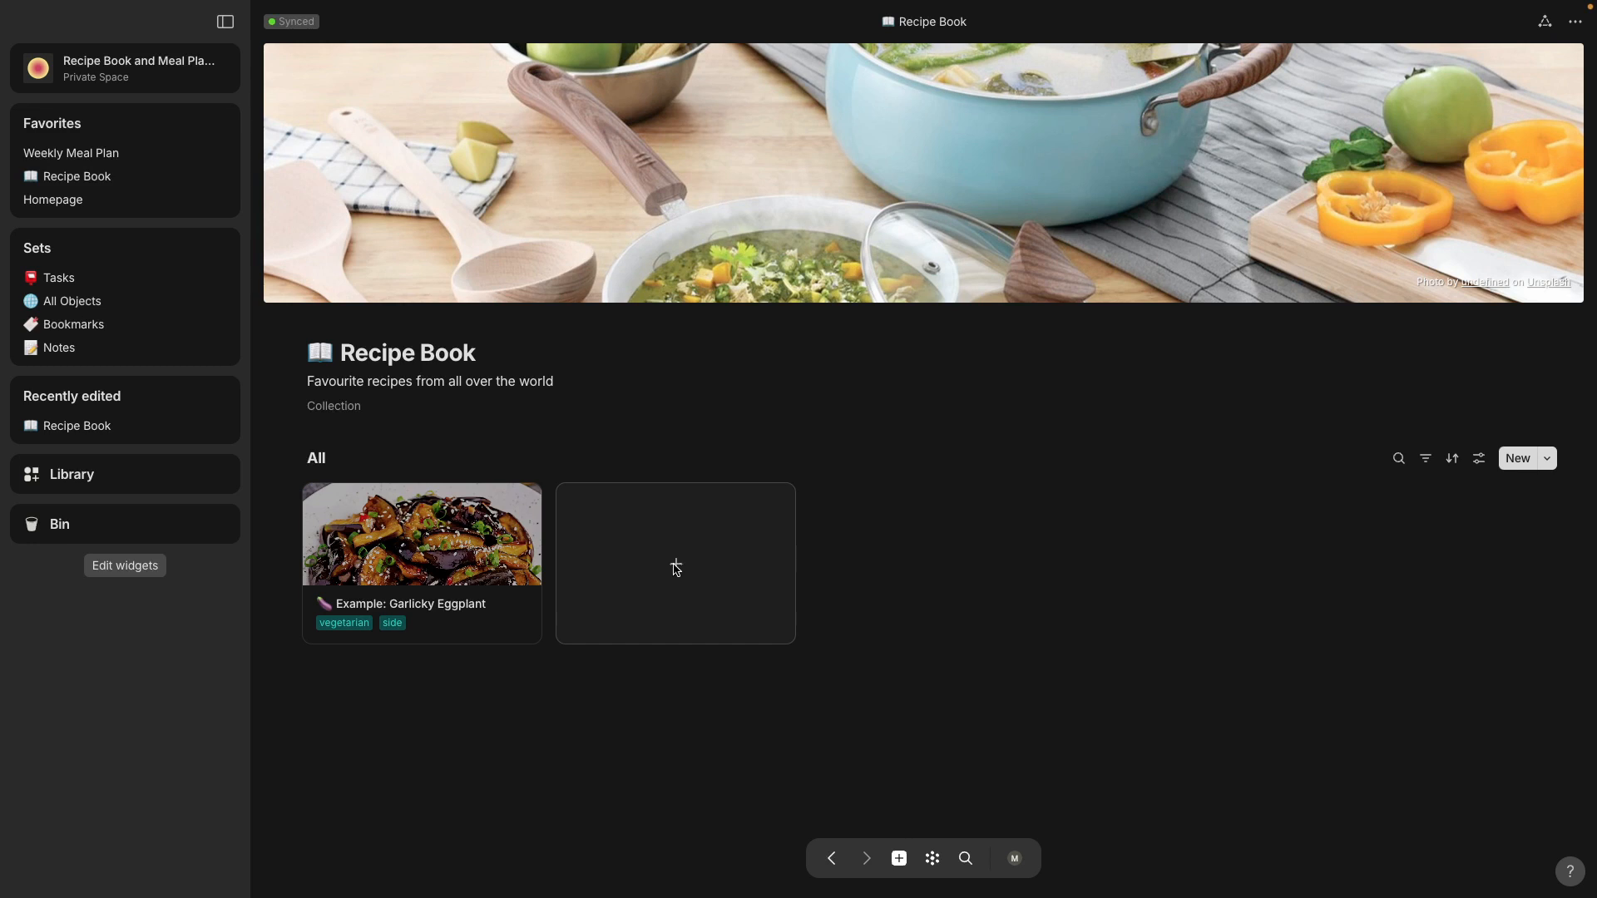
pyautogui.click(676, 565)
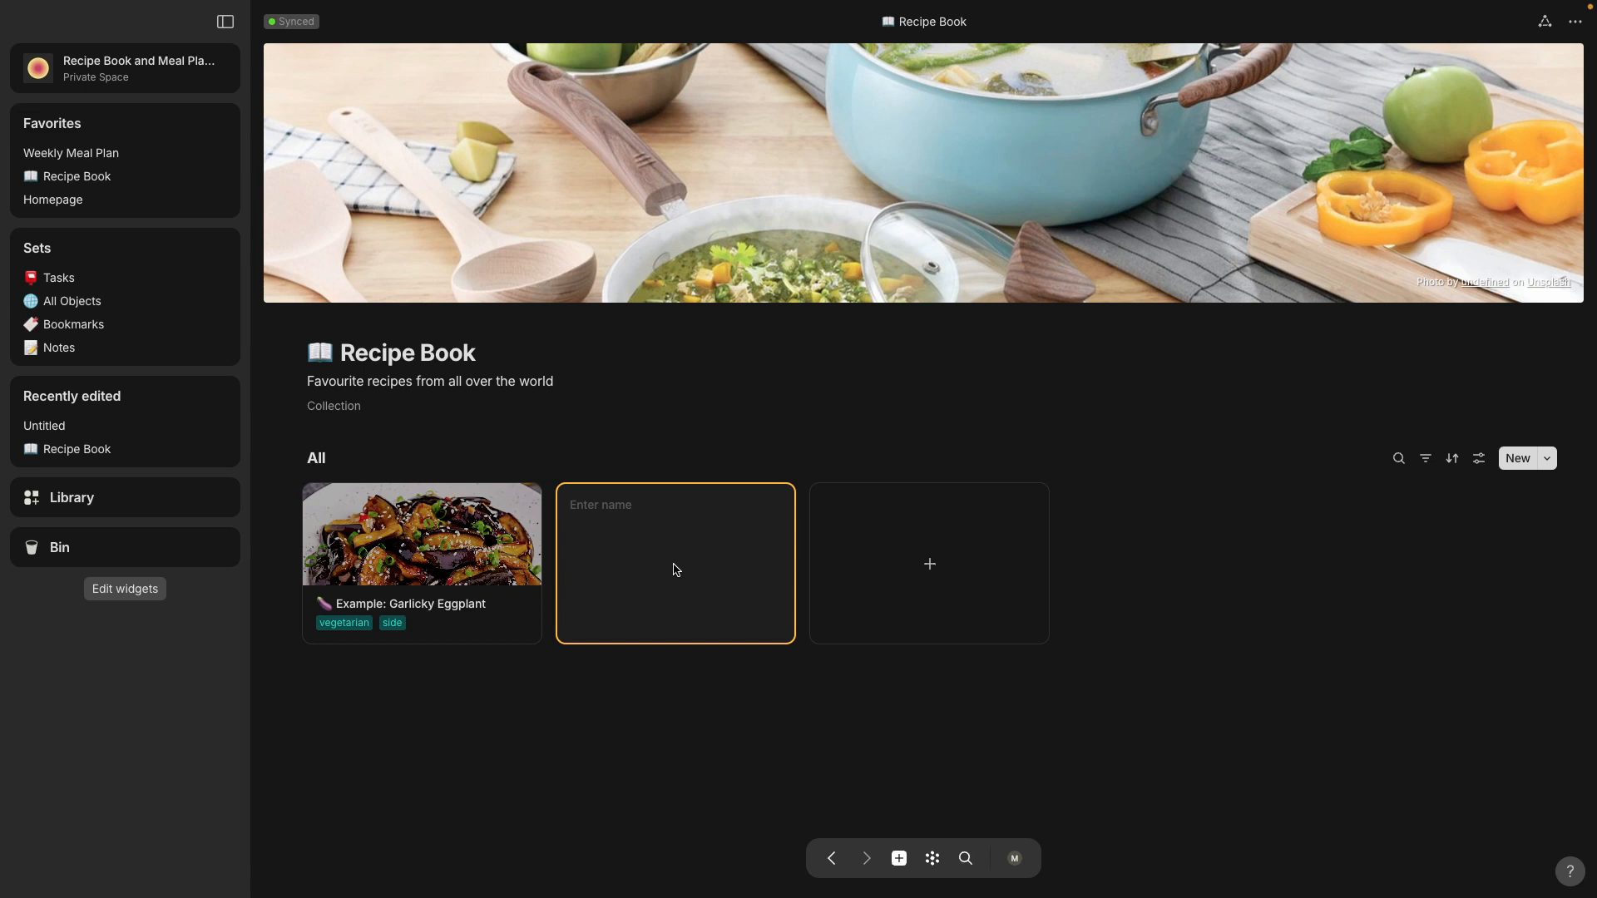
pyautogui.write('PB and J Sandwich')
pyautogui.press('Return')
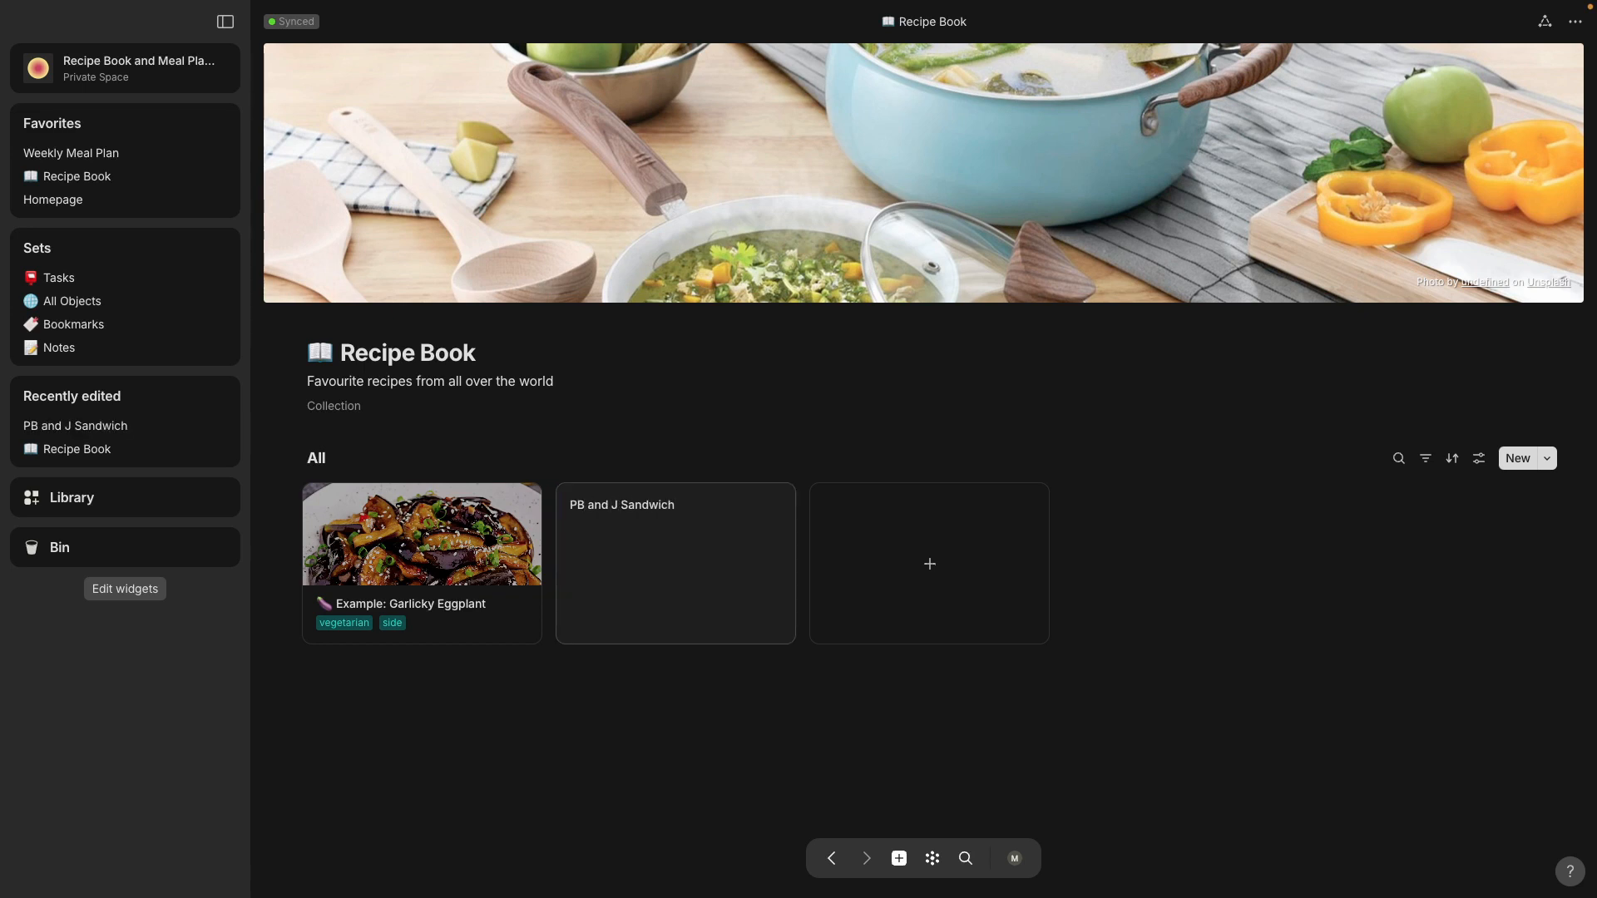
pyautogui.click(618, 571)
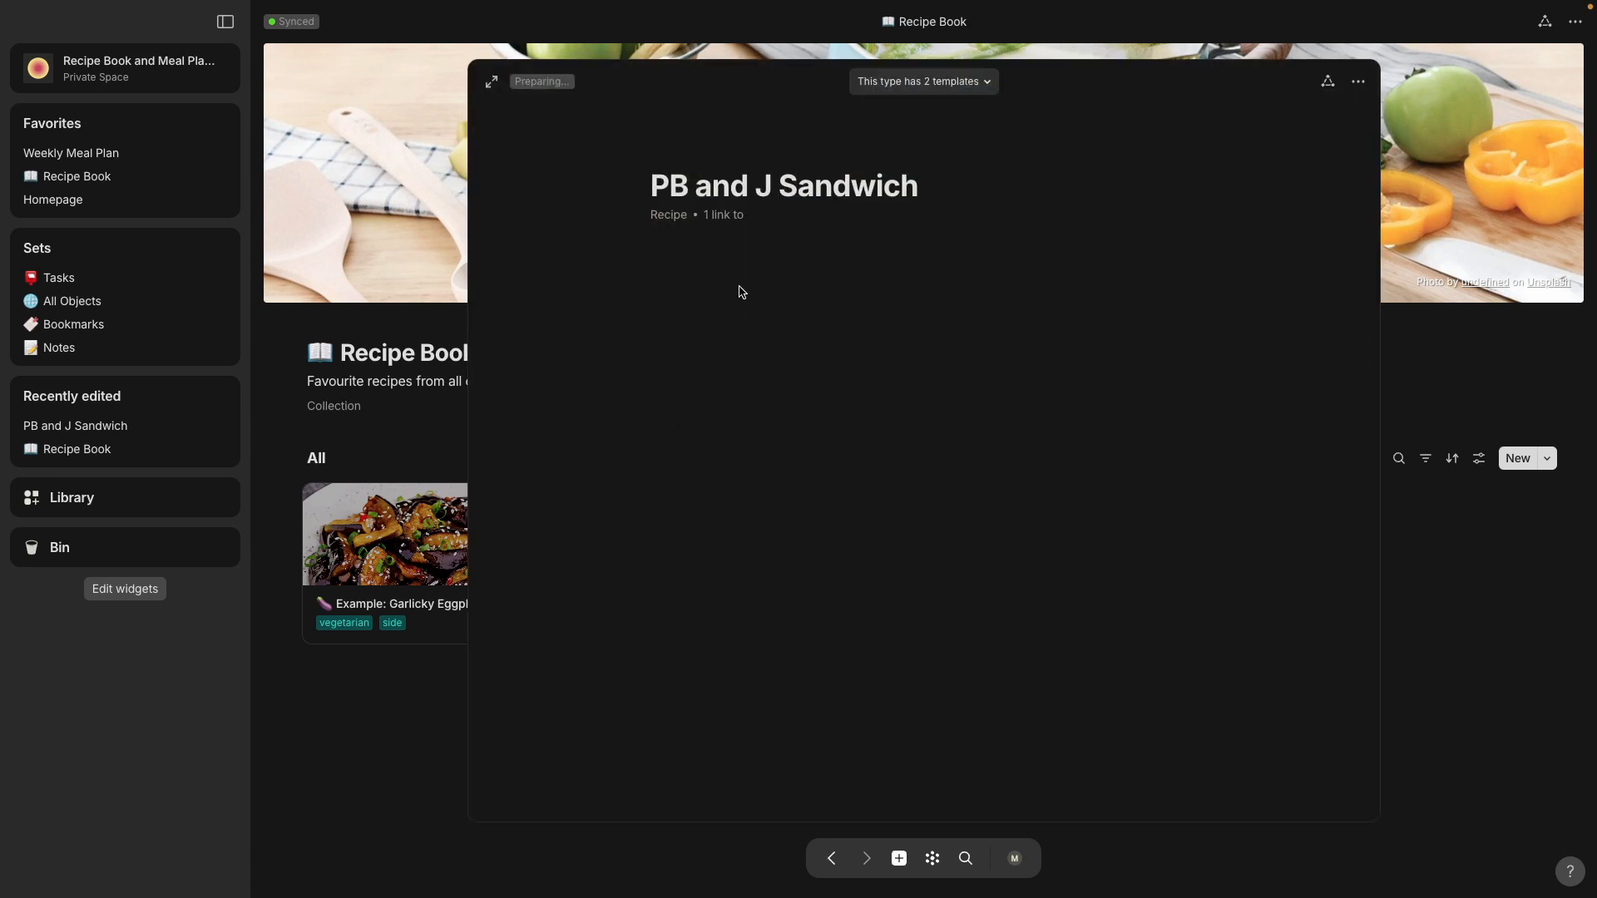
pyautogui.click(1506, 592)
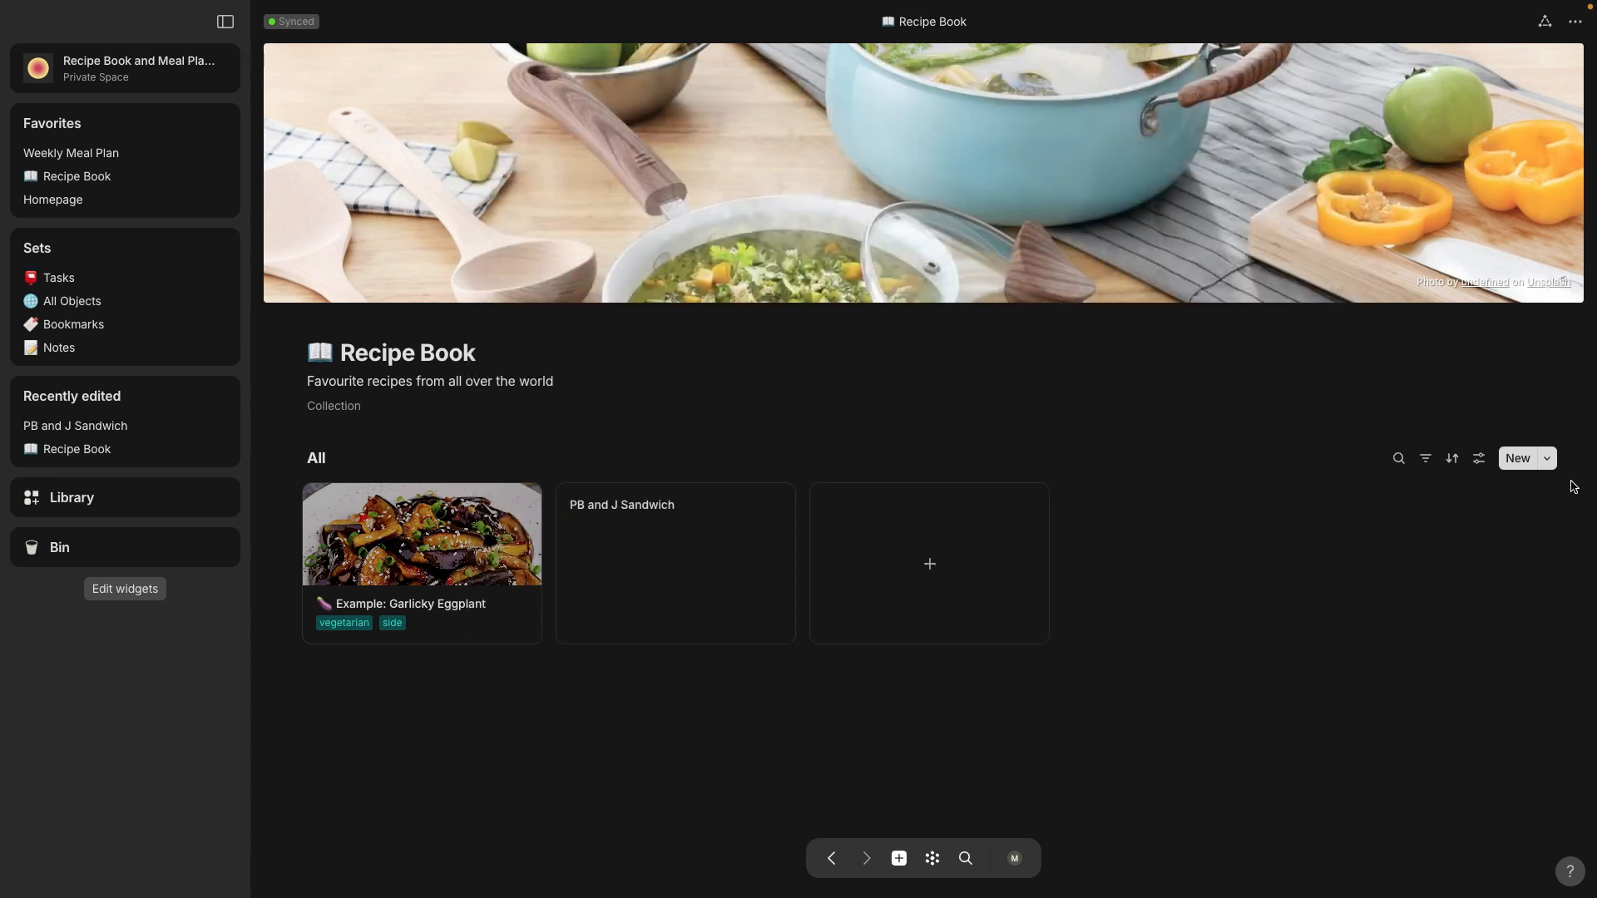
# Step: Choose Recipe Template 1 as the template for new Recipe Book objects and test it by creating three recipes
pyautogui.click(1547, 460)
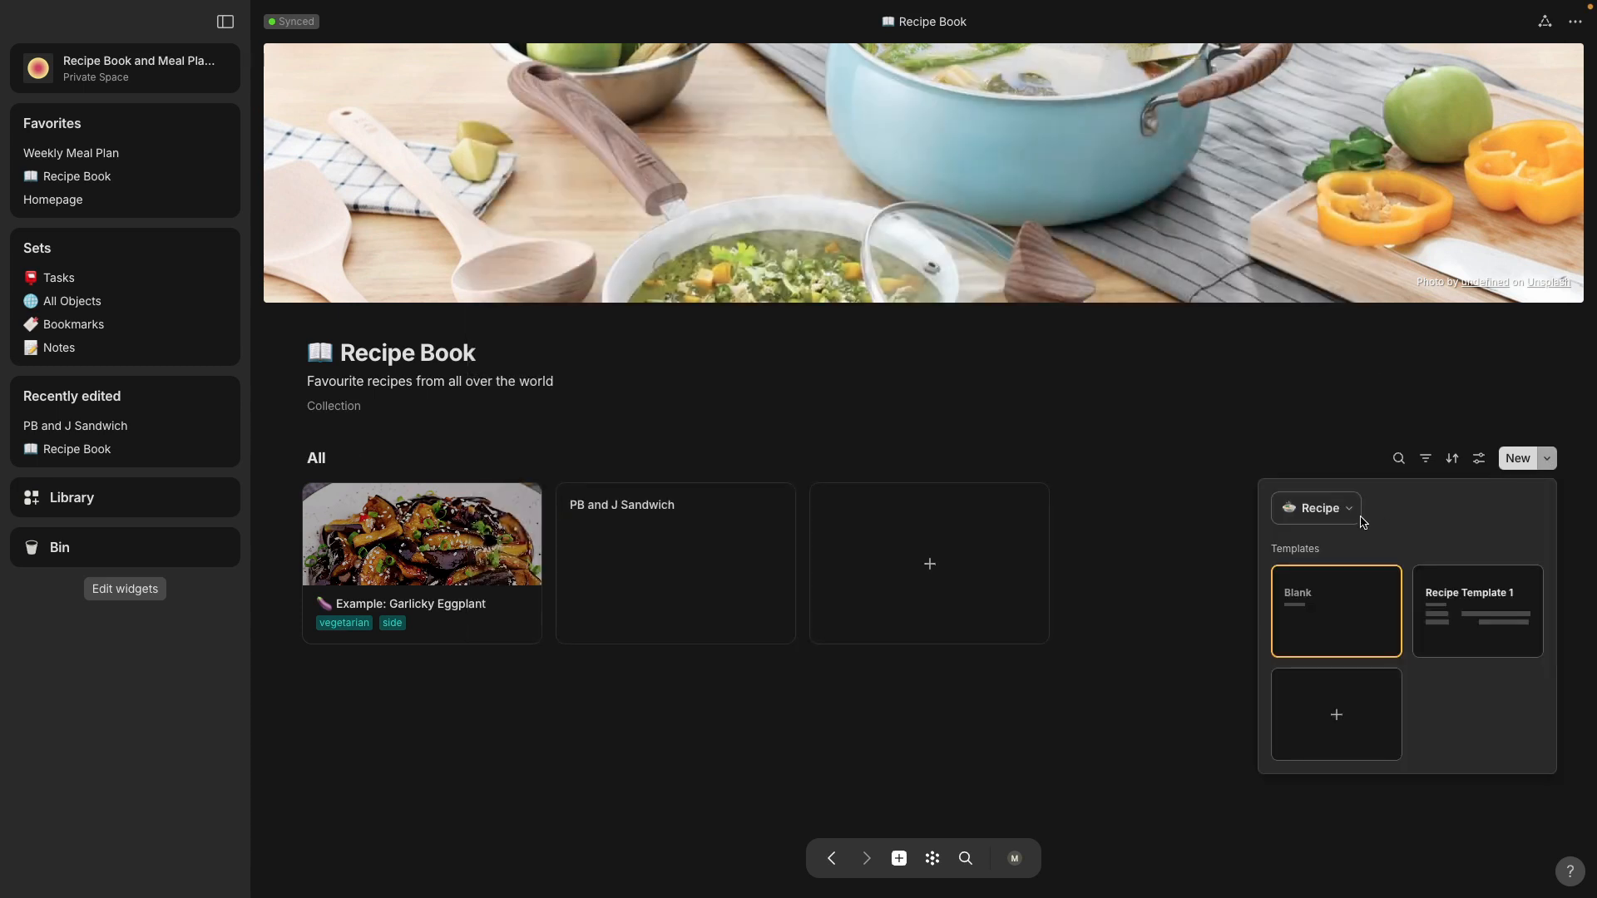
pyautogui.click(1495, 626)
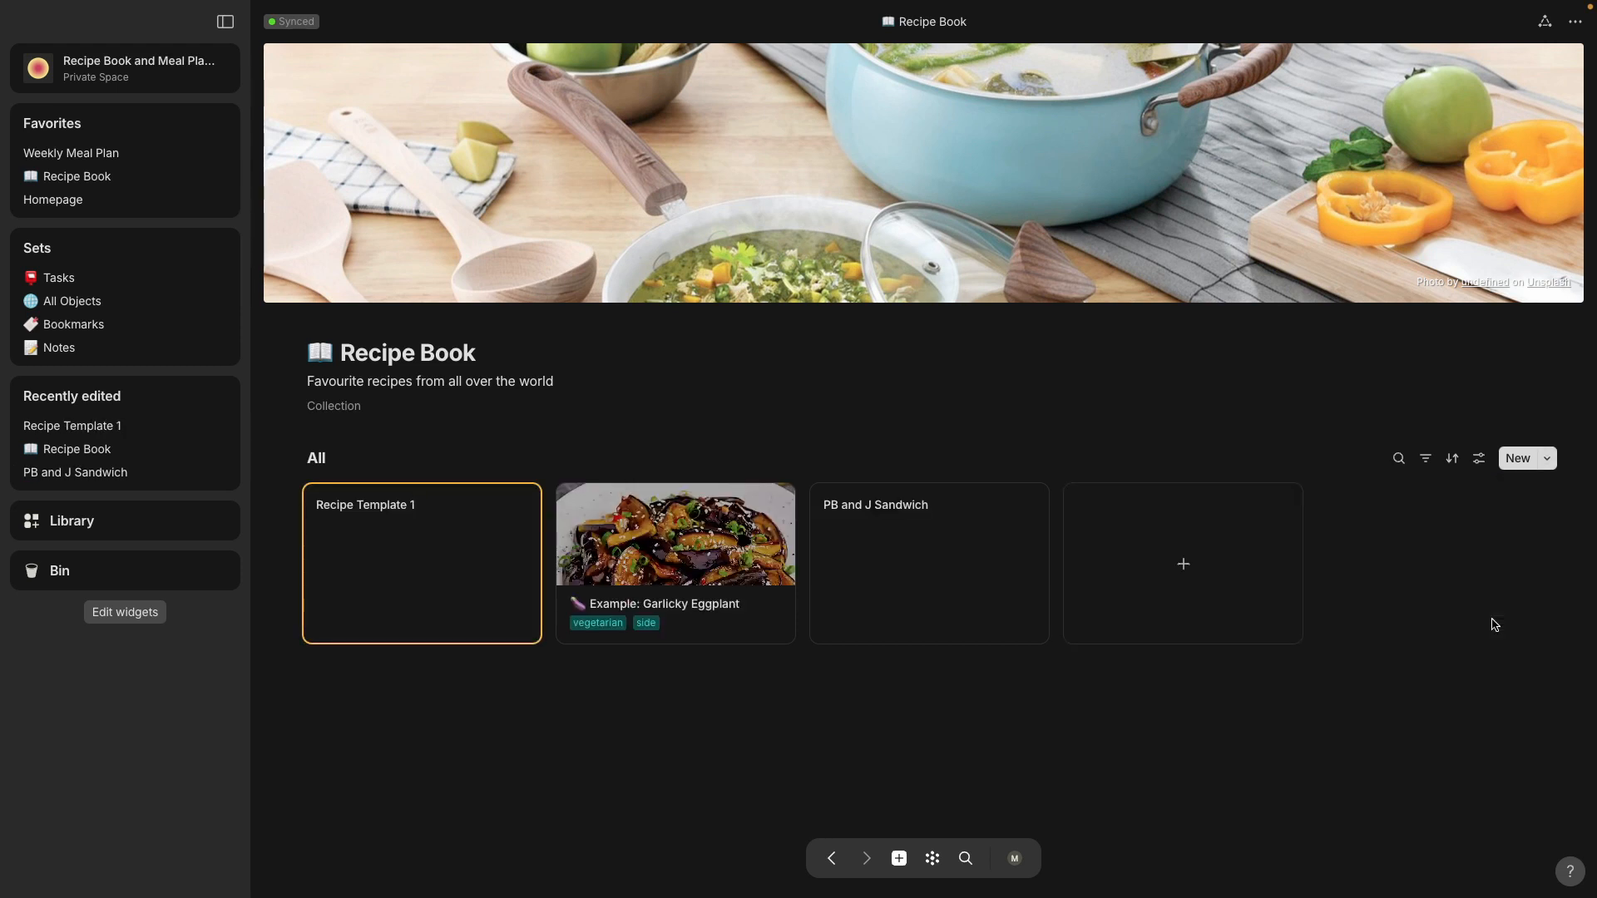
pyautogui.click(414, 557)
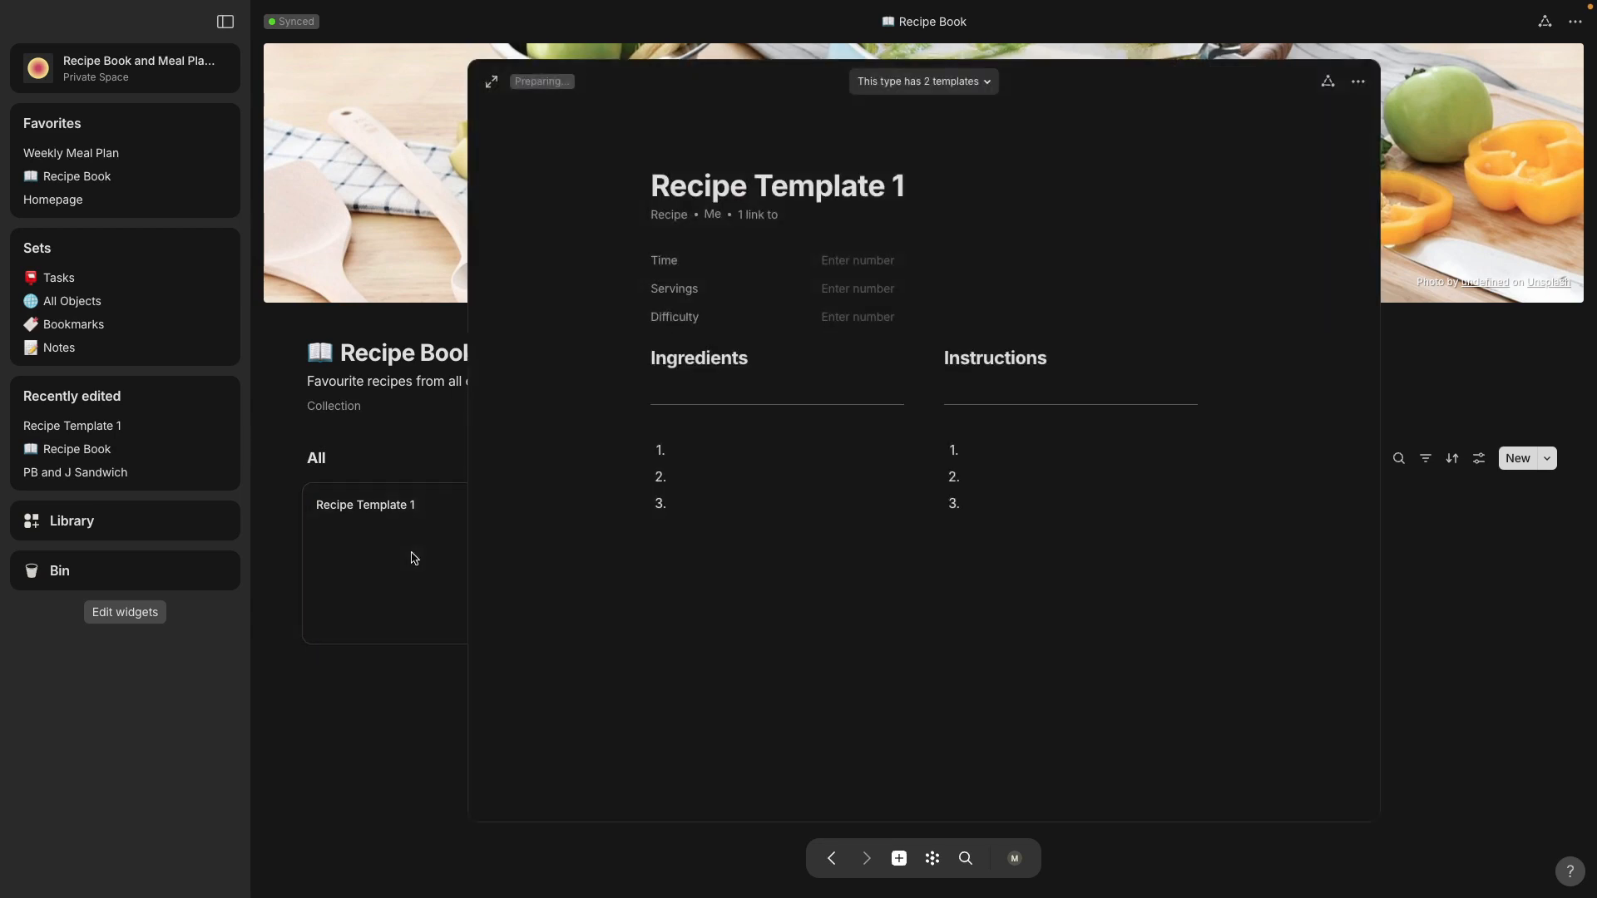
pyautogui.click(359, 715)
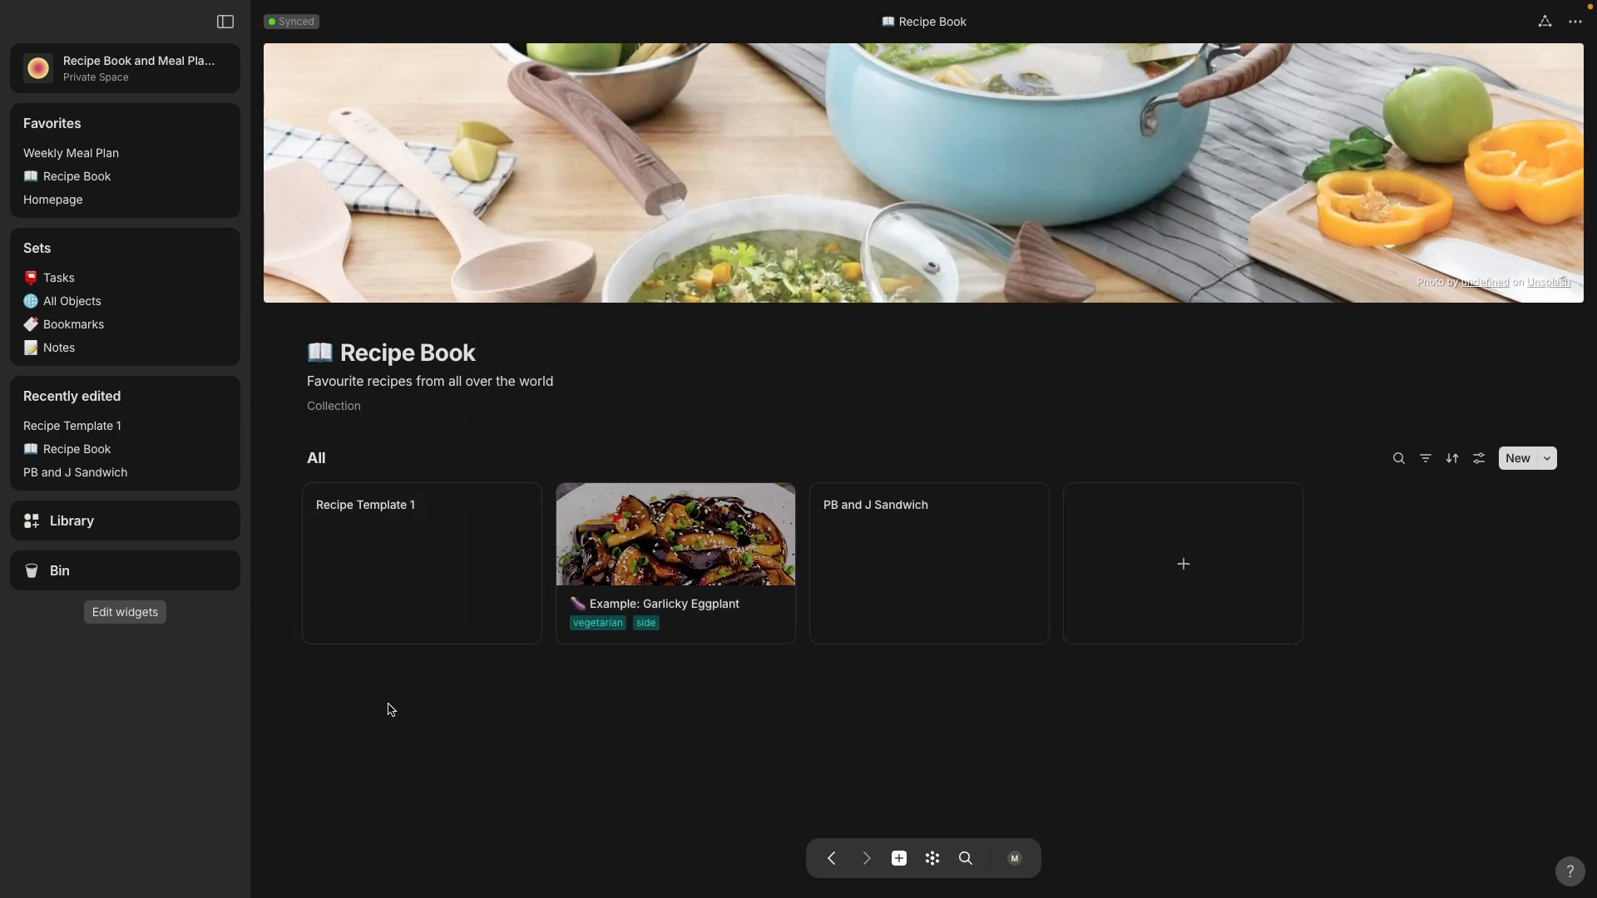
pyautogui.click(1183, 566)
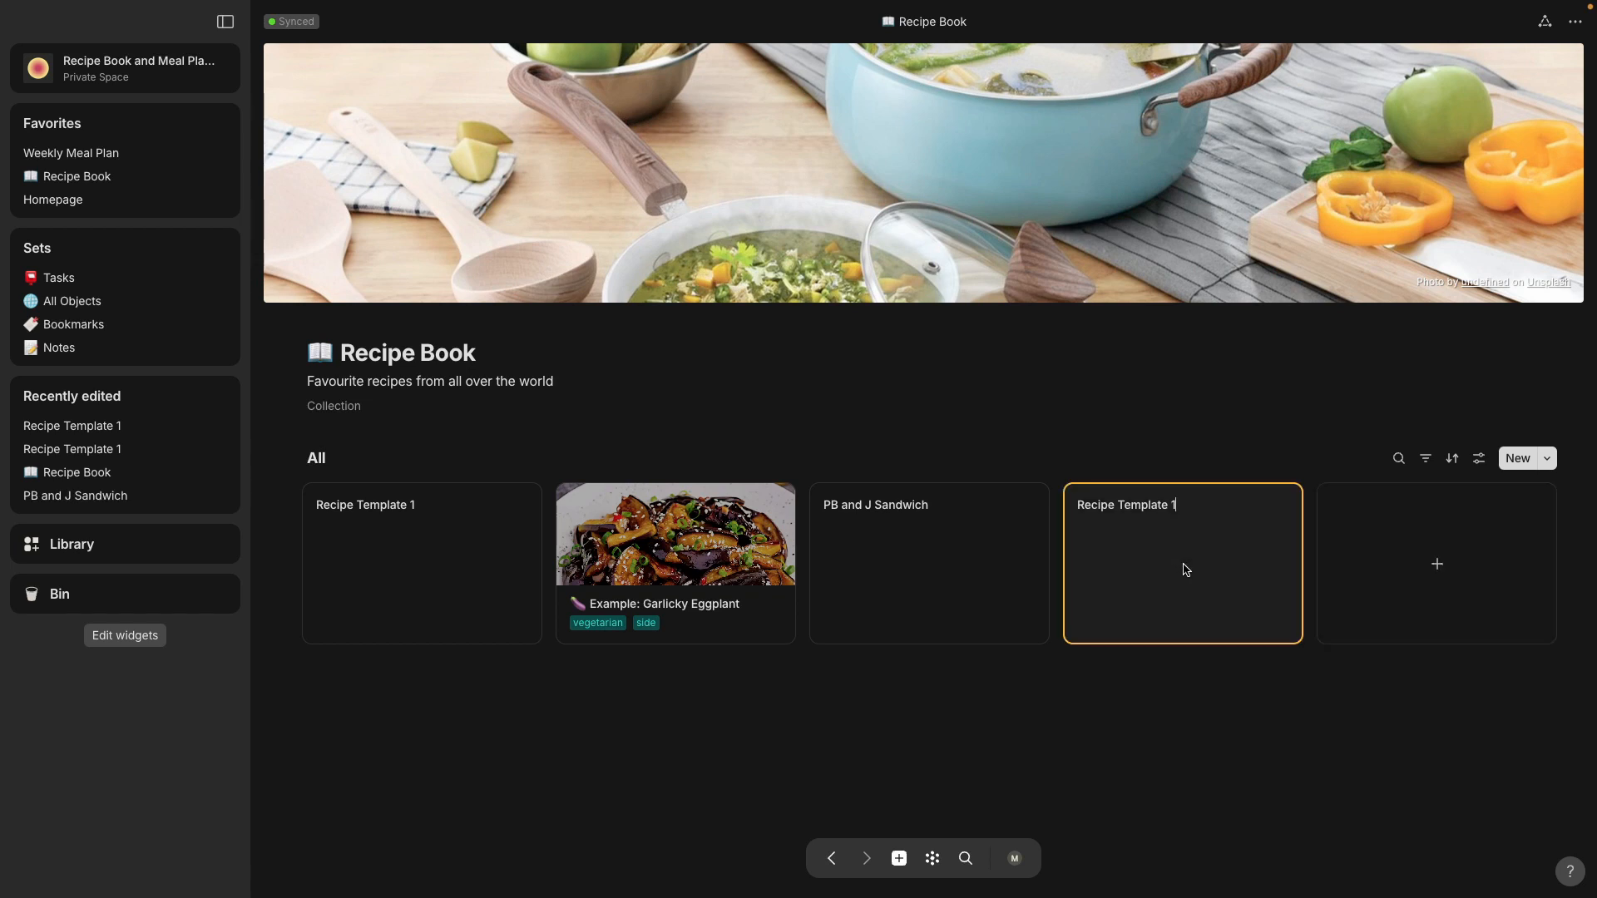
pyautogui.click(1522, 464)
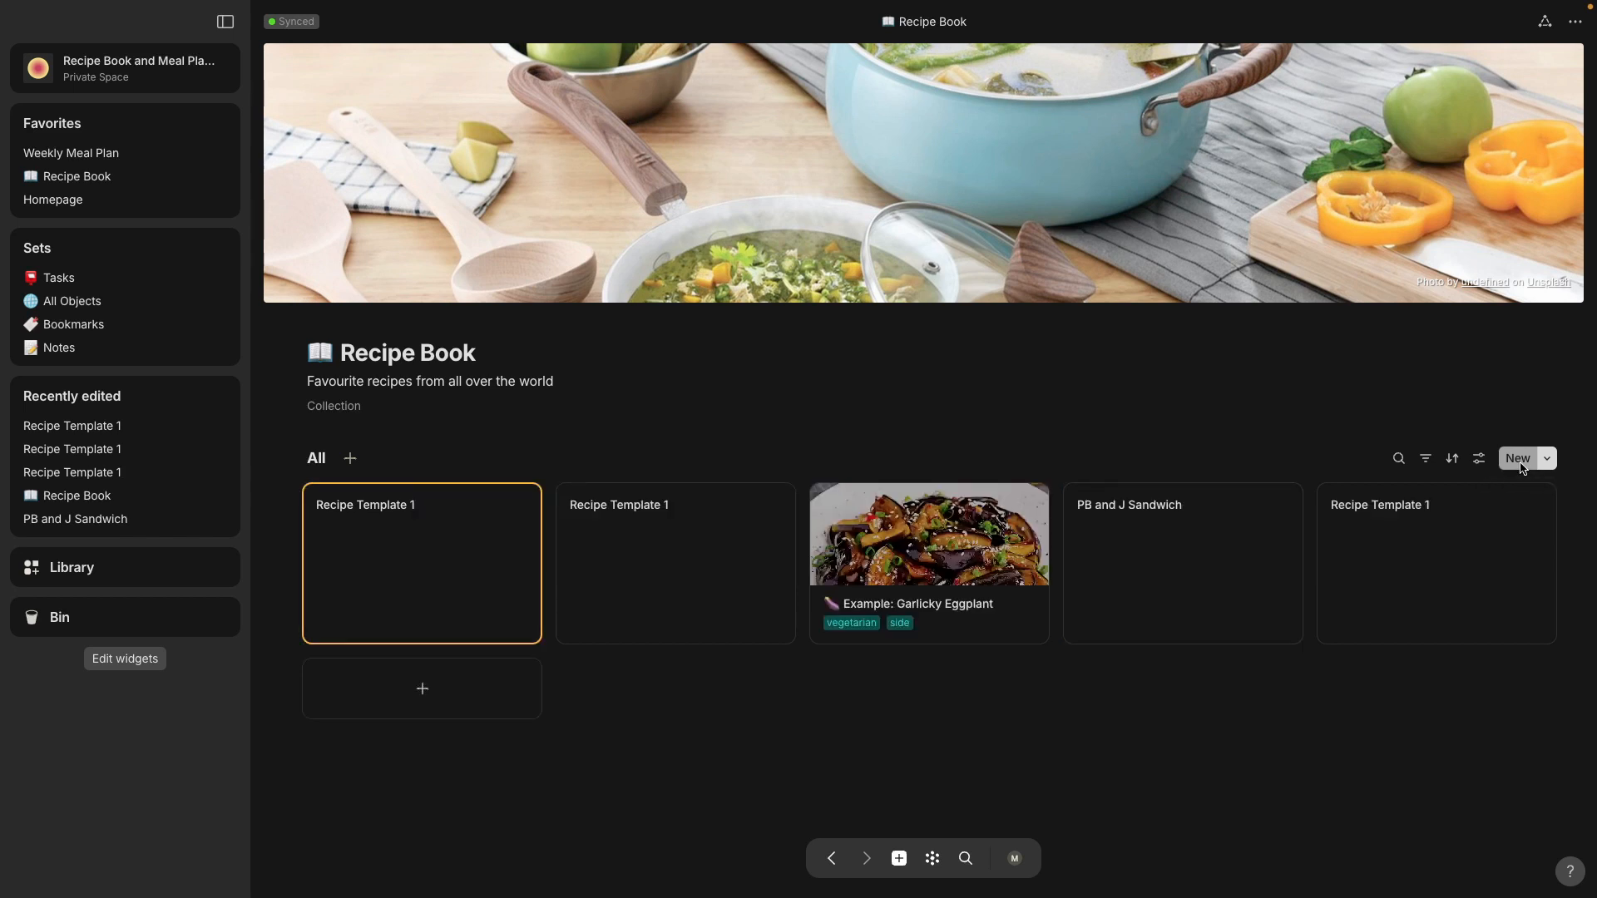
# Step: In the All Objects set, select the three Recipe Template 1 recipes and move them to the Bin
pyautogui.click(154, 308)
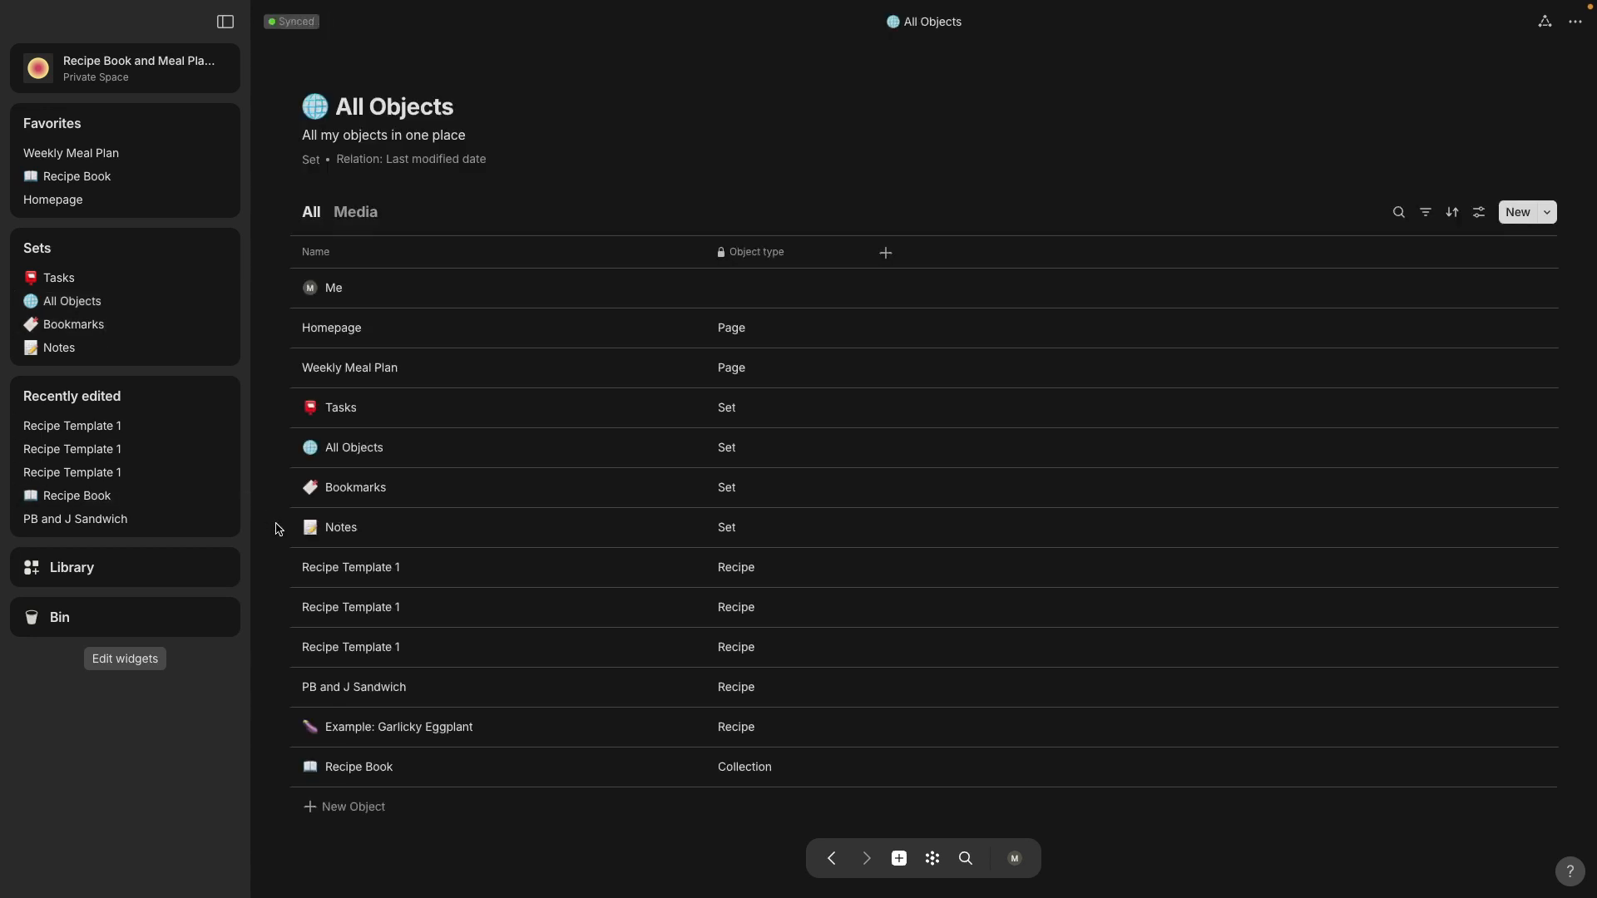
pyautogui.moveTo(279, 562); pyautogui.dragTo(388, 654)
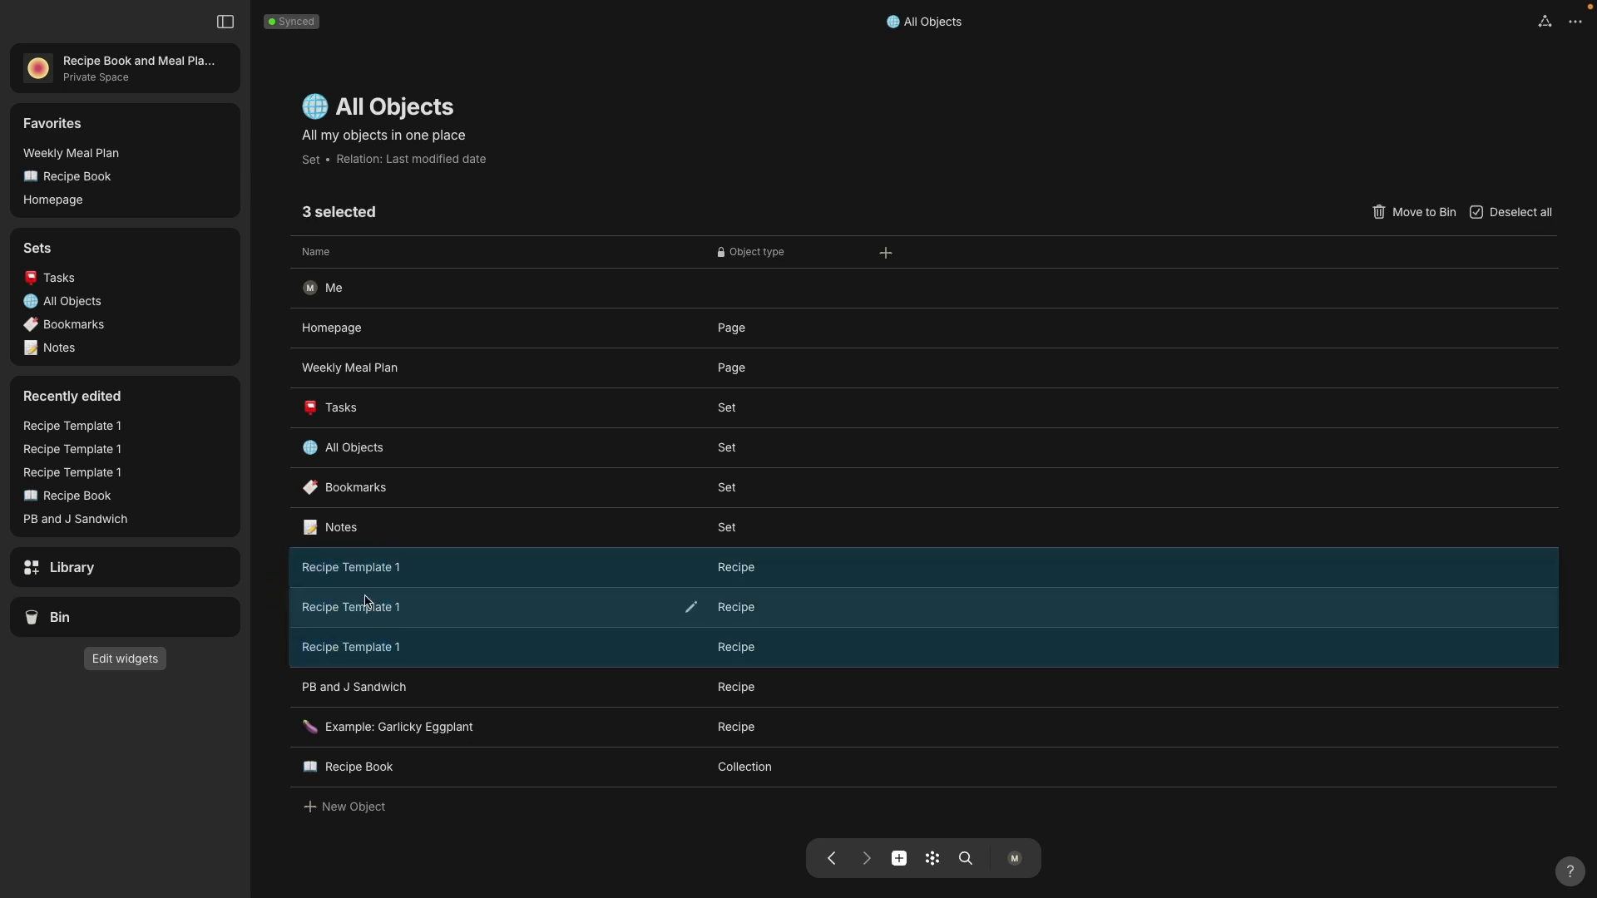
pyautogui.rightClick(366, 600)
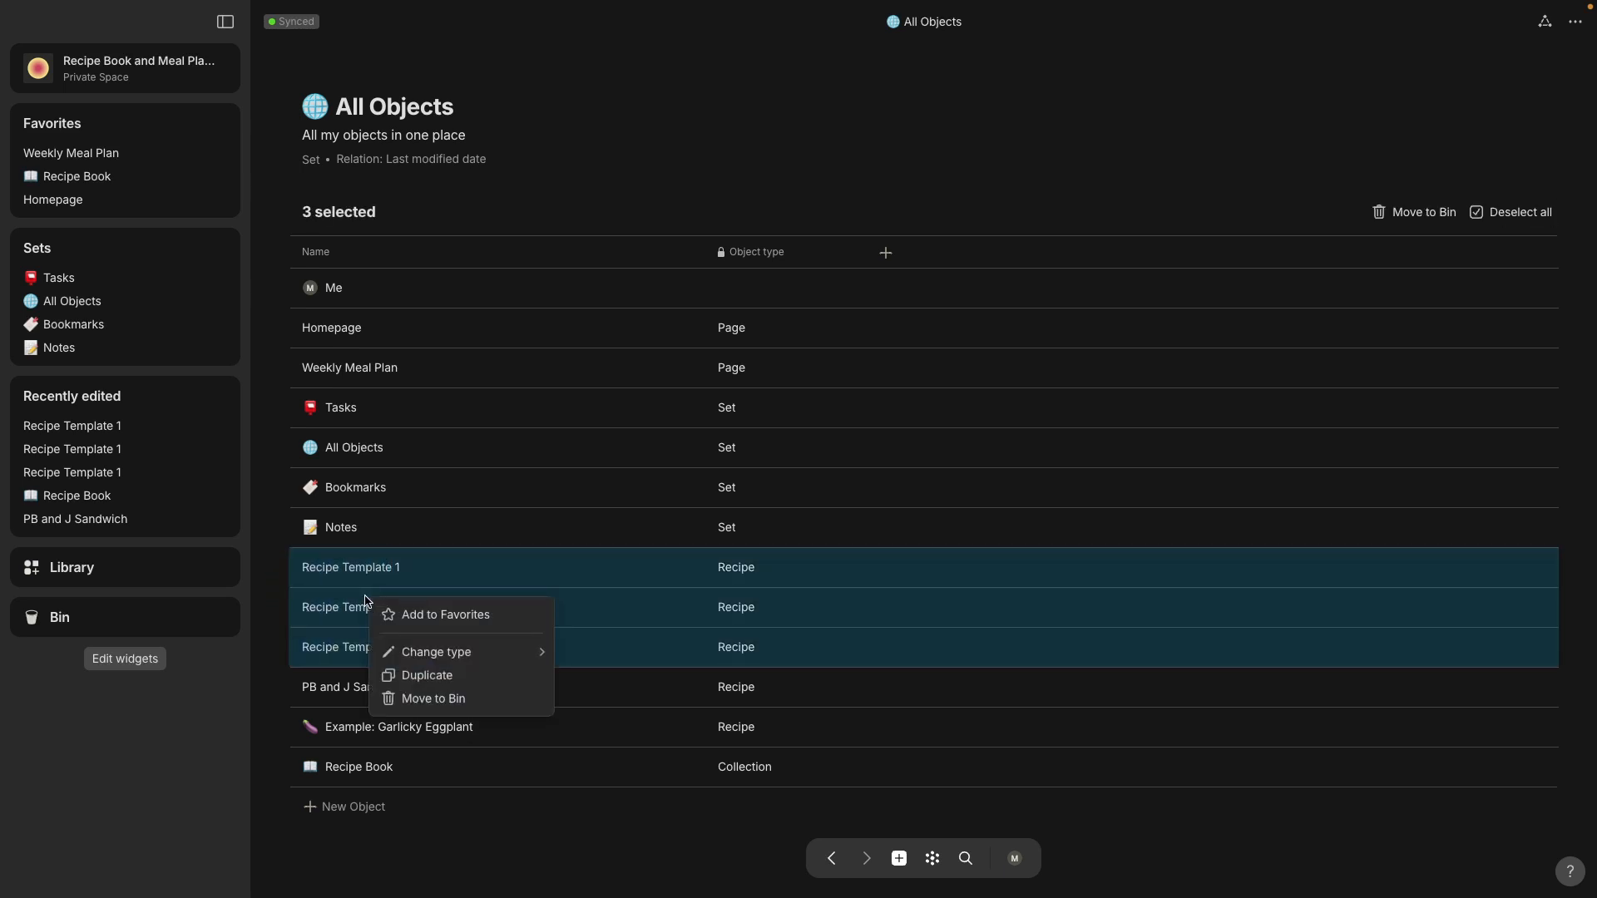
pyautogui.click(434, 699)
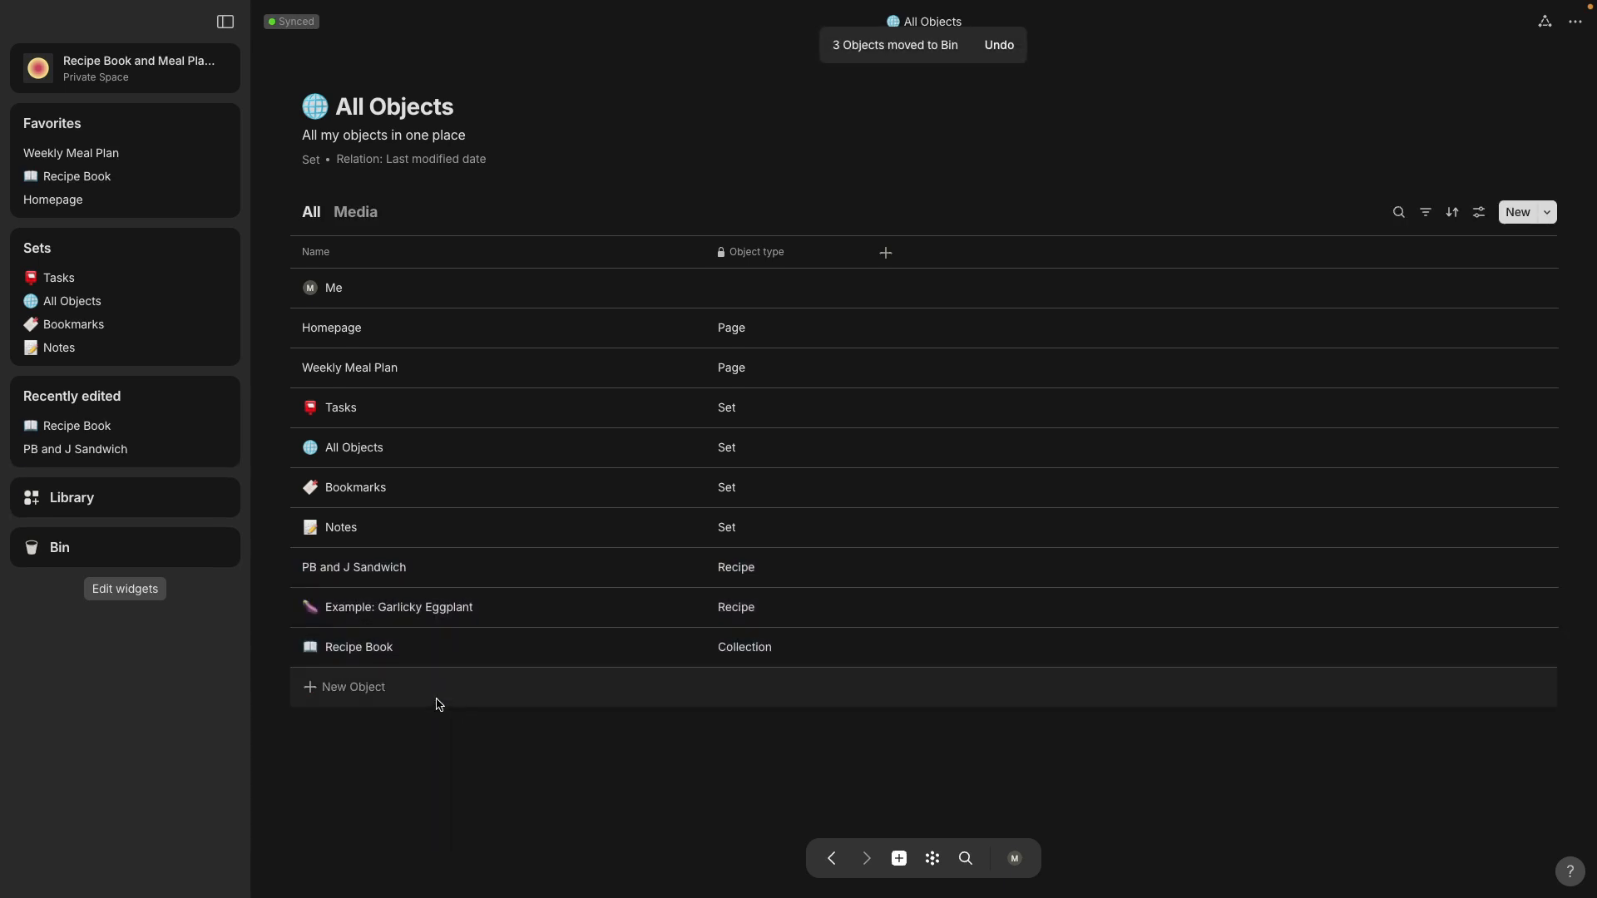
# Step: Permanently delete all the recipe objects in the Bin
pyautogui.click(95, 553)
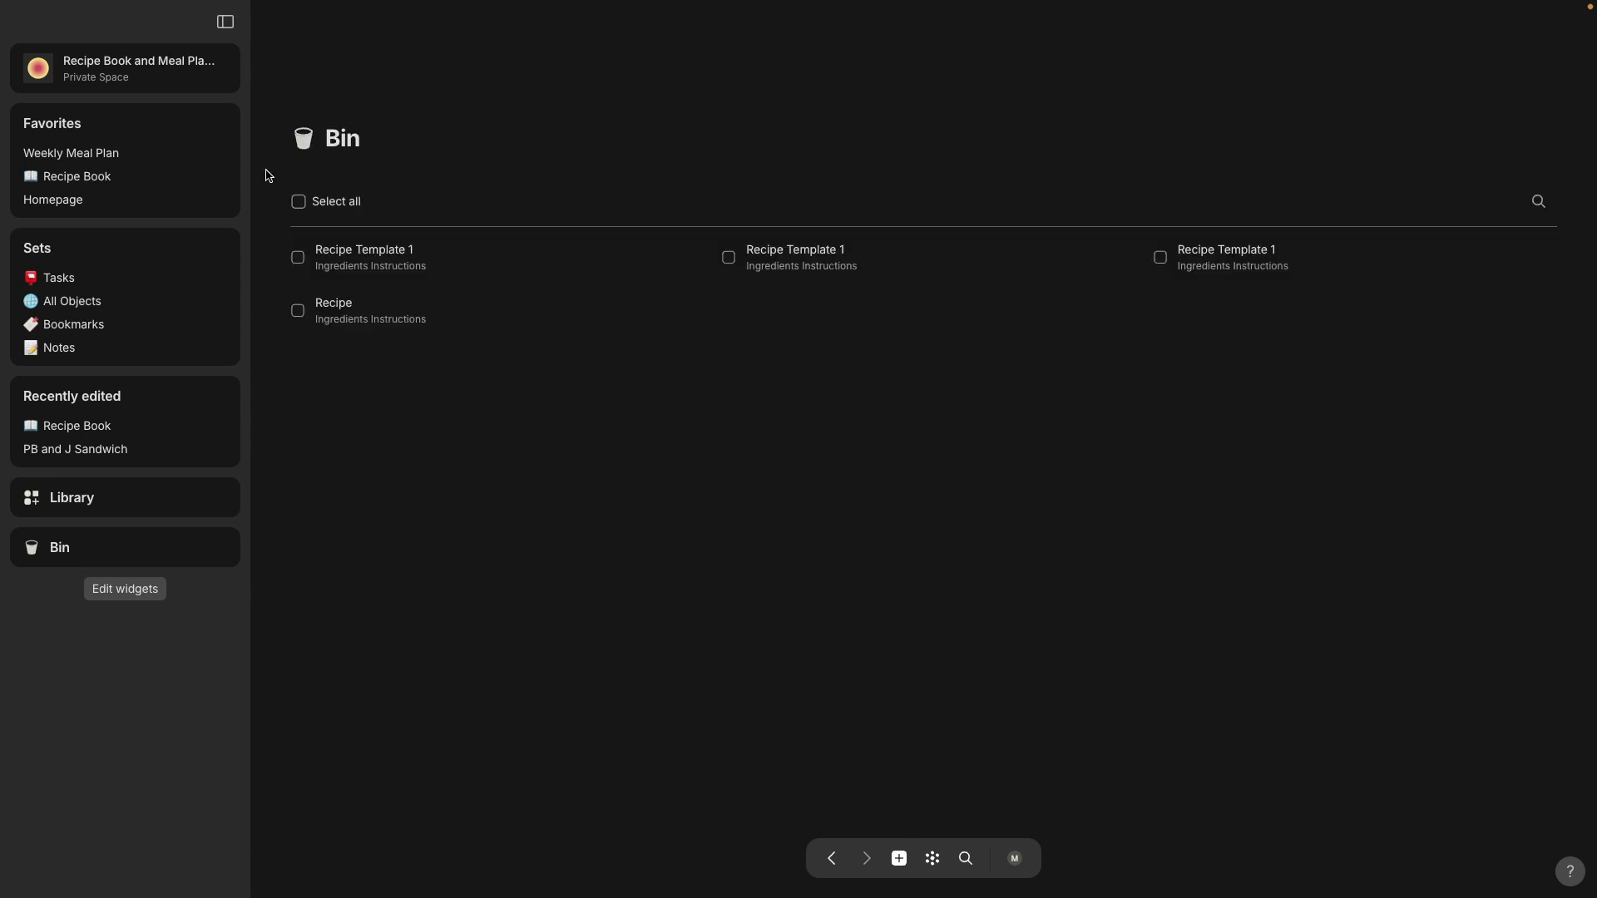
pyautogui.click(298, 203)
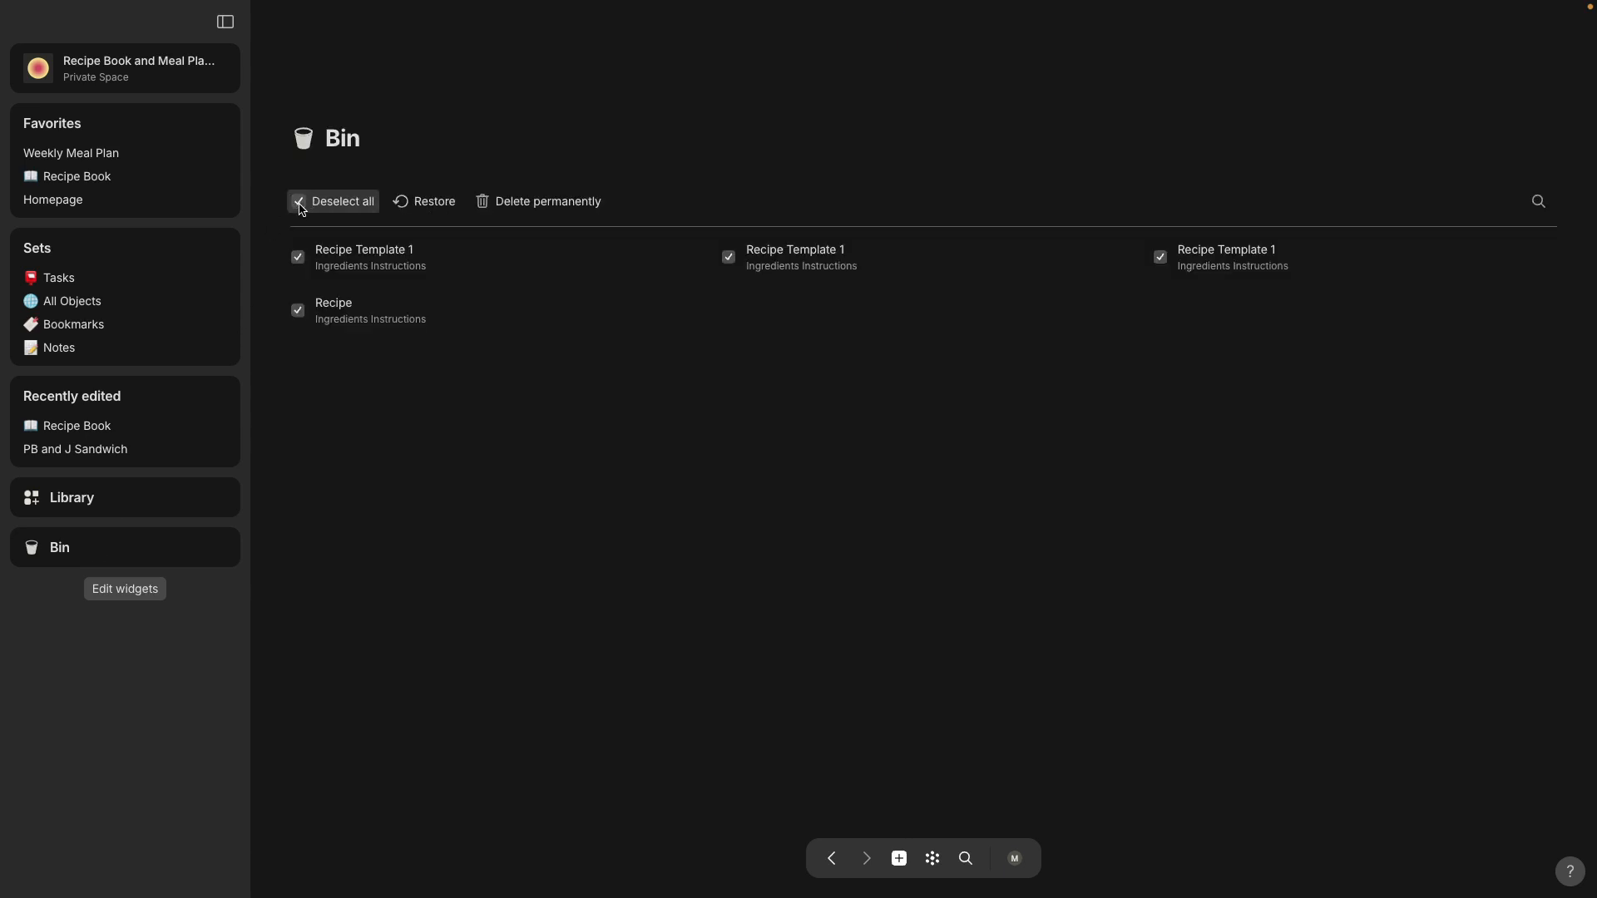
pyautogui.click(527, 210)
pyautogui.click(779, 483)
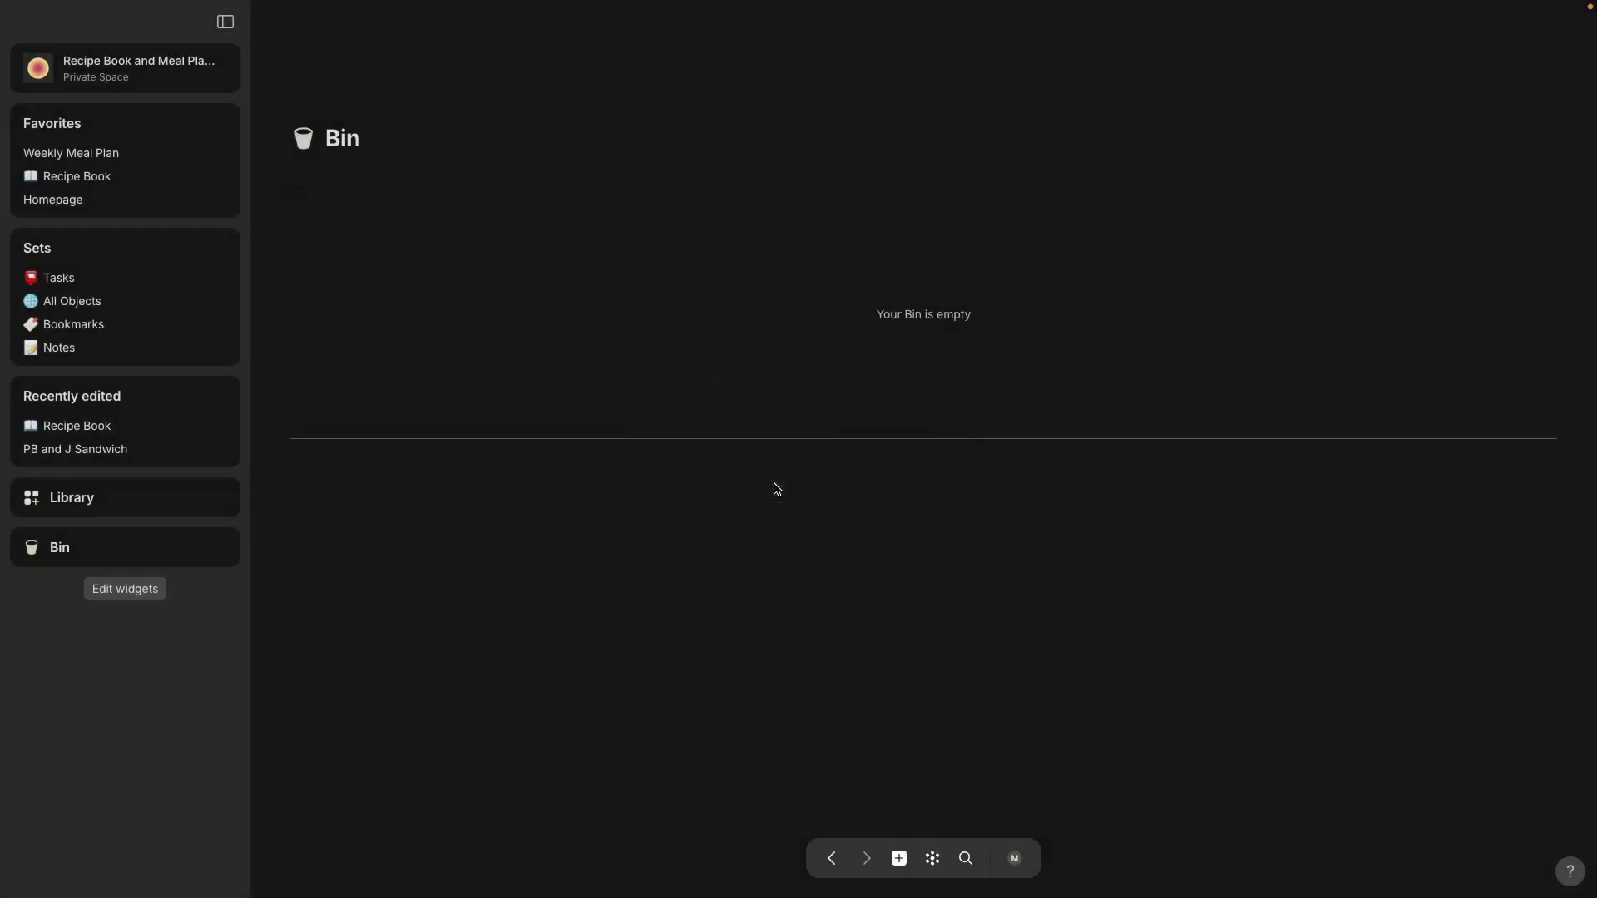
# Step: Return to the Recipe Book collection and move the PB and J Sandwich recipe to the Bin
pyautogui.click(93, 177)
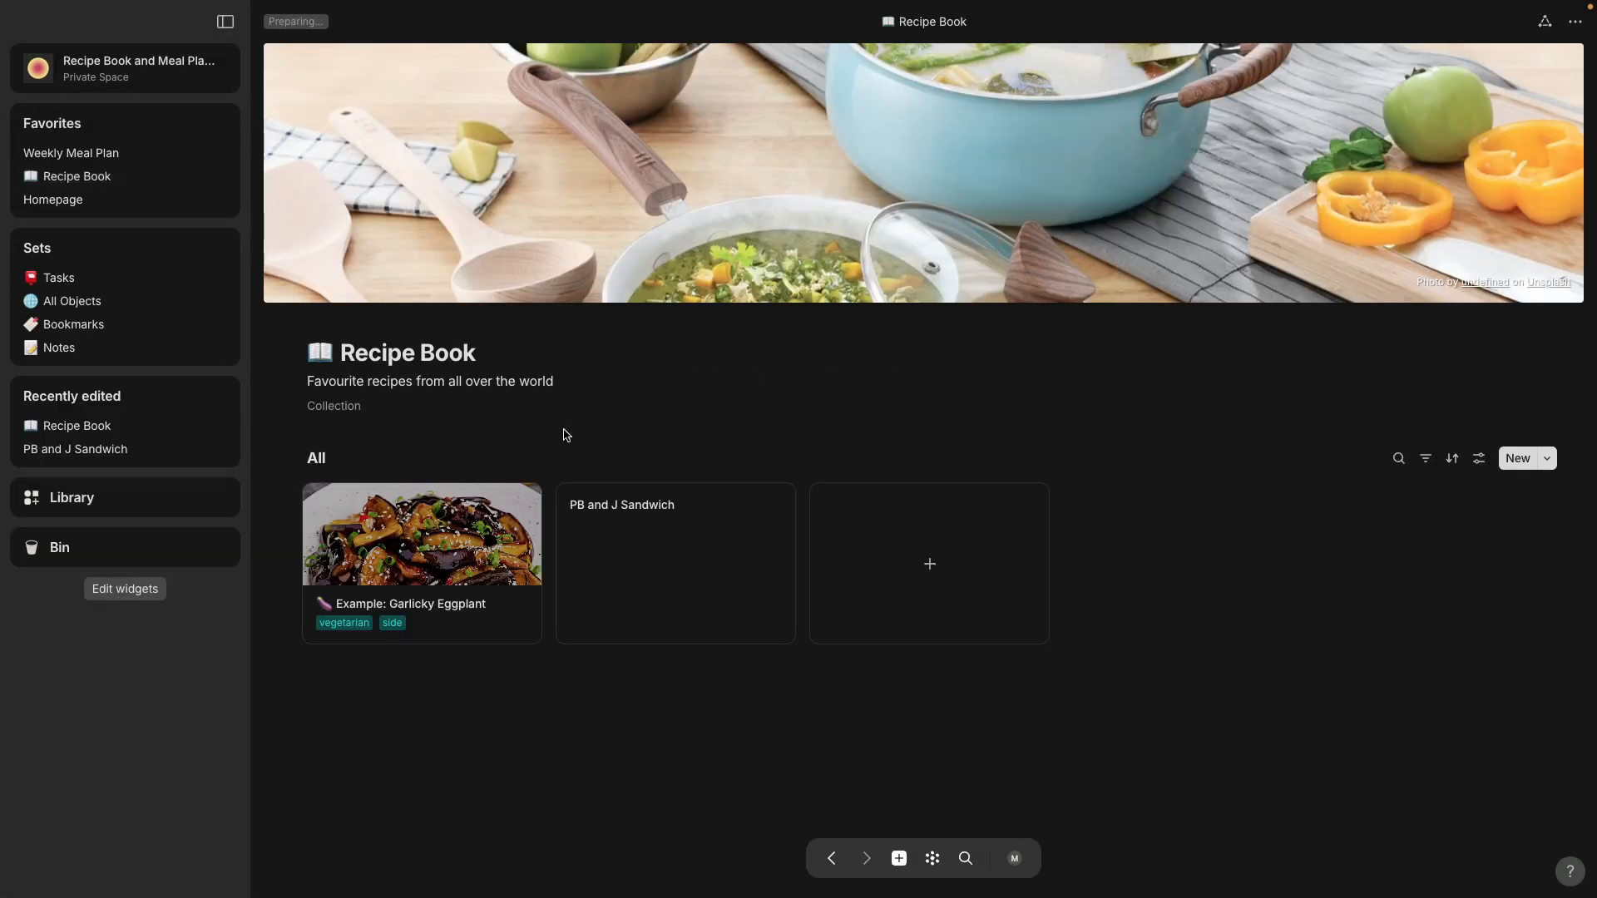
pyautogui.rightClick(750, 504)
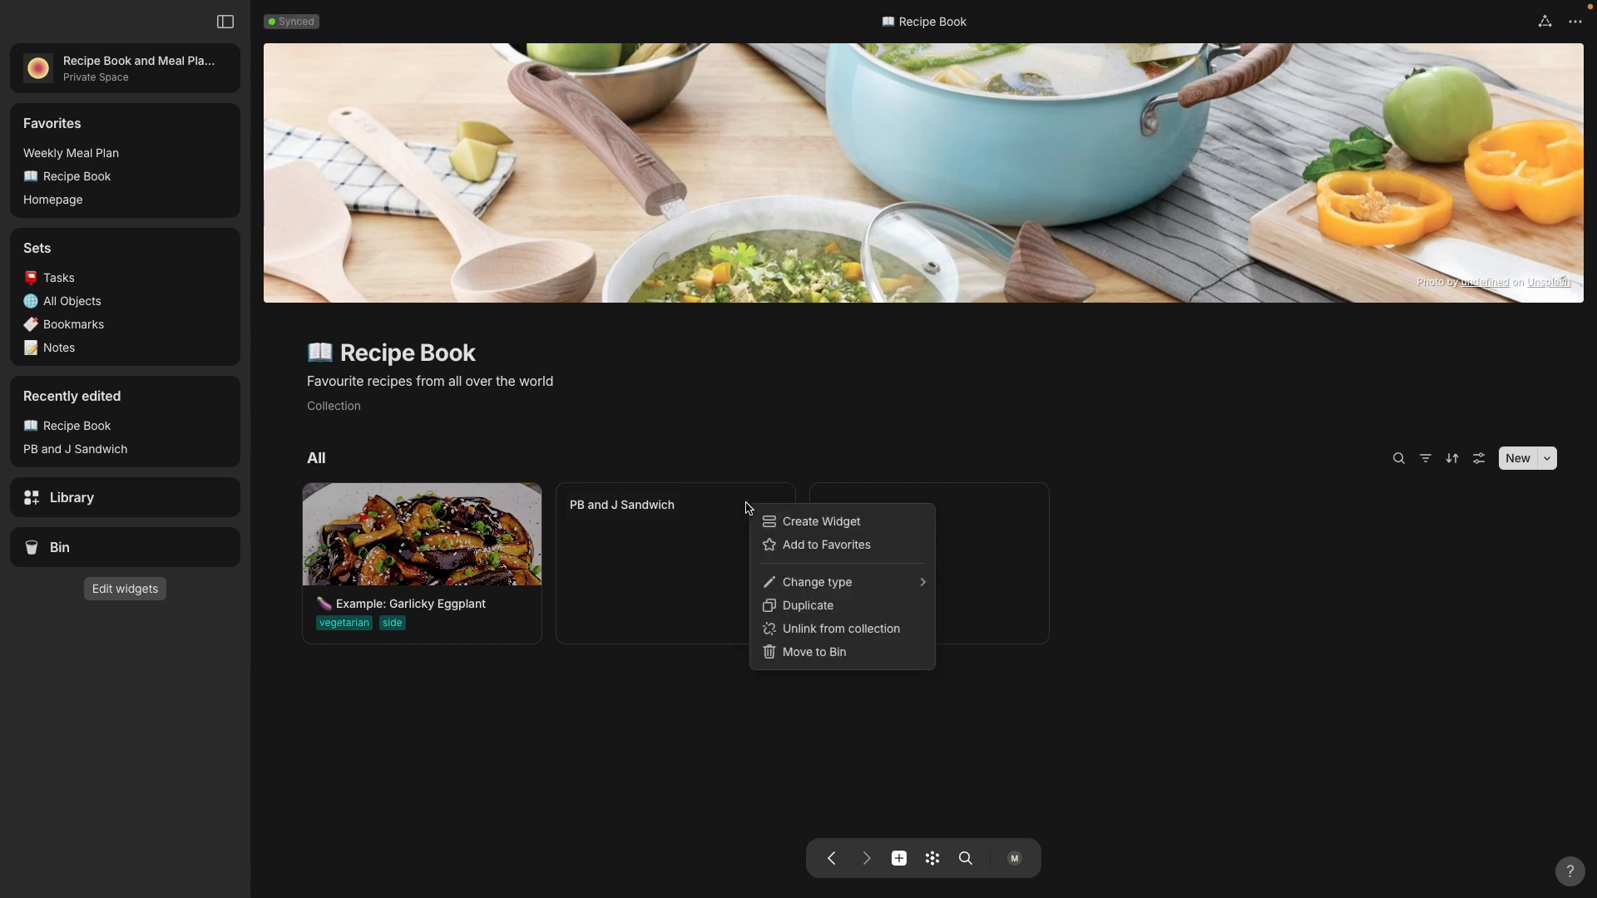
pyautogui.click(861, 661)
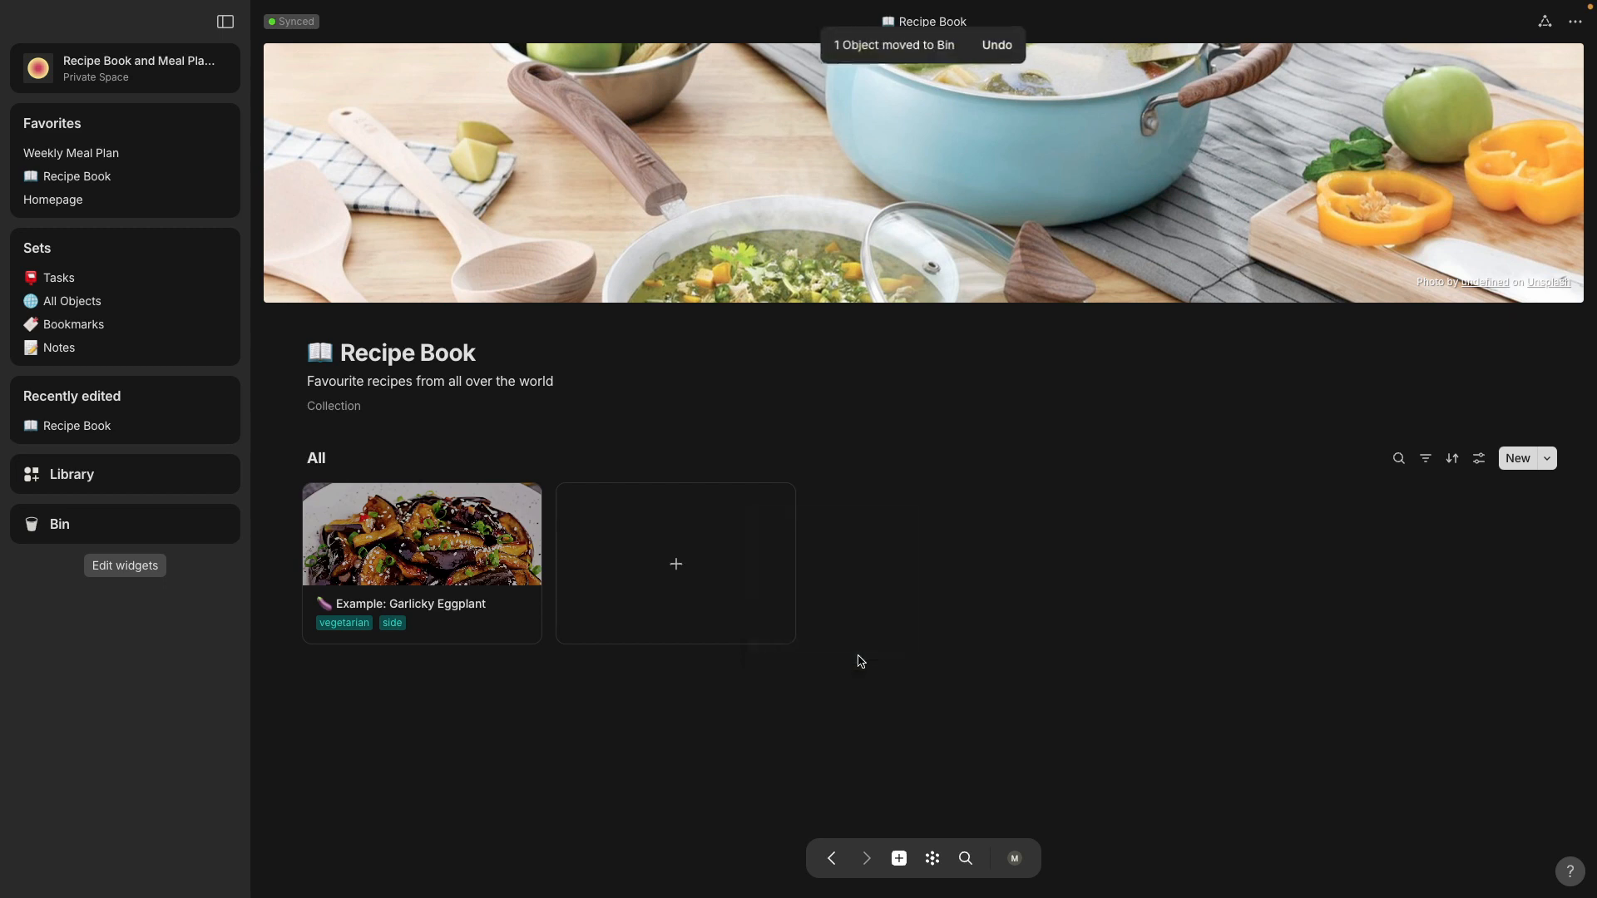
# Step: Permanently delete the PB and J Sandwich recipe from the Bin and reopen the Recipe Book collection
pyautogui.click(188, 535)
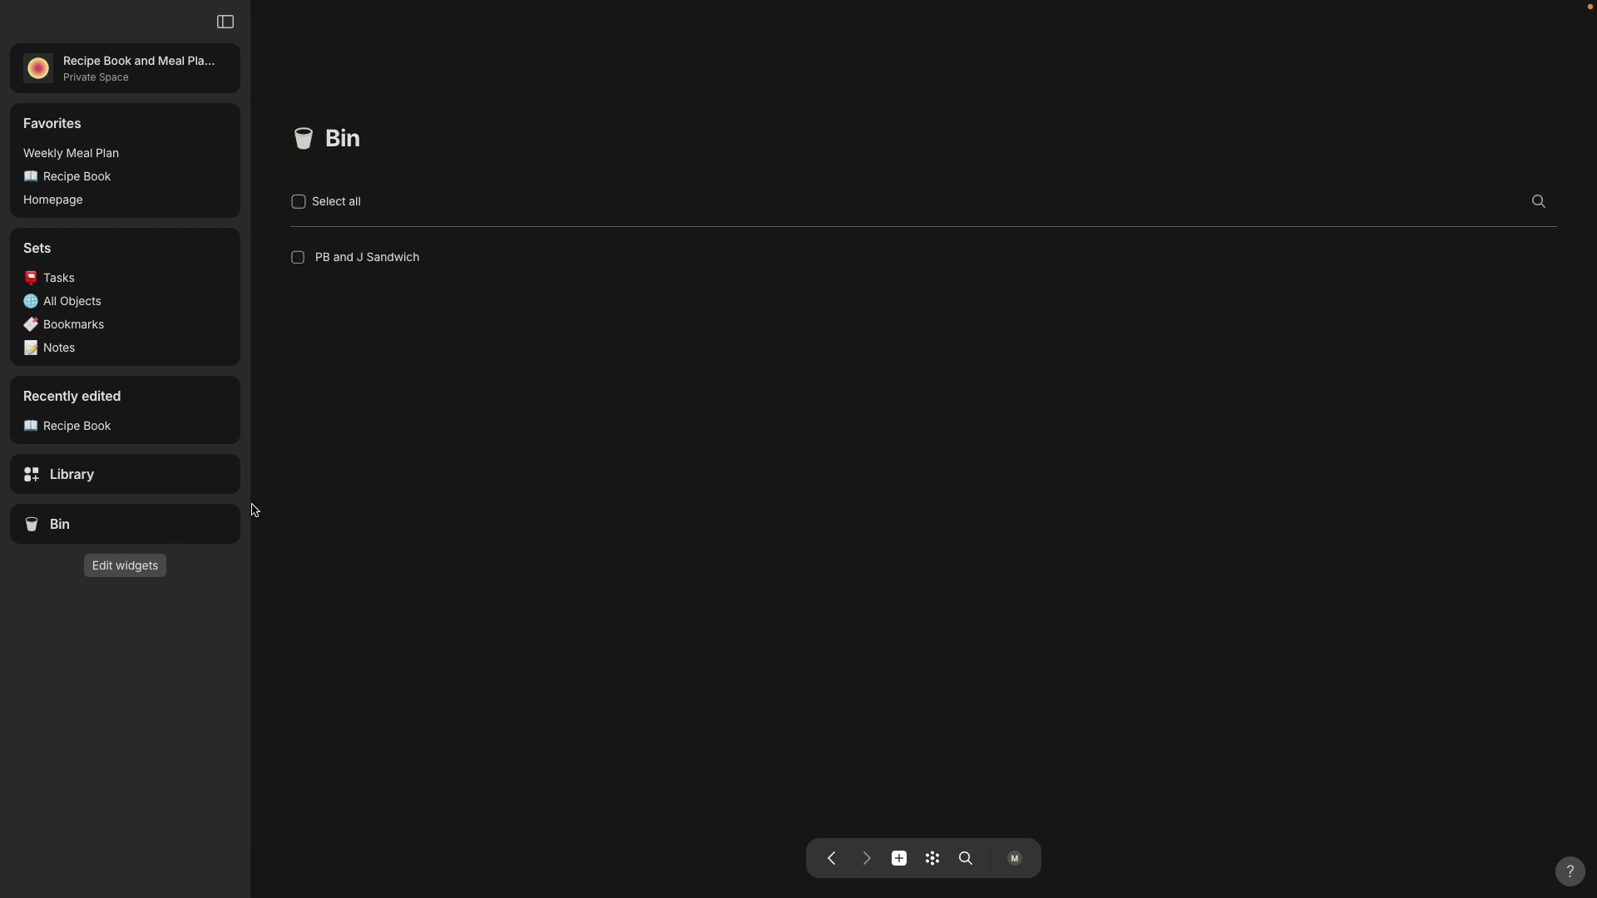
pyautogui.click(306, 206)
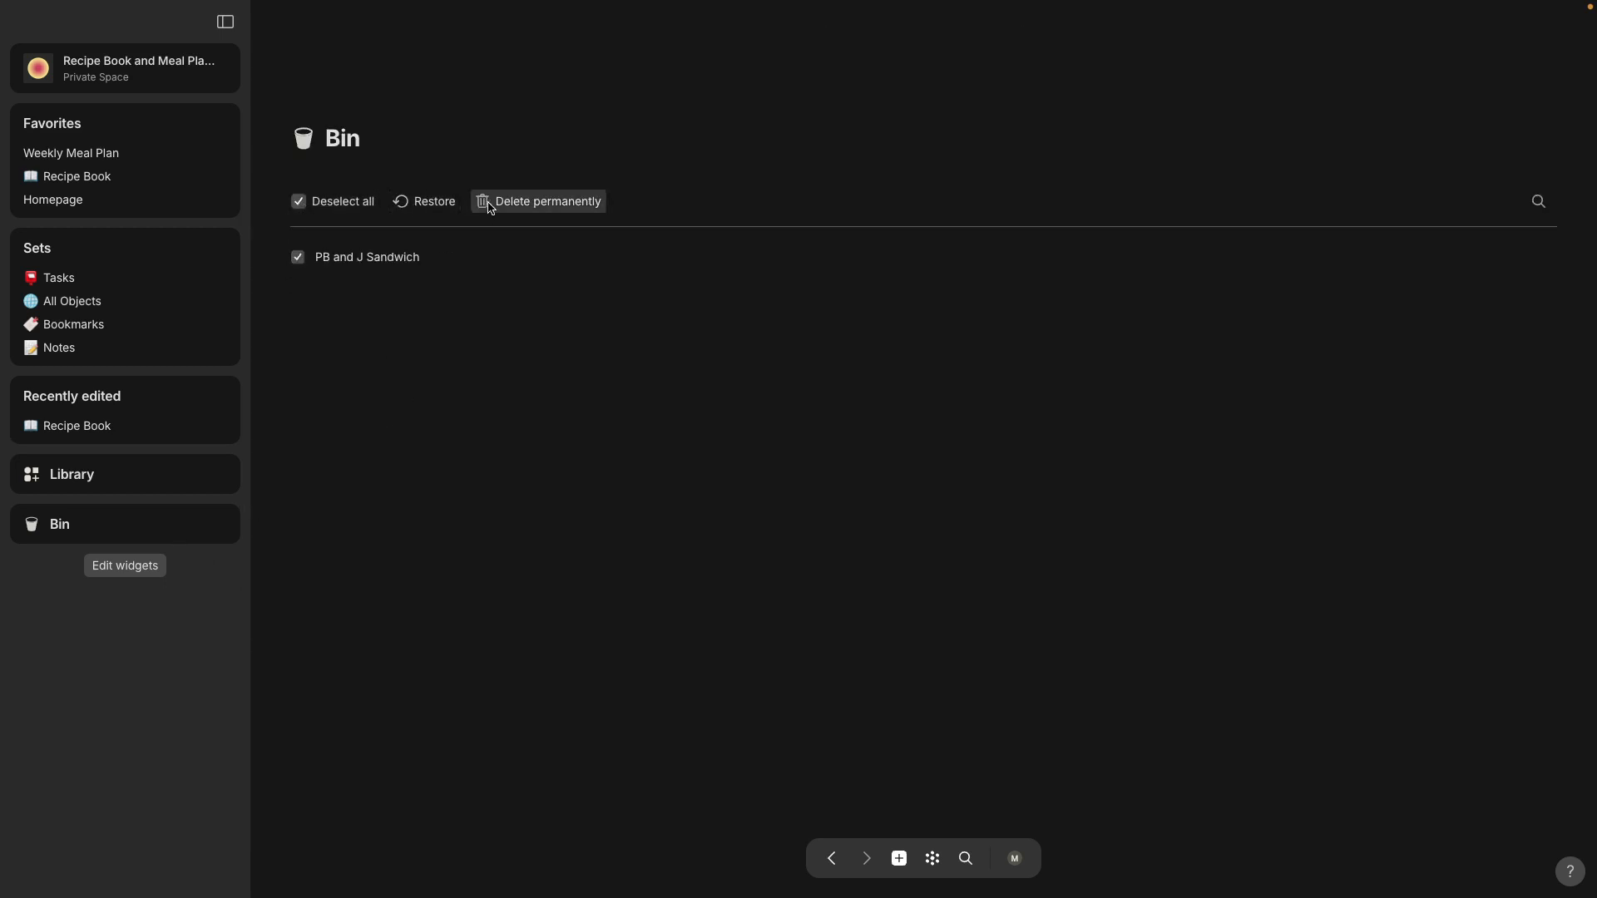
pyautogui.click(536, 201)
pyautogui.click(905, 473)
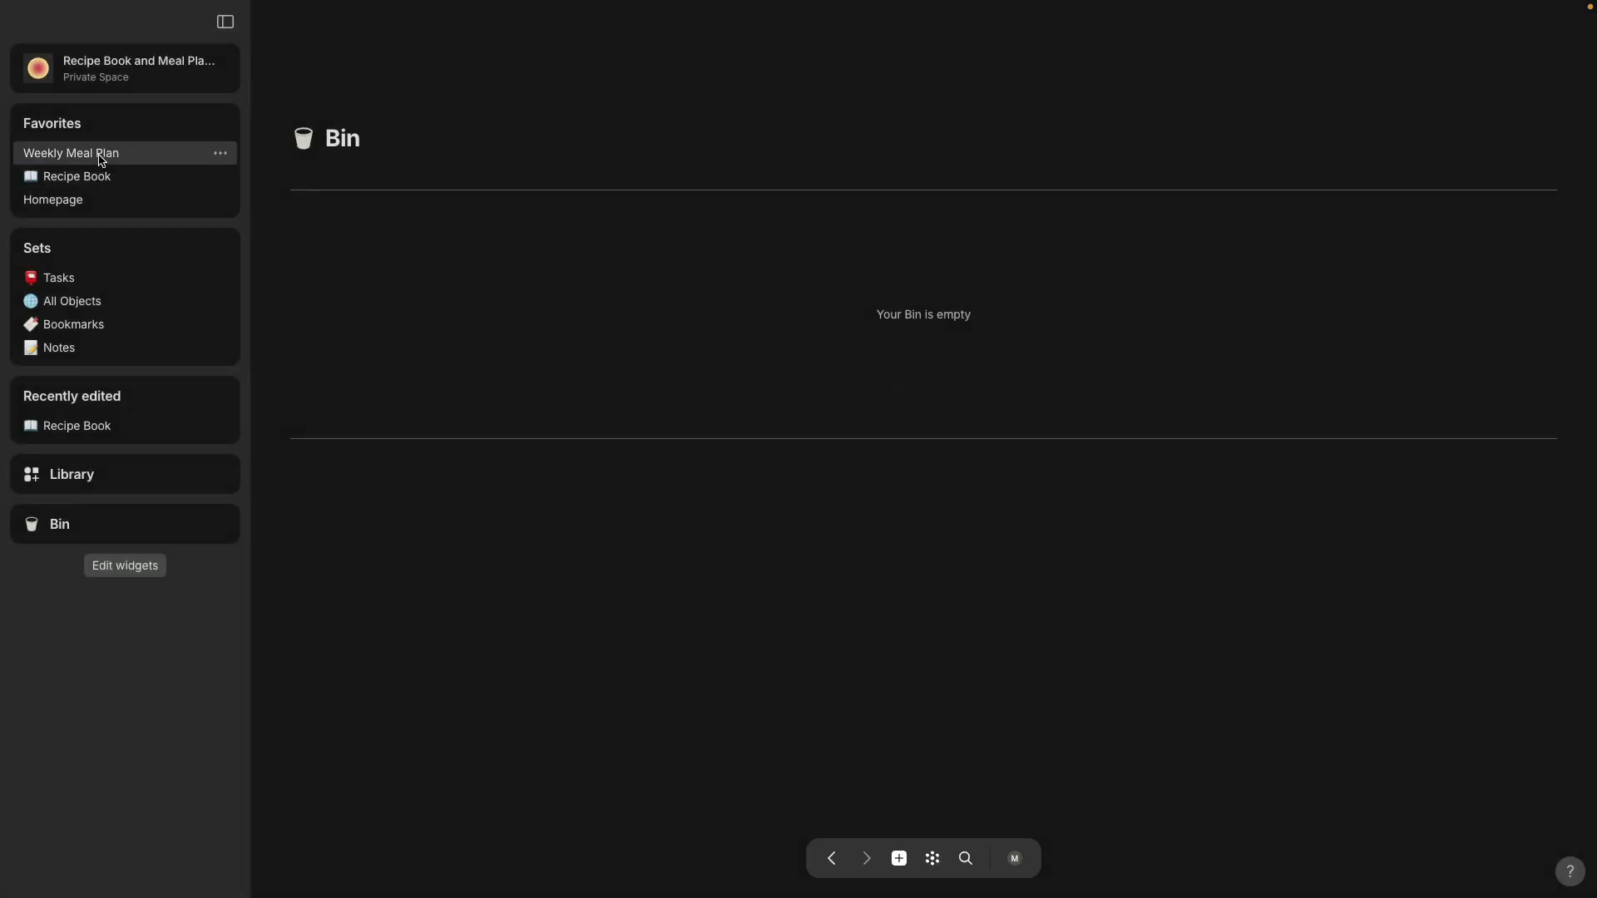
pyautogui.click(98, 176)
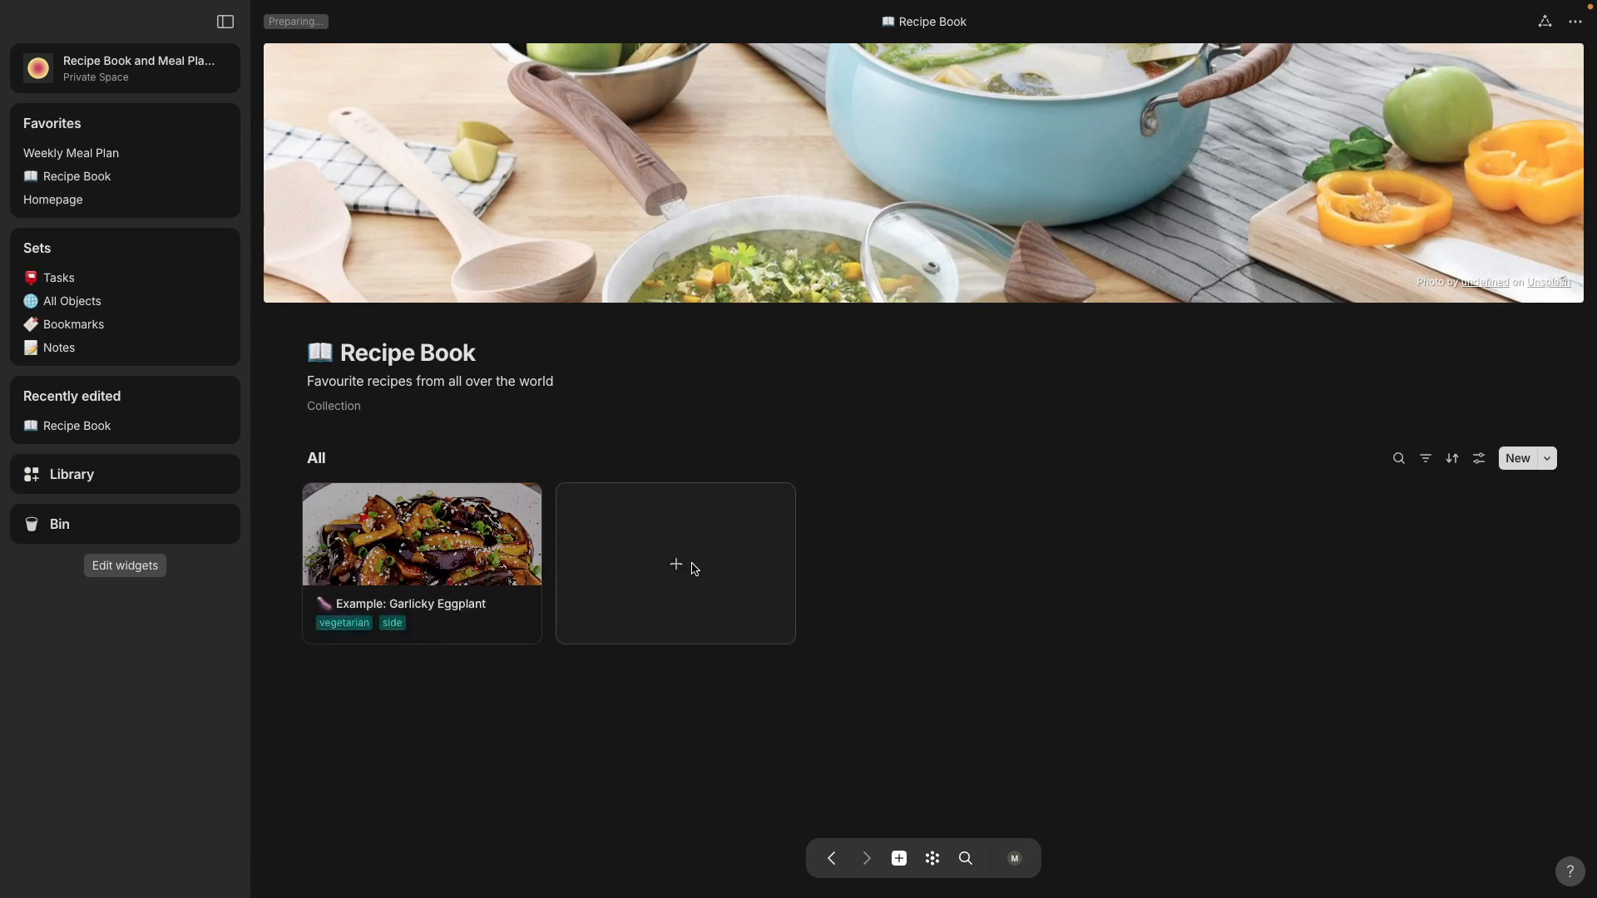
# Step: Add a new recipe based on Recipe Template 1 to the Recipe Book collection and open it
pyautogui.click(1547, 460)
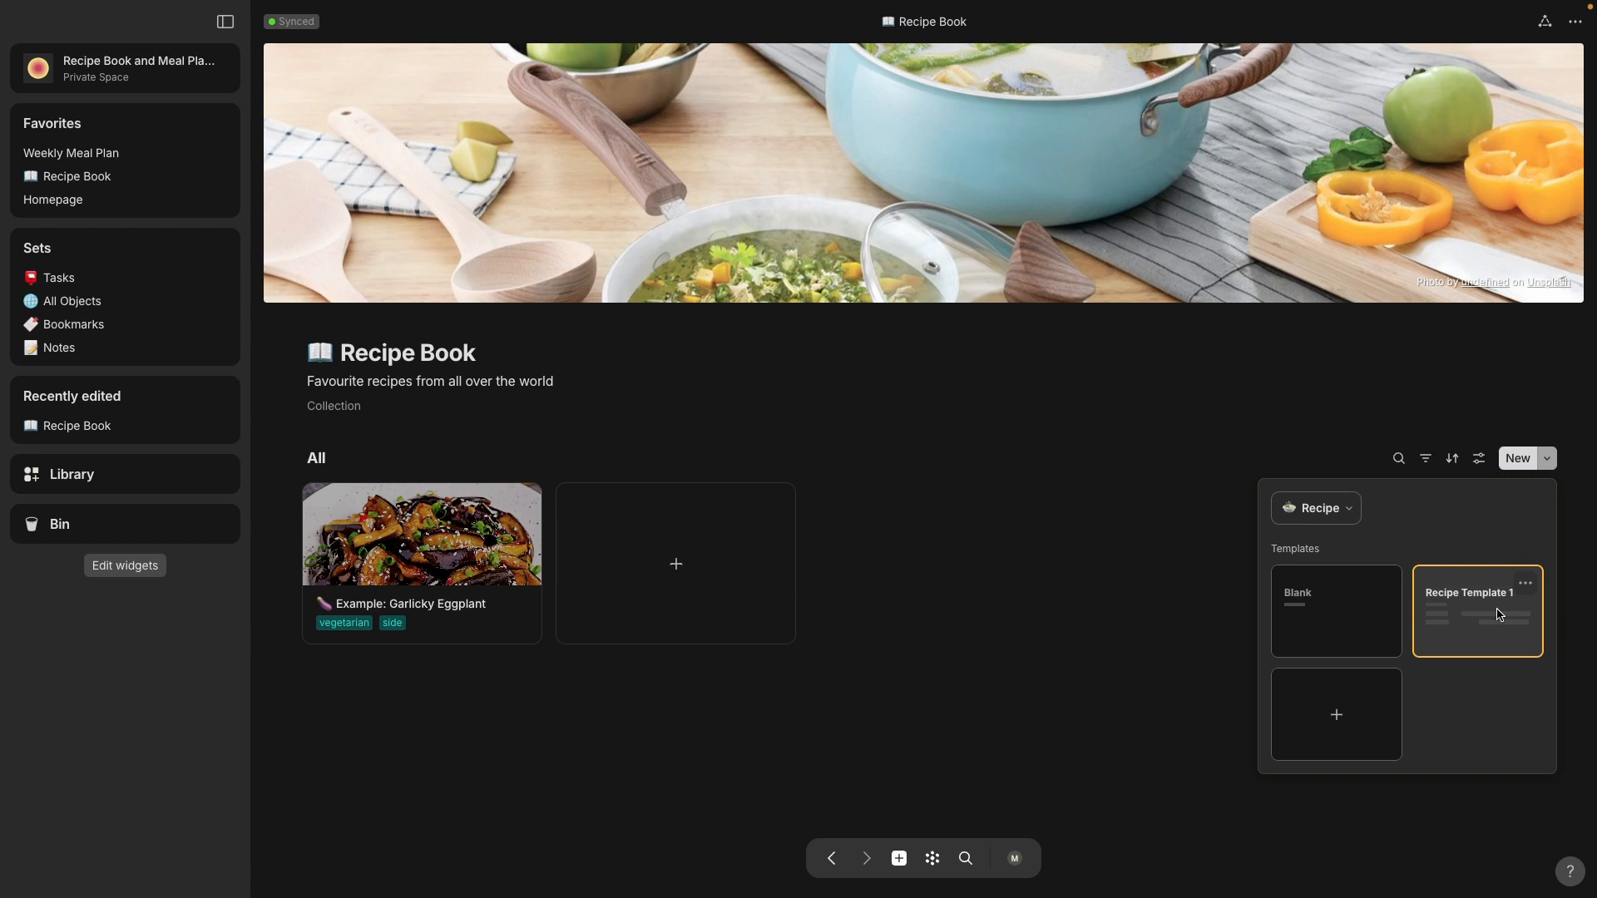
pyautogui.click(1083, 529)
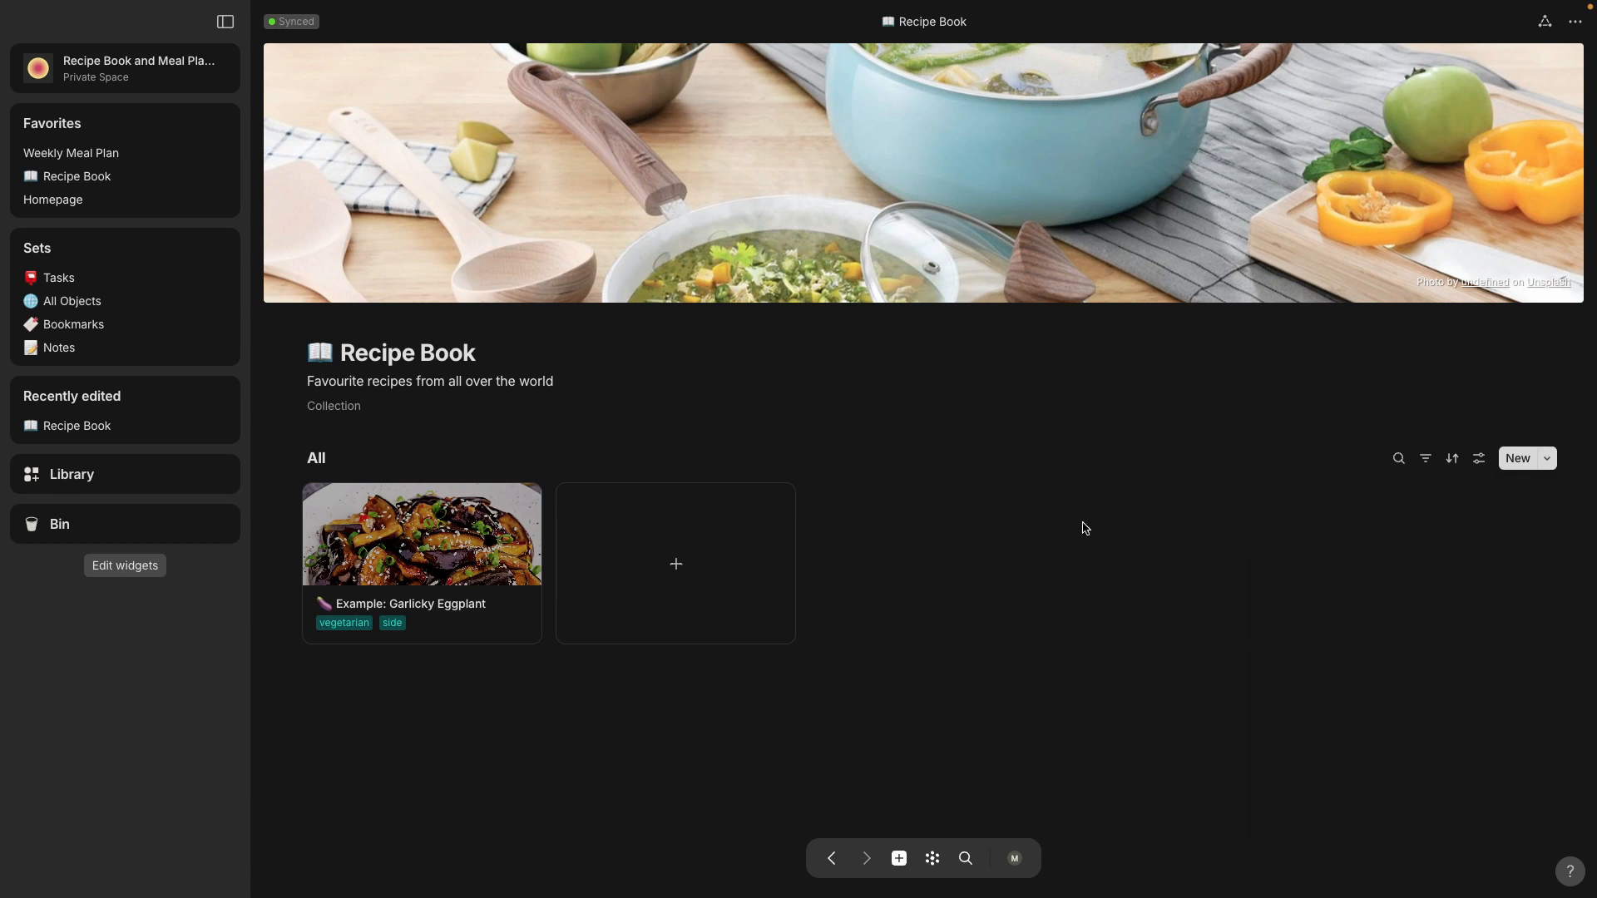
pyautogui.click(678, 570)
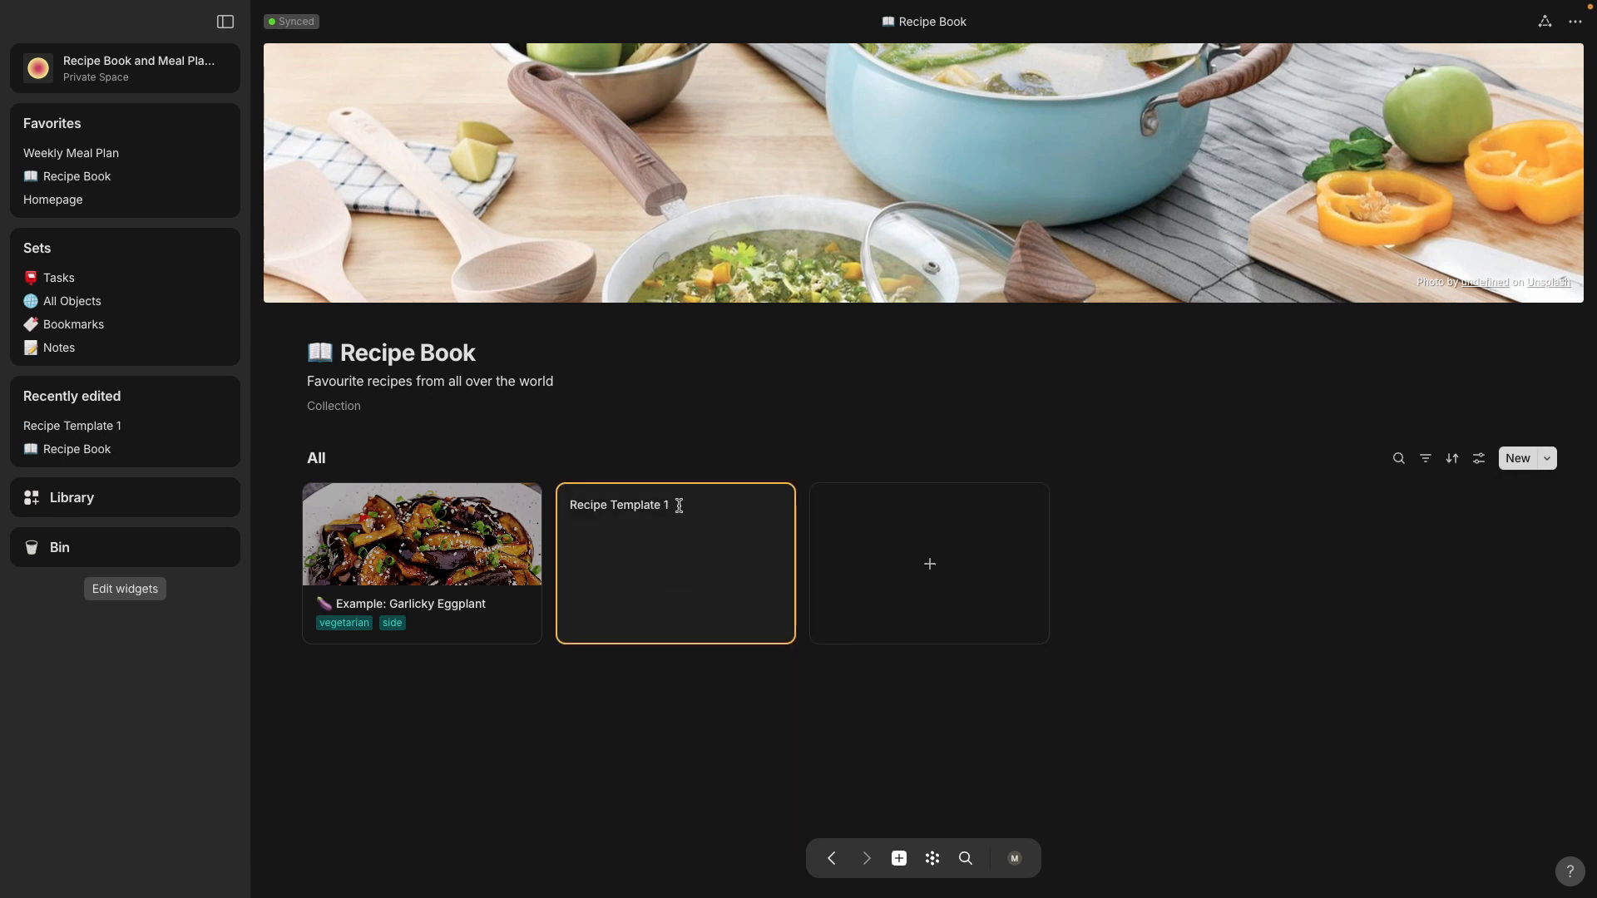
pyautogui.moveTo(679, 505); pyautogui.dragTo(574, 506)
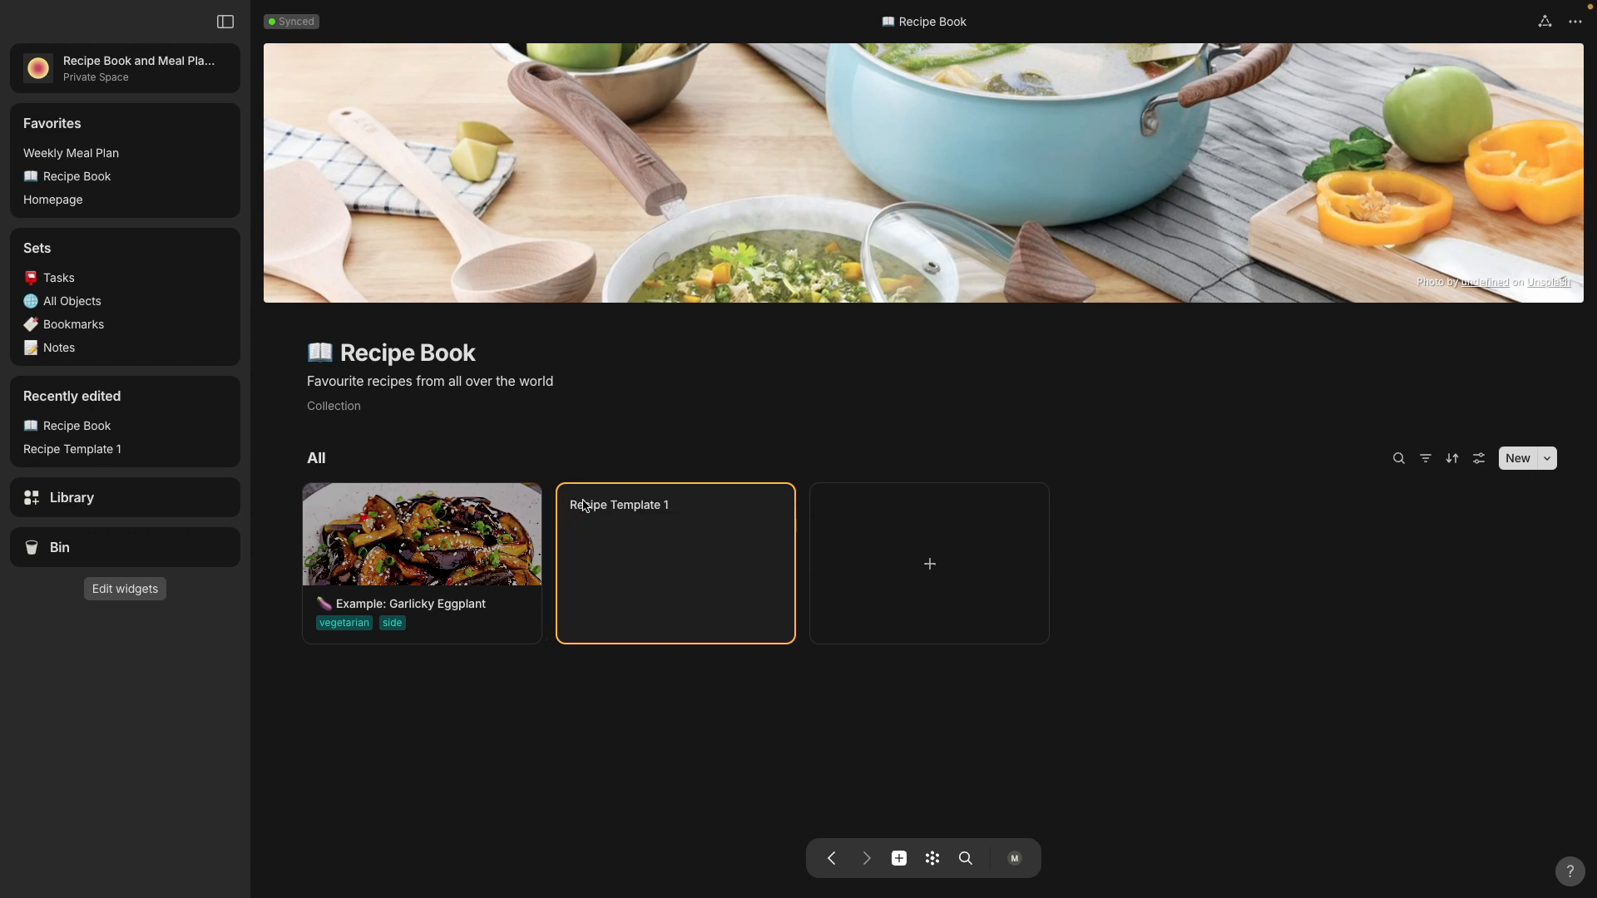
pyautogui.click(583, 506)
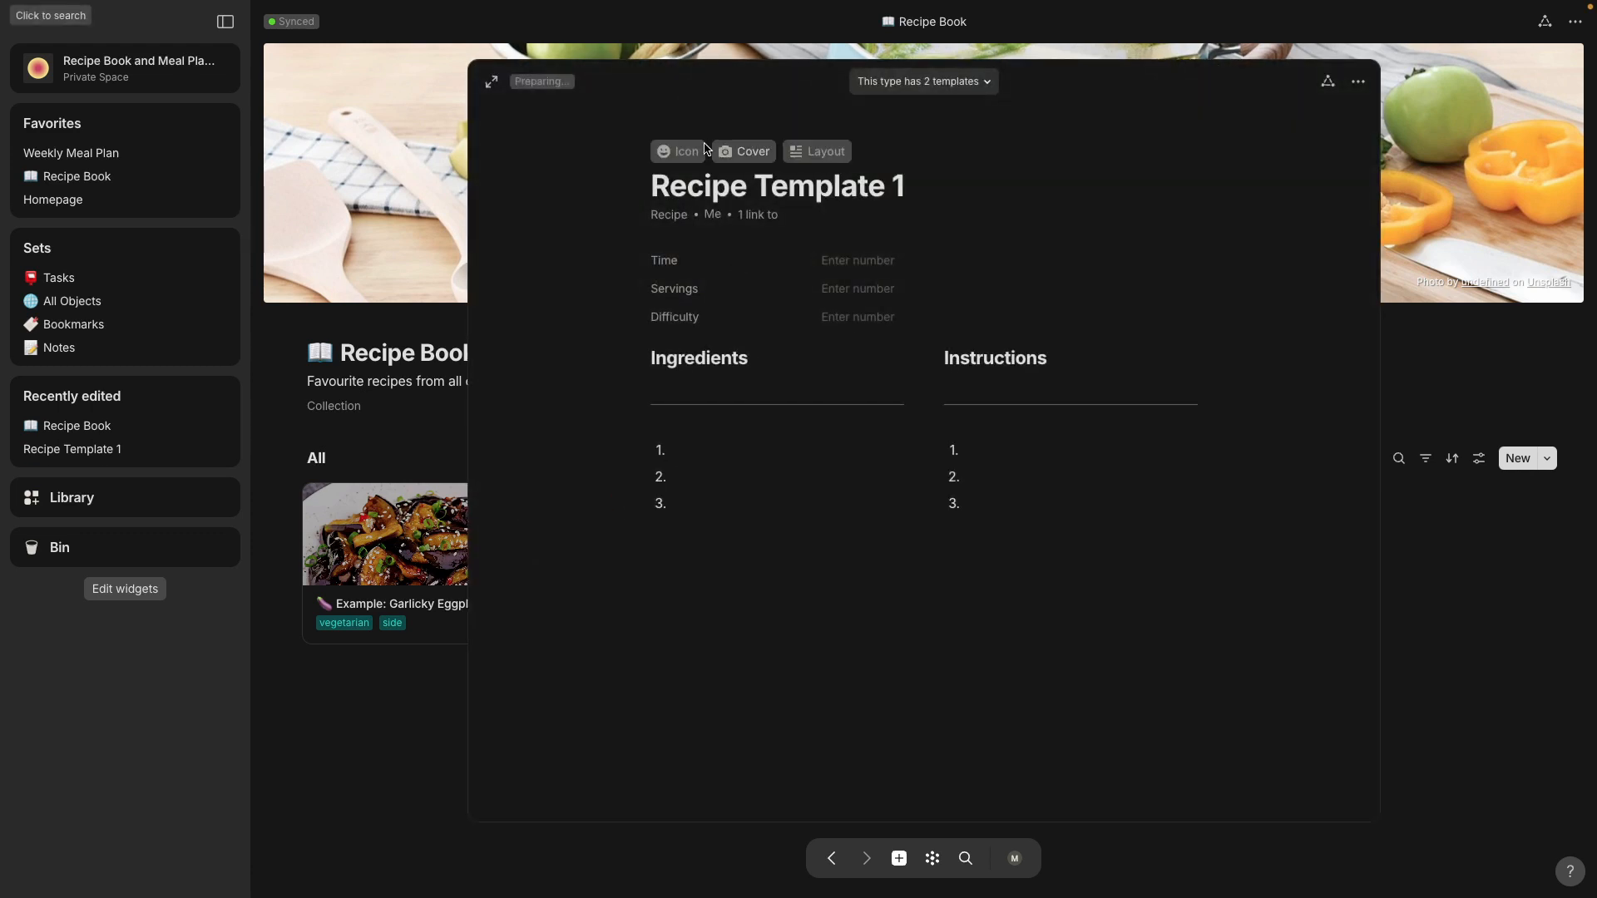
# Step: Rename the new recipe to Peanut Butter and Jelly Sandwich
pyautogui.moveTo(657, 186)
pyautogui.mouseDown()
pyautogui.moveTo(991, 203)
pyautogui.moveTo(962, 178)
pyautogui.moveTo(651, 167)
pyautogui.mouseUp()
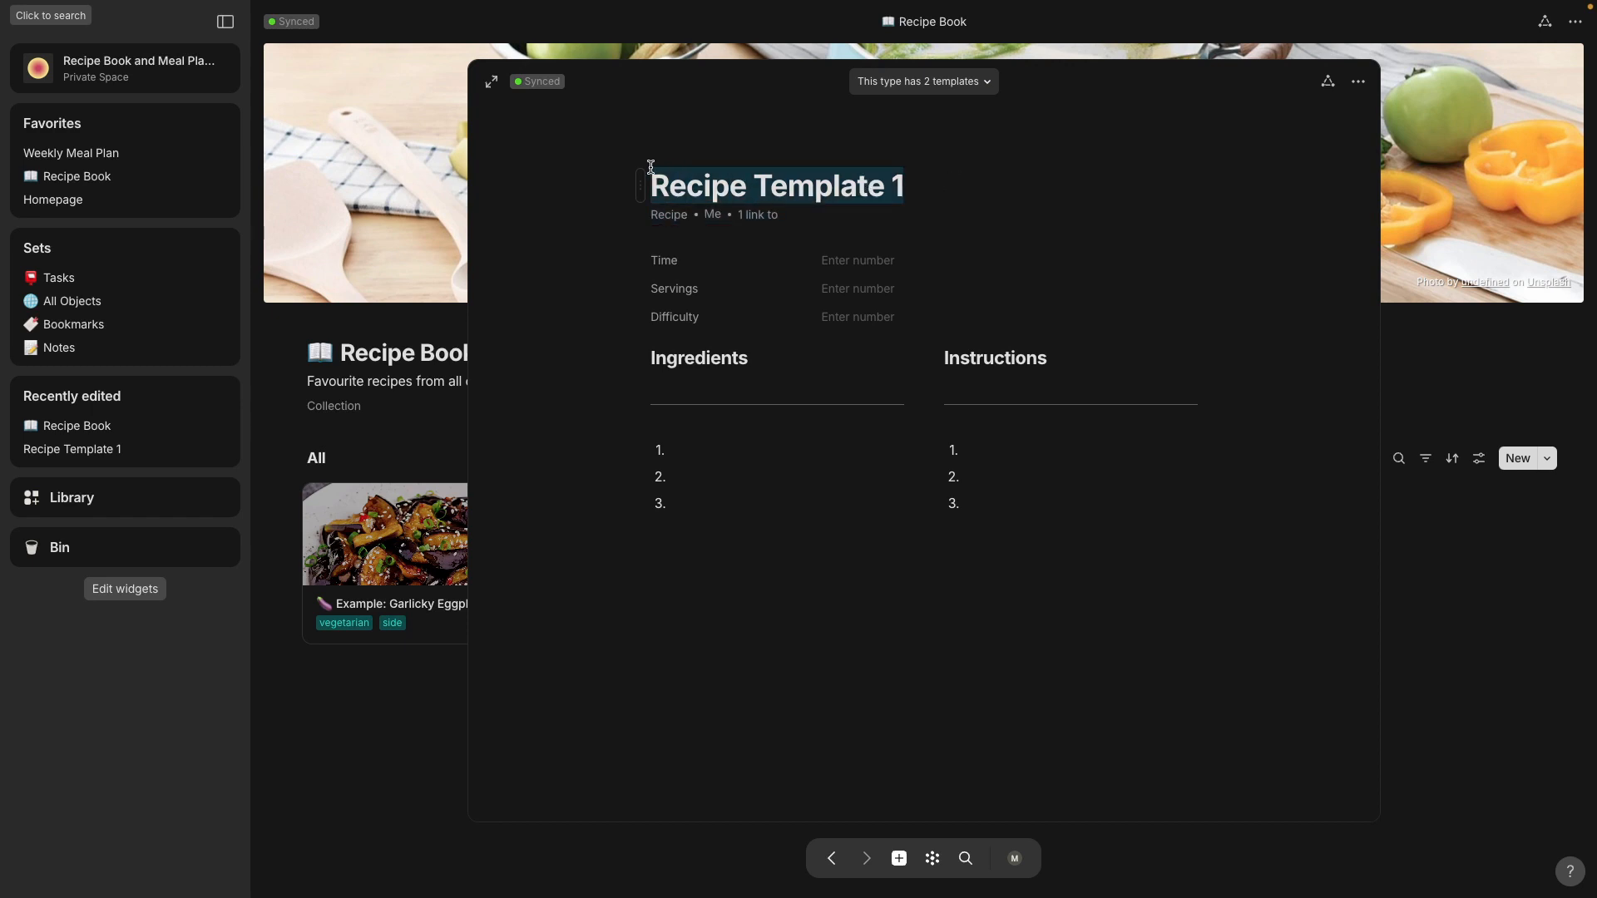
pyautogui.write('Peanut')
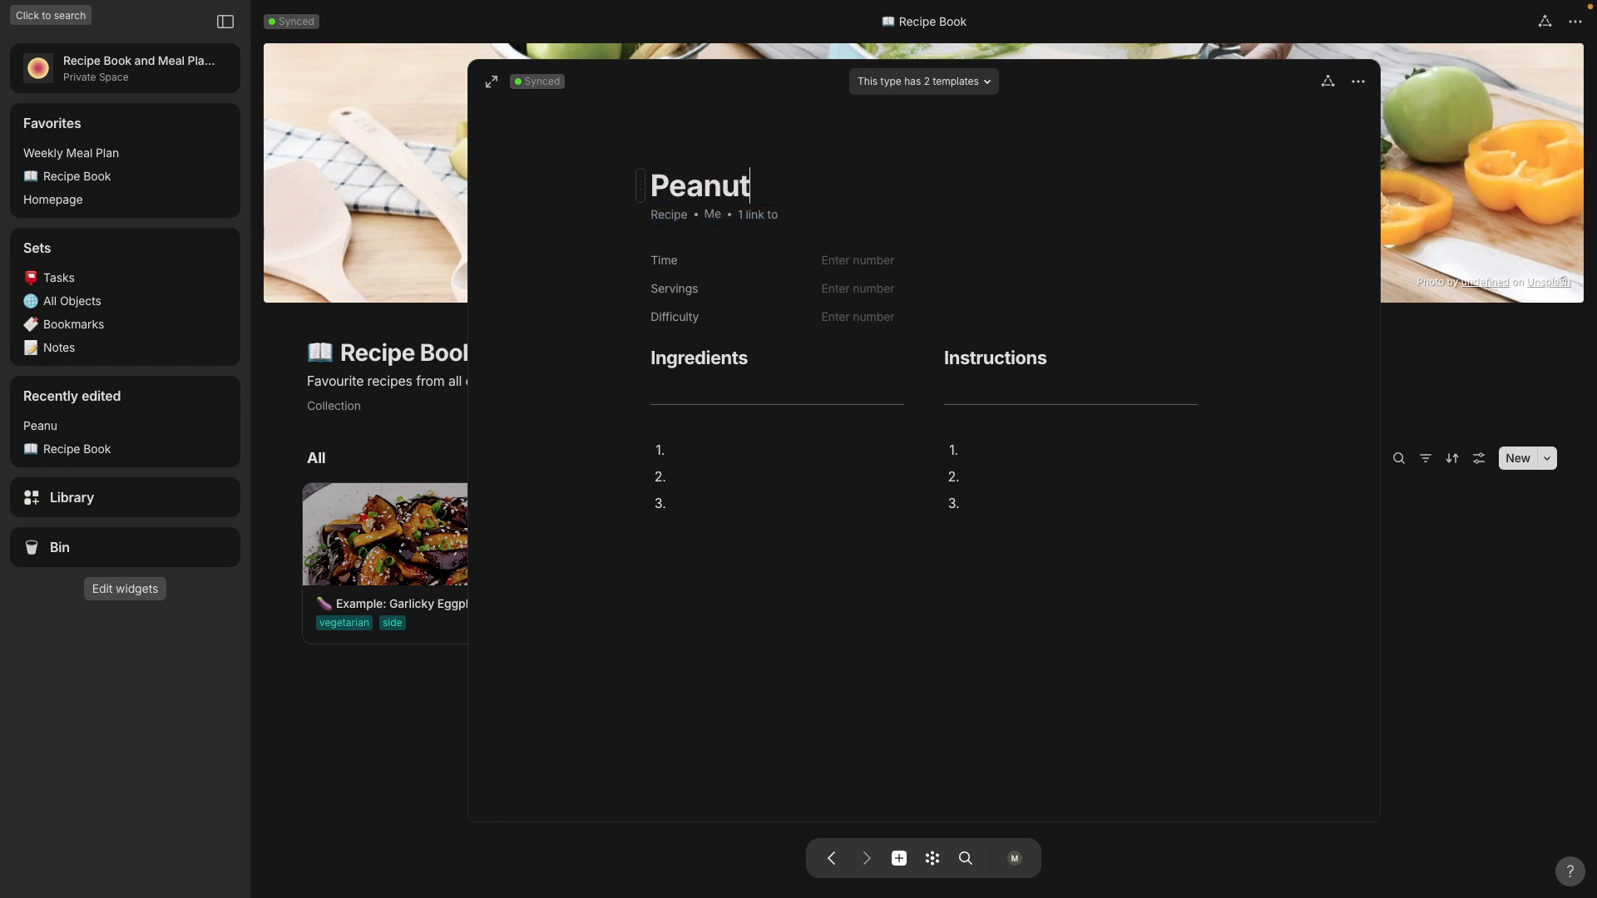
pyautogui.write(' Butter and Je')
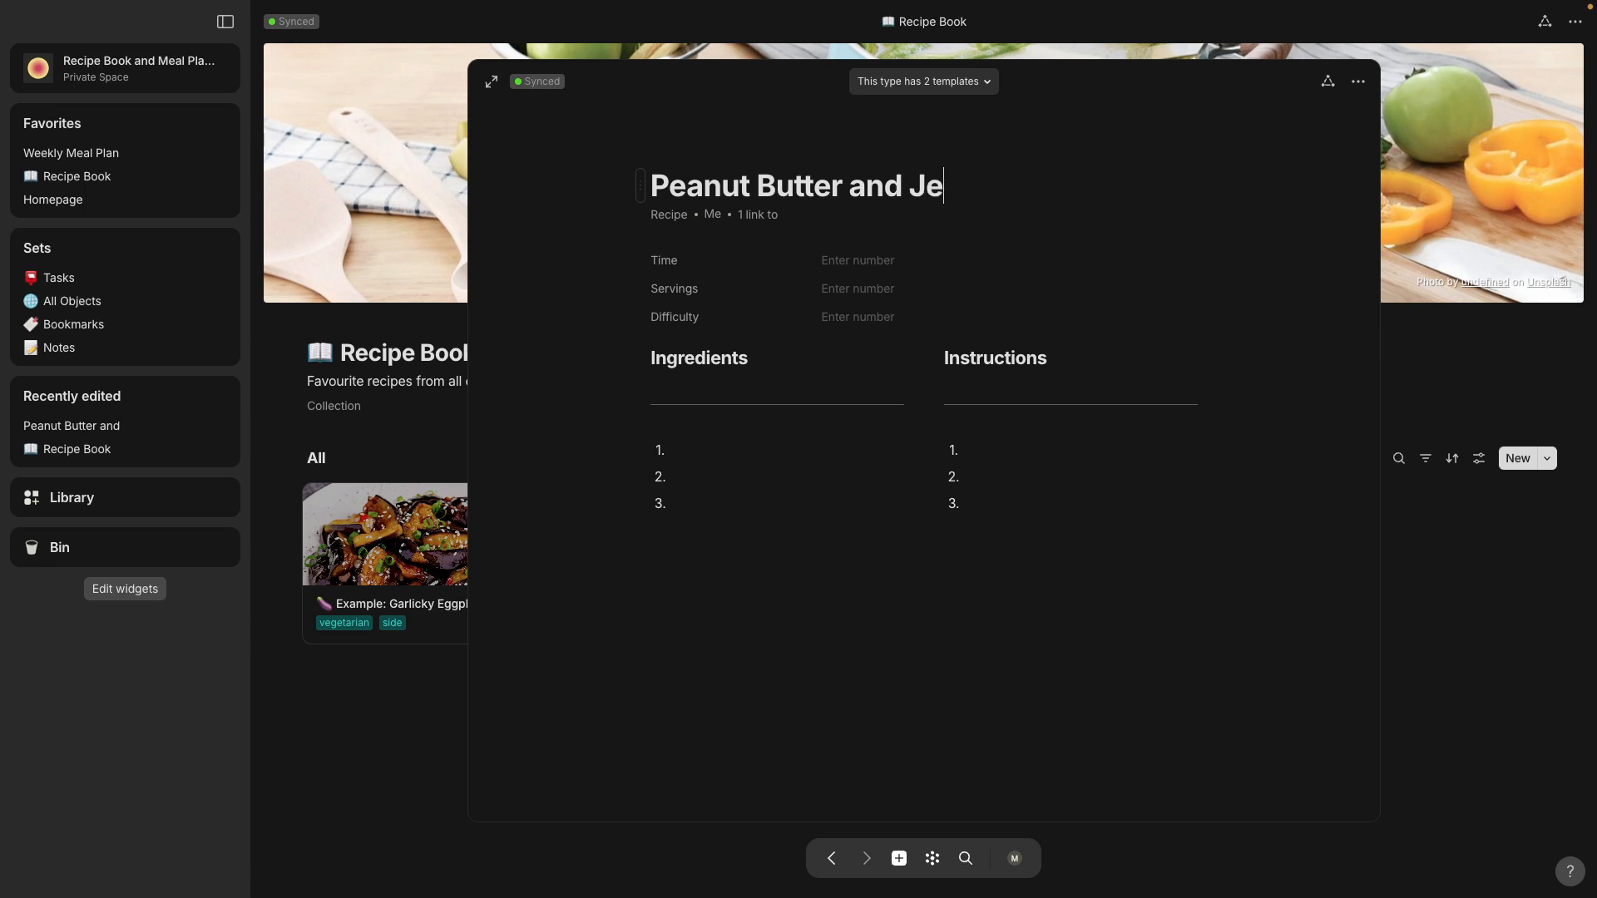
pyautogui.write('lly Sand')
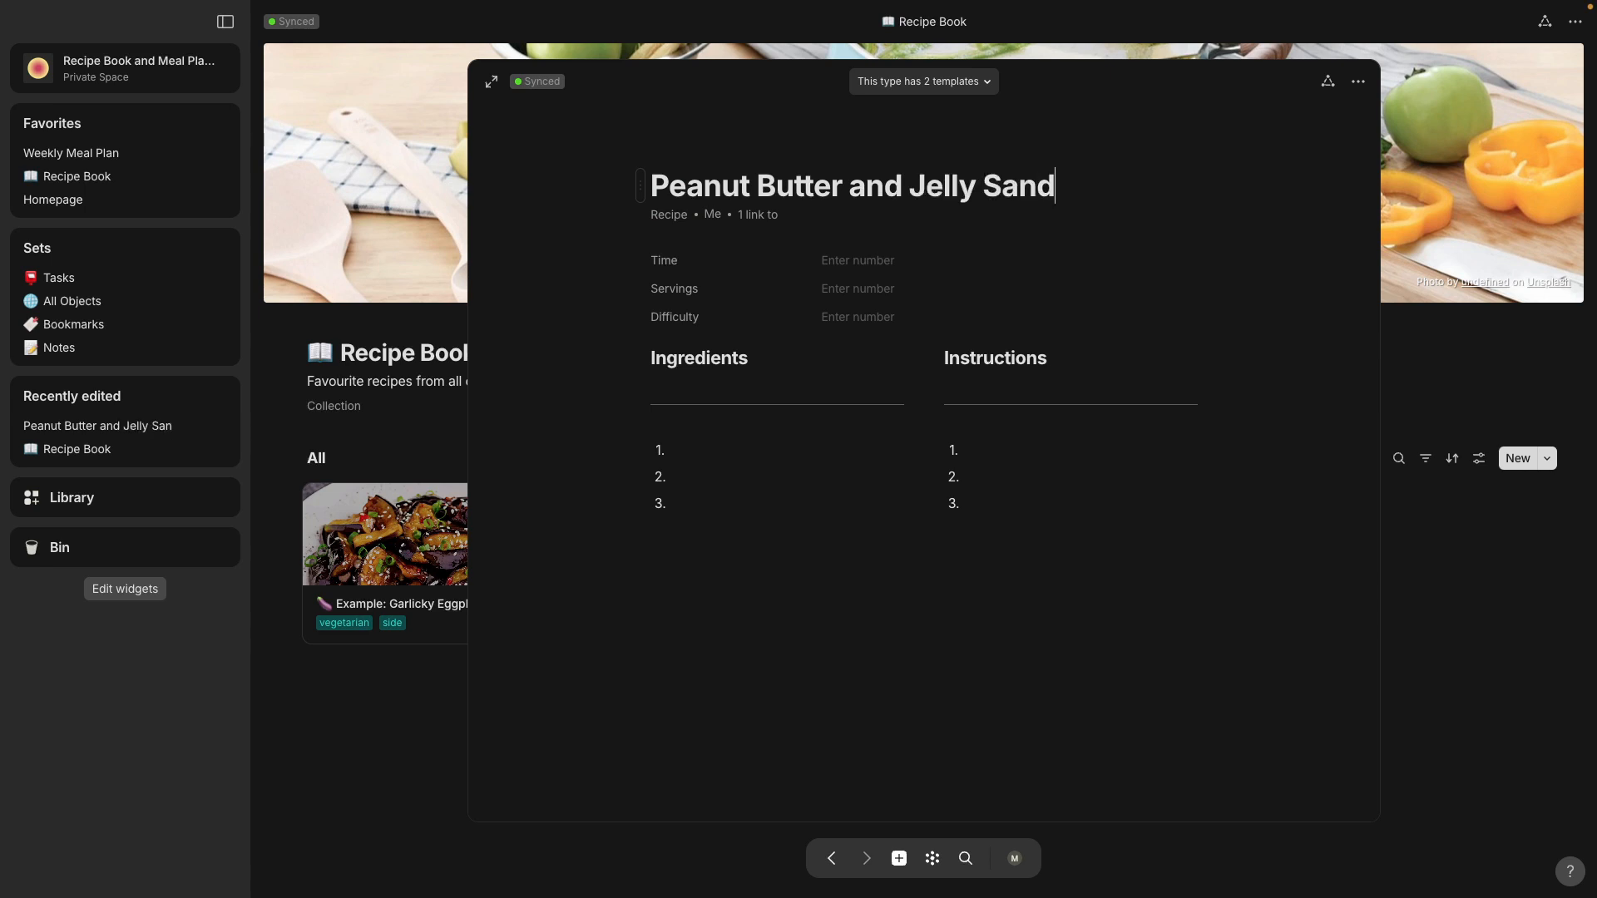
pyautogui.write('wich')
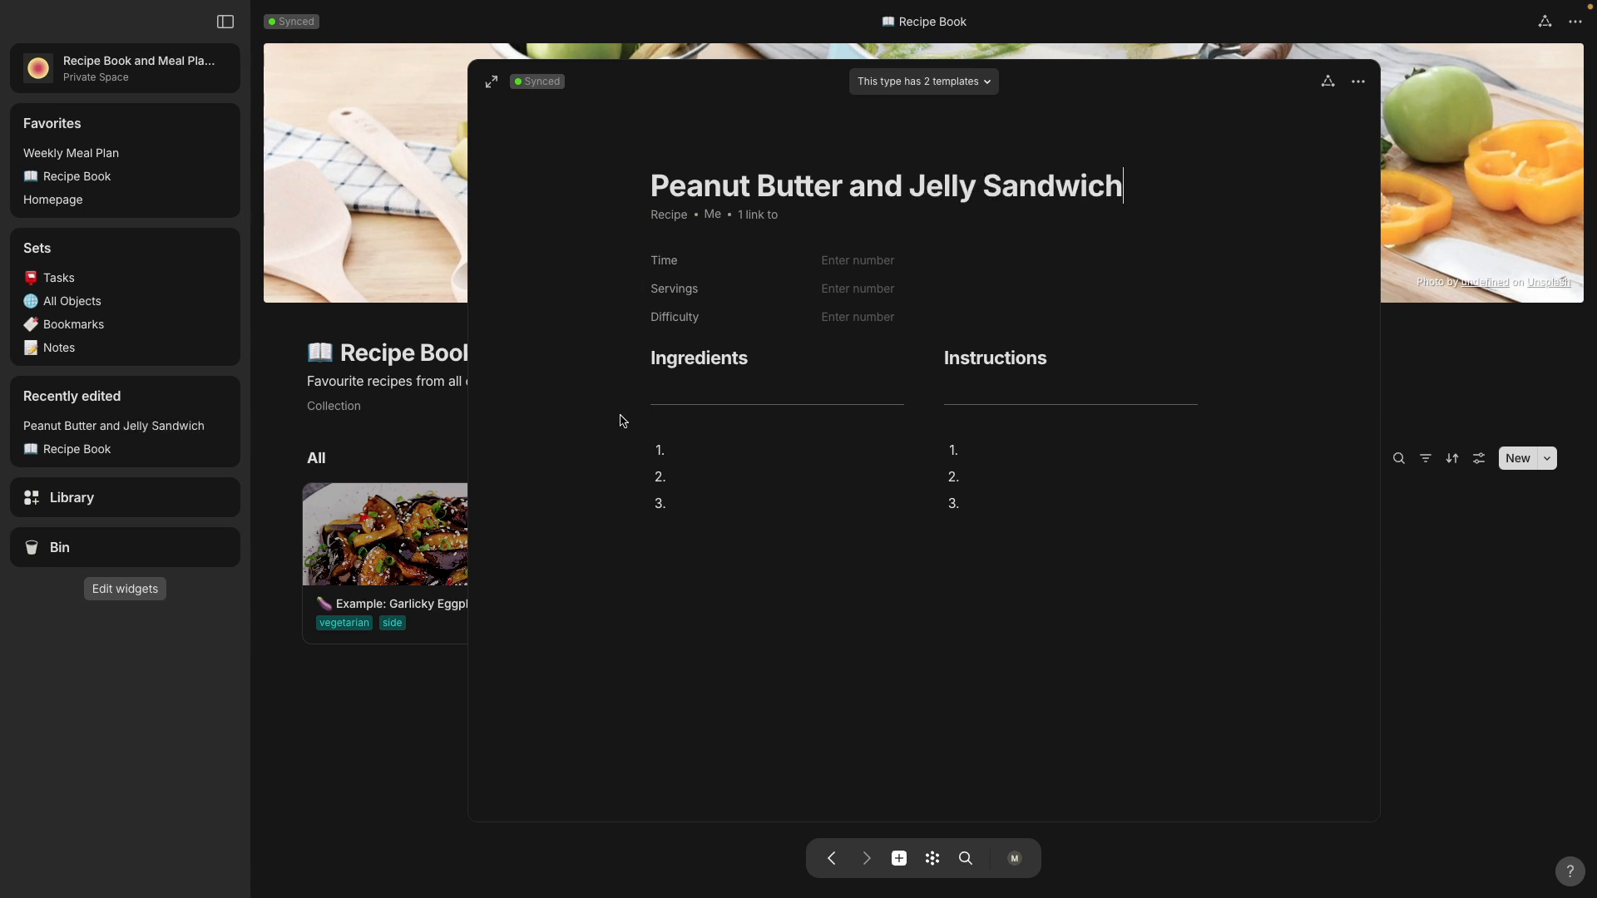
# Step: Fill the first two numbered lines under Ingredients with "2 slices bread" and "2 tbsp peanut butter"
pyautogui.click(704, 447)
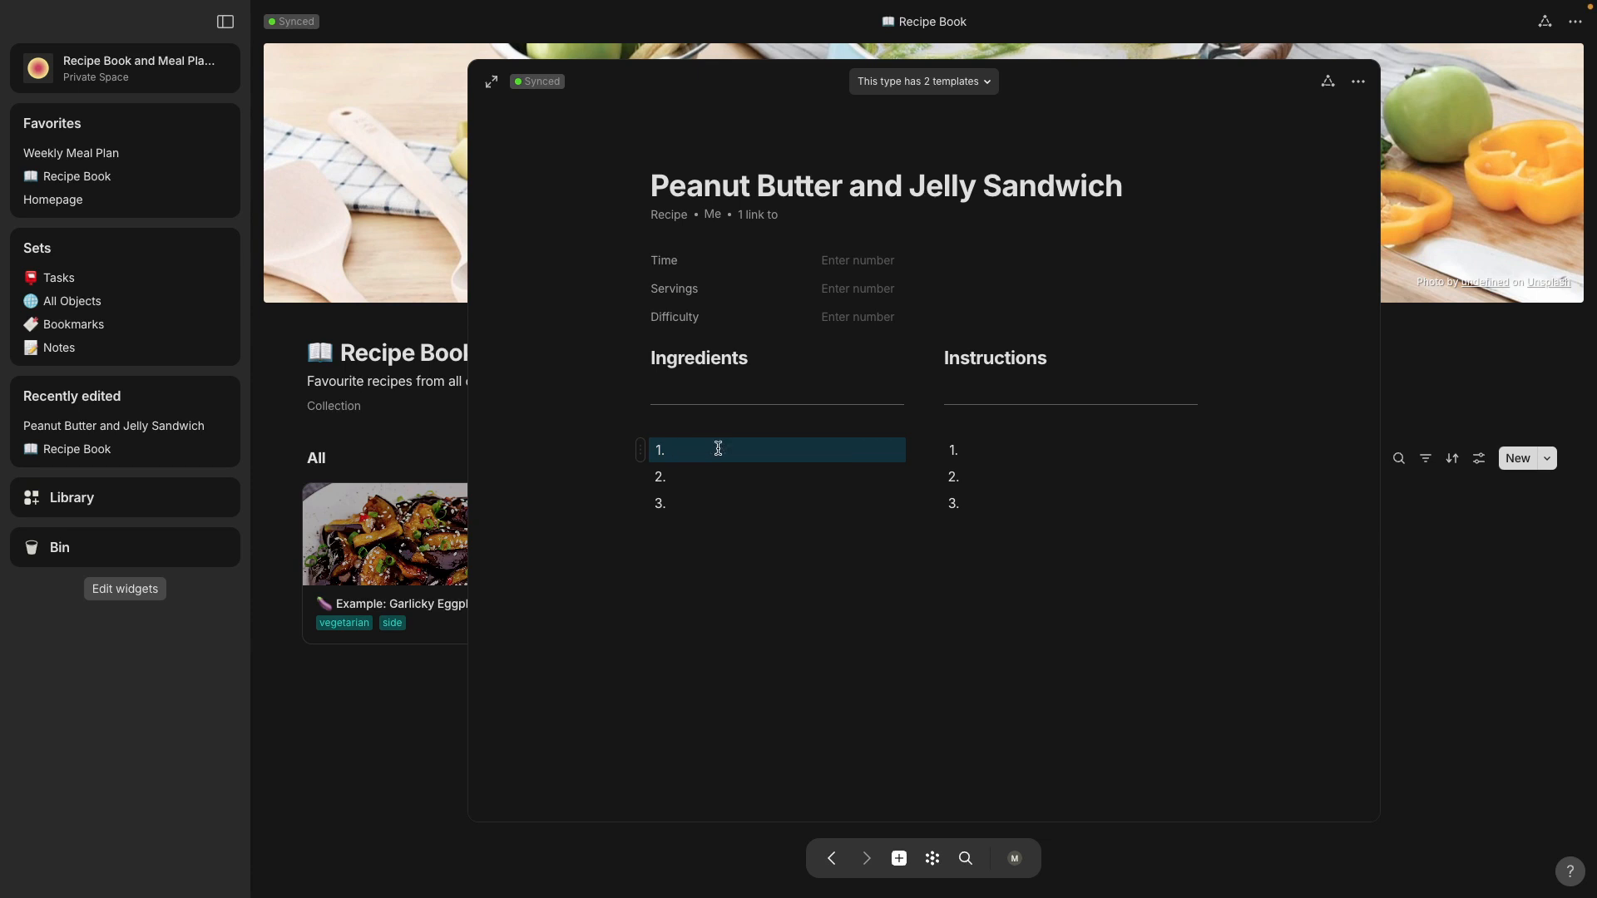
pyautogui.click(718, 449)
pyautogui.write('2 sl')
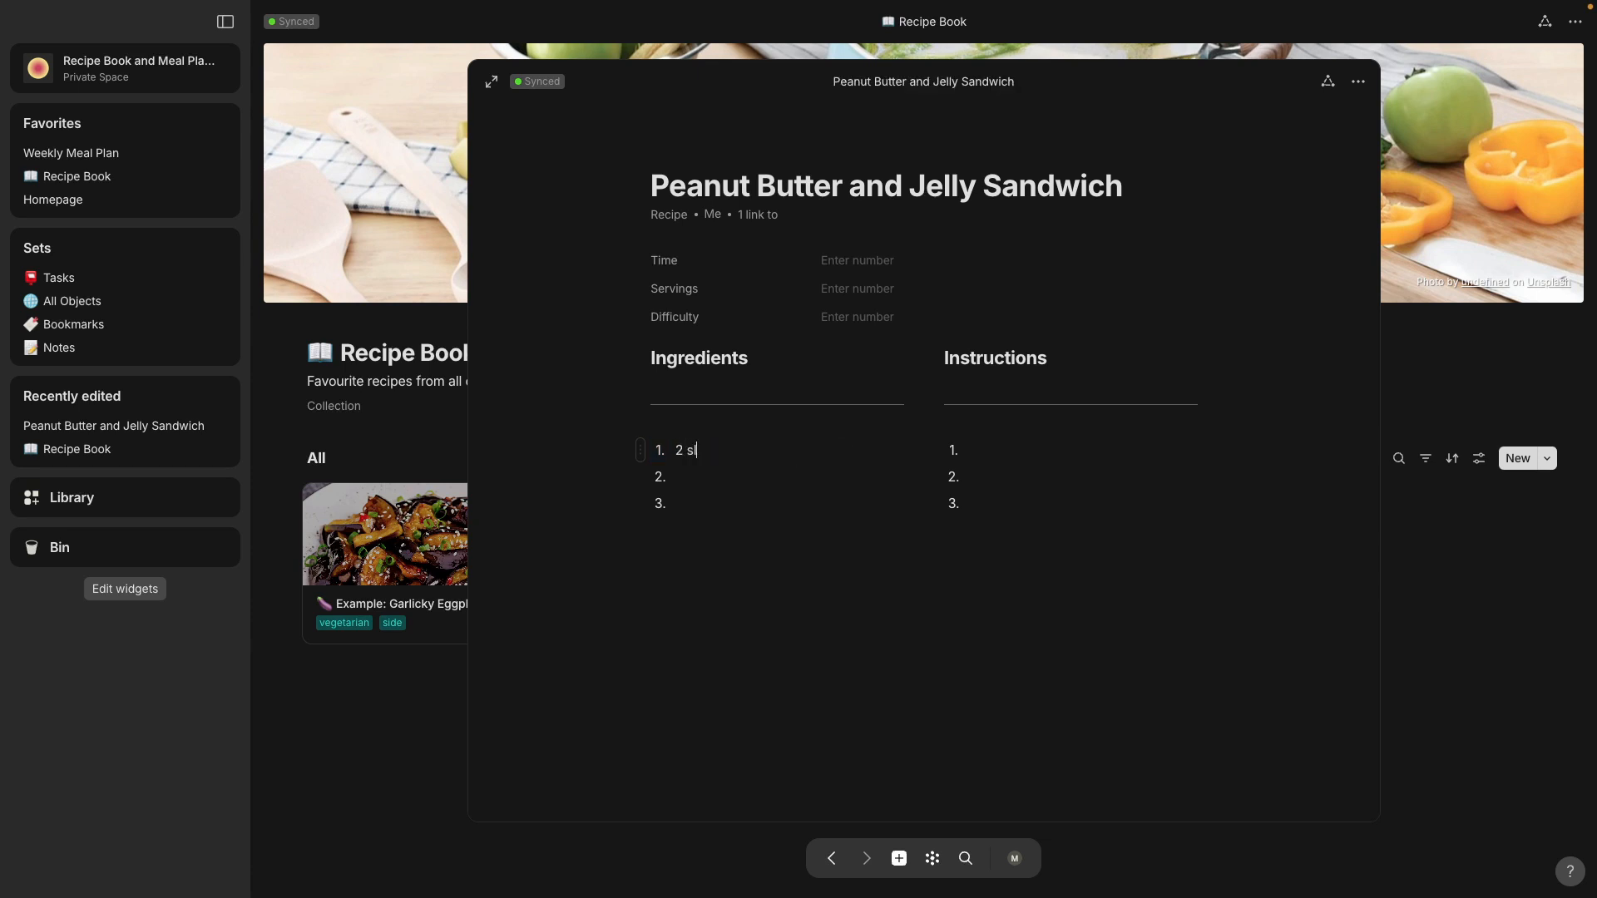
pyautogui.write('ices bread')
pyautogui.click(722, 475)
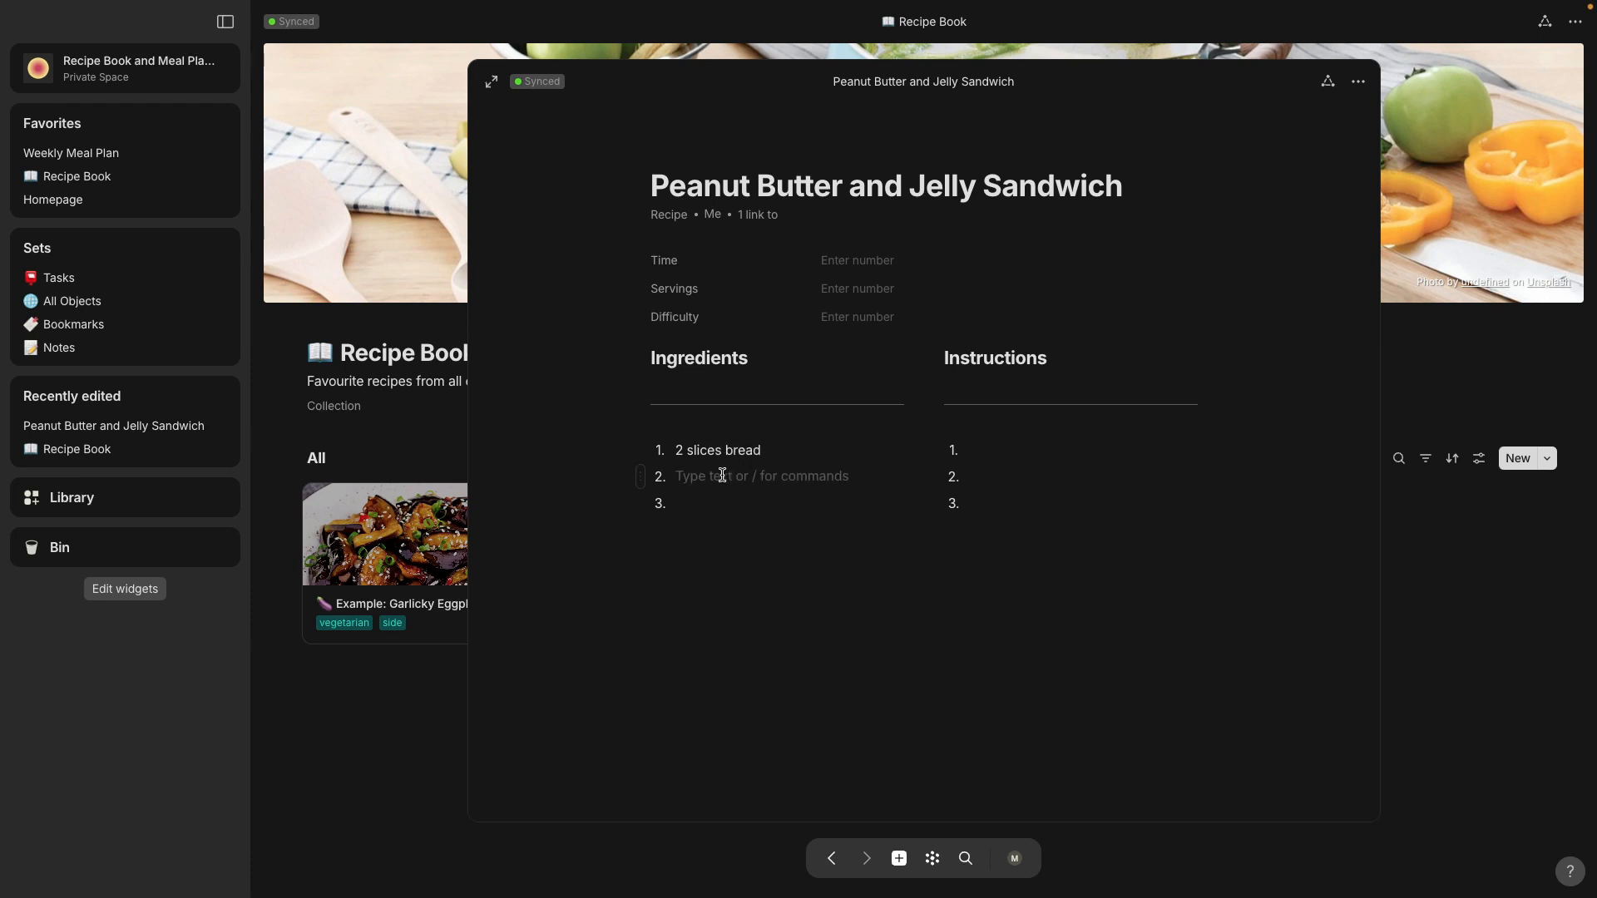
pyautogui.write('2')
pyautogui.write('p peatnu')
pyautogui.press('BackSpace')
pyautogui.press('BackSpace')
pyautogui.write('ut butter')
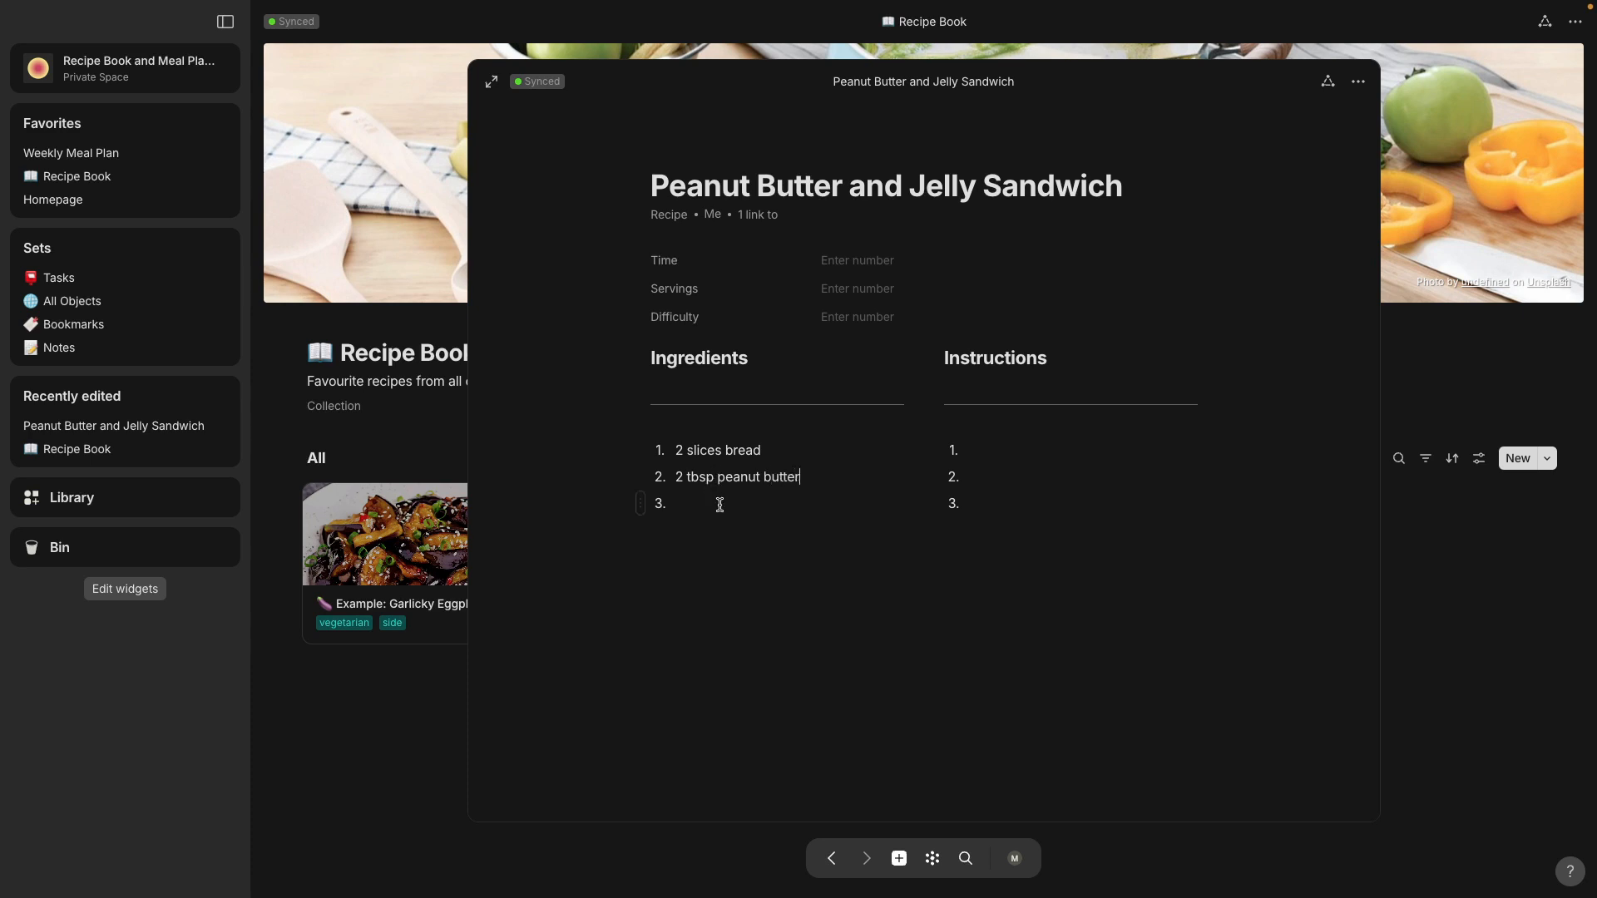
# Step: Enter "2 tbsp fruit jelly" as the third ingredient and close the recipe
pyautogui.click(717, 504)
pyautogui.write('2 tbsp frui t')
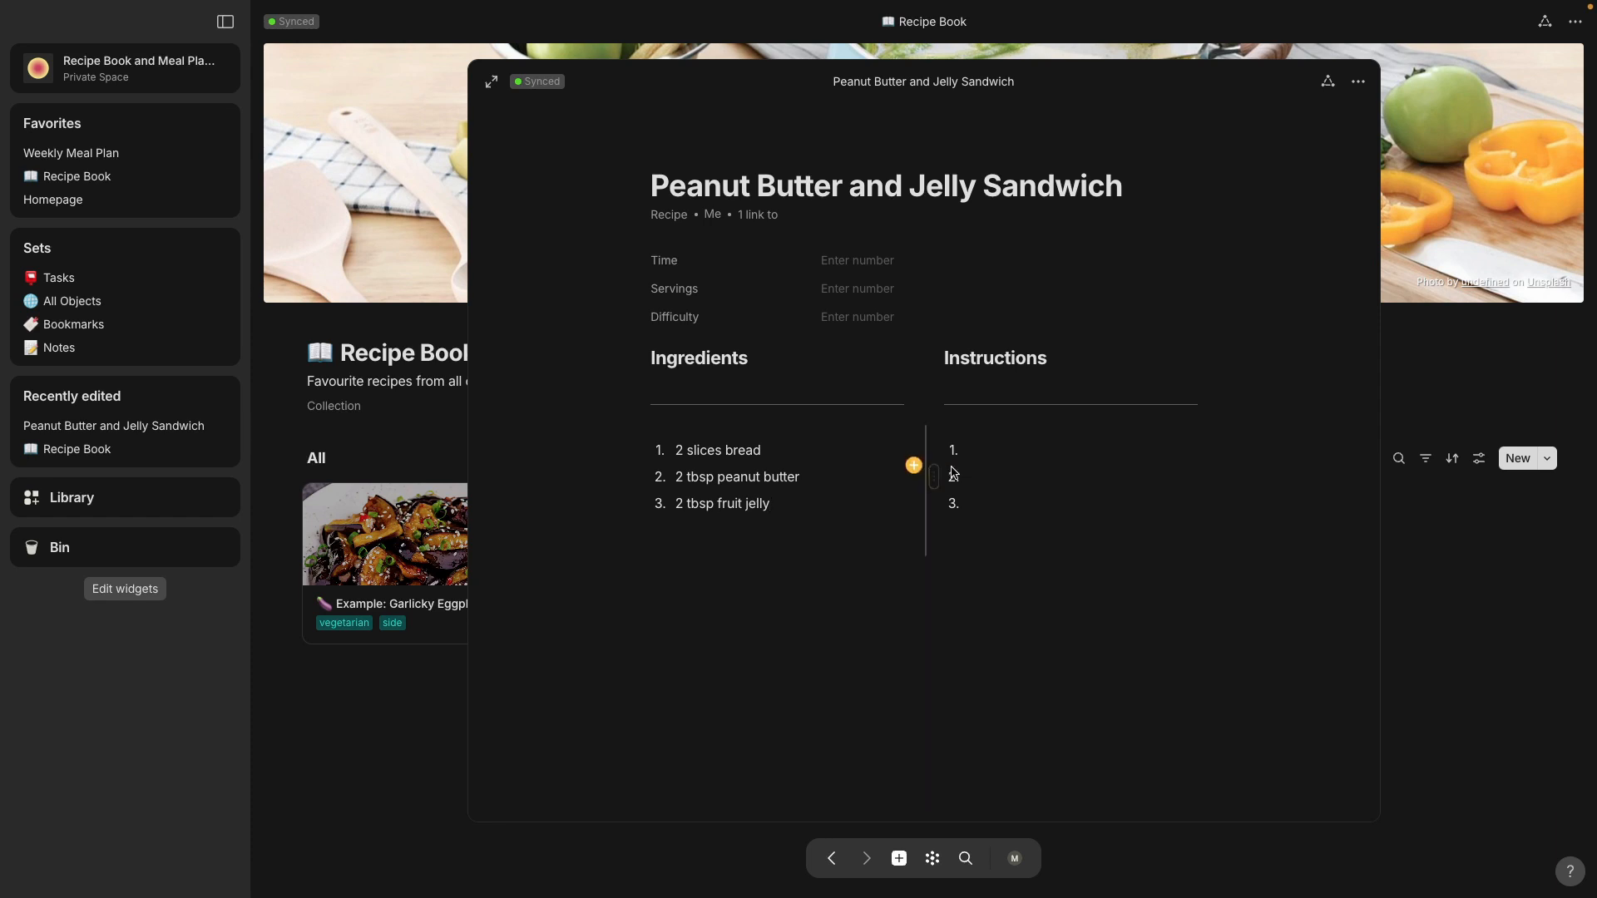
pyautogui.click(1006, 448)
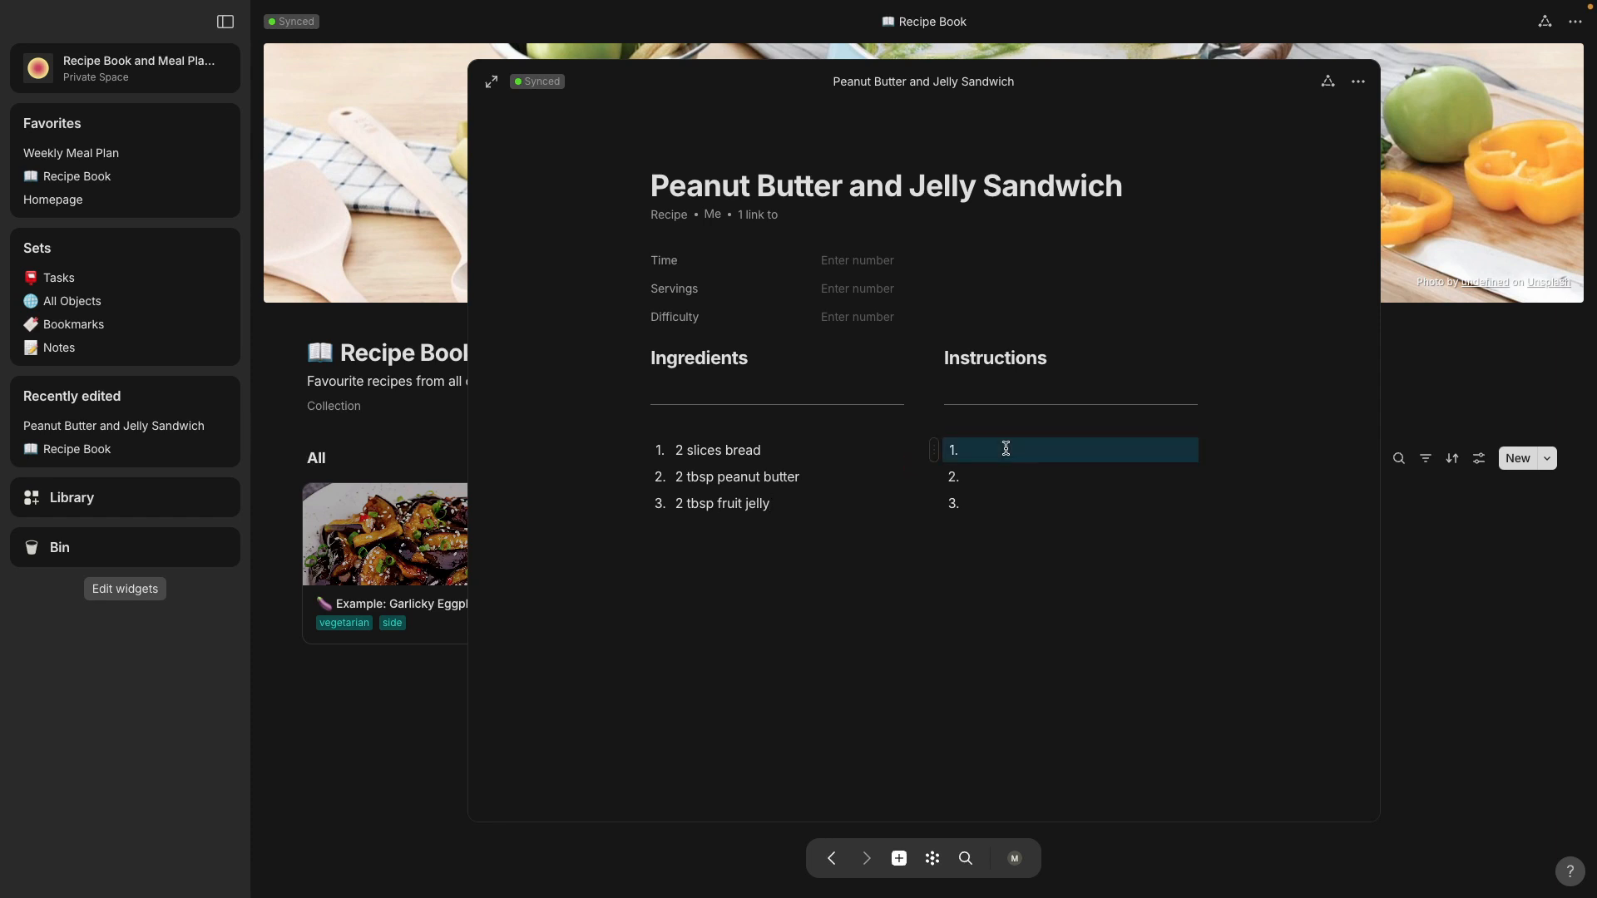
pyautogui.click(392, 675)
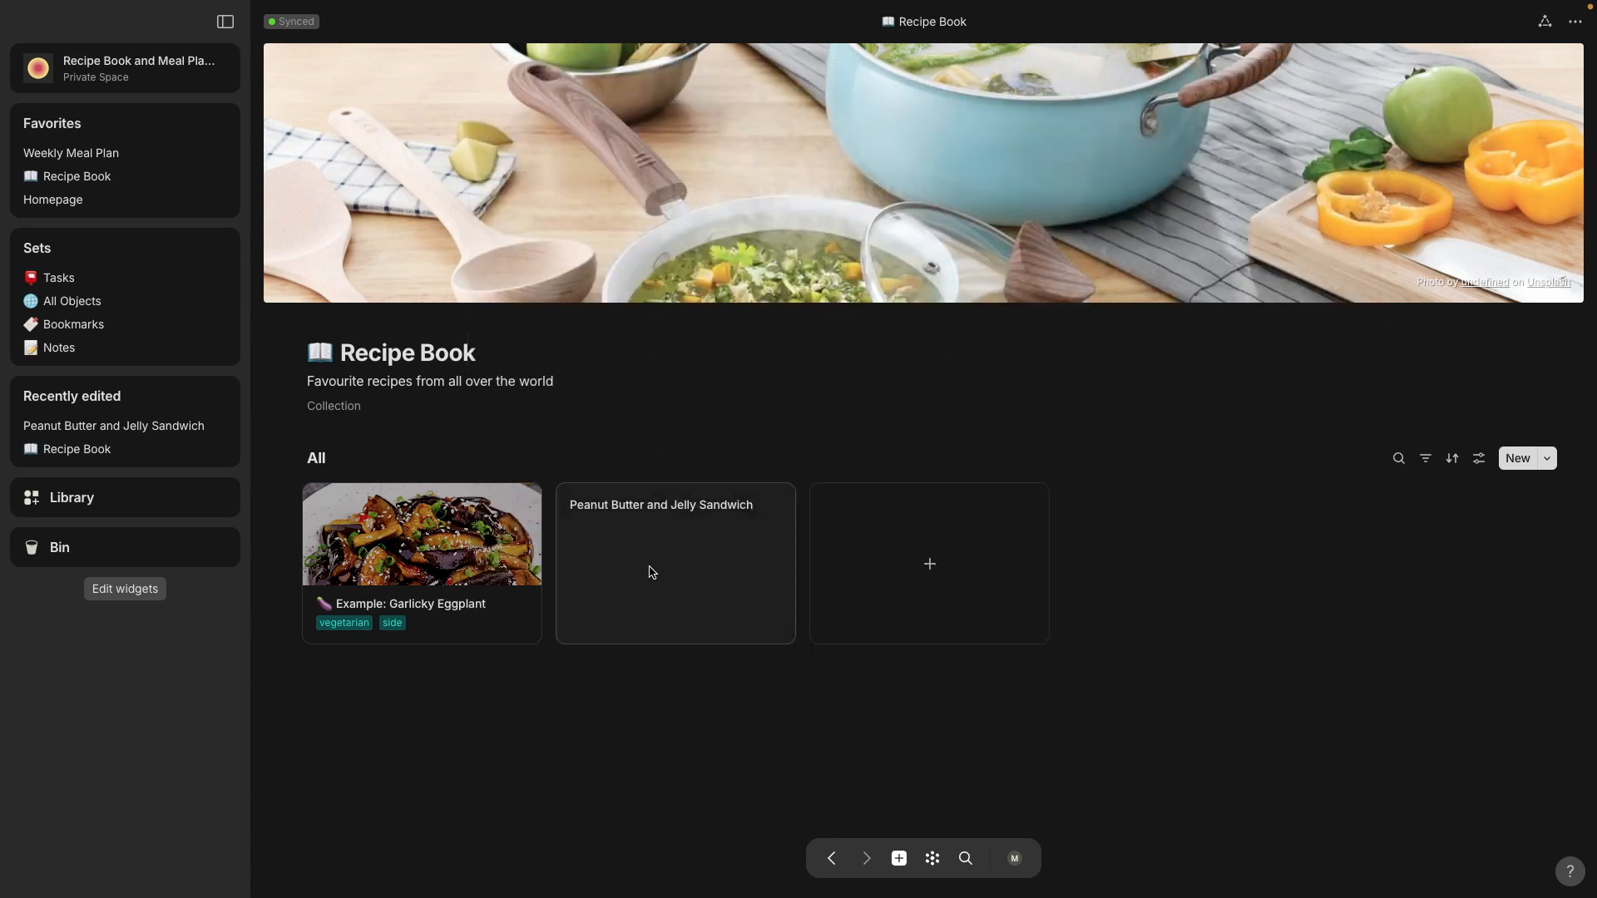
# Step: Search Unsplash for "peanut butter and jelly" and set the photo of peanut butter spread on bread as the sandwich recipe's cover
pyautogui.click(648, 540)
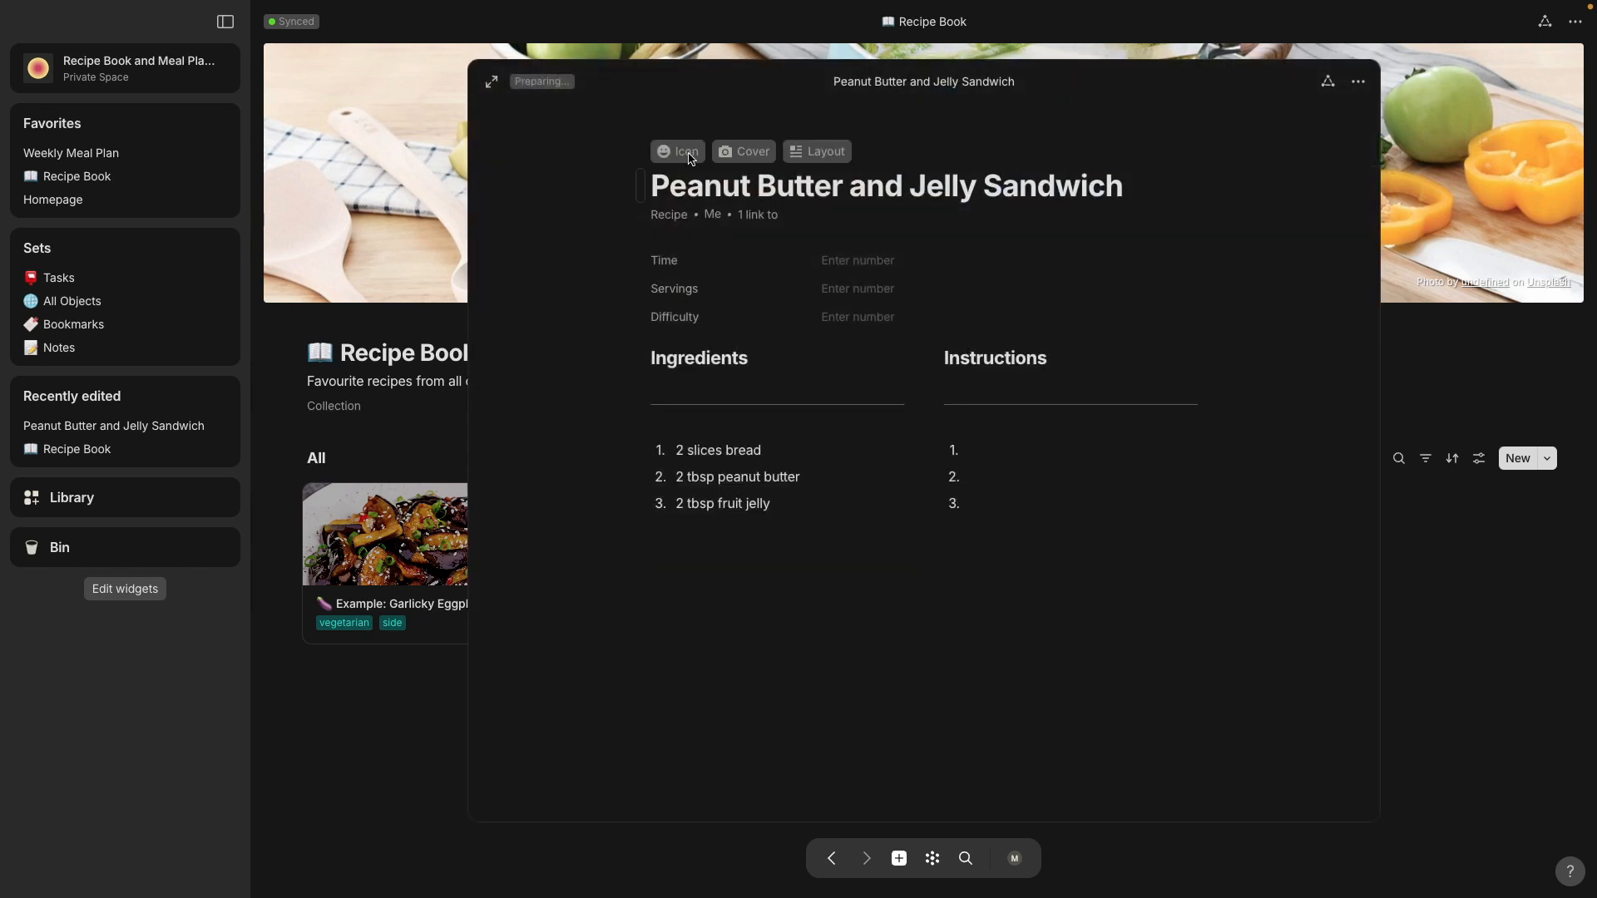
pyautogui.click(755, 154)
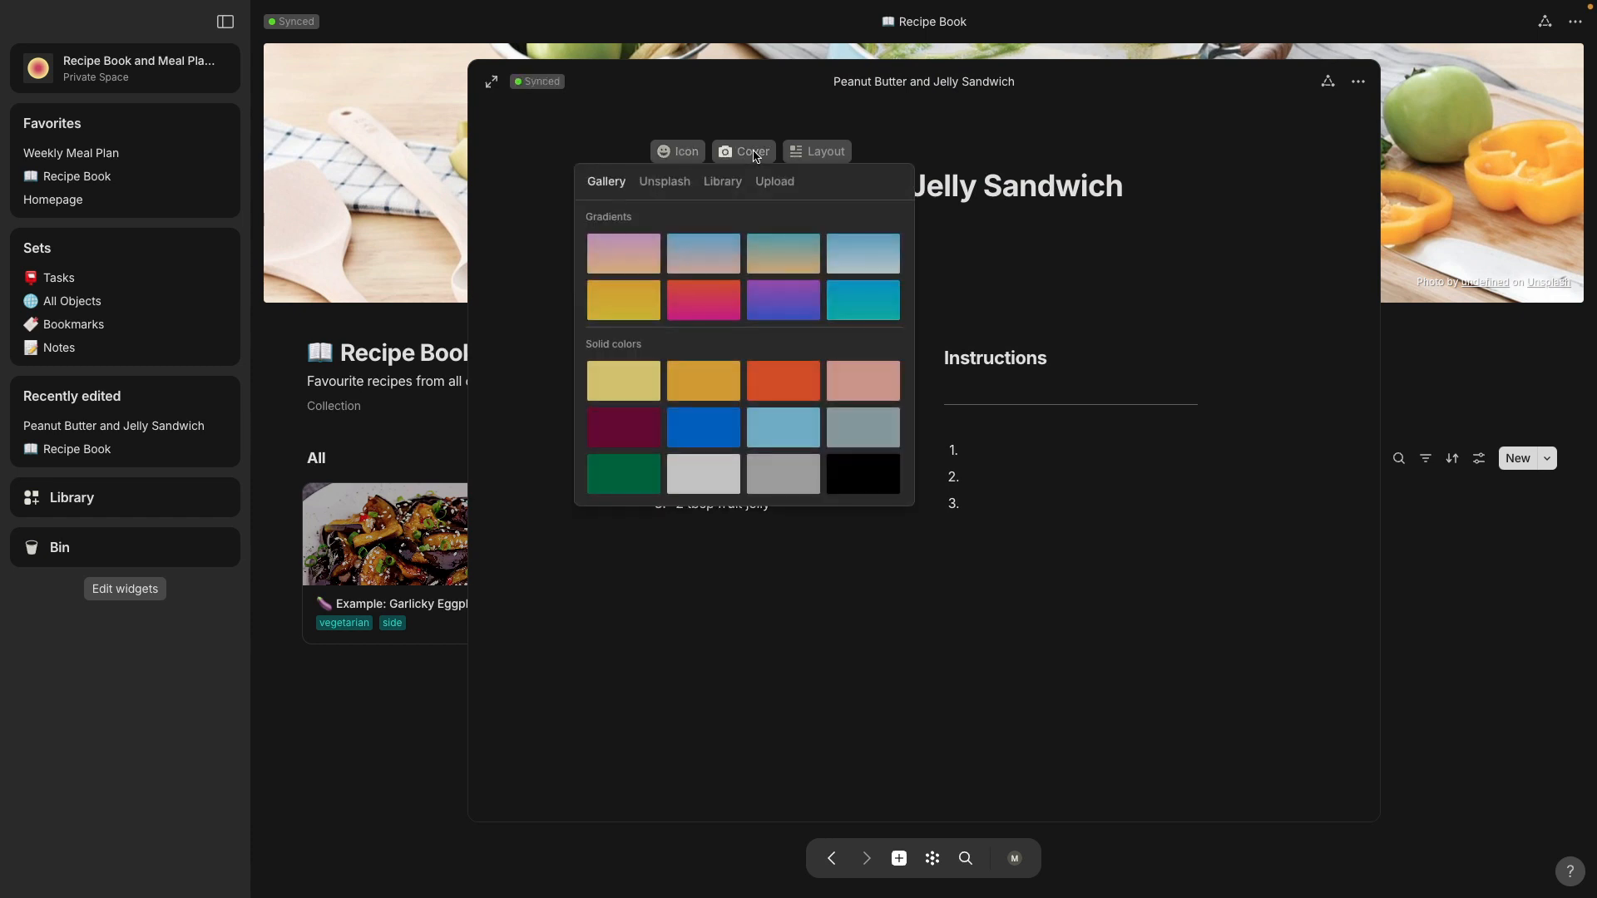
pyautogui.click(669, 181)
pyautogui.click(665, 221)
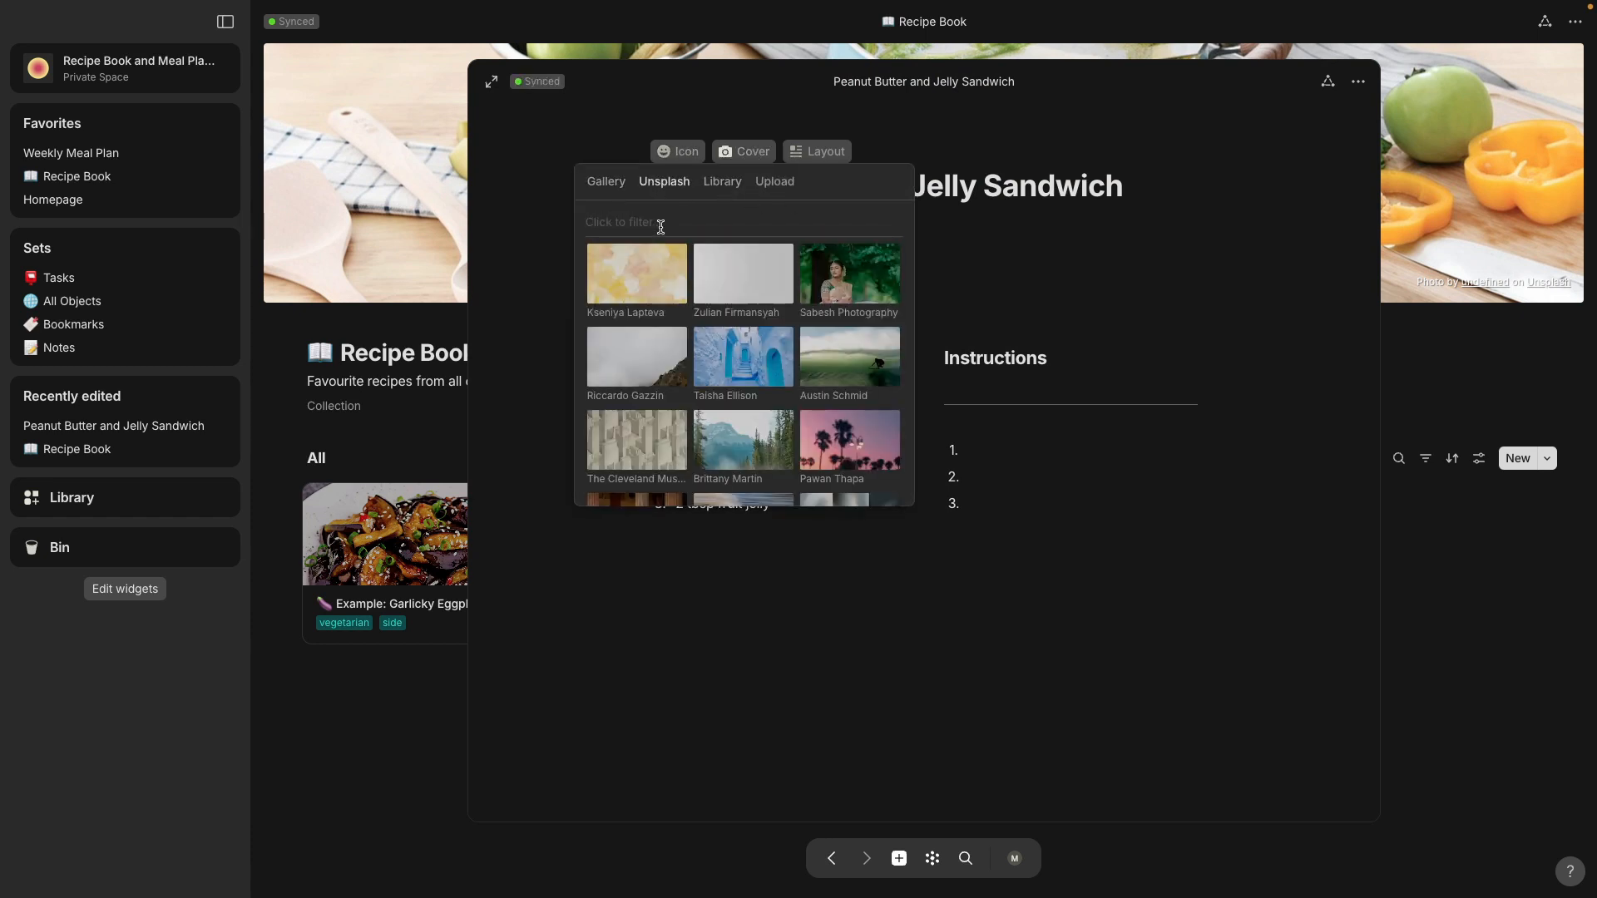
pyautogui.write('peanut butter and')
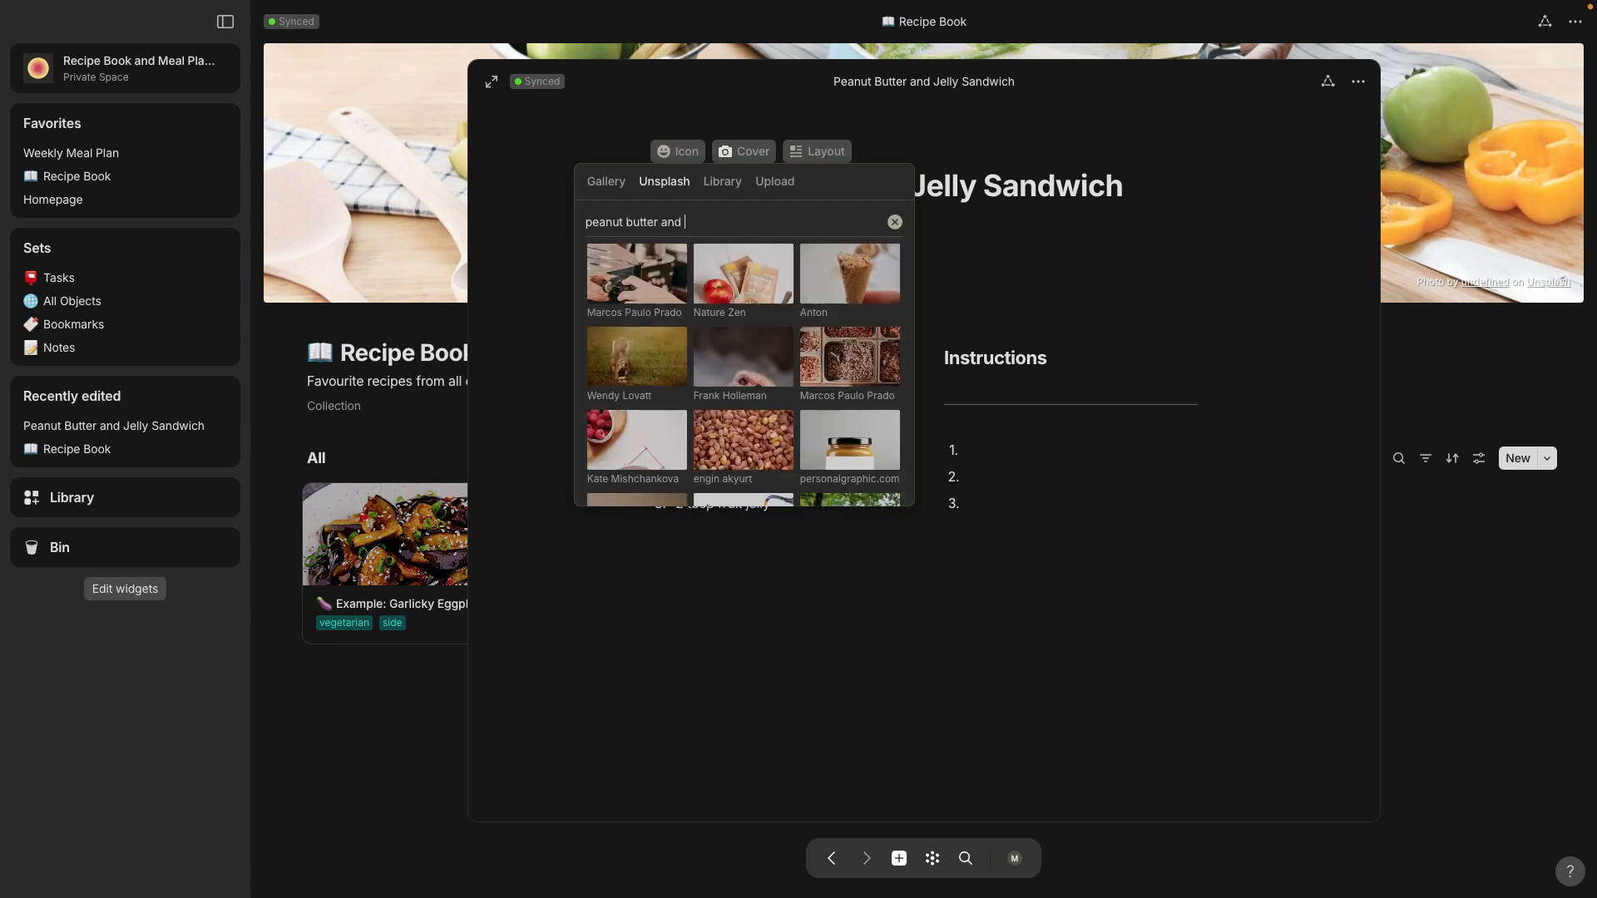
pyautogui.write(' jelly')
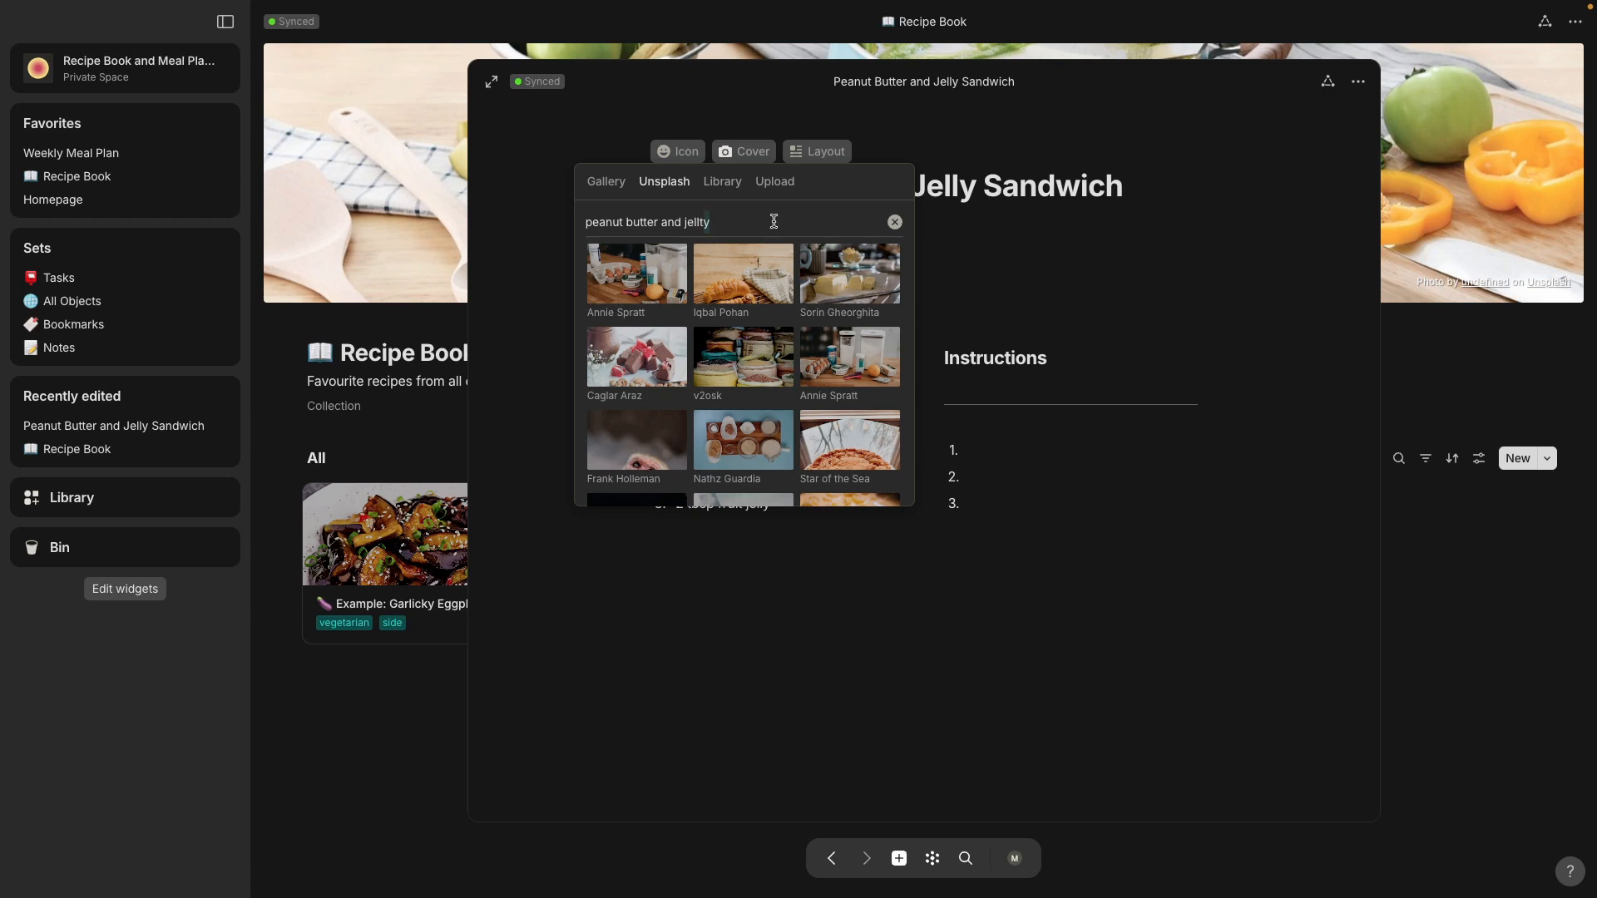
pyautogui.press('BackSpace')
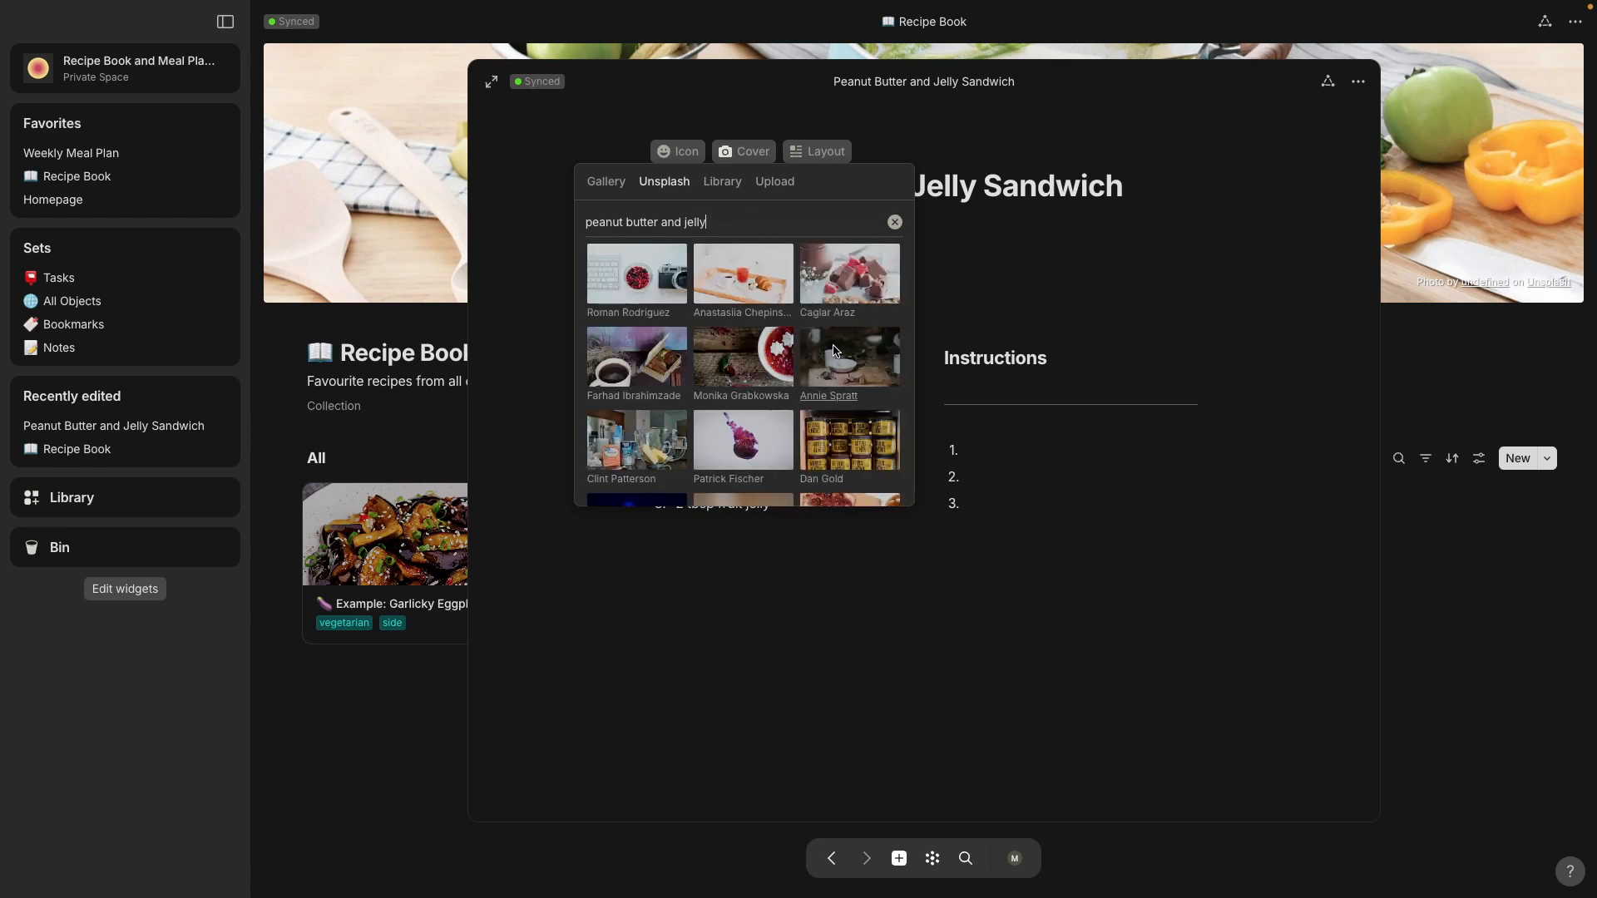
pyautogui.scroll(-3, 834, 350)
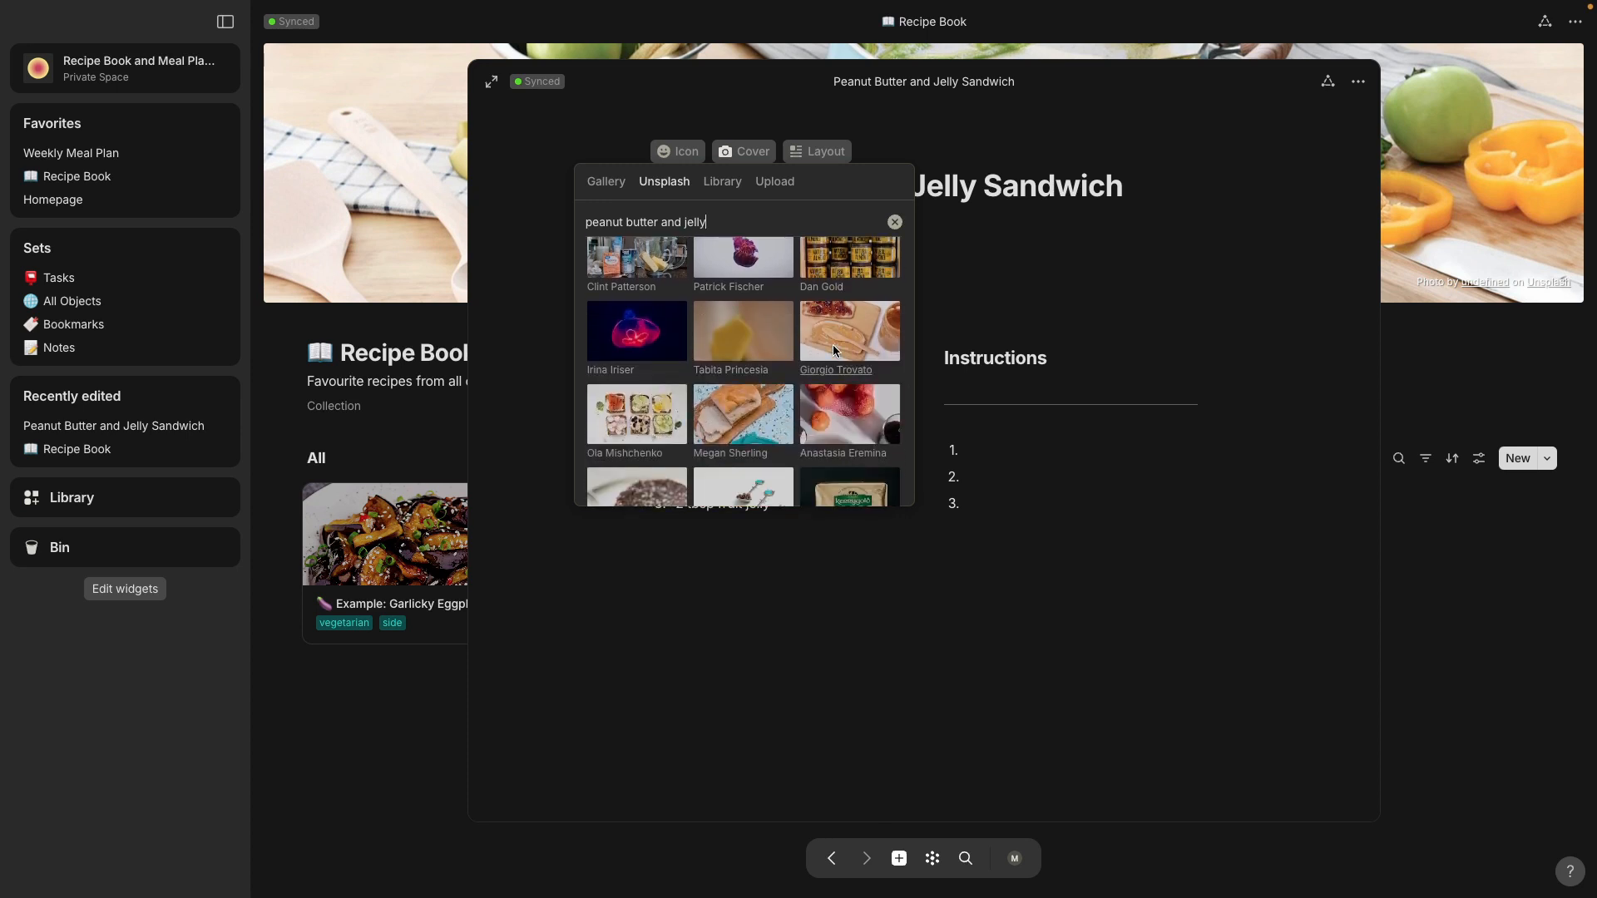
pyautogui.click(848, 333)
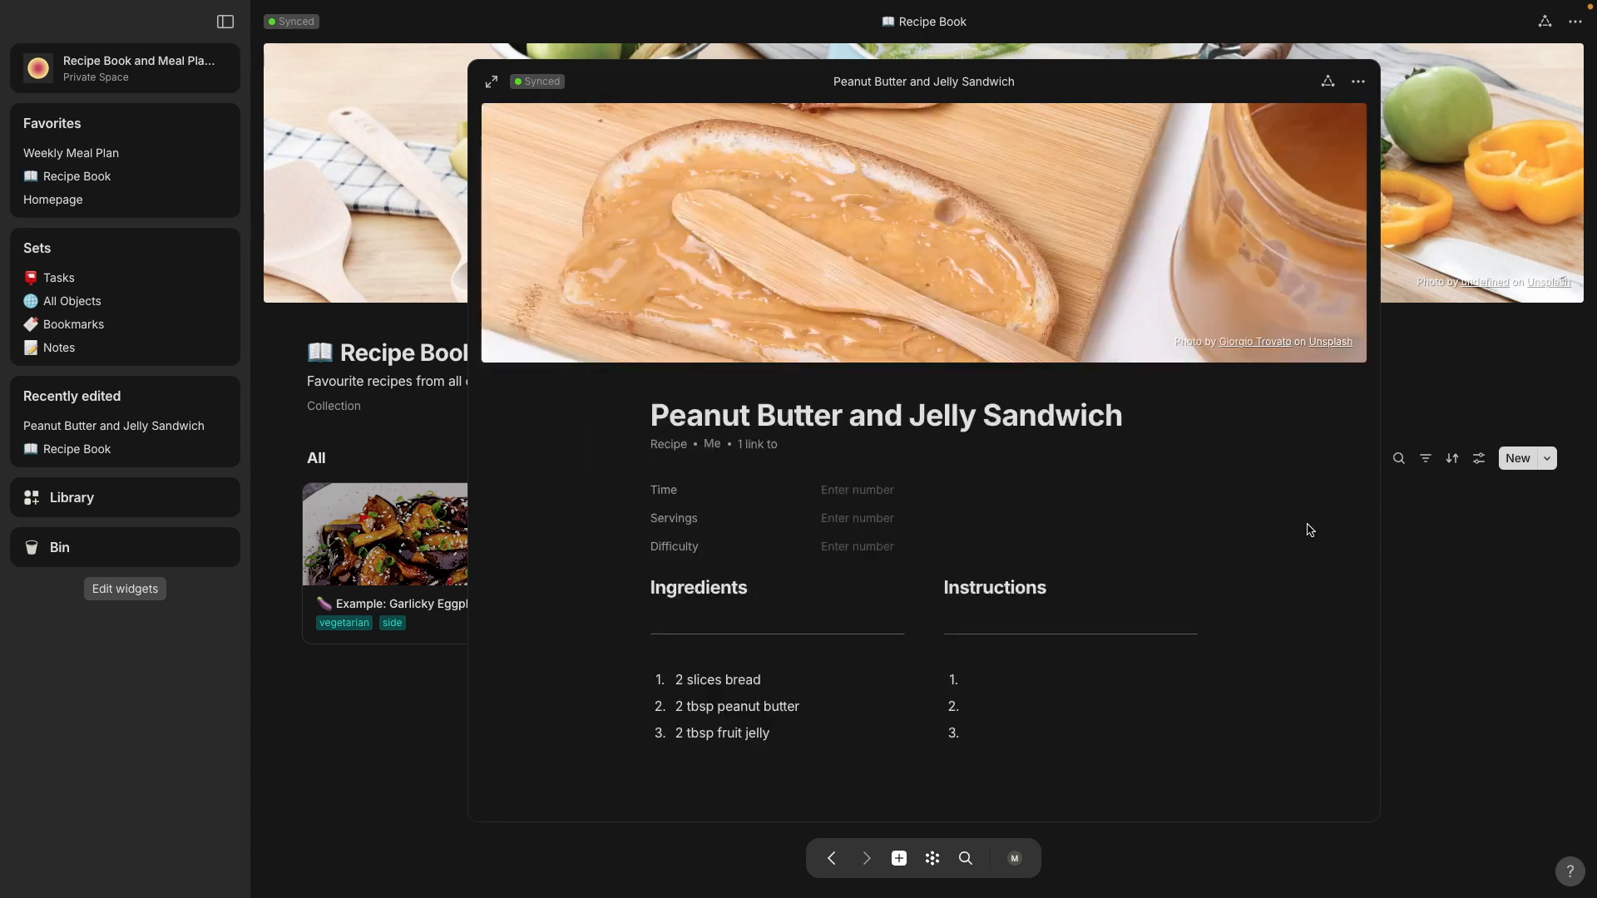
pyautogui.click(382, 665)
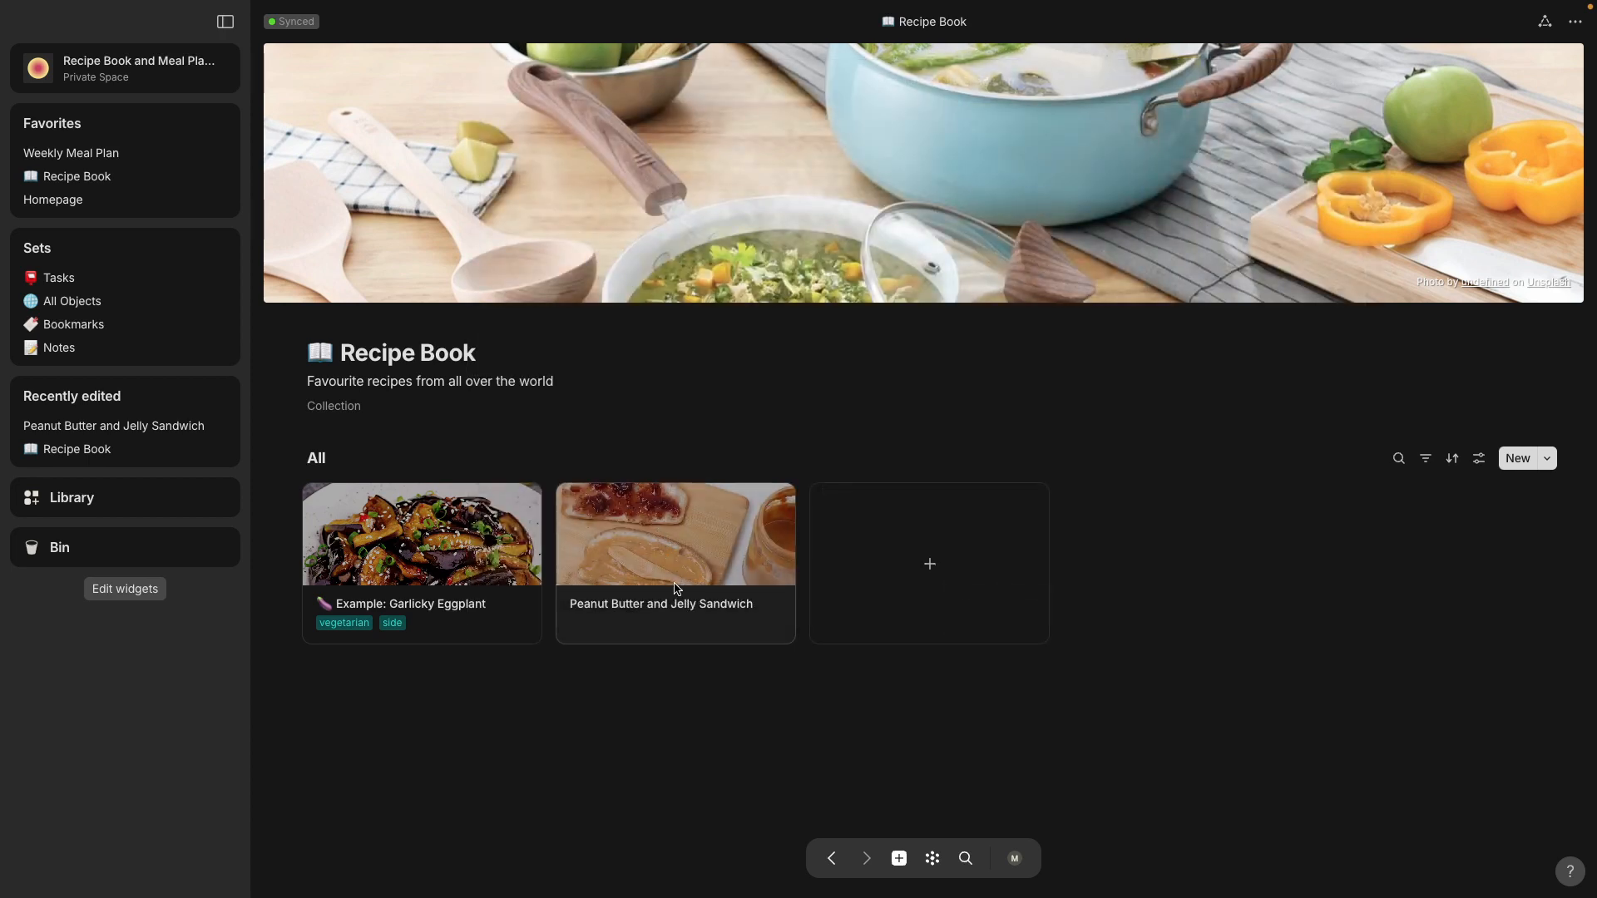
# Step: Reopen the Peanut Butter and Jelly Sandwich recipe and assign it the vegetarian tag in its relations
pyautogui.click(697, 521)
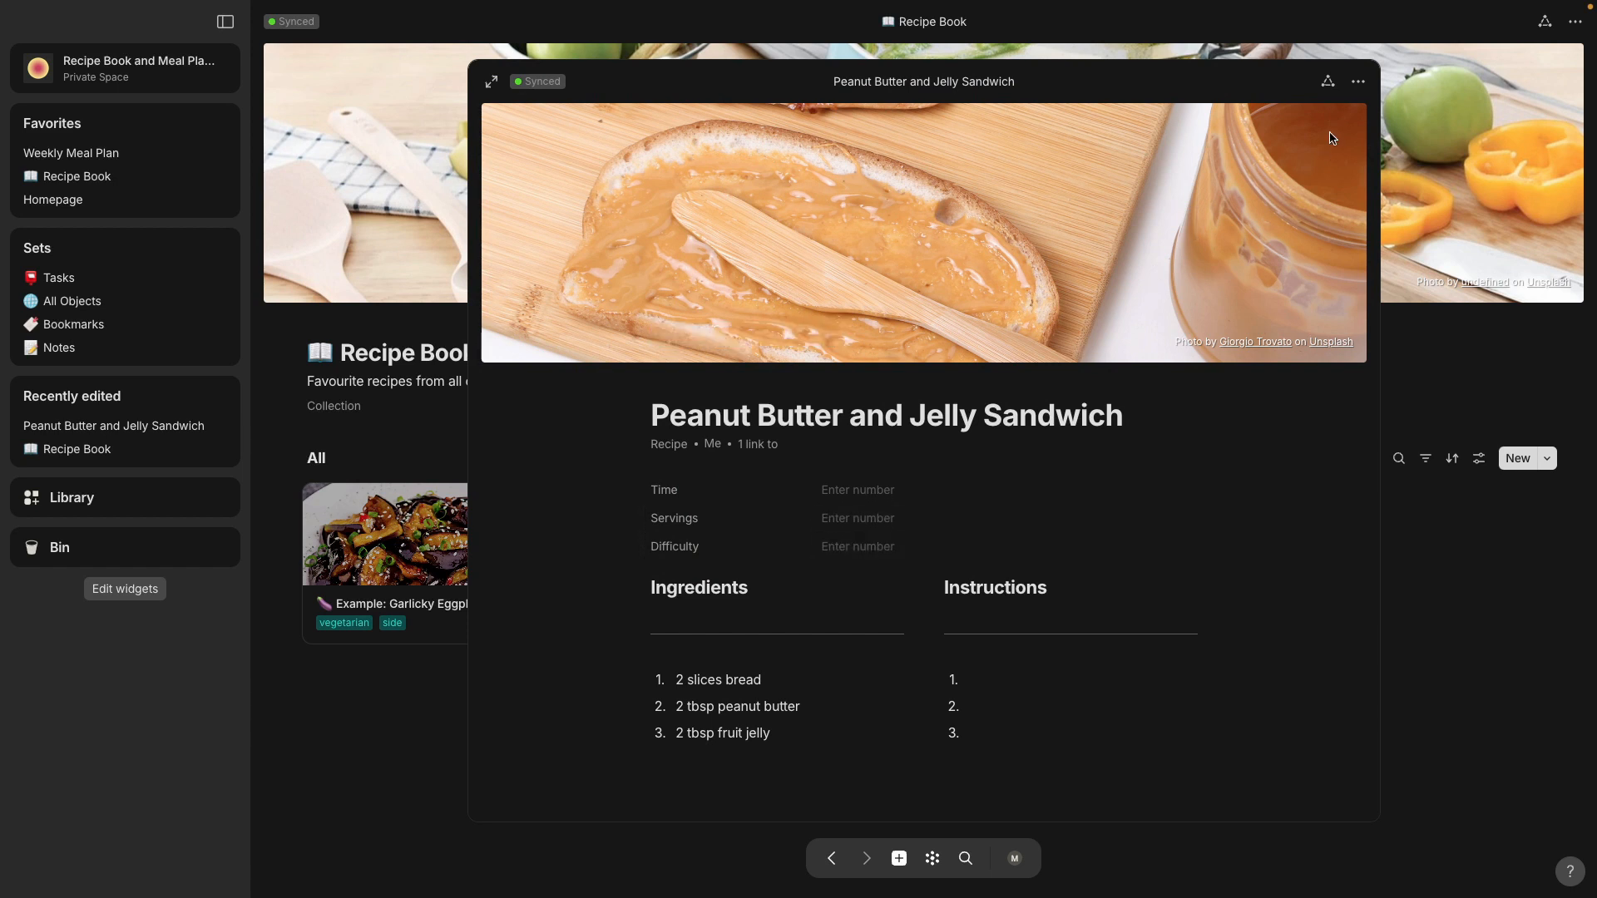
pyautogui.click(1330, 84)
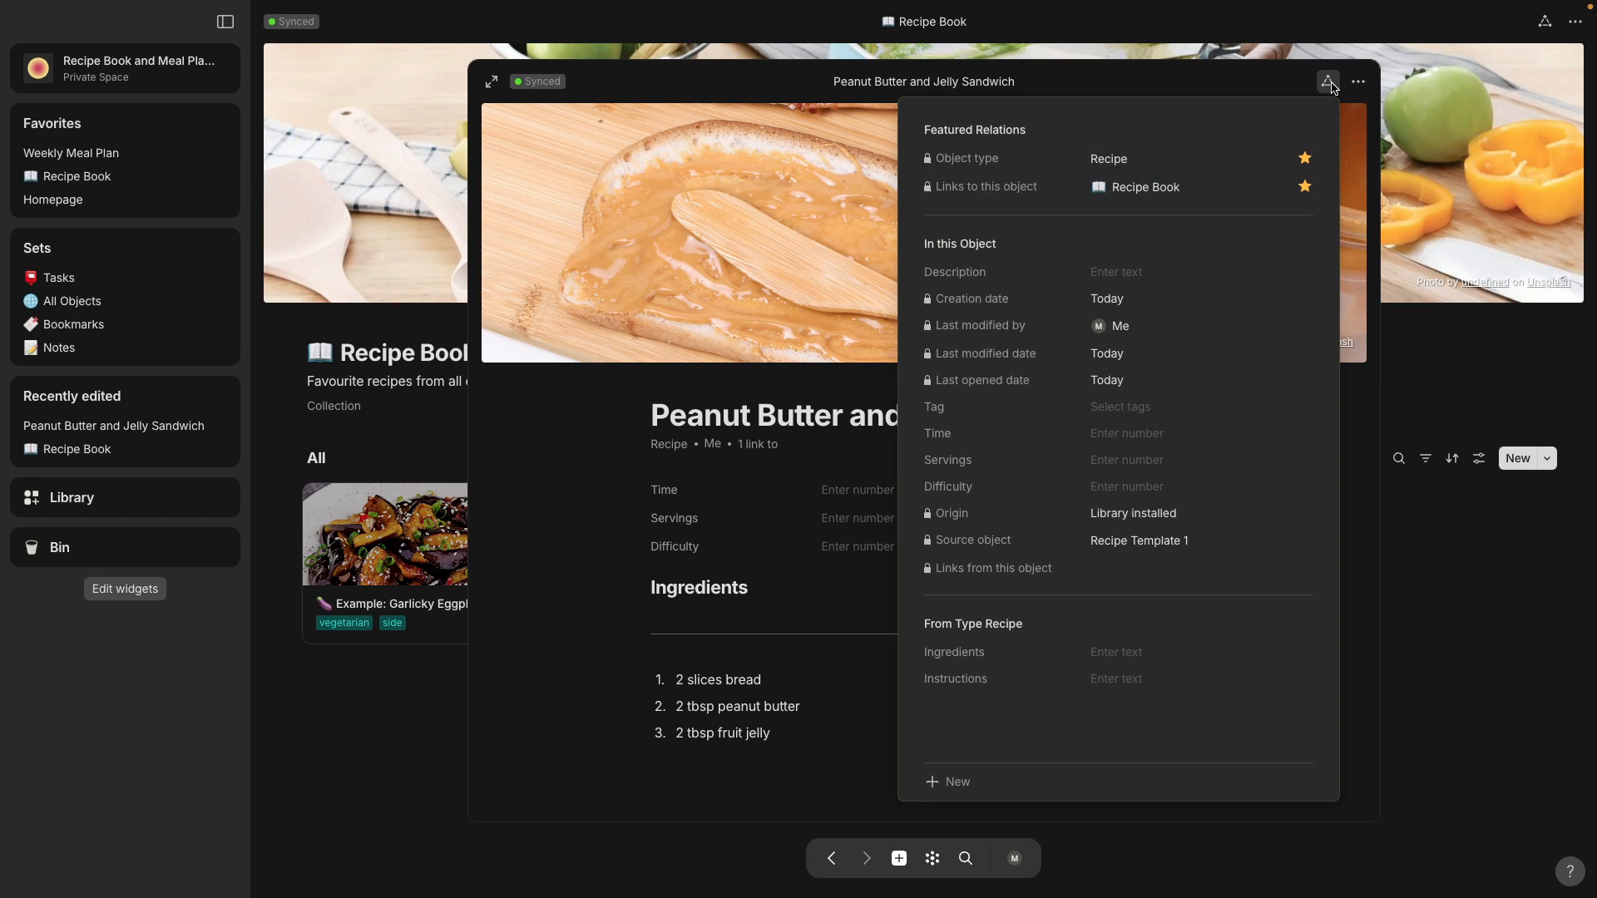
pyautogui.click(1116, 407)
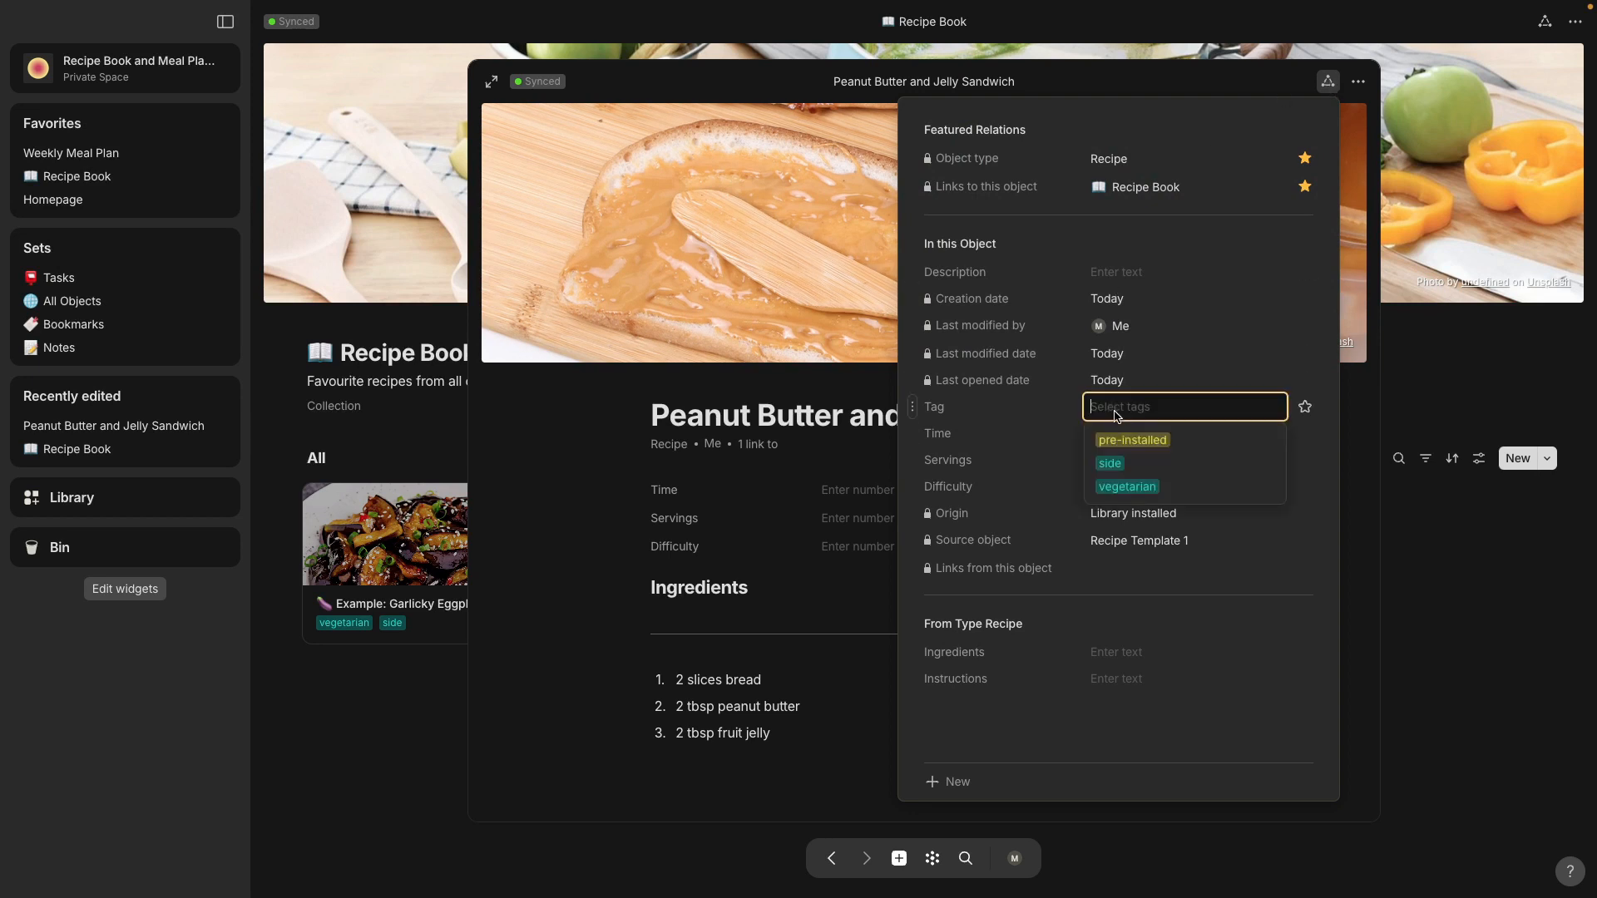
pyautogui.click(1110, 488)
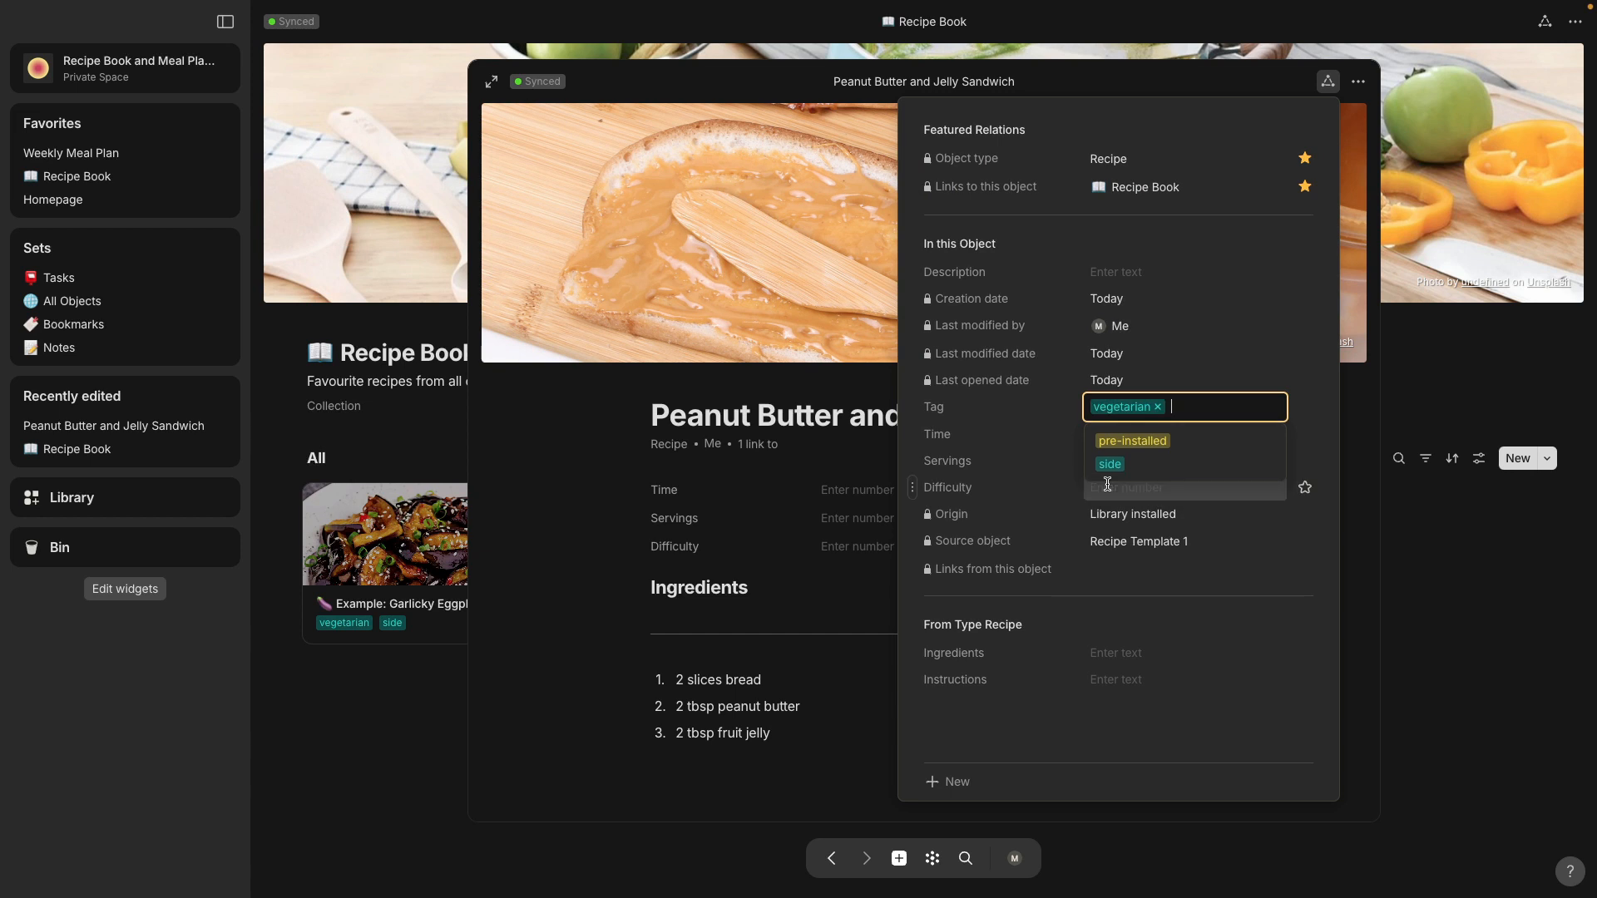
pyautogui.click(1363, 420)
pyautogui.click(1362, 420)
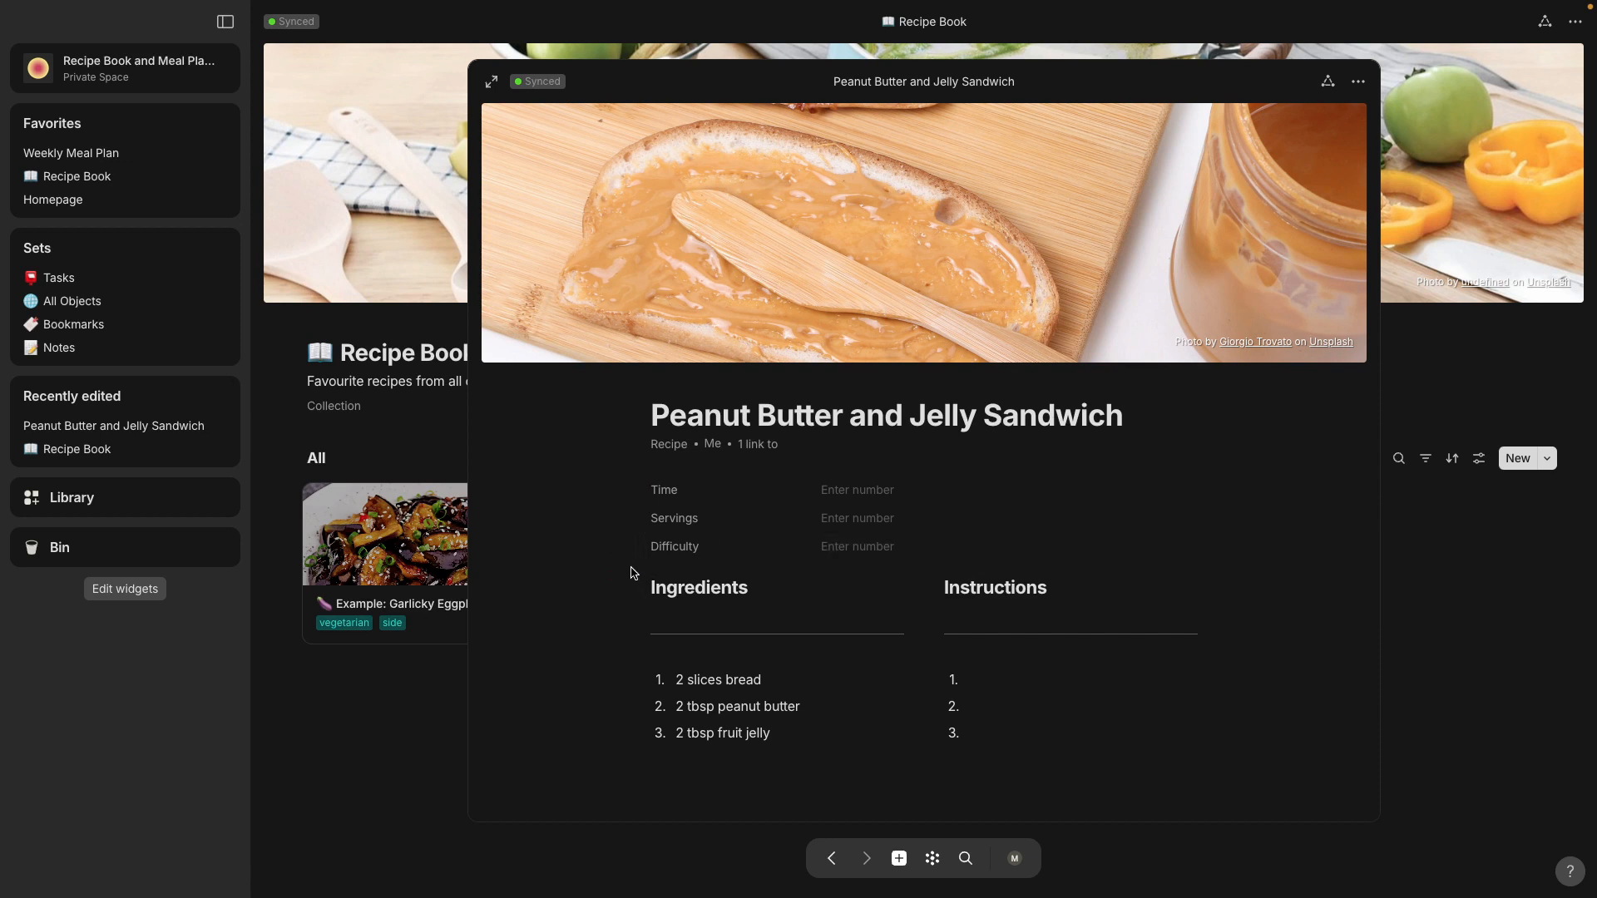
# Step: Insert the Tag relation as a block directly below Difficulty in the Peanut Butter and Jelly Sandwich recipe
pyautogui.moveTo(621, 576)
pyautogui.click(621, 575)
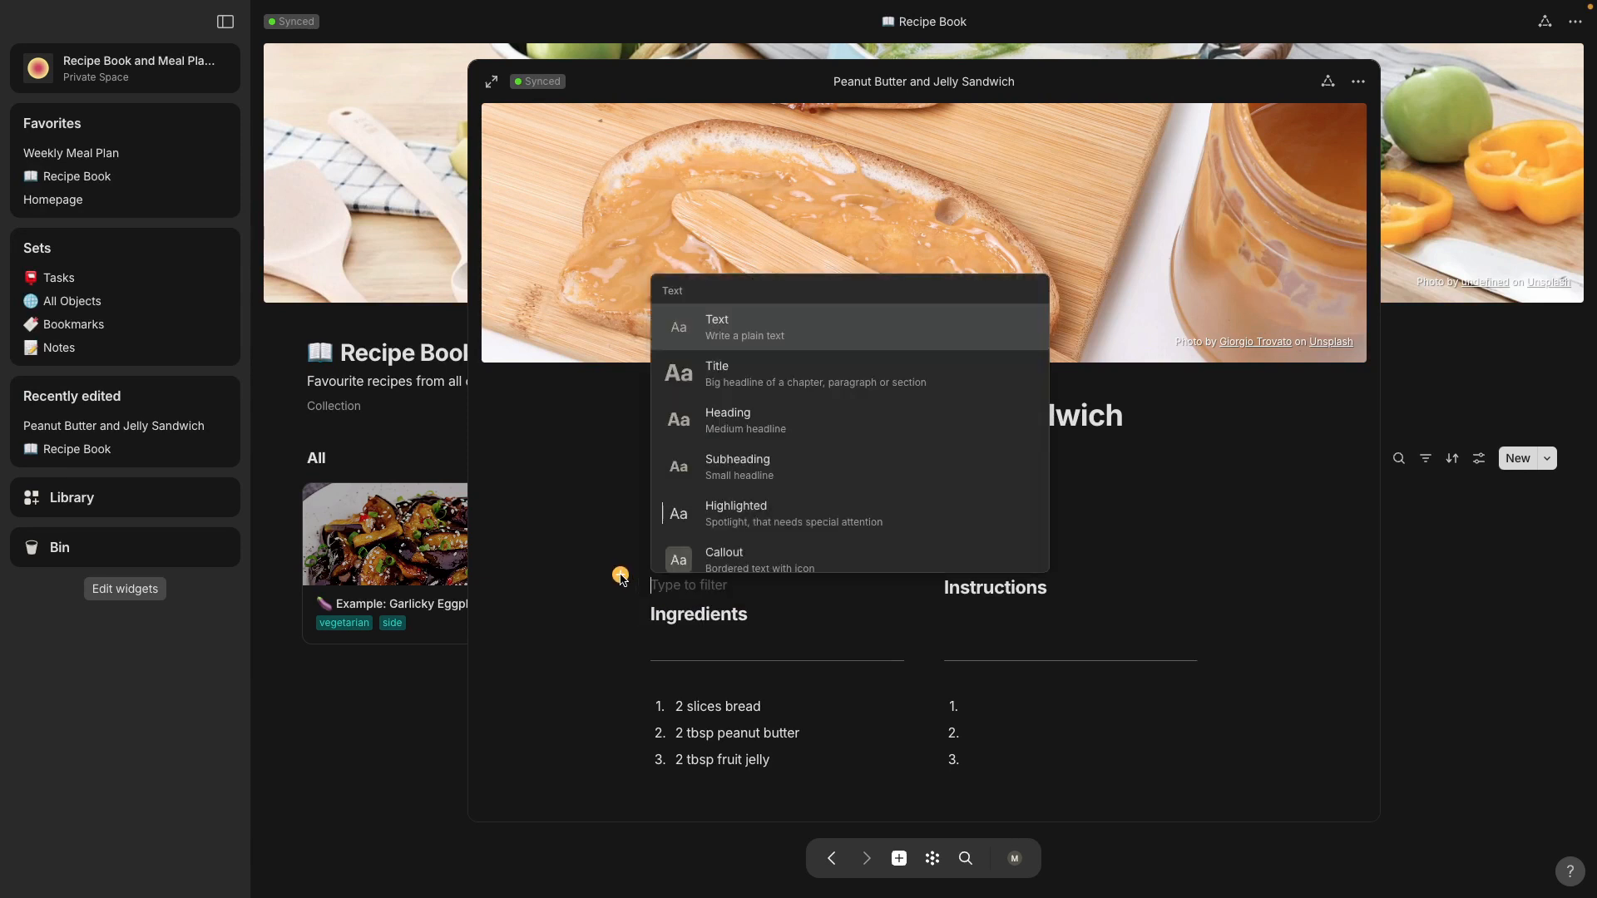
pyautogui.click(573, 582)
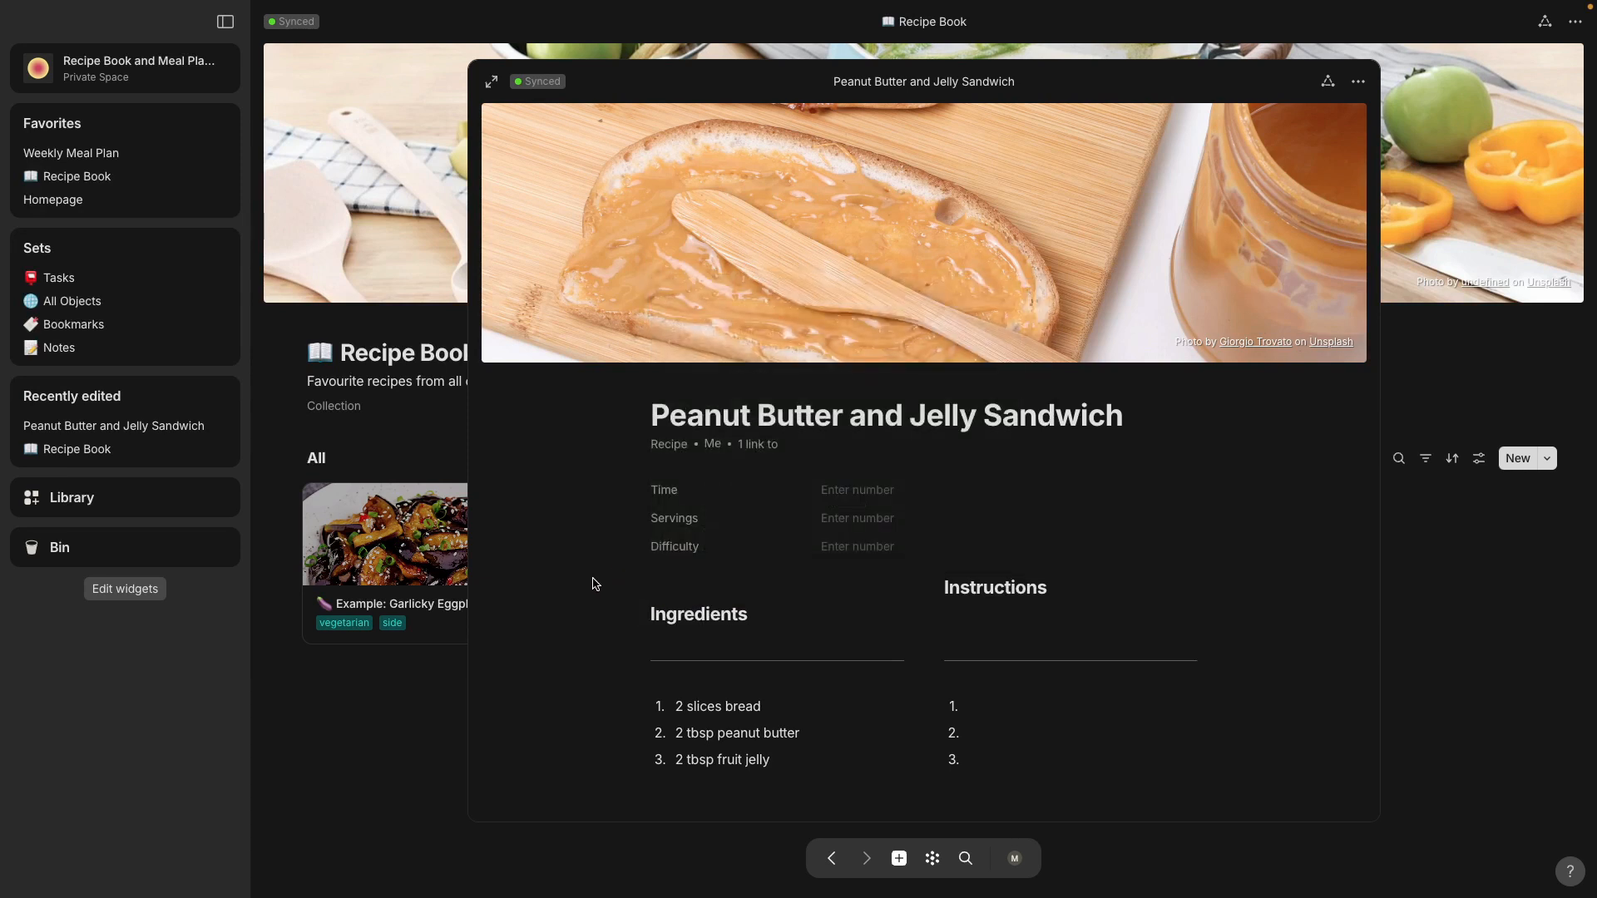
pyautogui.moveTo(640, 585); pyautogui.dragTo(632, 564)
pyautogui.click(676, 577)
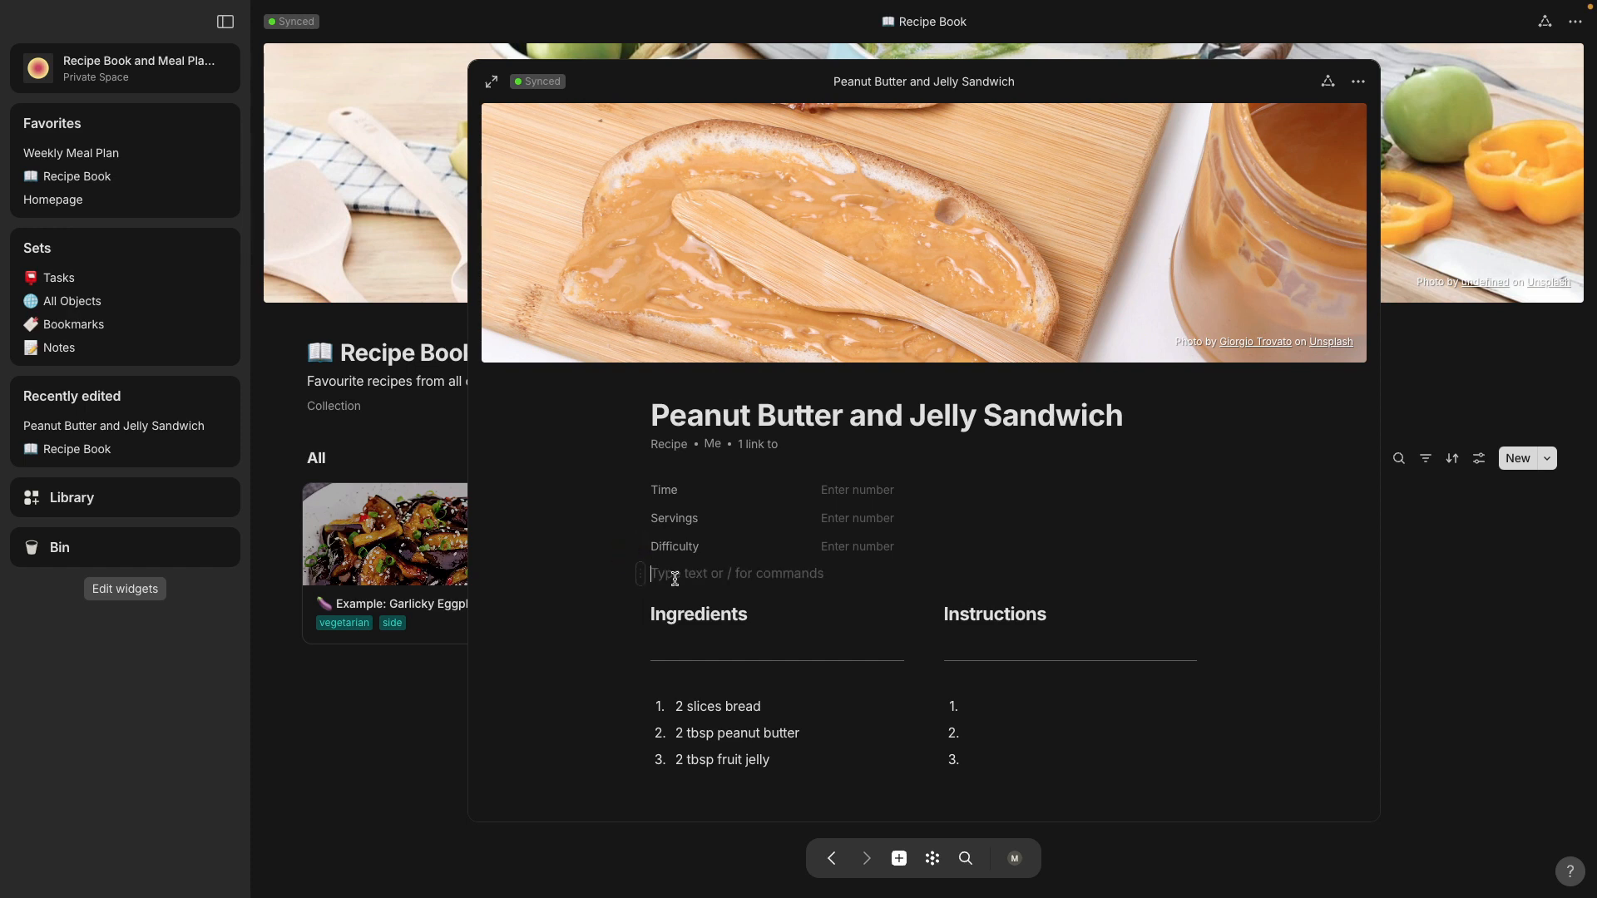
pyautogui.write('/re')
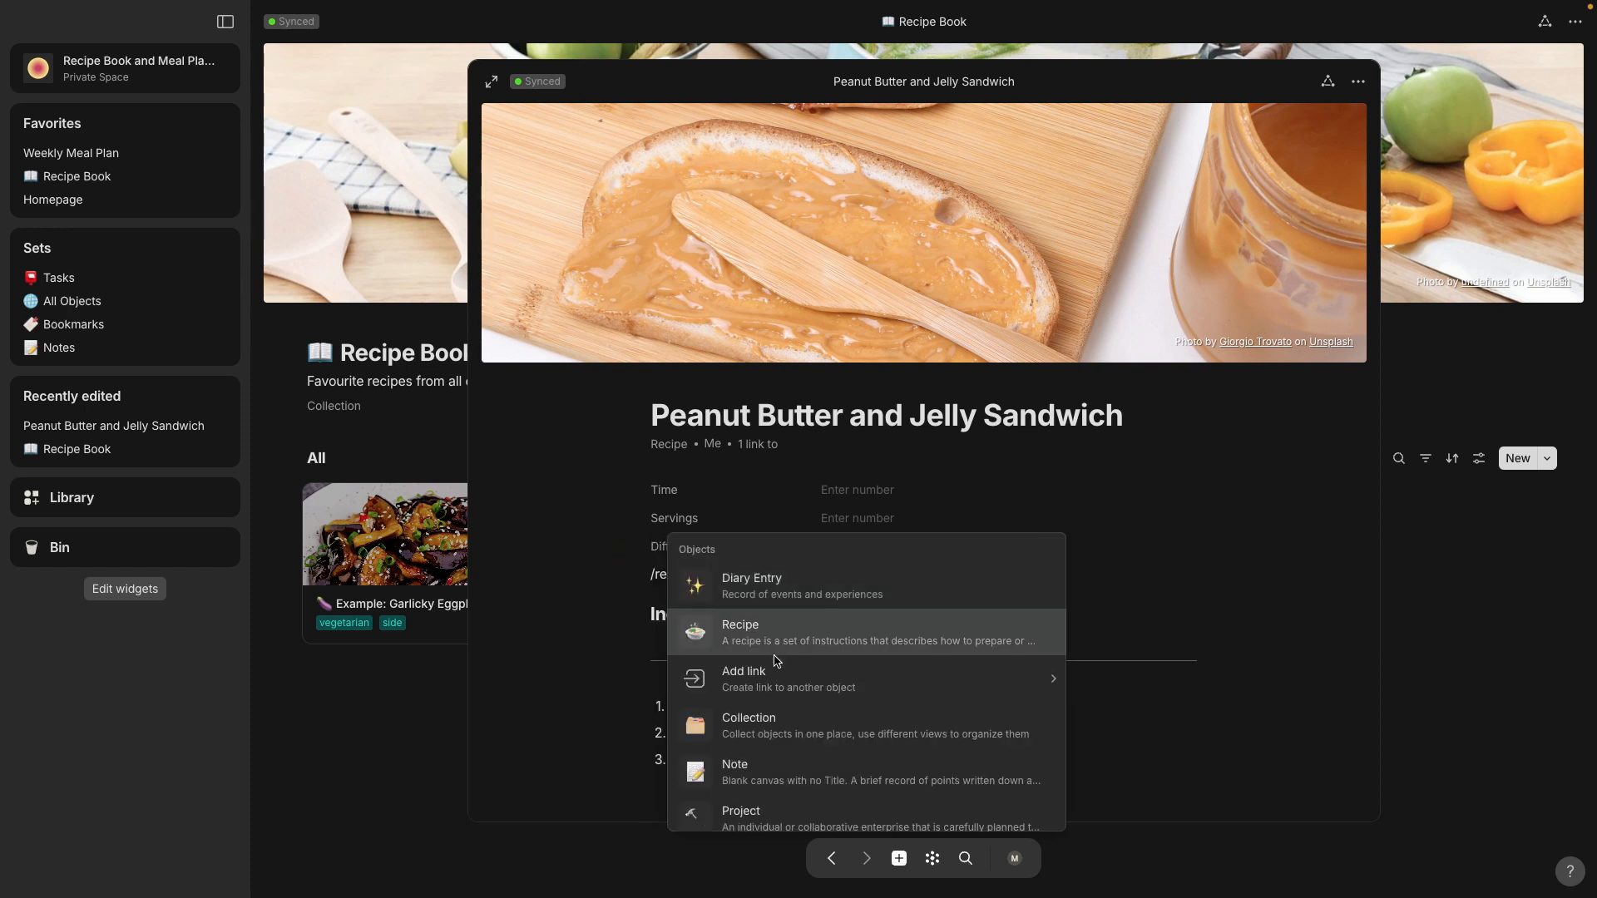
pyautogui.scroll(-5, 786, 728)
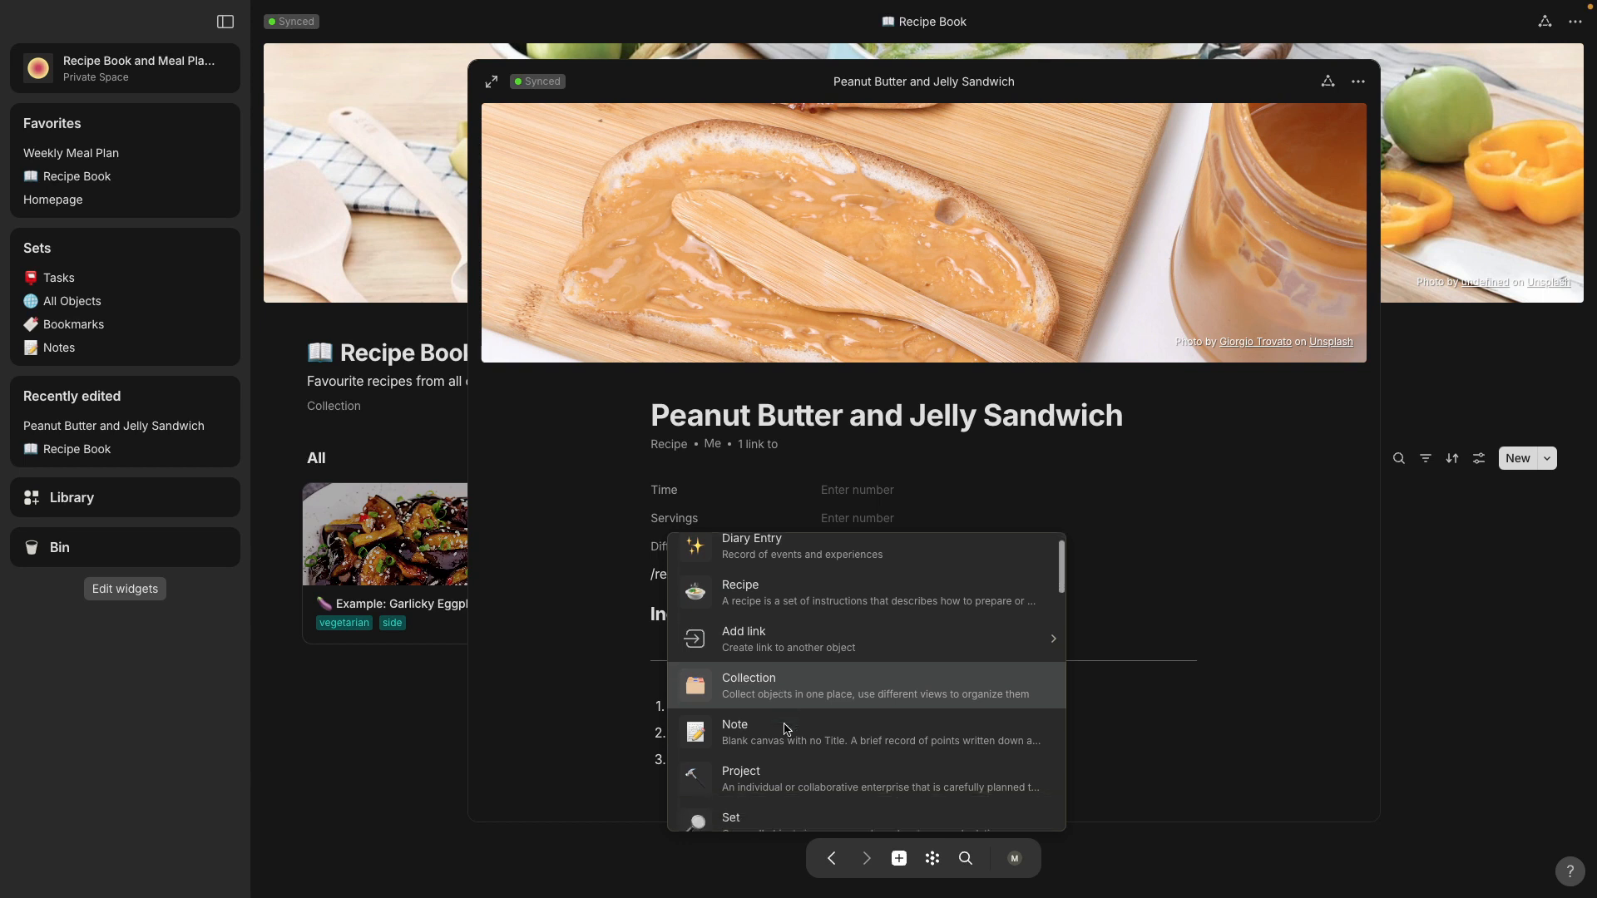
pyautogui.scroll(-10, 786, 728)
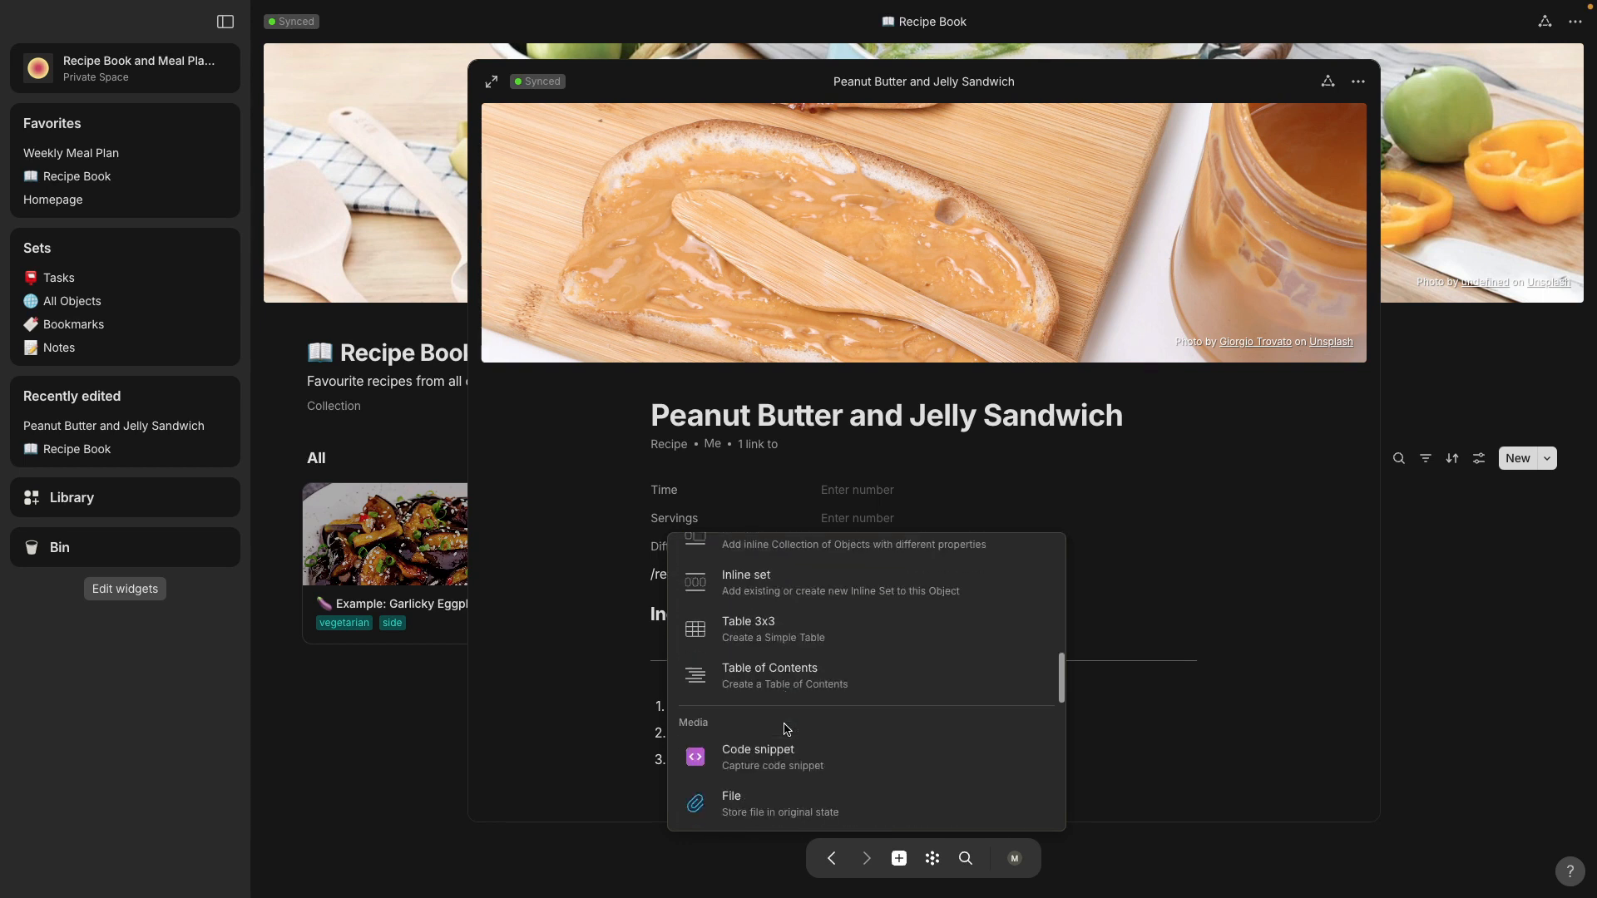
pyautogui.scroll(-10, 787, 729)
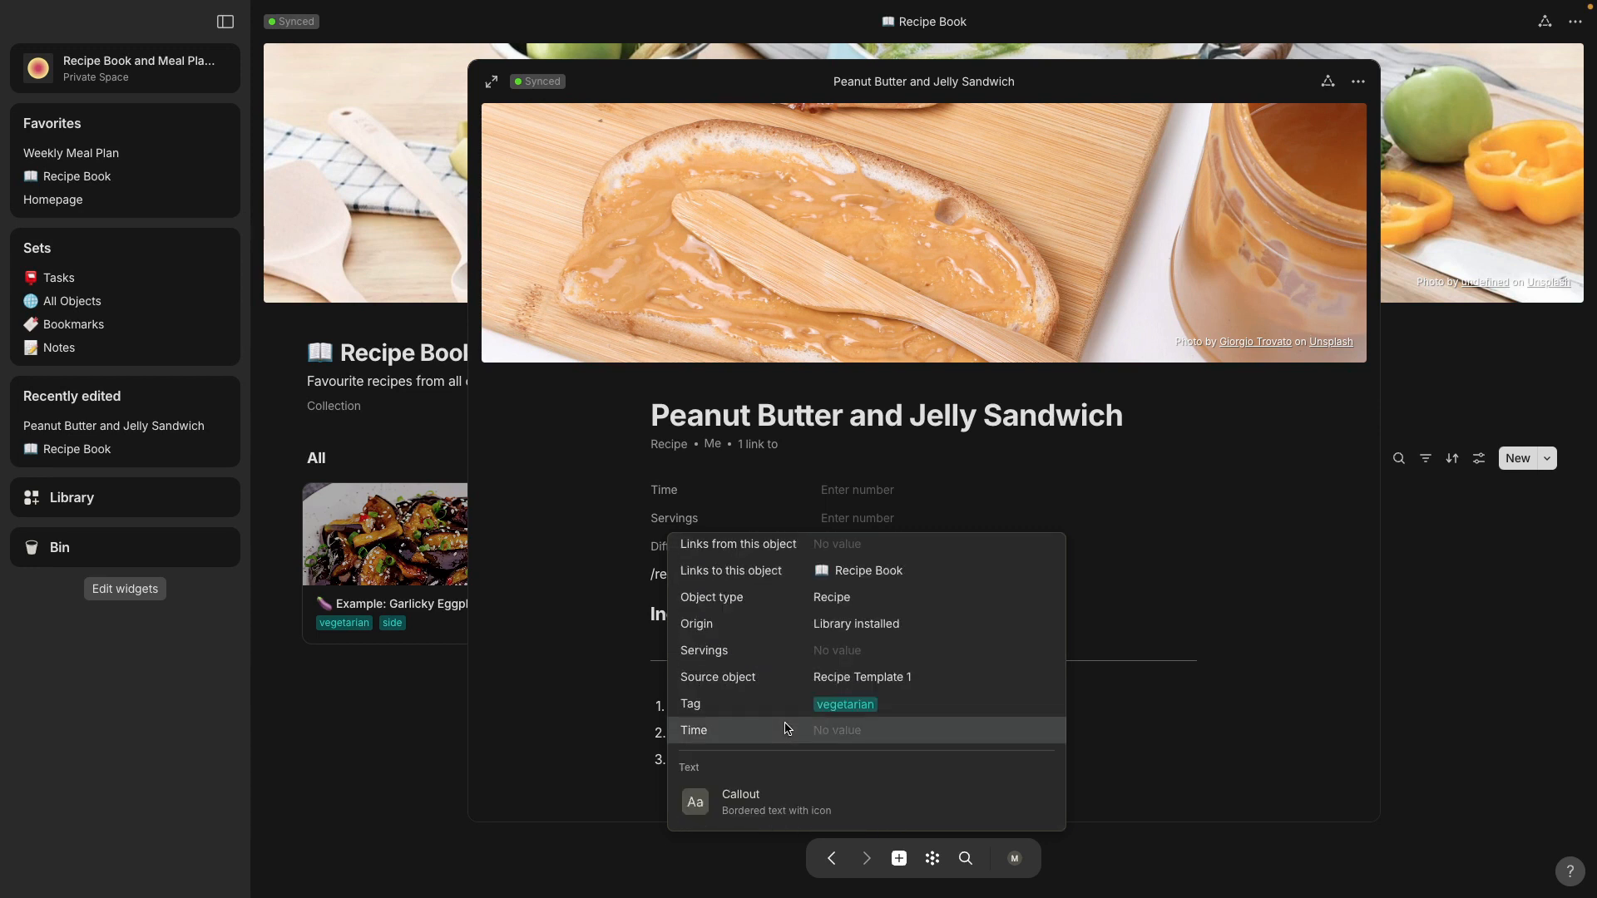
pyautogui.click(786, 712)
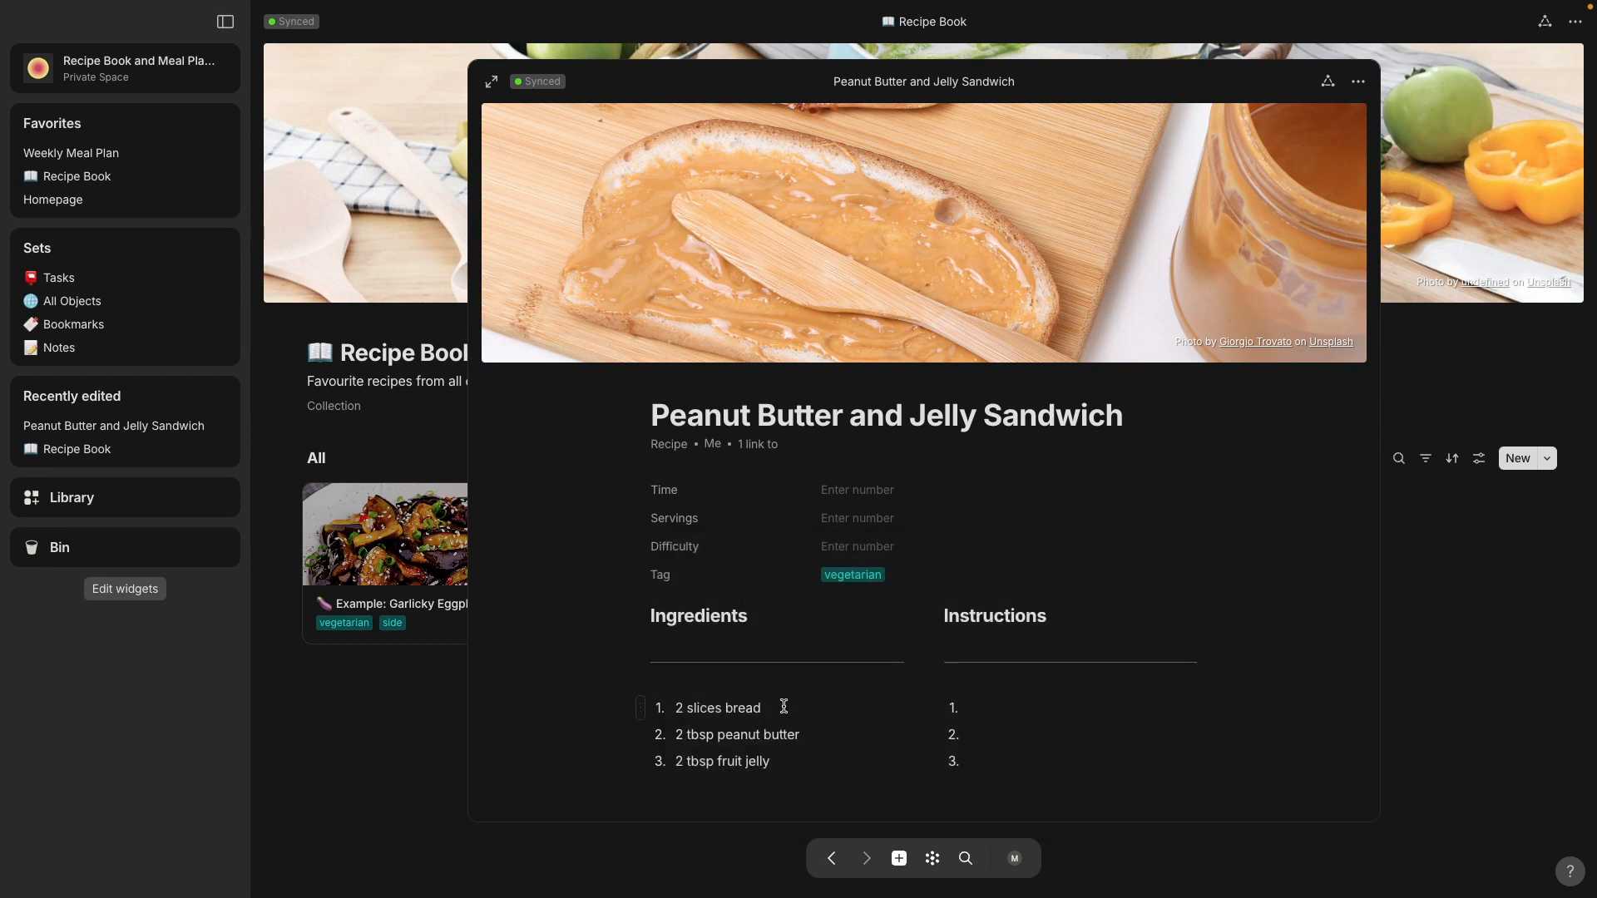
# Step: Create a new tag option "main" in the recipe's Tag relation and close the recipe
pyautogui.click(921, 576)
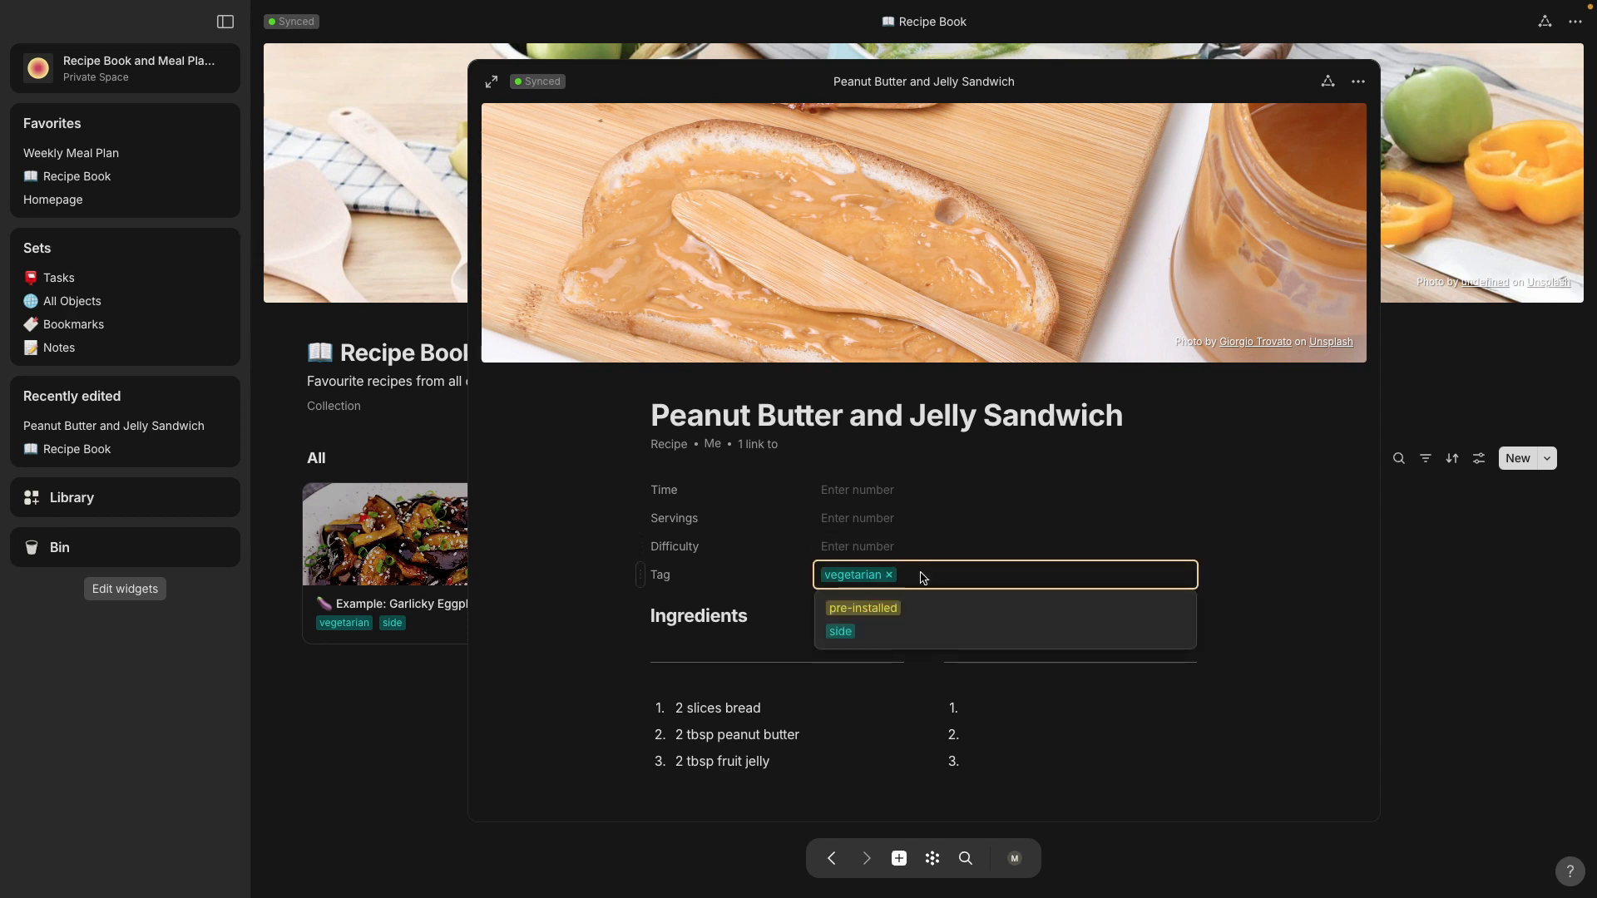
pyautogui.write('main')
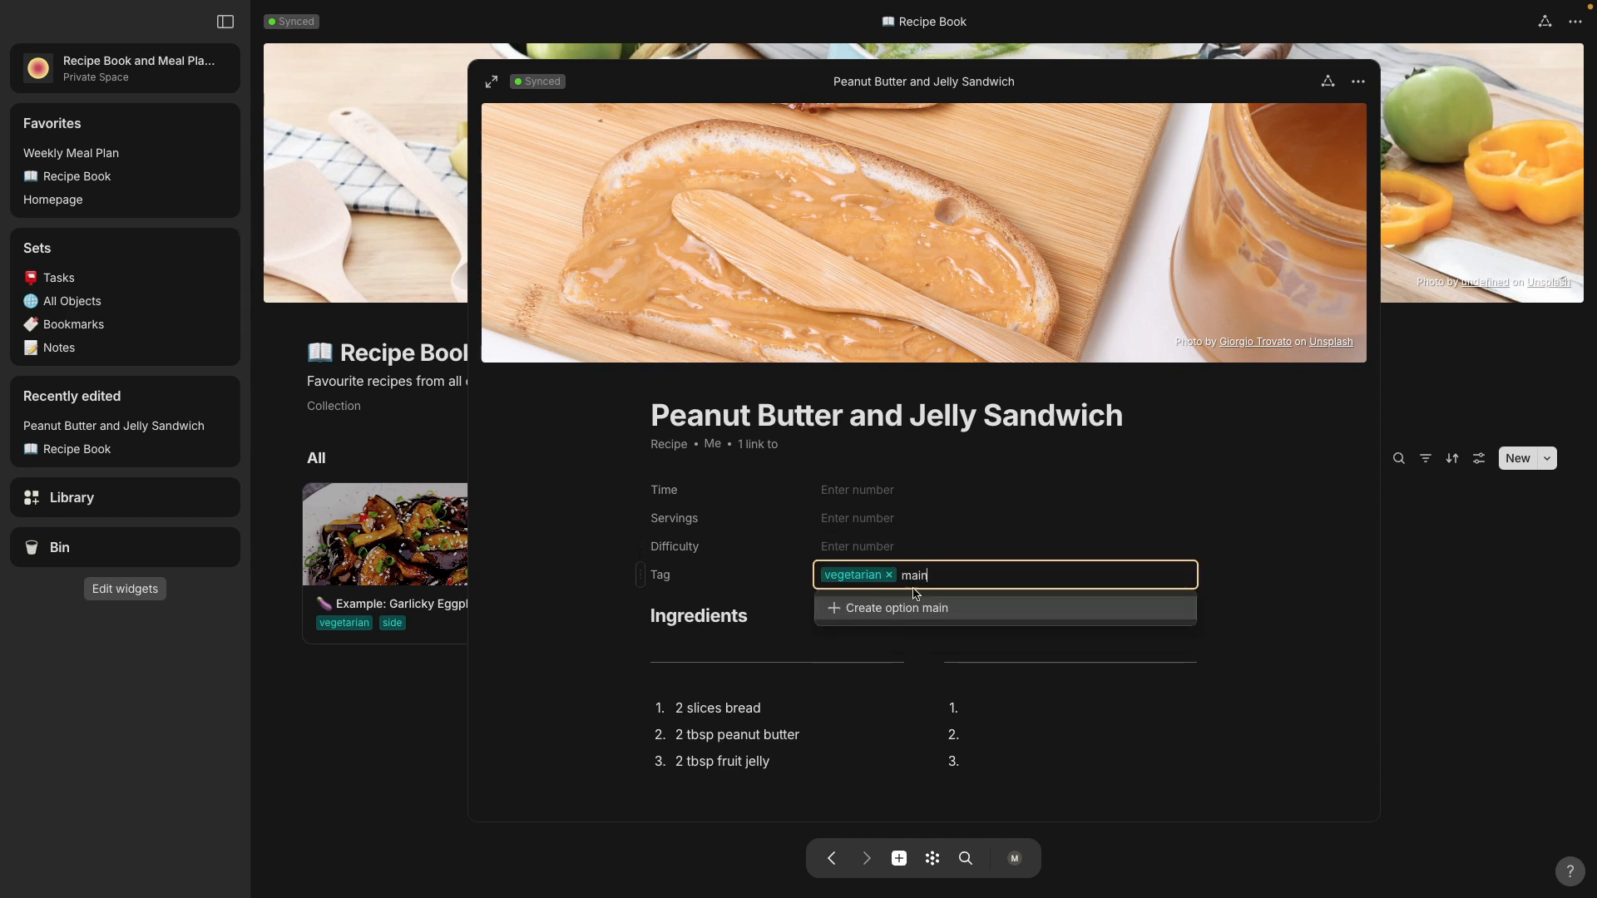
pyautogui.click(898, 608)
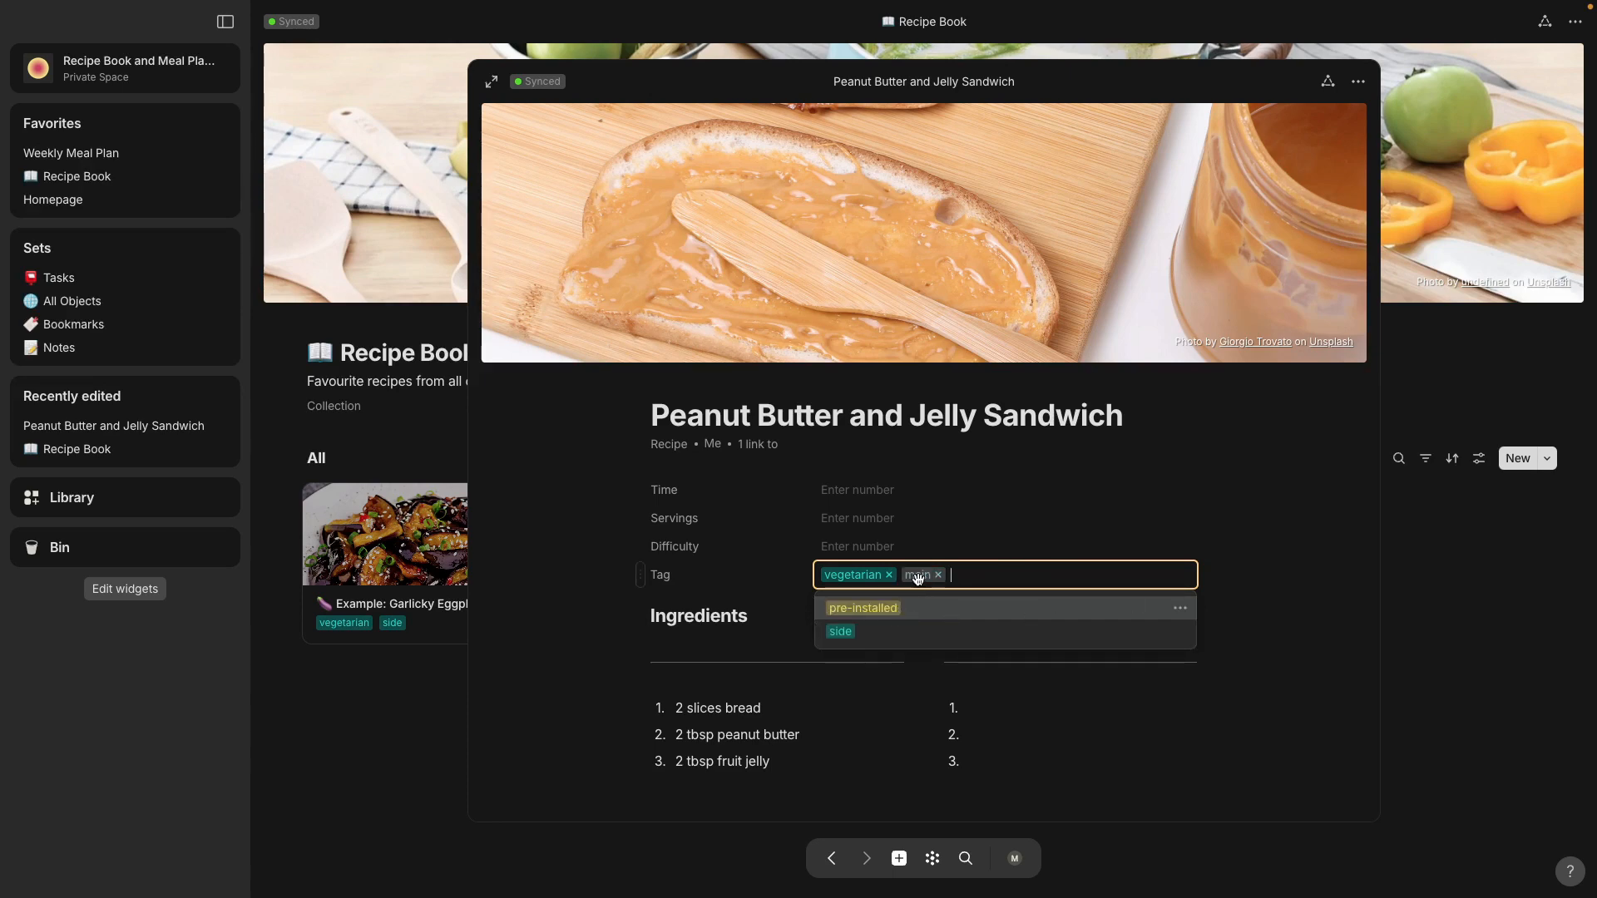
pyautogui.scroll(-2, 606, 516)
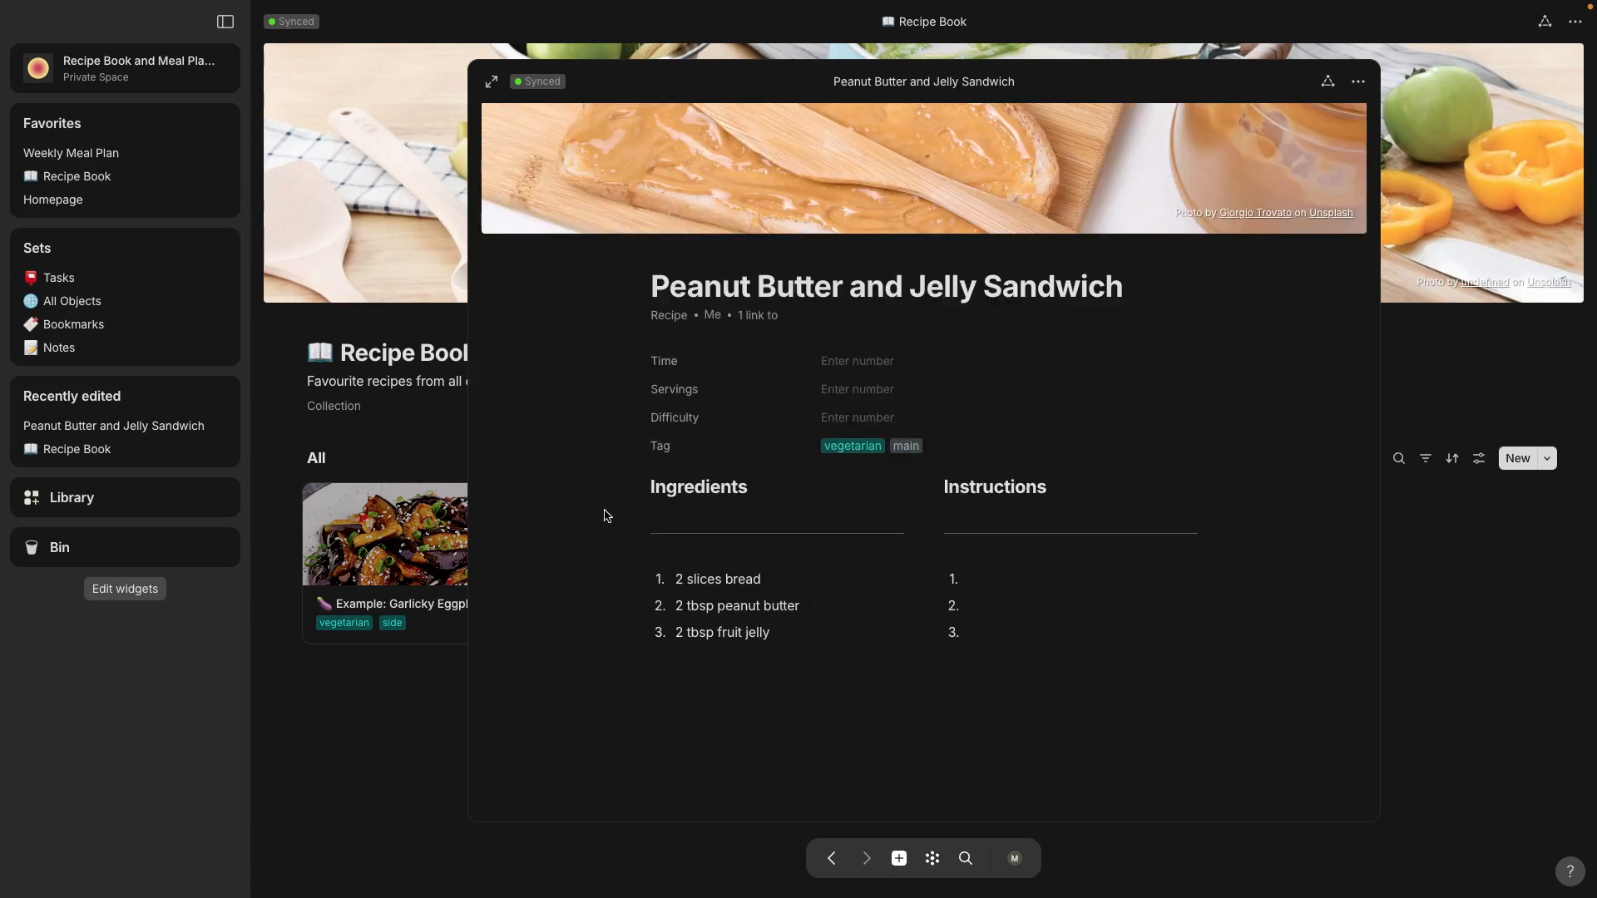
pyautogui.click(337, 693)
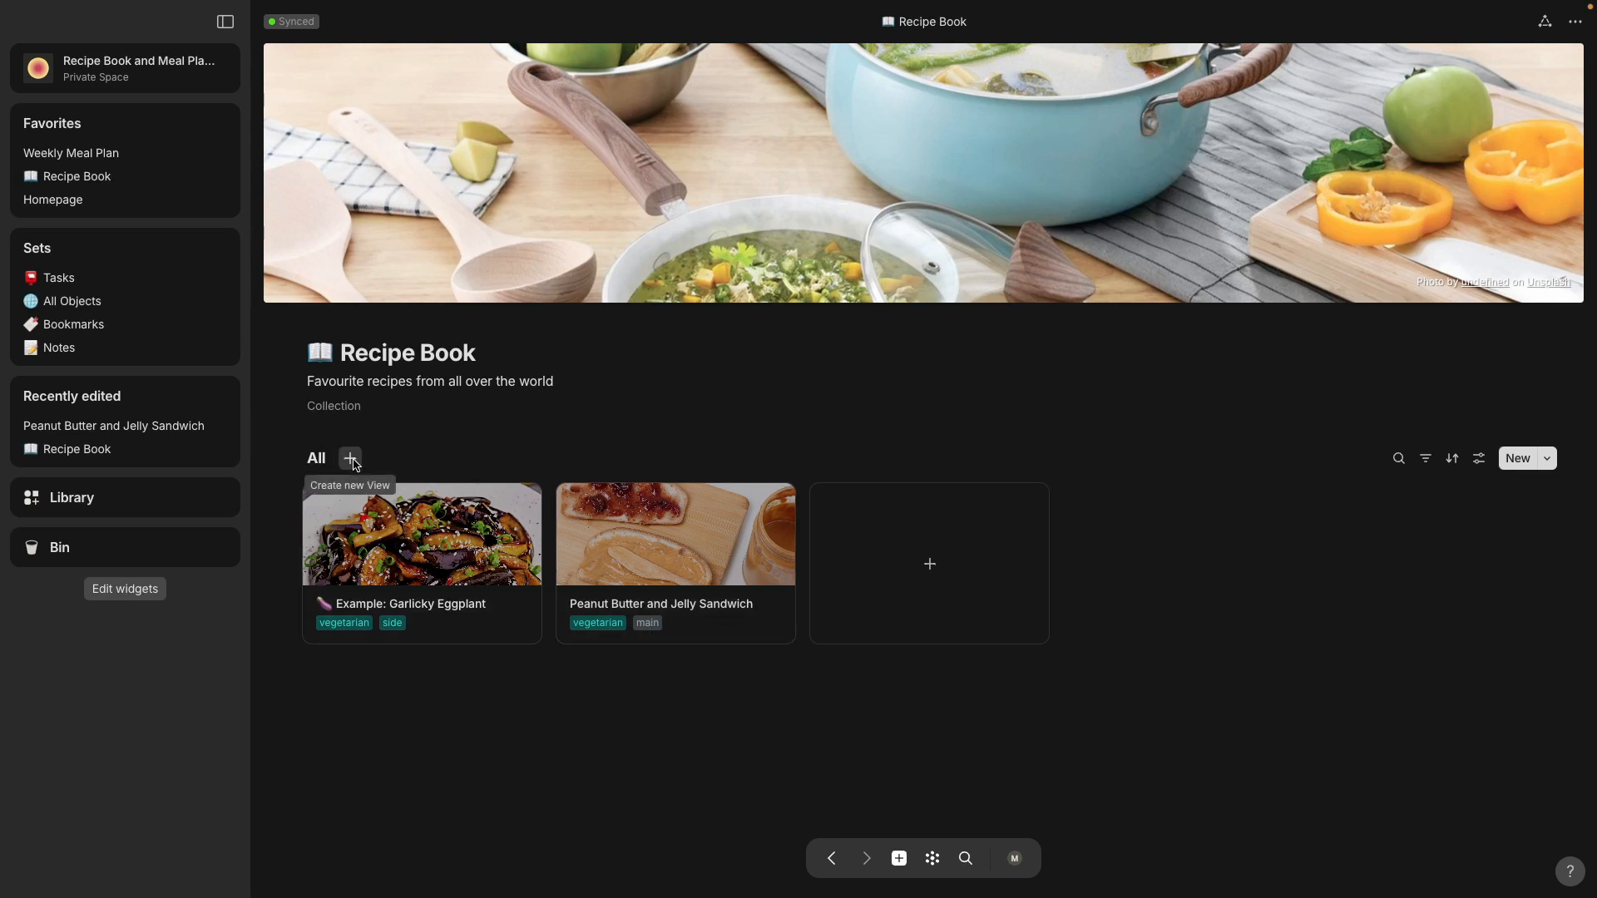
# Step: Add a new view to the Recipe Book collection with the Gallery layout and name it "Vegetarian"
pyautogui.click(352, 460)
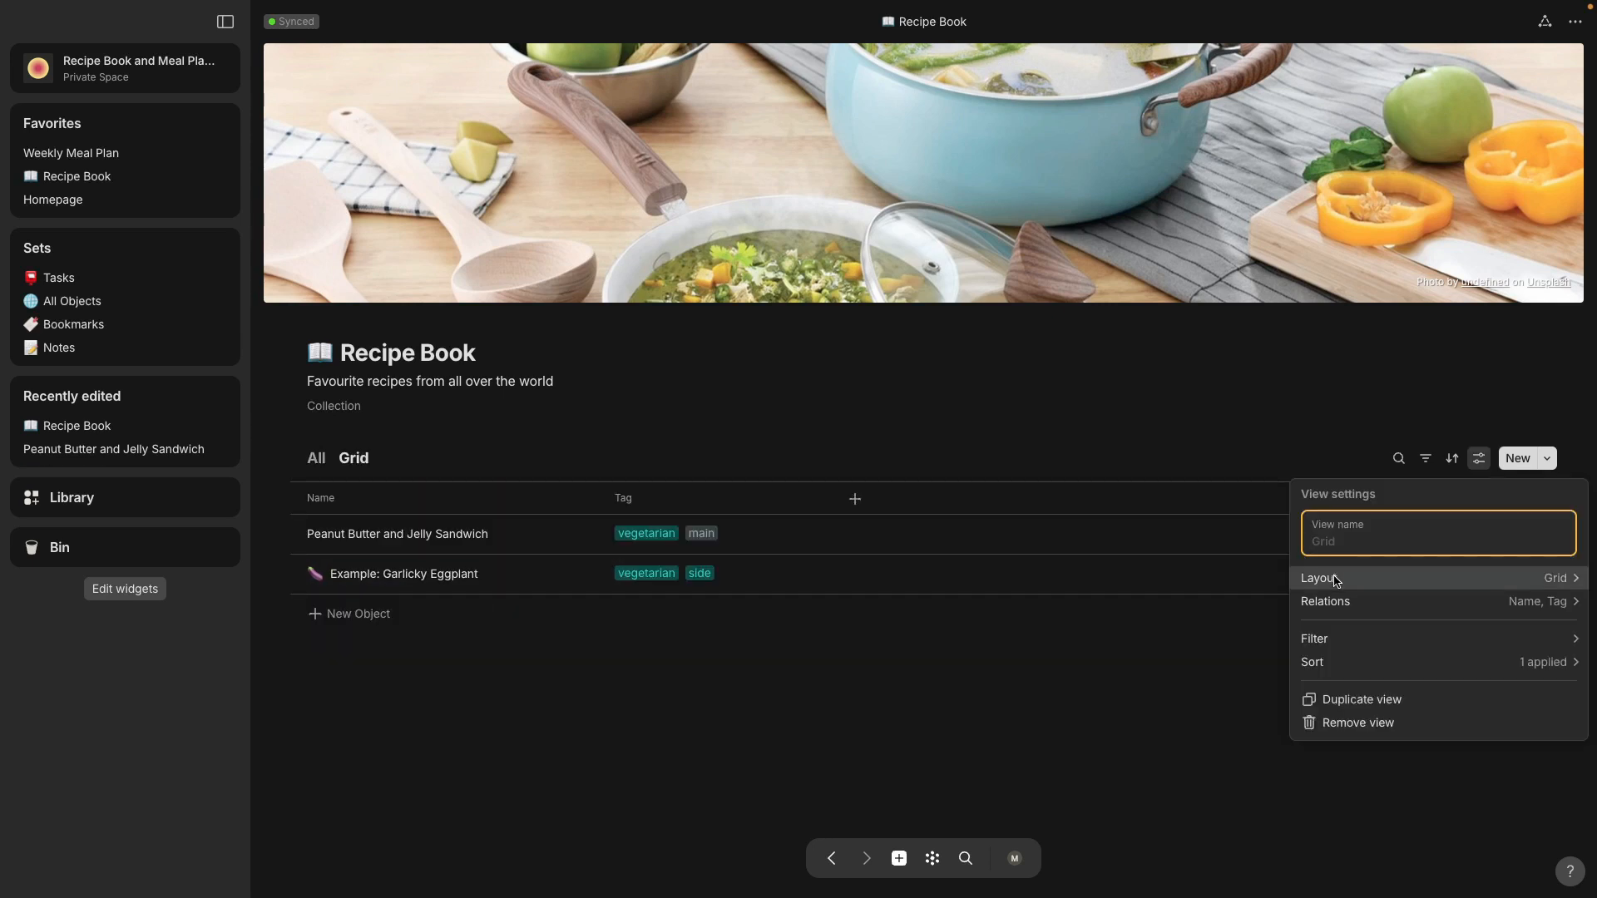
pyautogui.click(1333, 580)
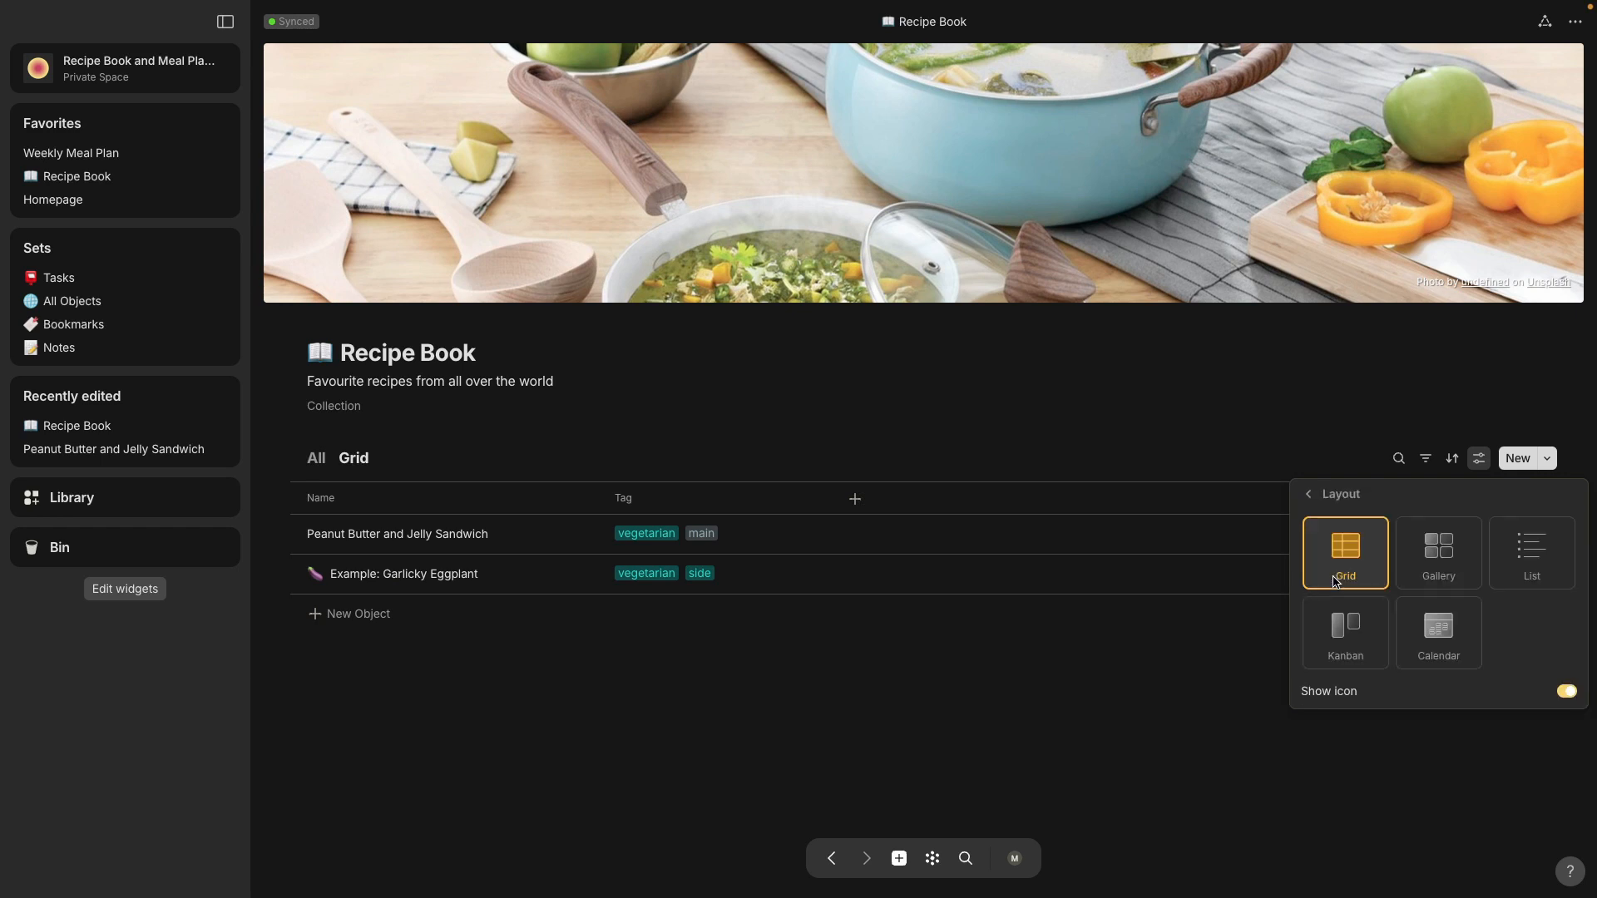
pyautogui.click(1425, 564)
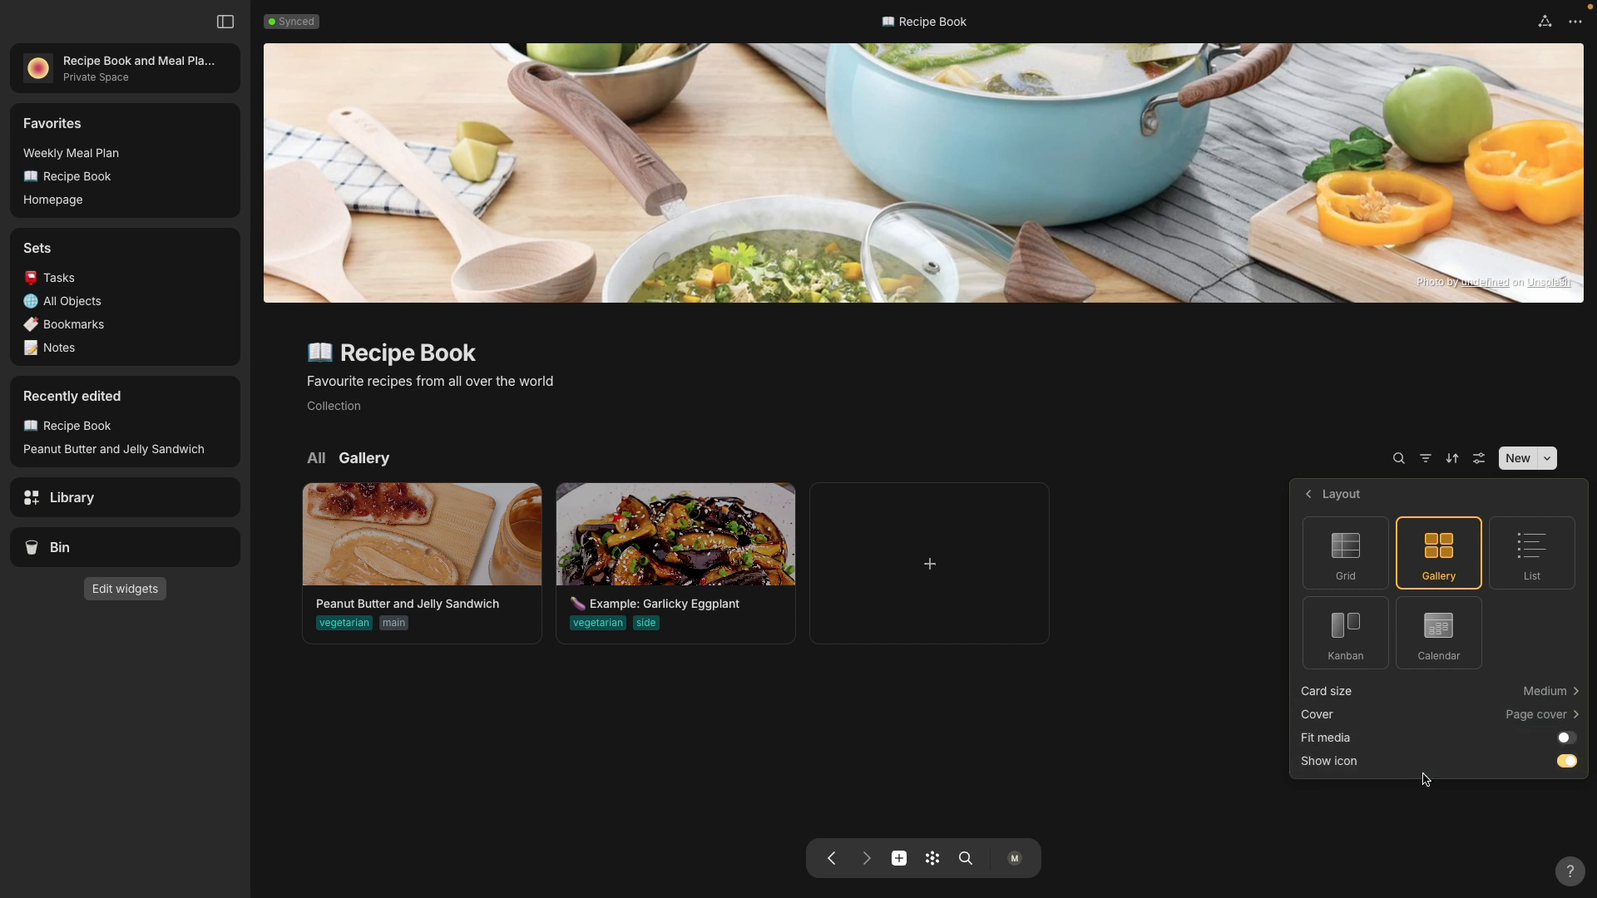
pyautogui.click(1480, 465)
pyautogui.click(1483, 465)
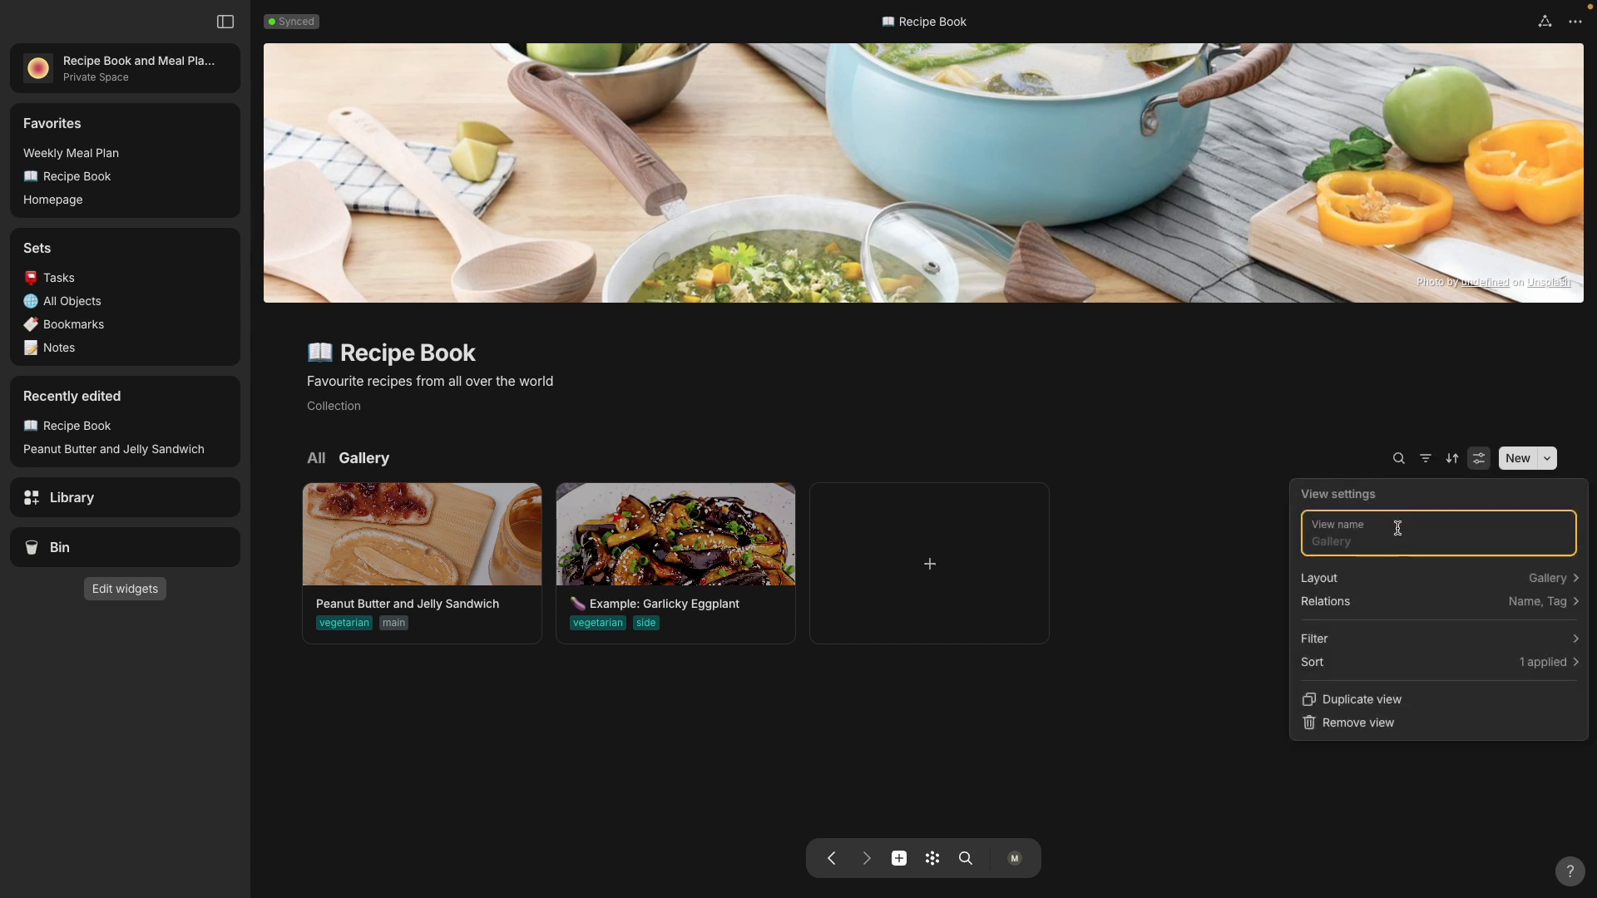
pyautogui.write('Vegetarian')
# Step: Filter the Vegetarian view to recipes whose Tag has any of "vegetarian" and close the filter settings
pyautogui.click(1415, 638)
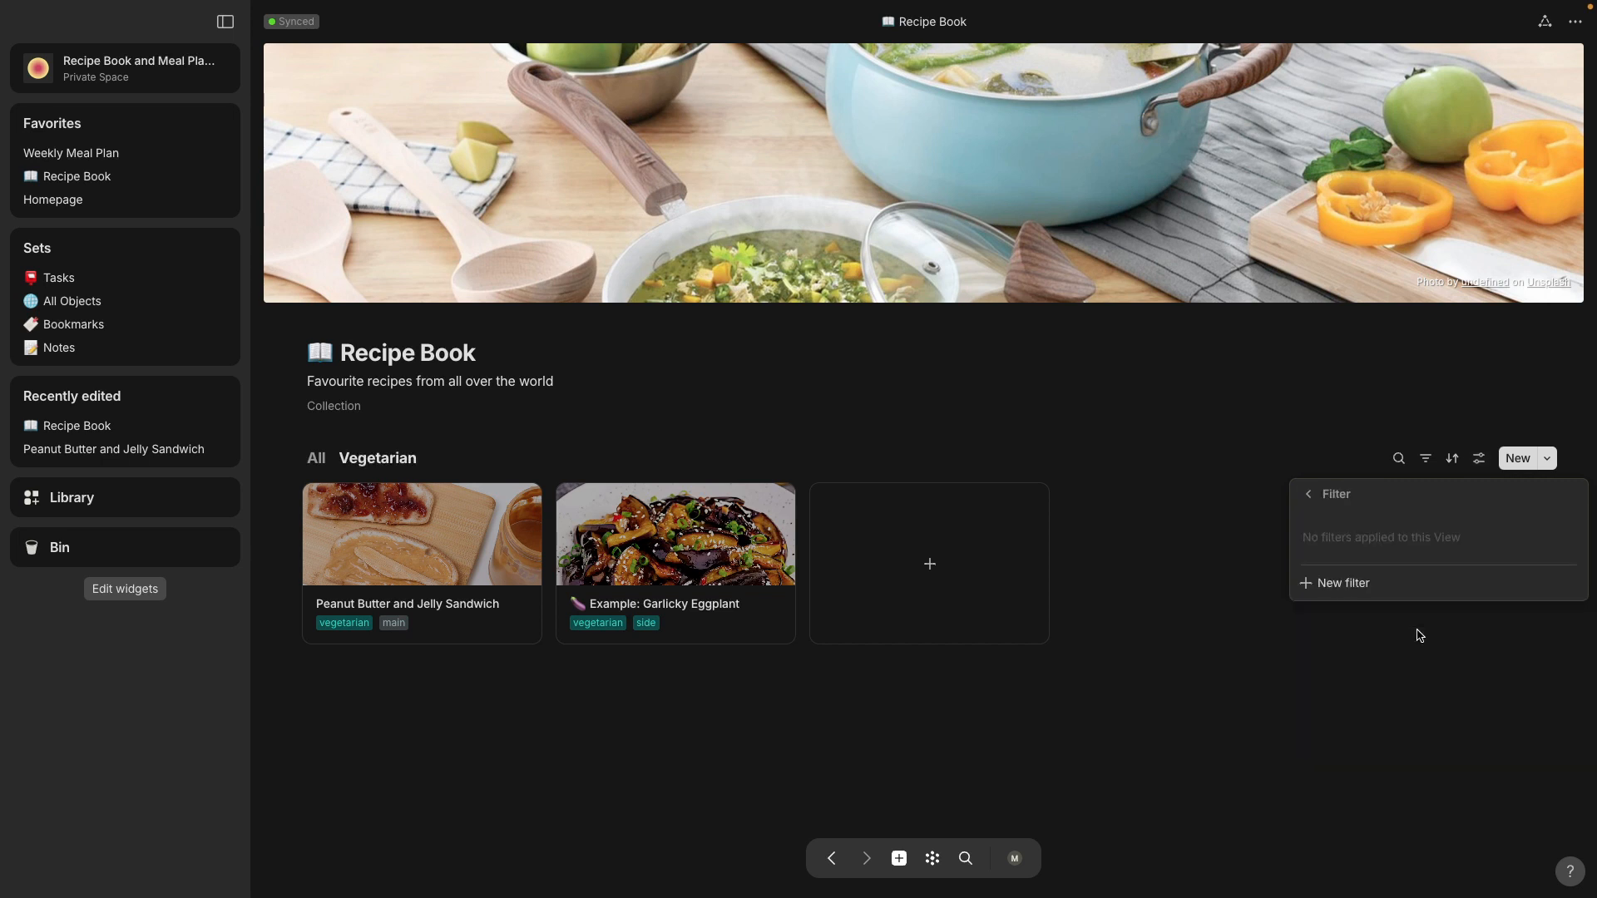
pyautogui.click(1339, 582)
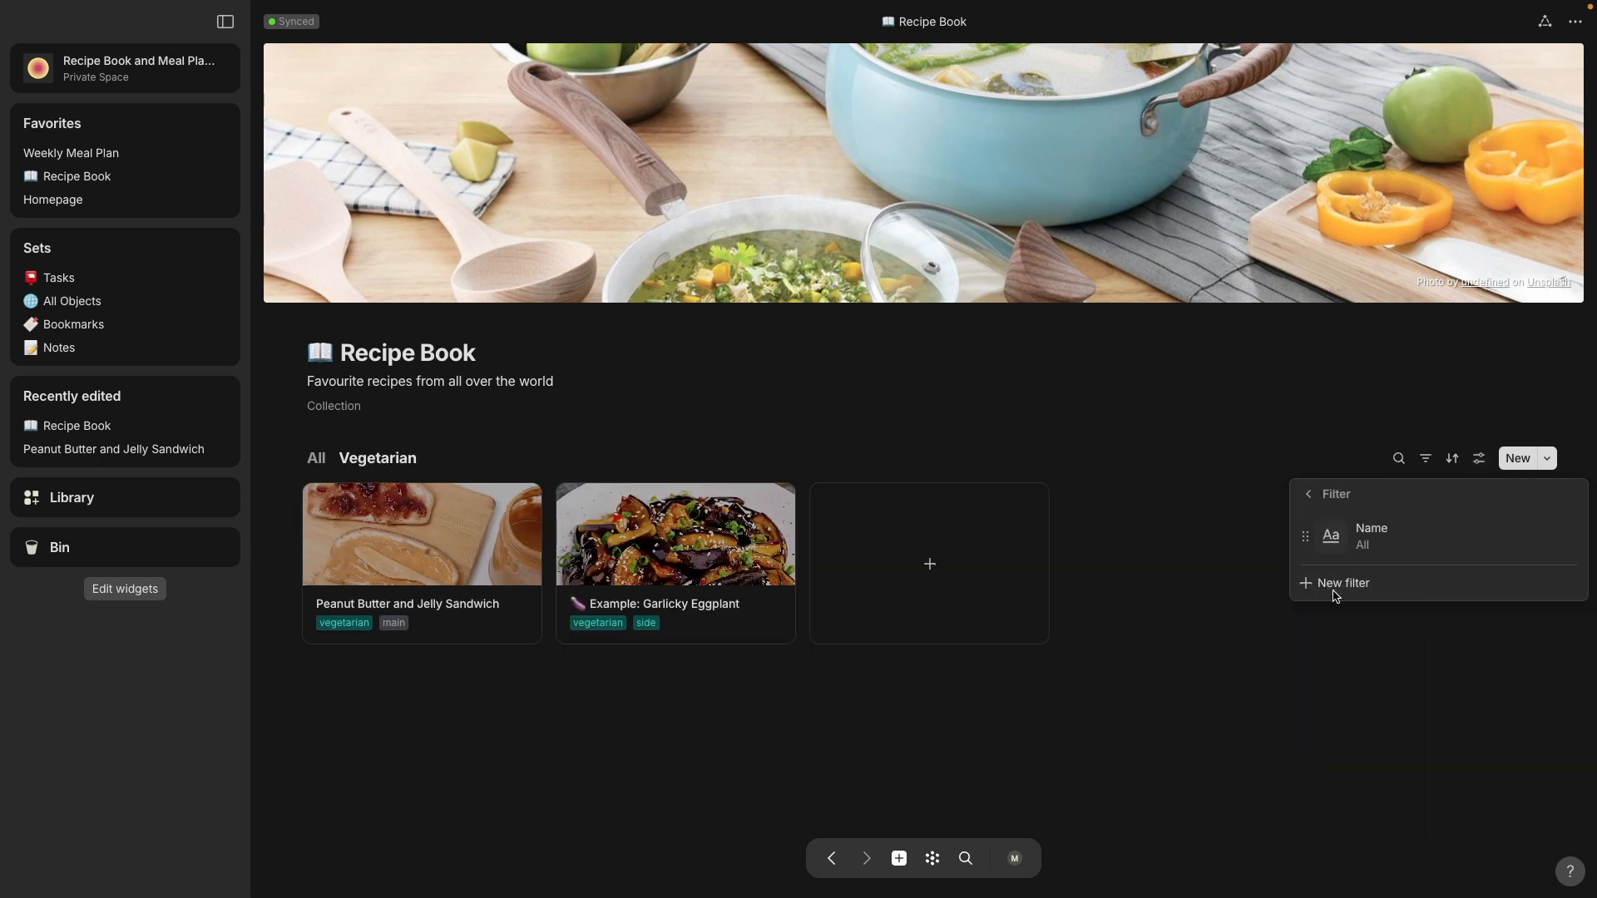
pyautogui.click(1544, 537)
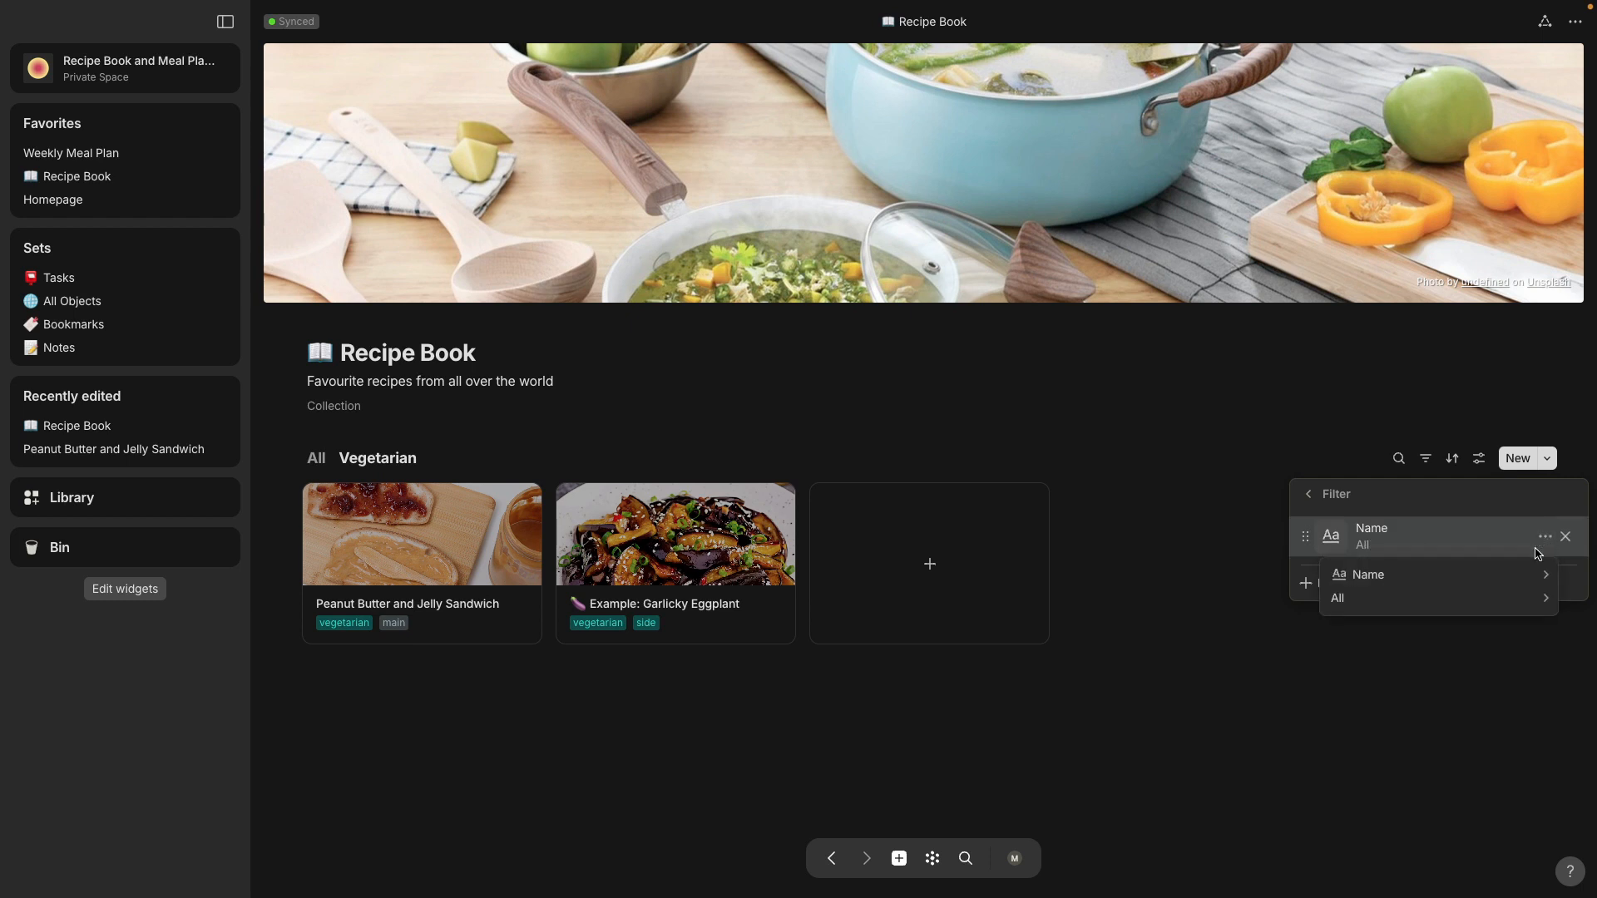
pyautogui.moveTo(1536, 579)
pyautogui.click(1176, 539)
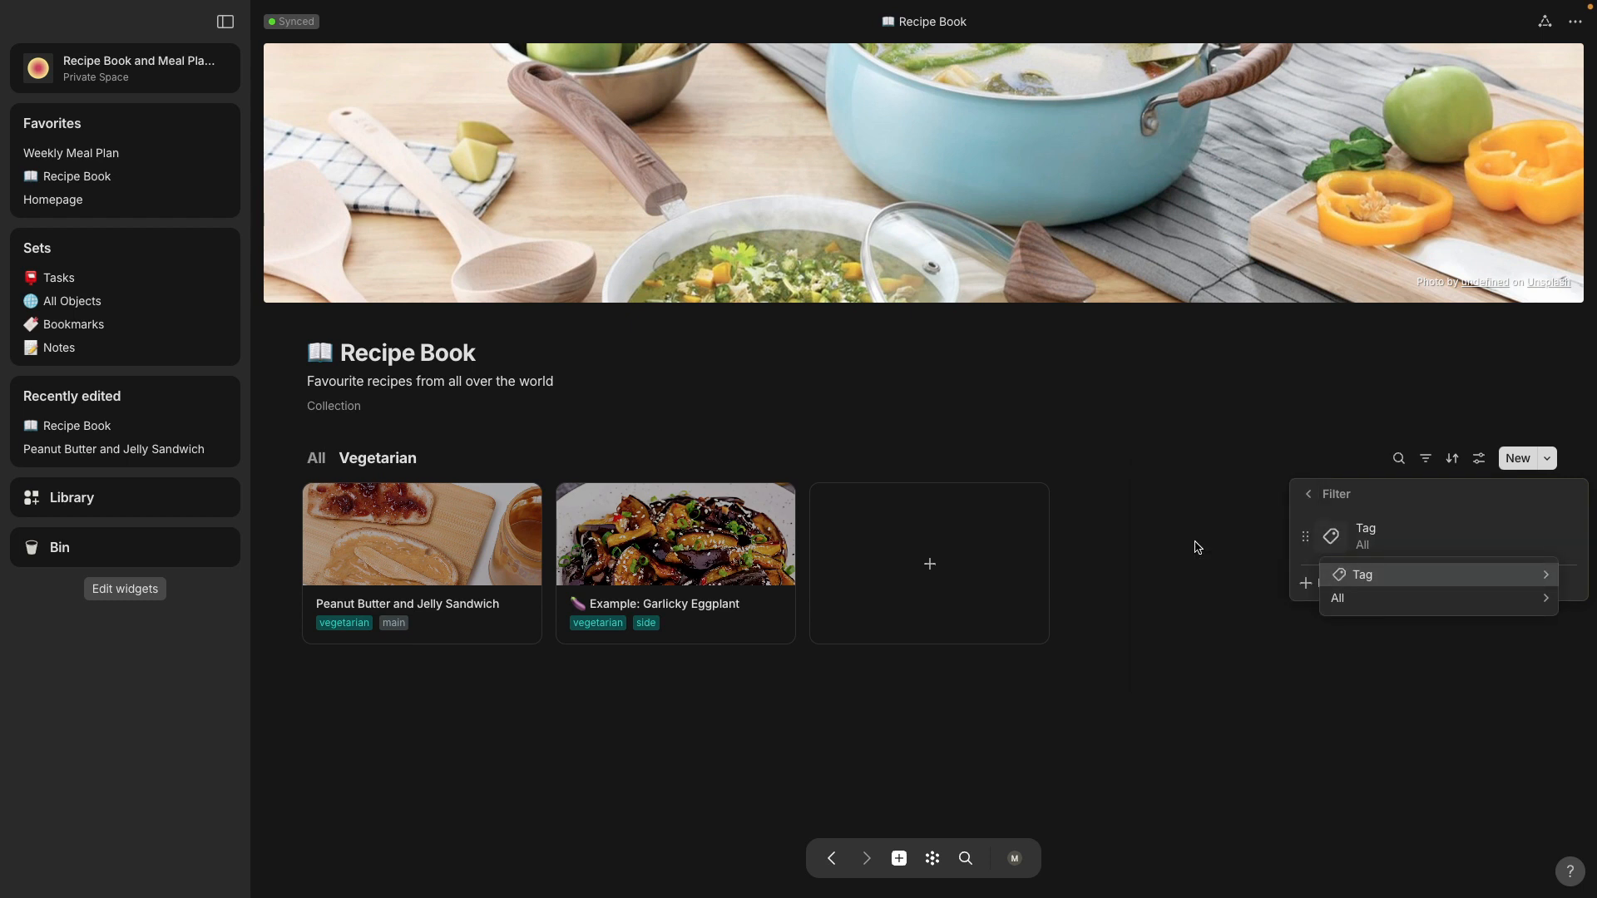
pyautogui.moveTo(1374, 603)
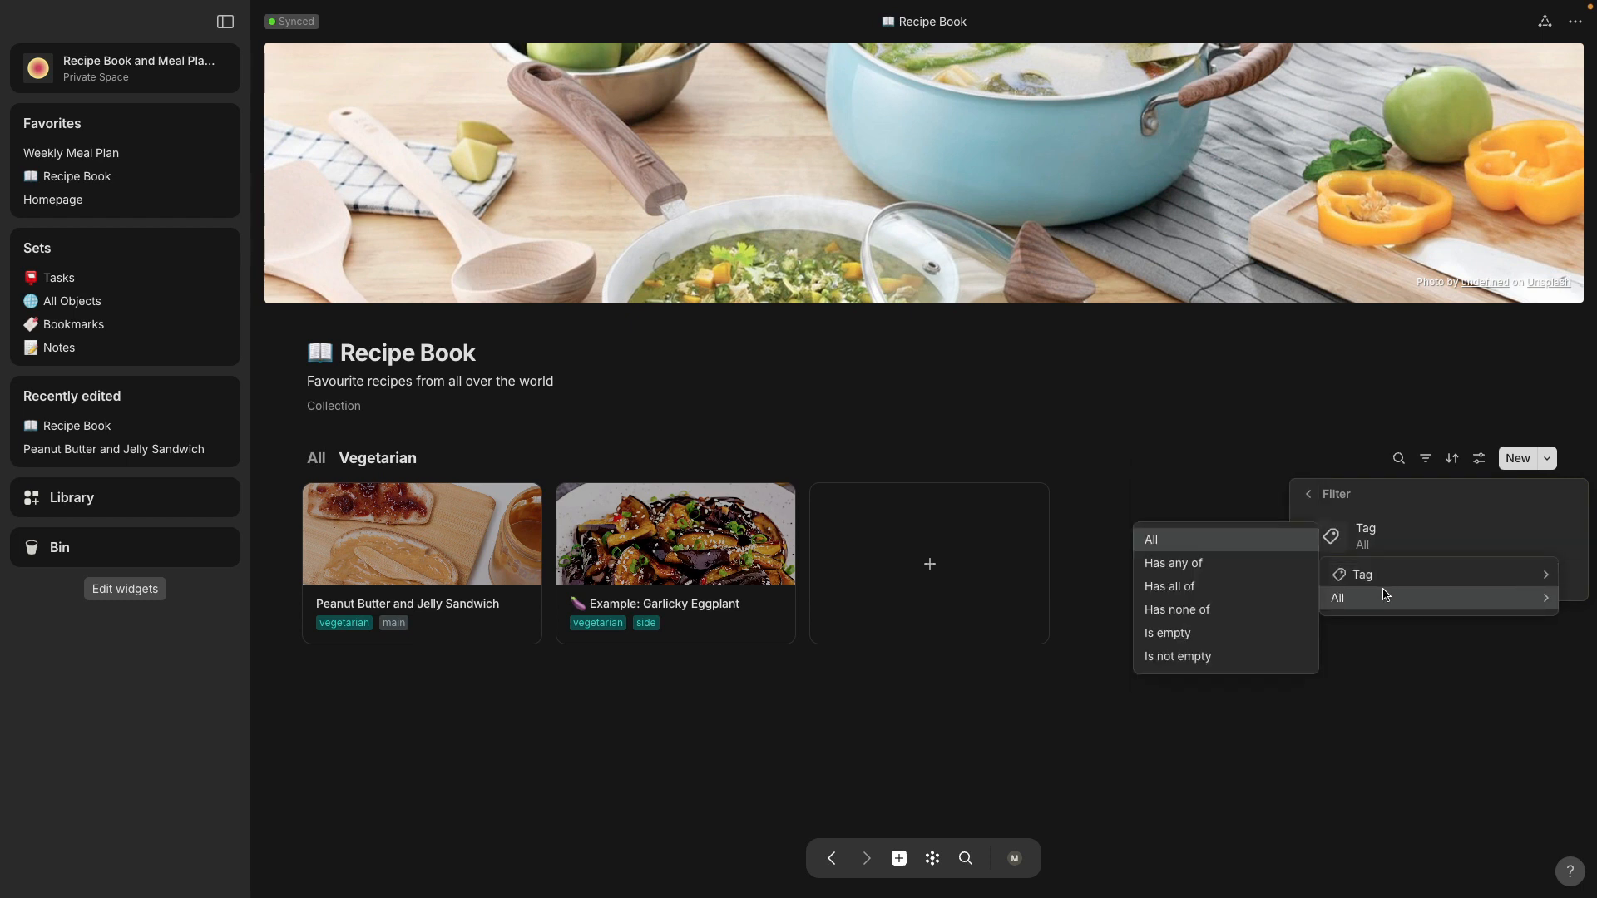
pyautogui.click(1219, 569)
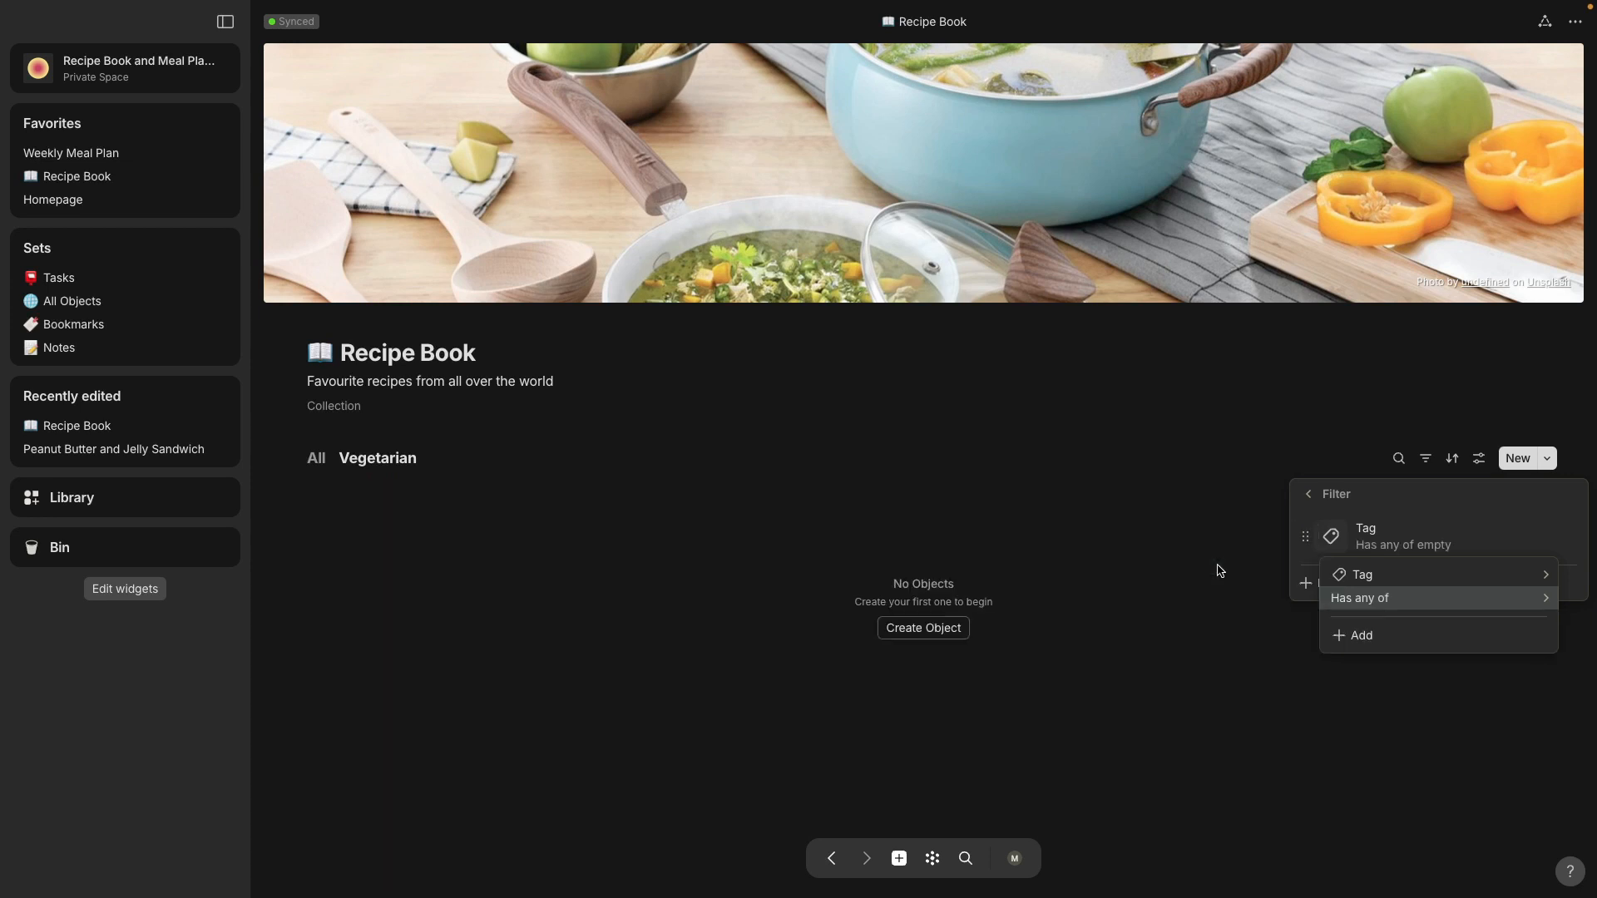
pyautogui.click(1348, 640)
pyautogui.click(1388, 773)
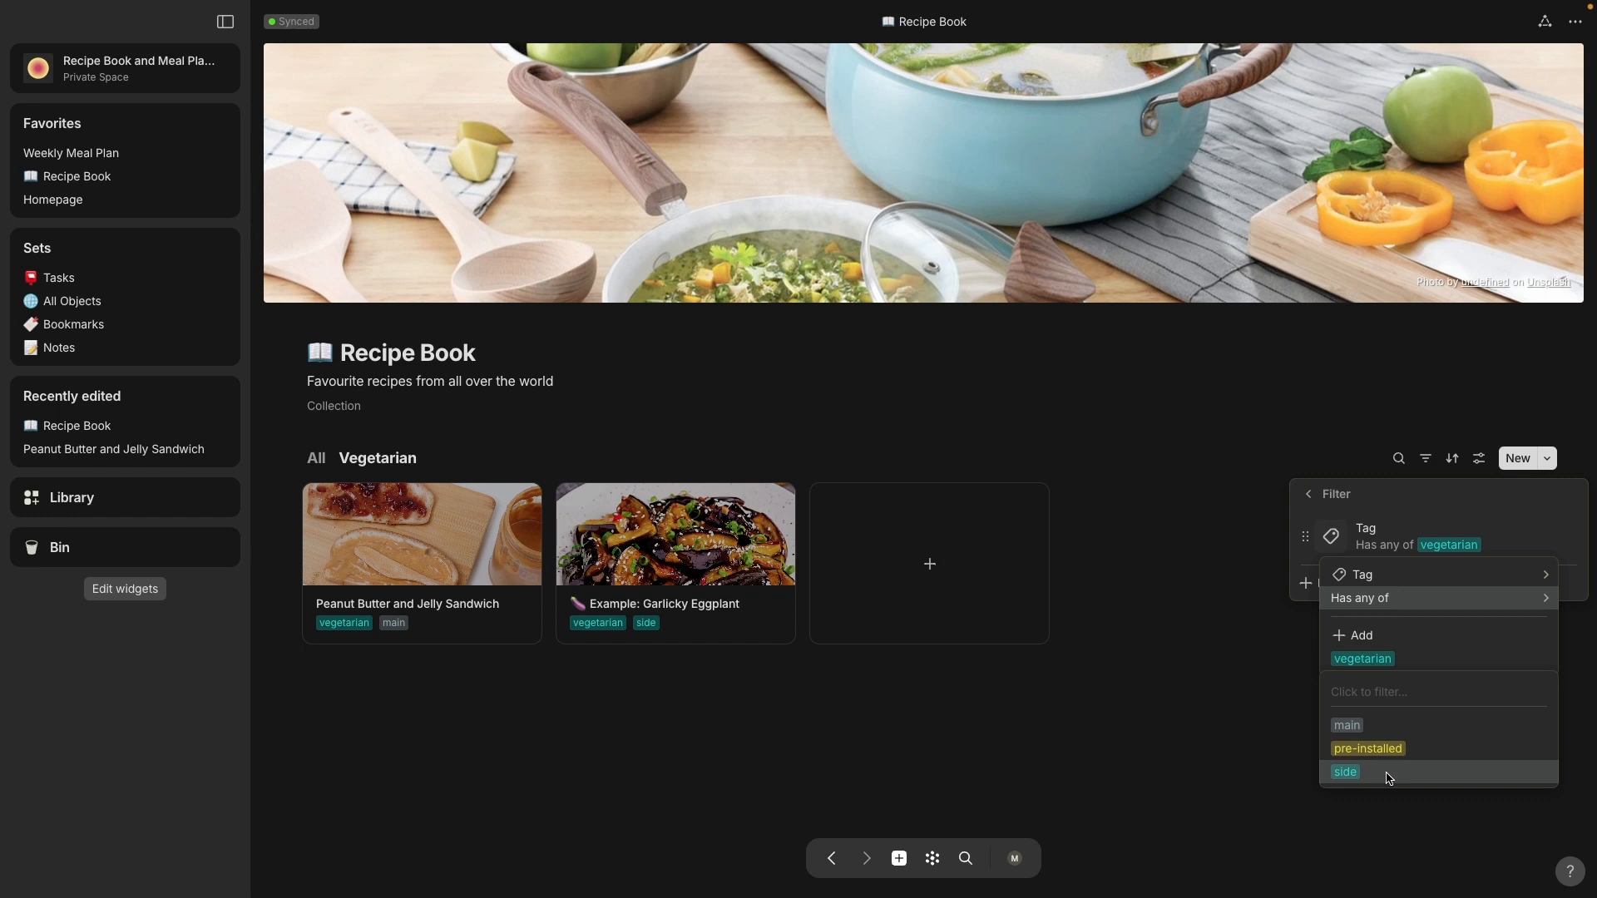
pyautogui.click(1224, 705)
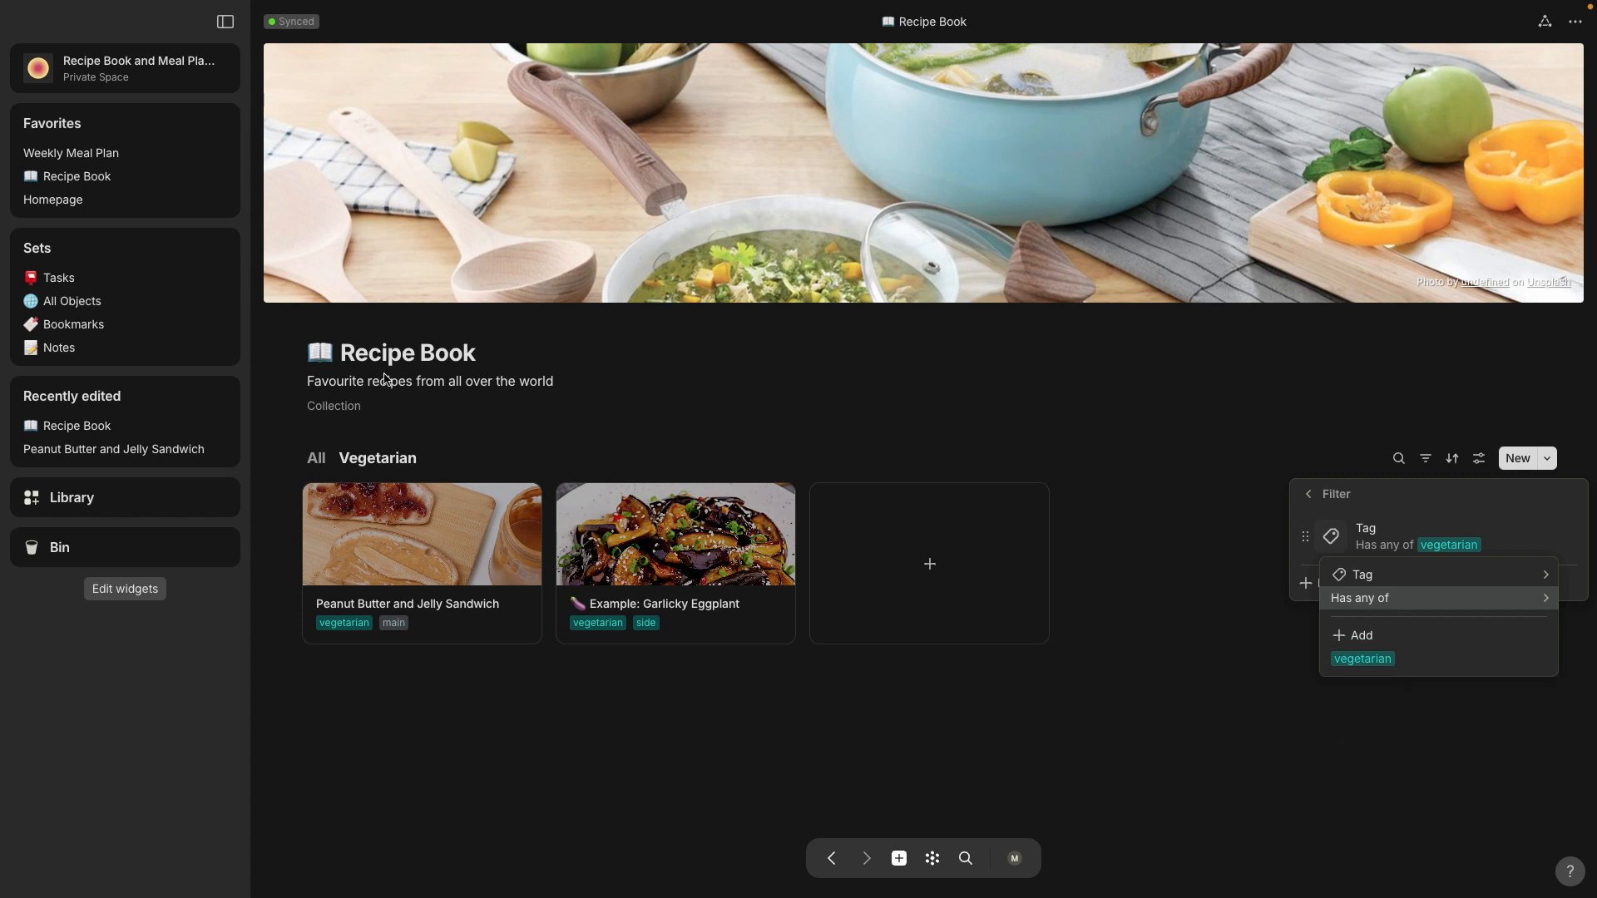
pyautogui.click(449, 463)
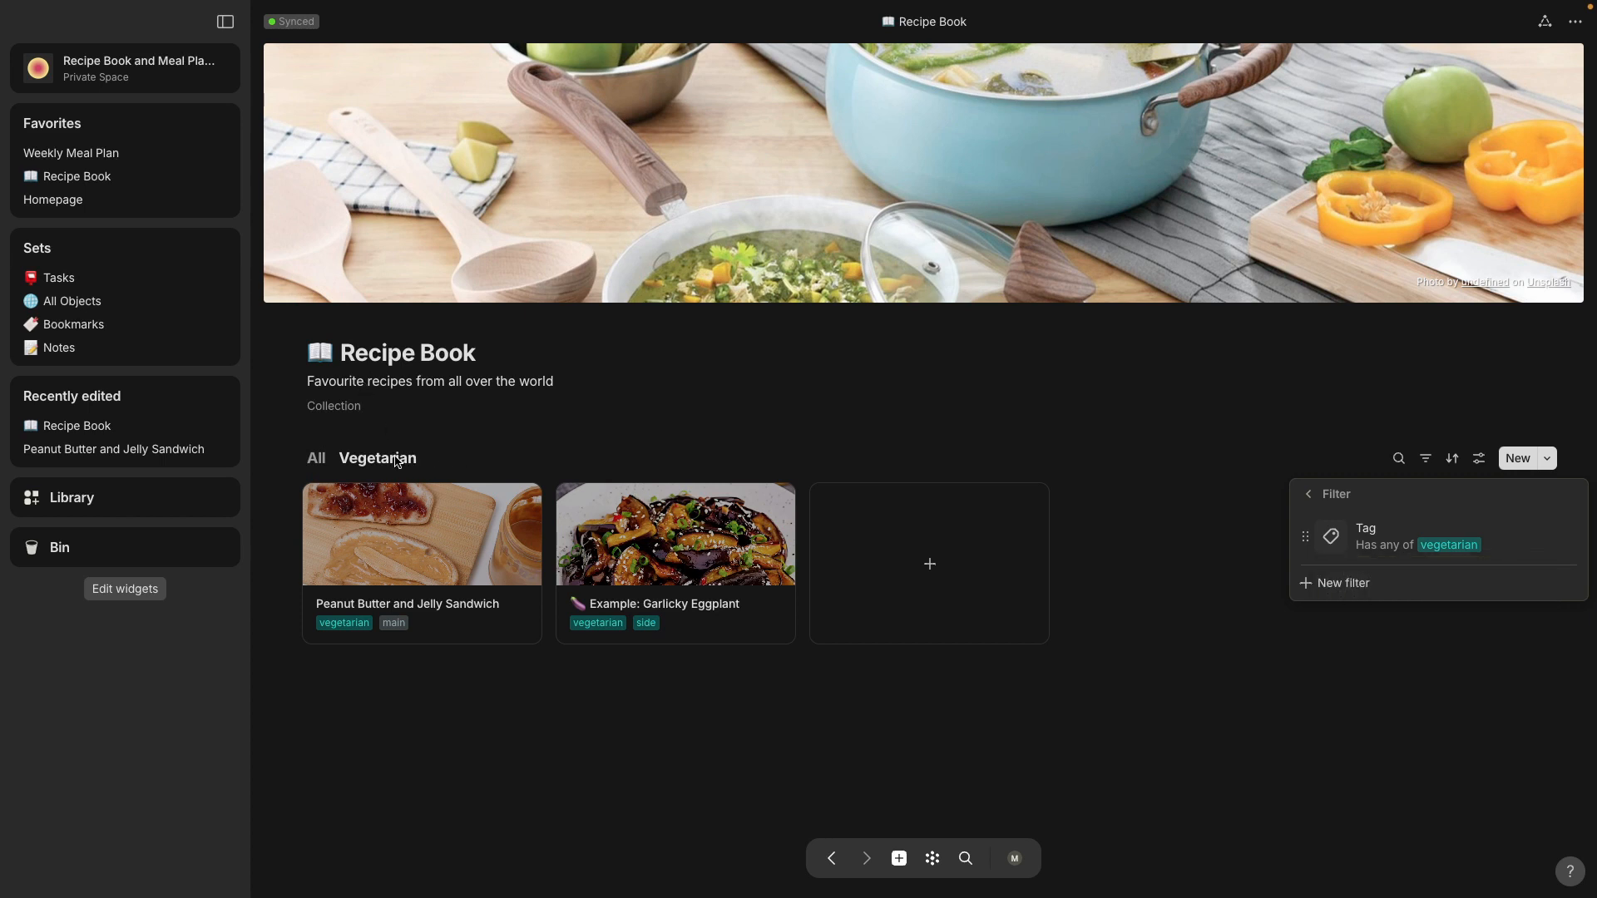
pyautogui.click(398, 463)
# Step: Add another Recipe Book view with the Gallery layout and name it "Side"
pyautogui.click(440, 461)
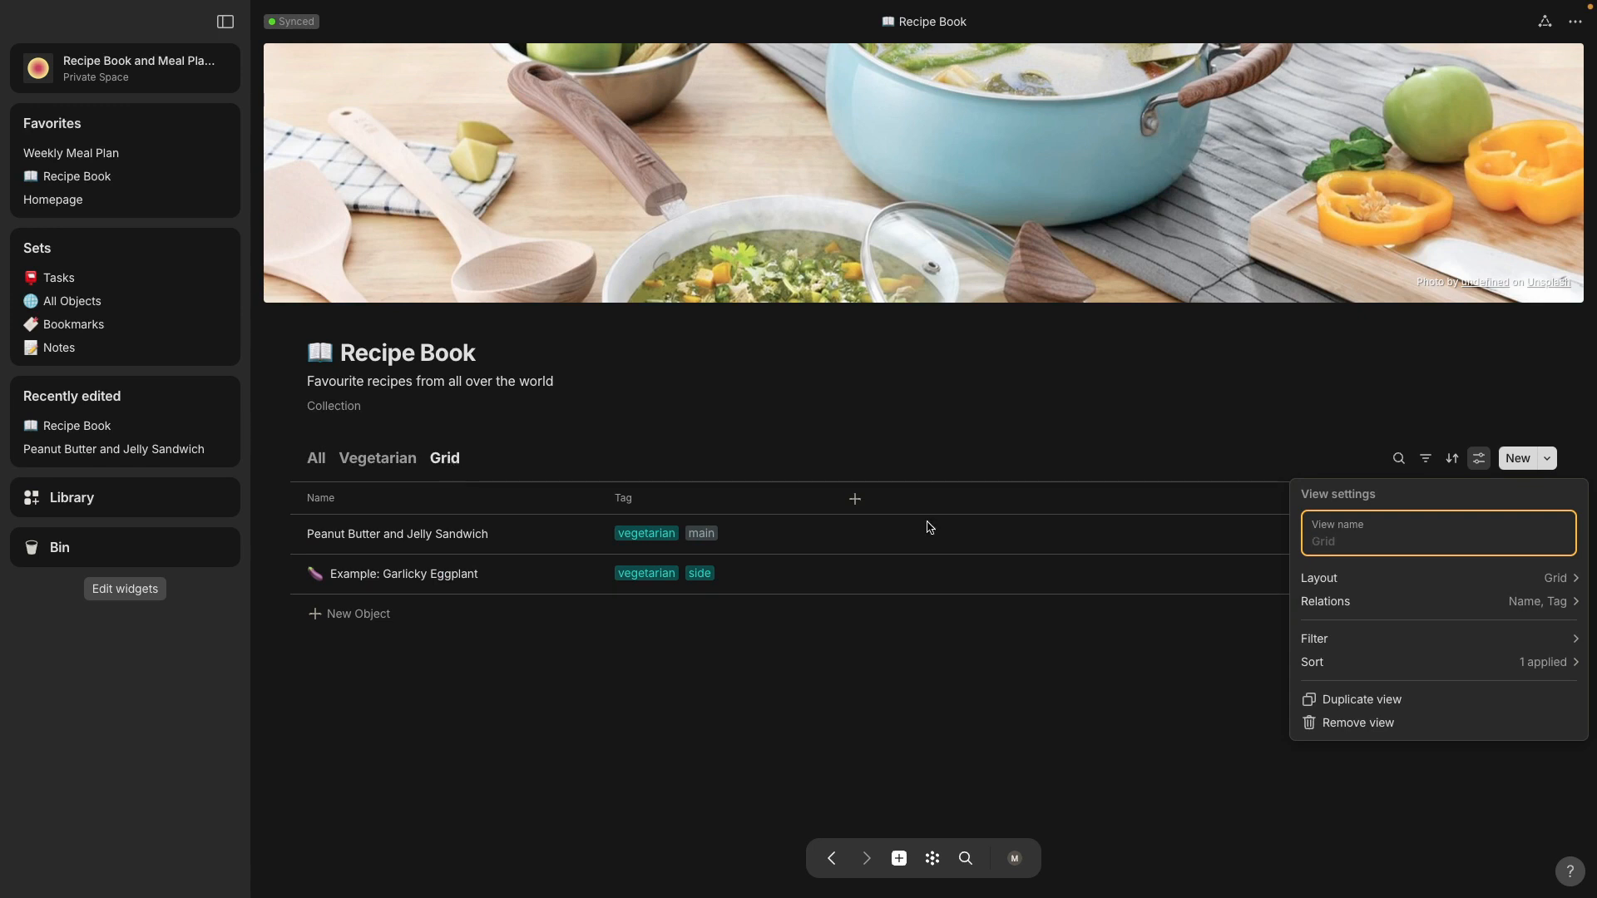
pyautogui.click(1370, 582)
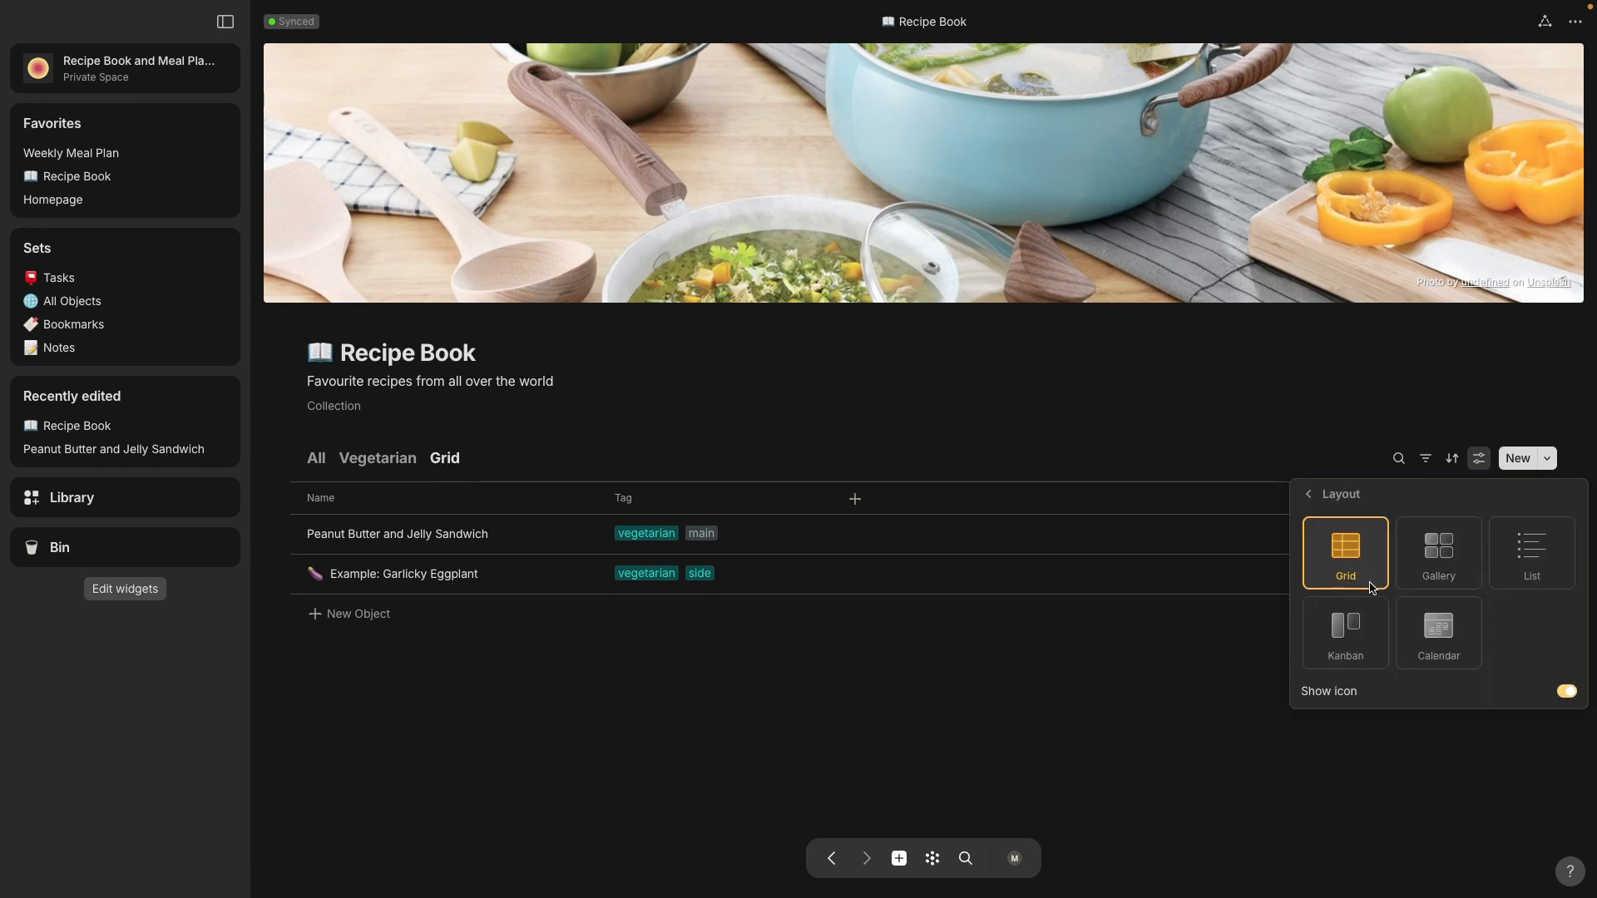
pyautogui.click(1439, 551)
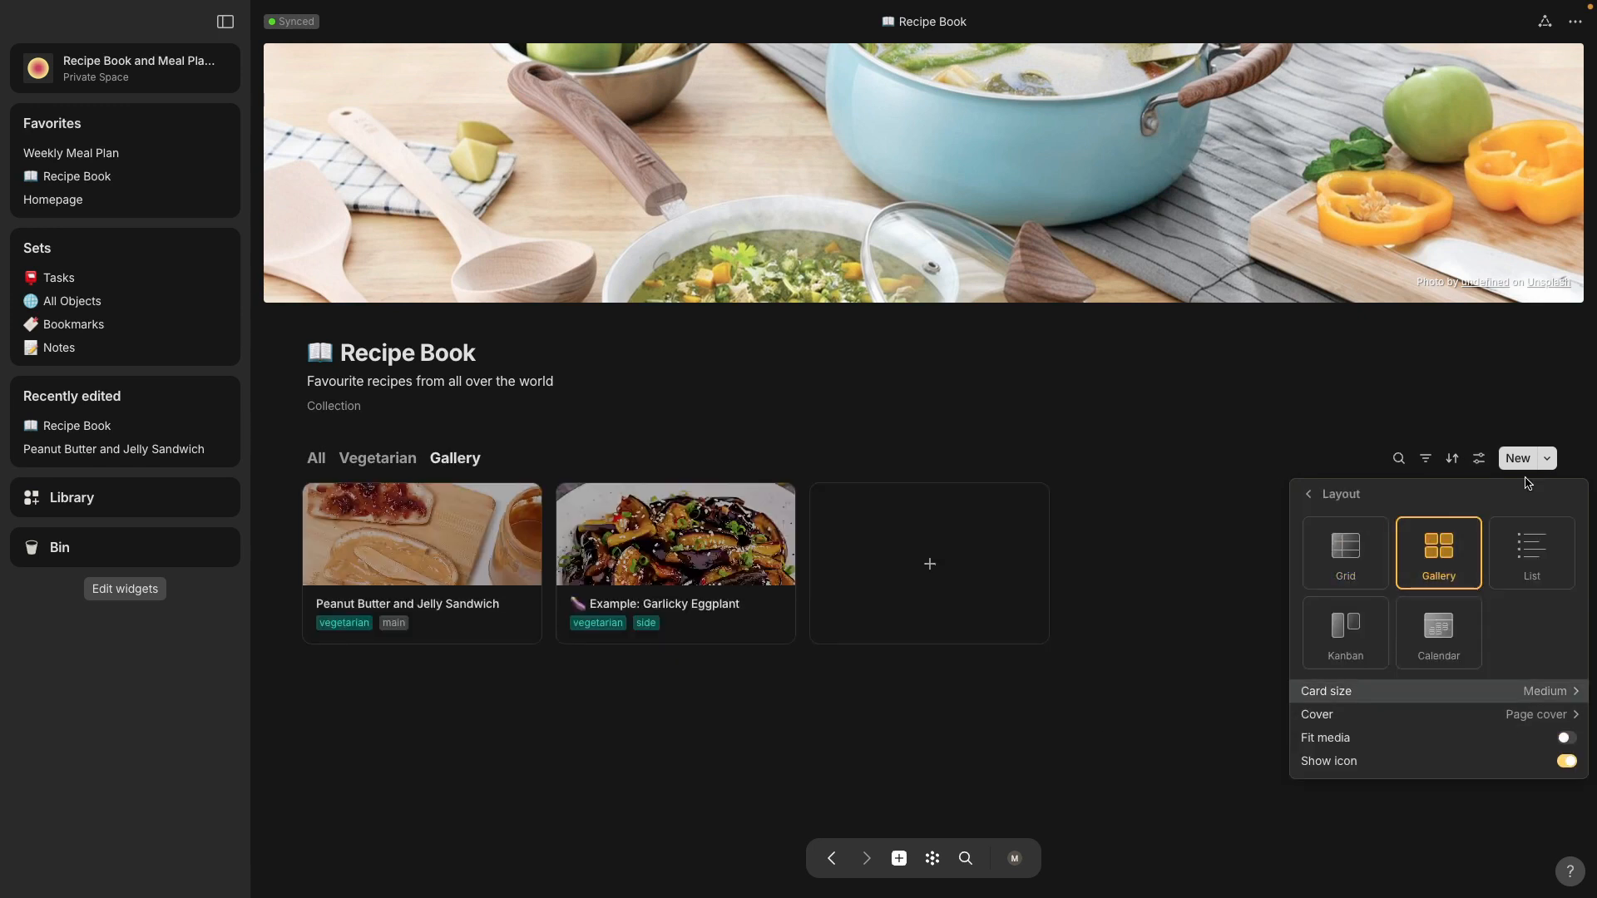
pyautogui.click(1479, 458)
pyautogui.click(1481, 460)
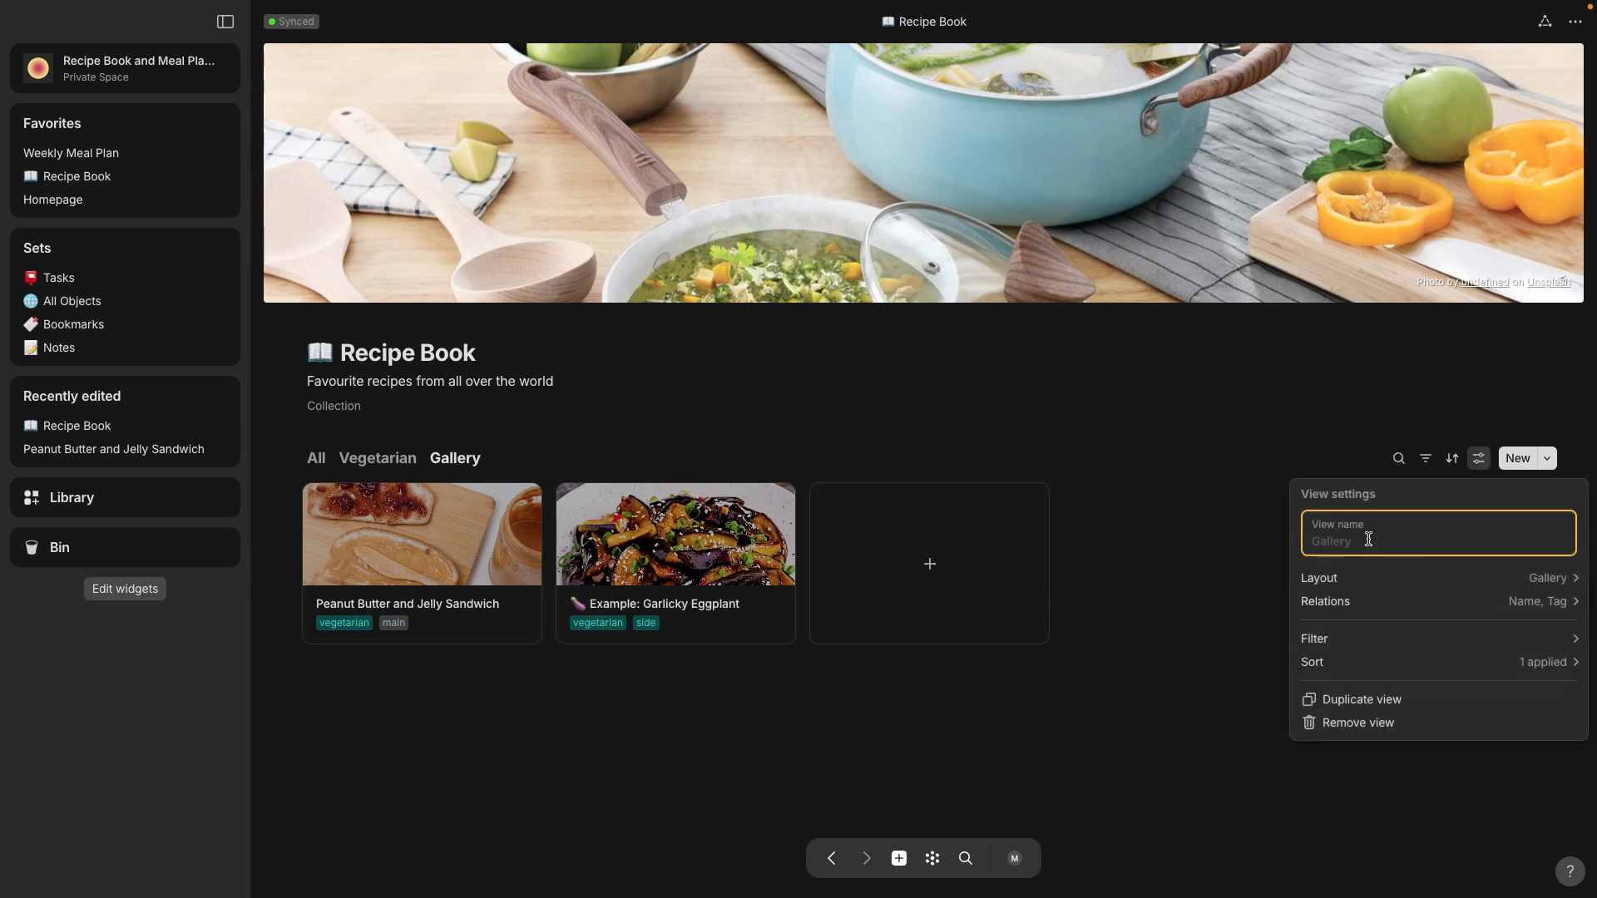
pyautogui.write('Side')
# Step: Filter the Side view to recipes whose Tag has any of "side", close the filter settings and switch to the Vegetarian view
pyautogui.click(1431, 647)
pyautogui.click(1370, 591)
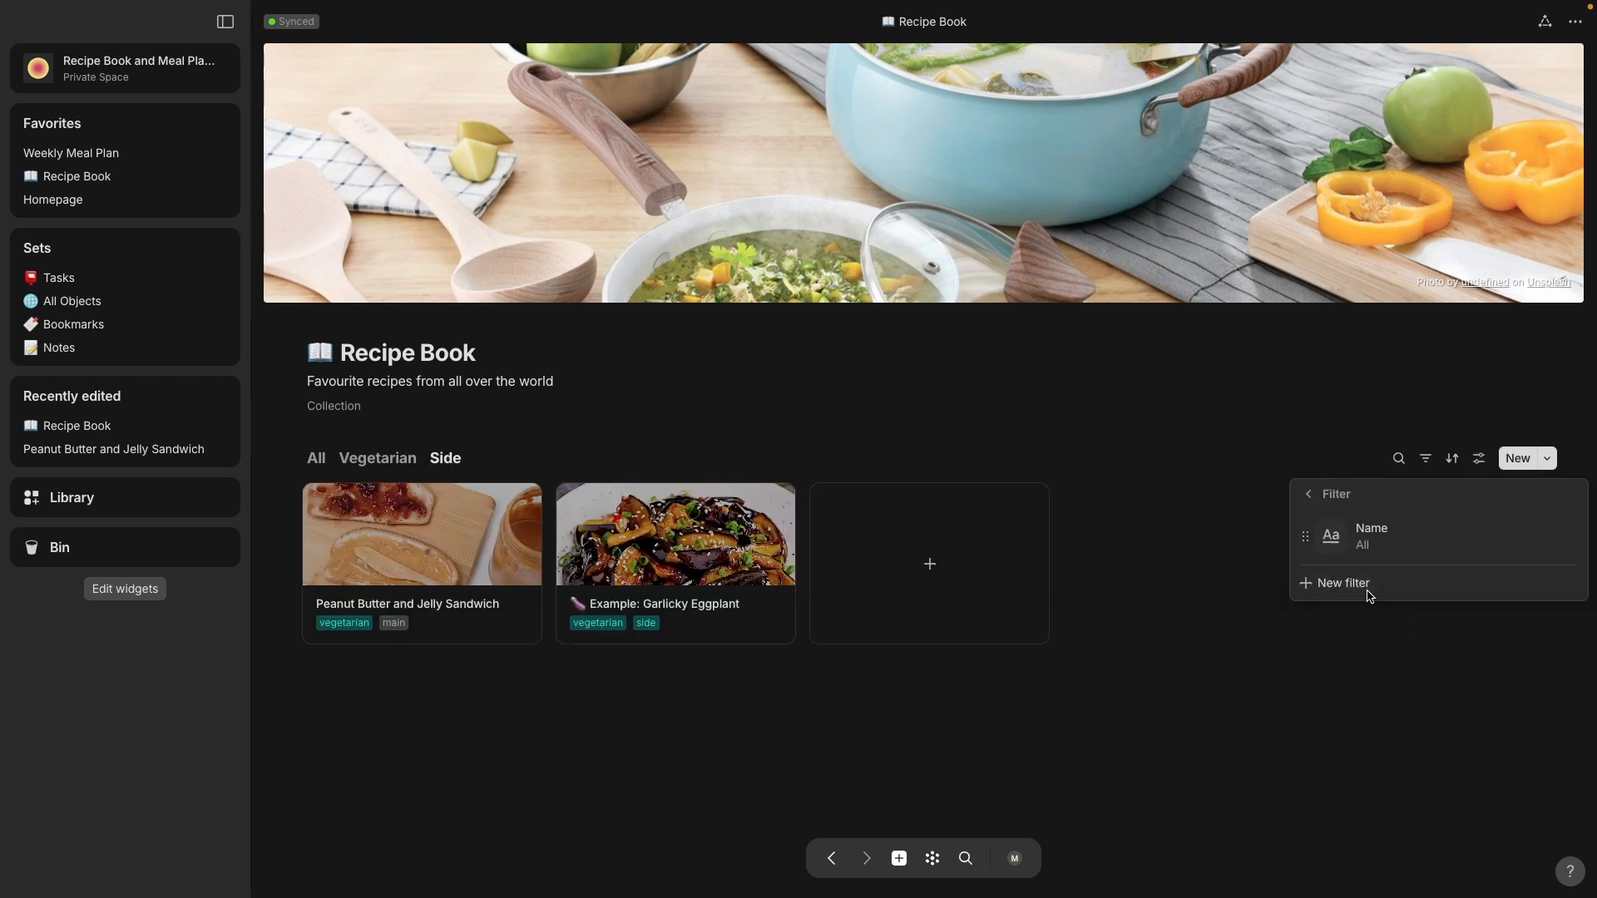
pyautogui.click(1541, 541)
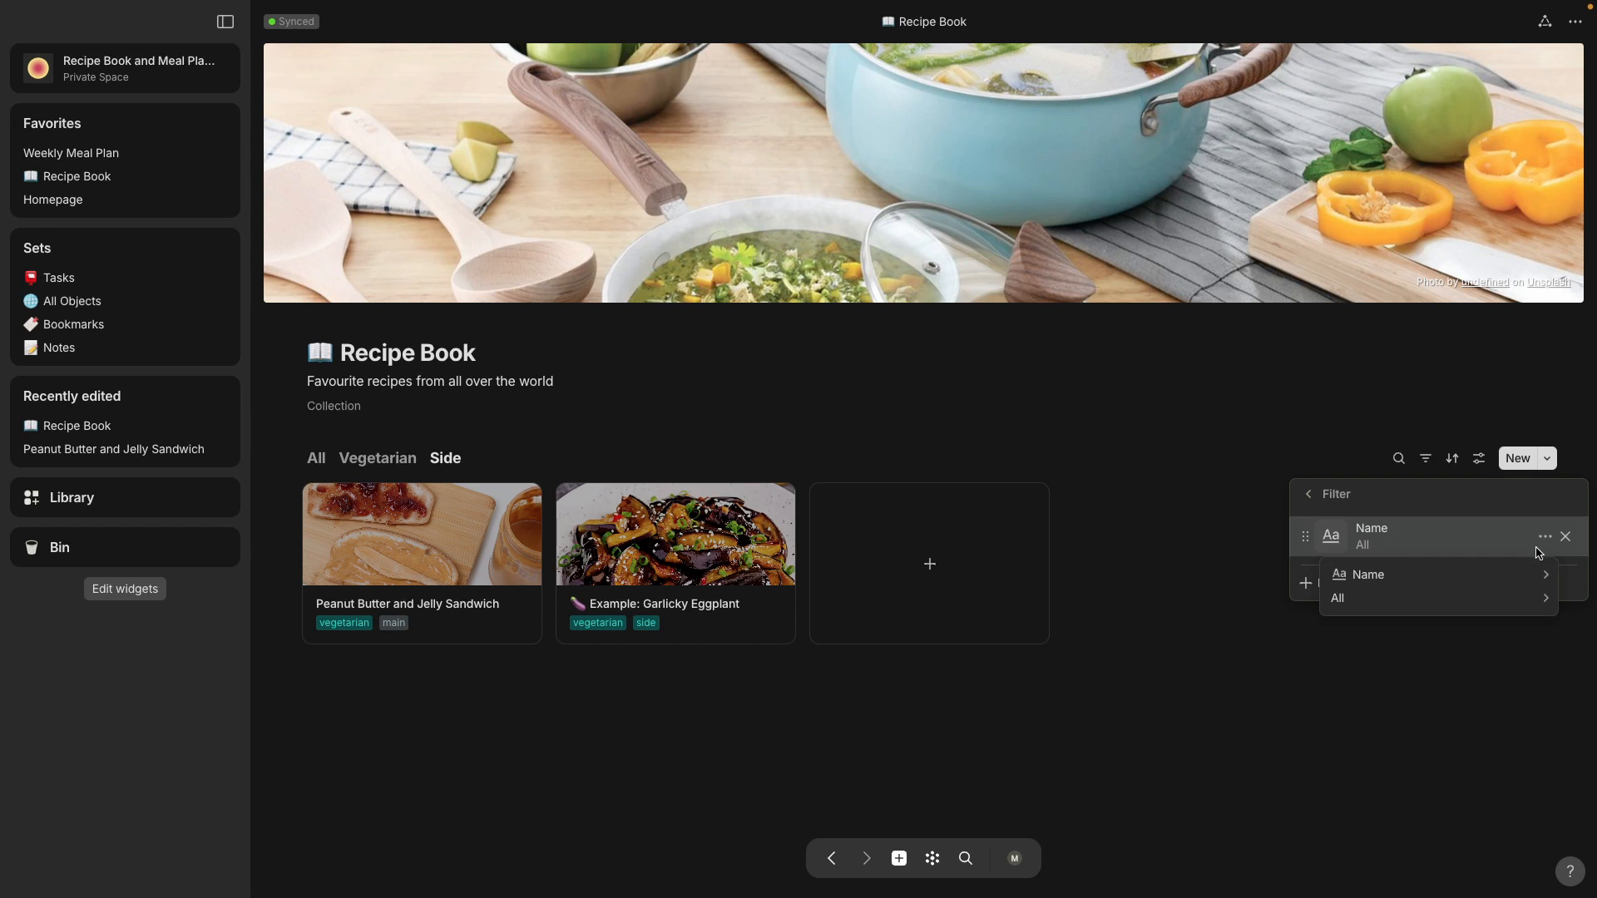
pyautogui.moveTo(1540, 574)
pyautogui.click(1206, 543)
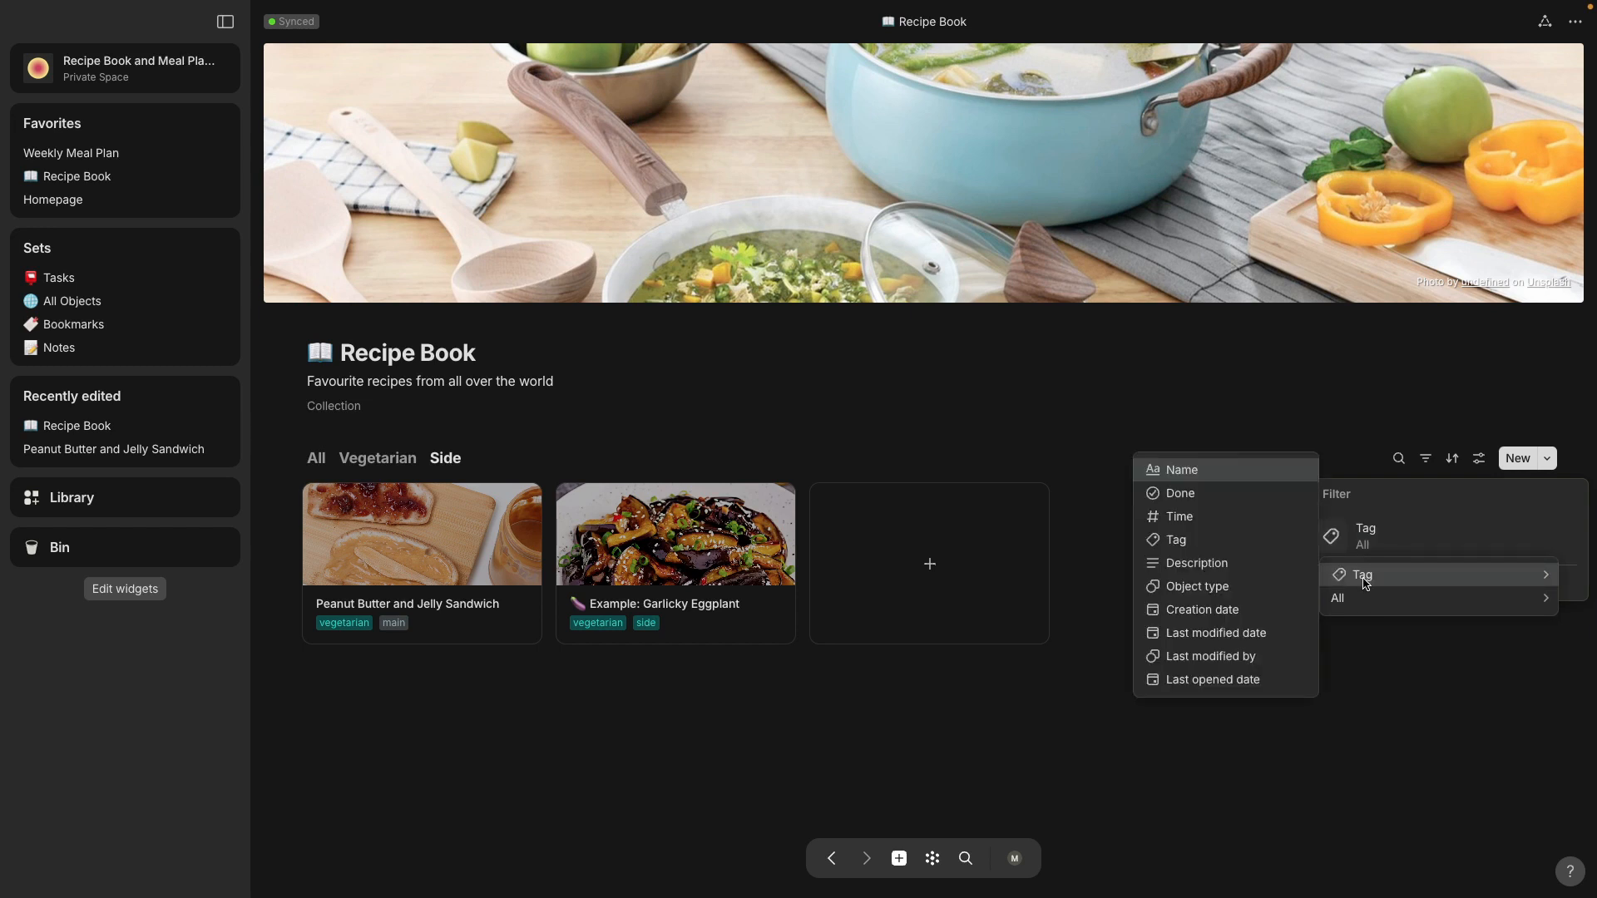
pyautogui.moveTo(1352, 599)
pyautogui.click(1205, 563)
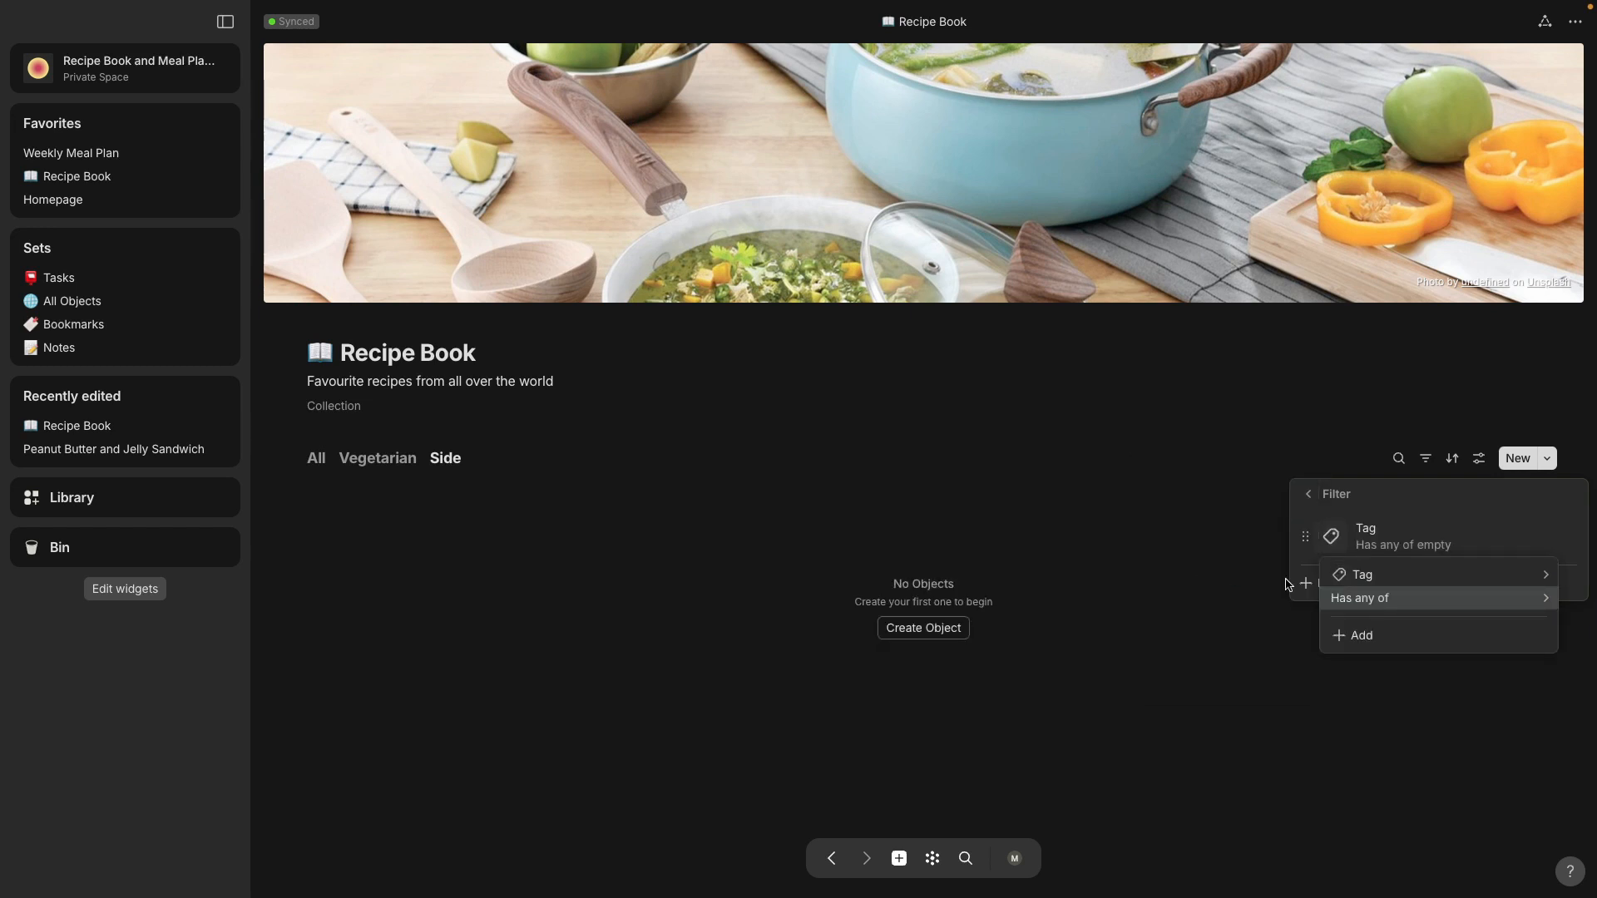
pyautogui.click(1369, 641)
pyautogui.click(1383, 750)
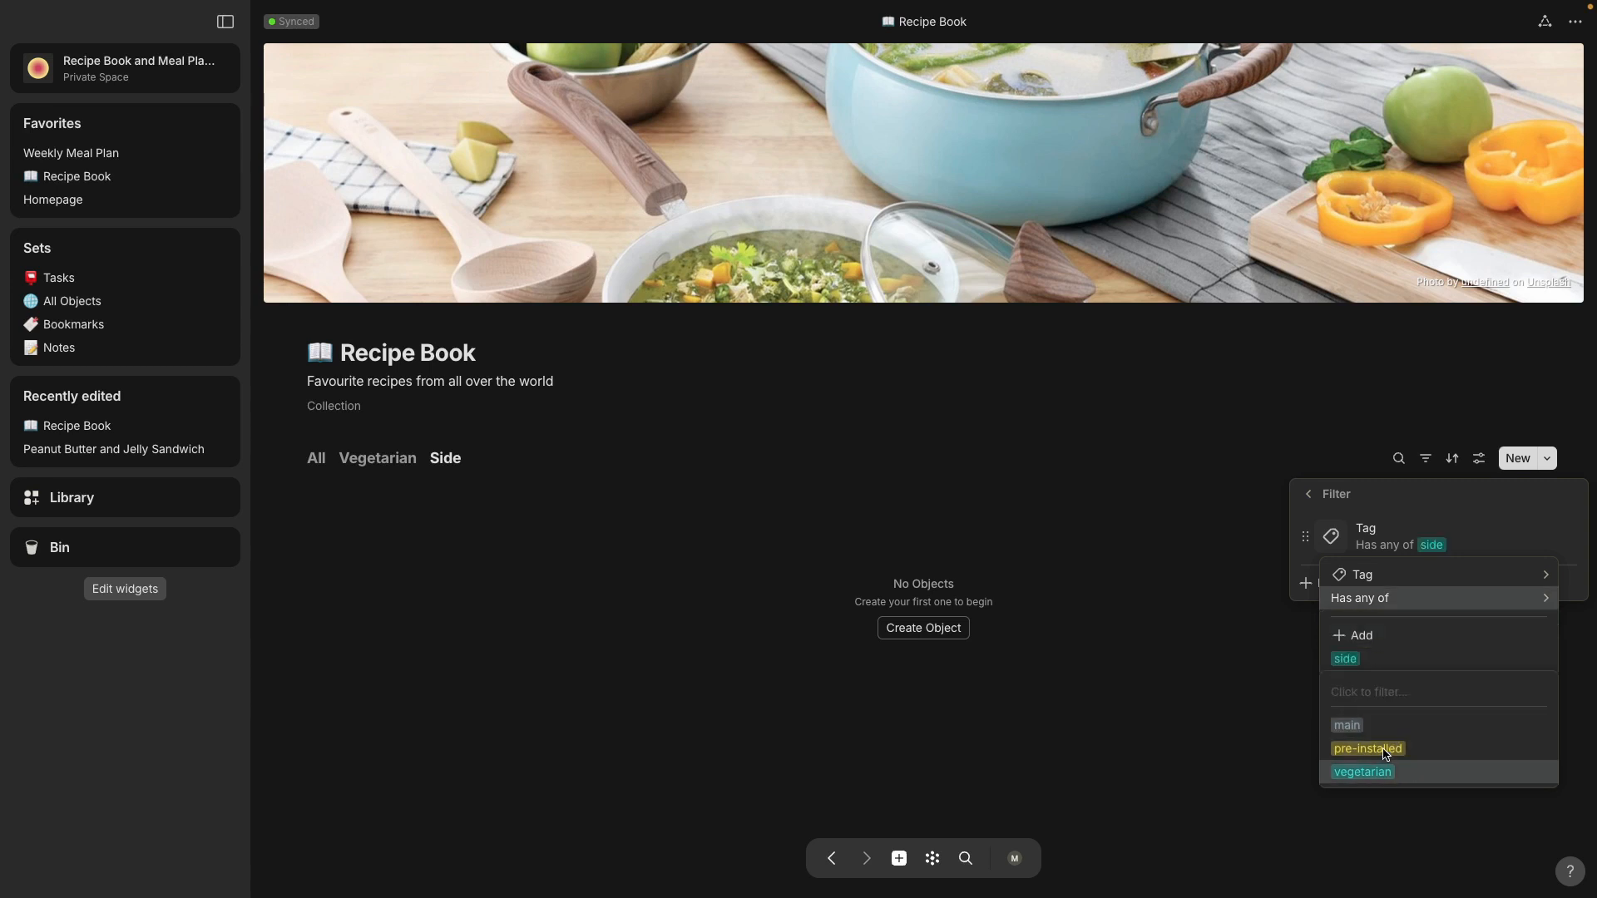
pyautogui.click(1095, 590)
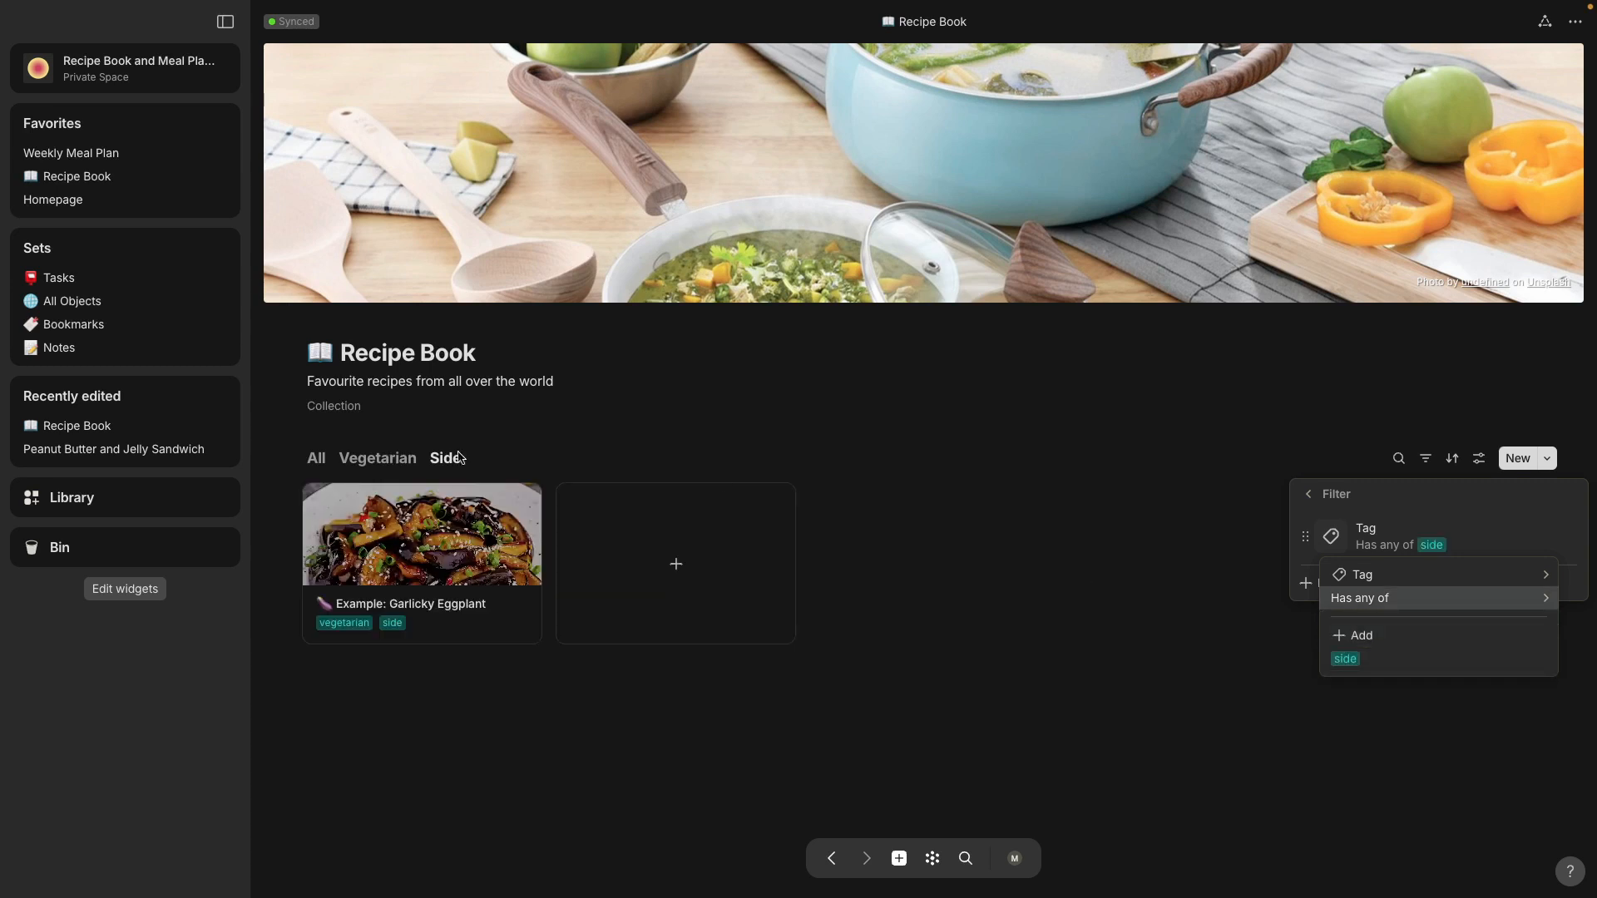
pyautogui.click(646, 447)
pyautogui.click(653, 446)
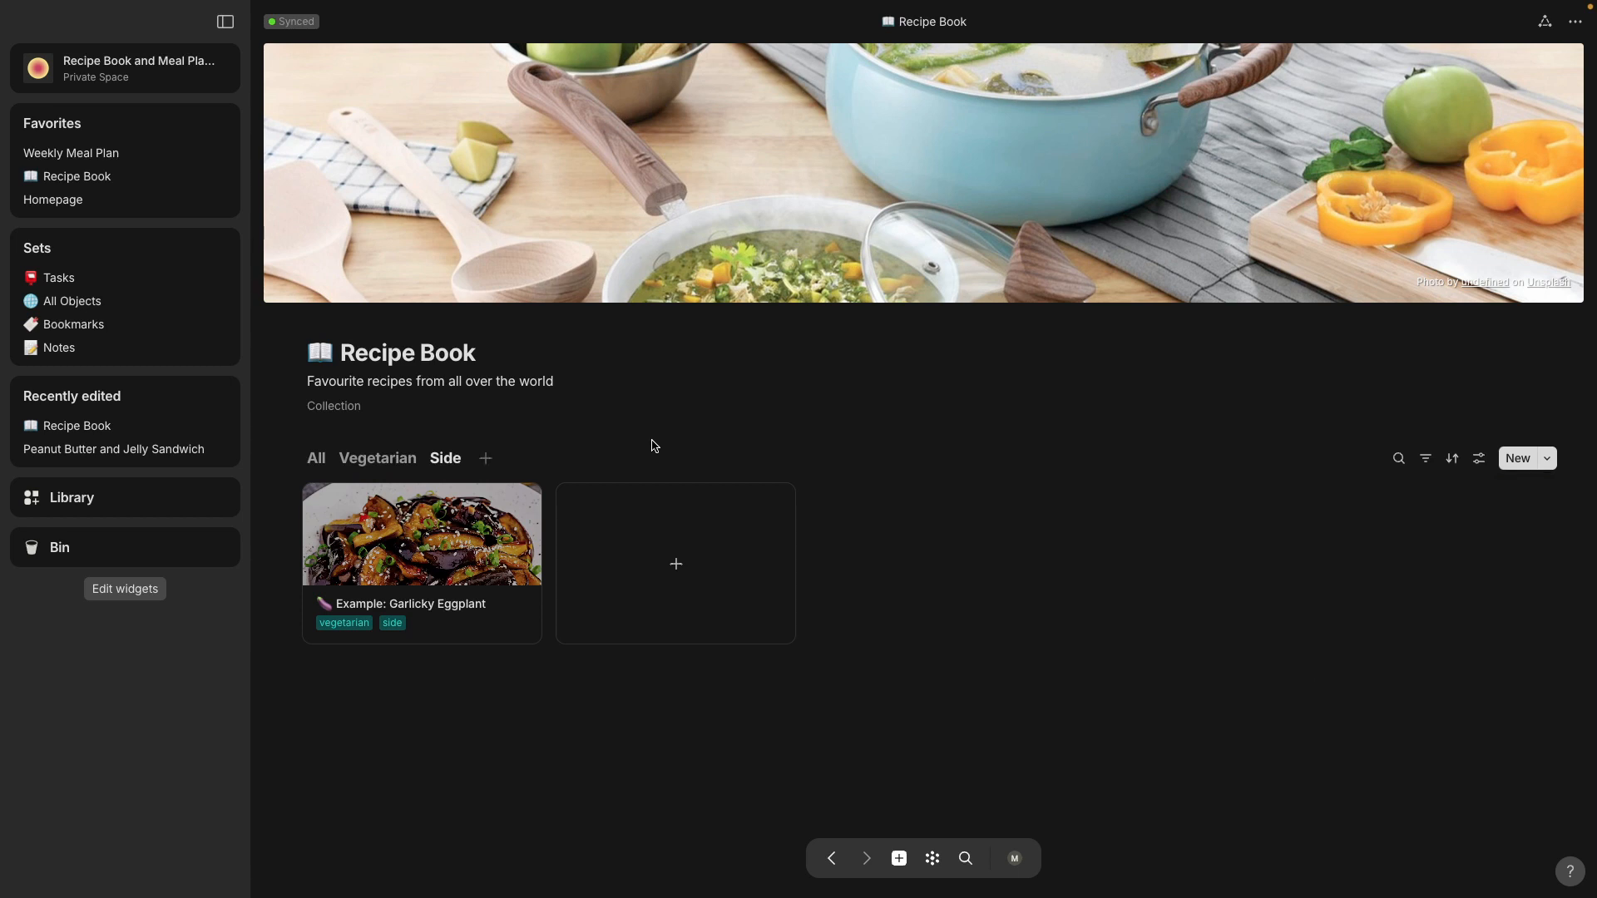
pyautogui.click(377, 460)
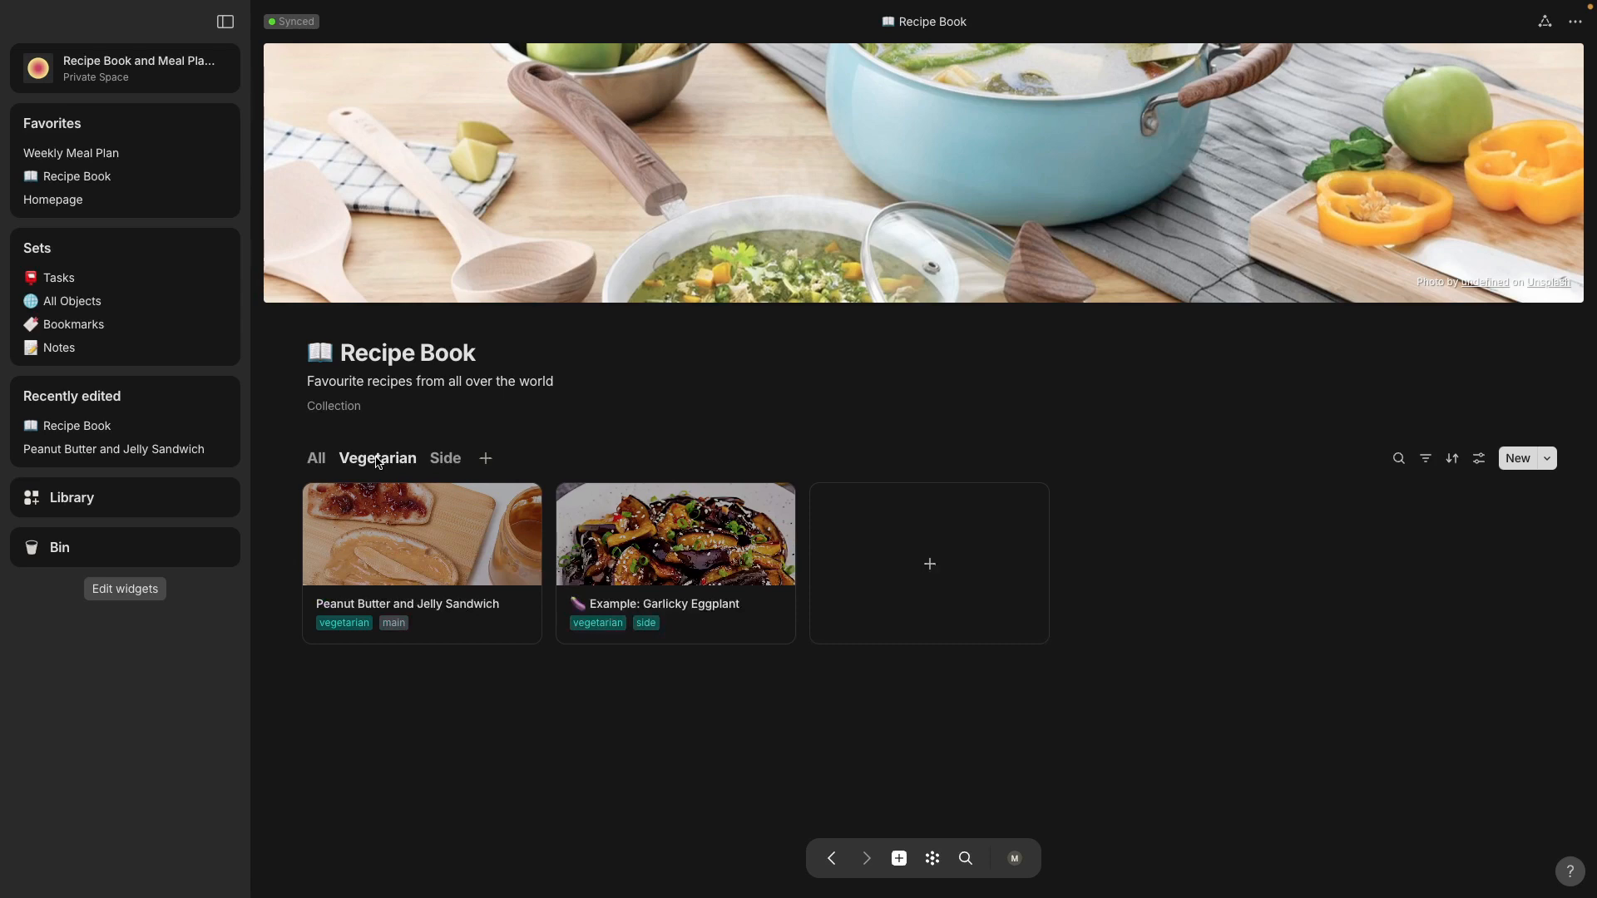
# Step: Open the Weekly Meal Plan and mention the Peanut Butter and Jelly Sandwich recipe in the empty cell directly below Tuesday
pyautogui.click(96, 154)
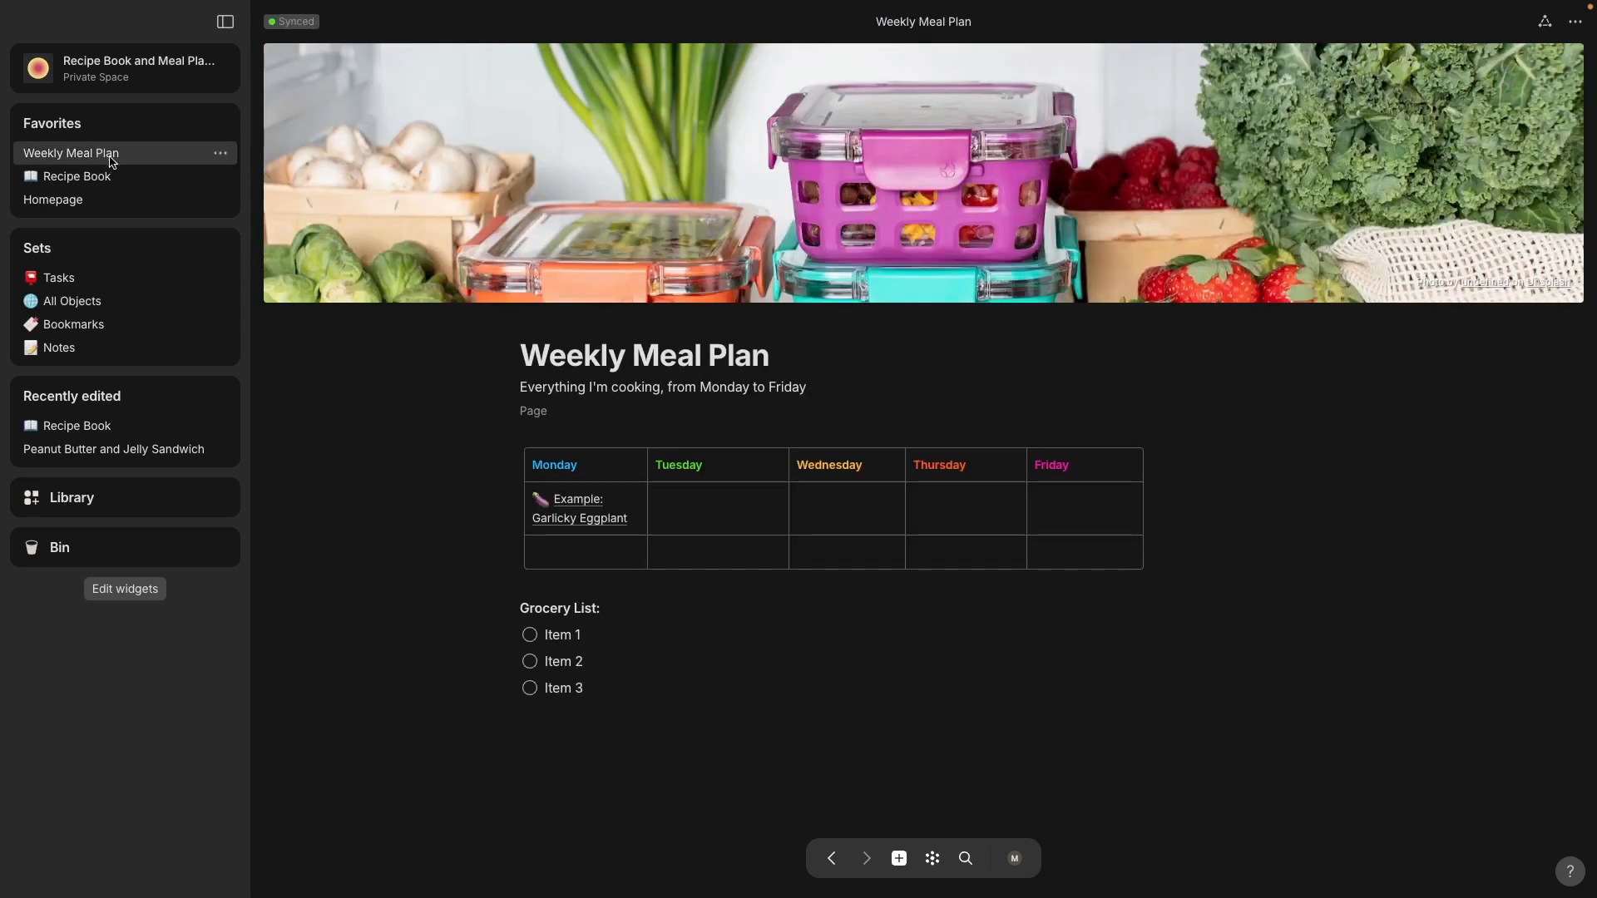
pyautogui.click(725, 505)
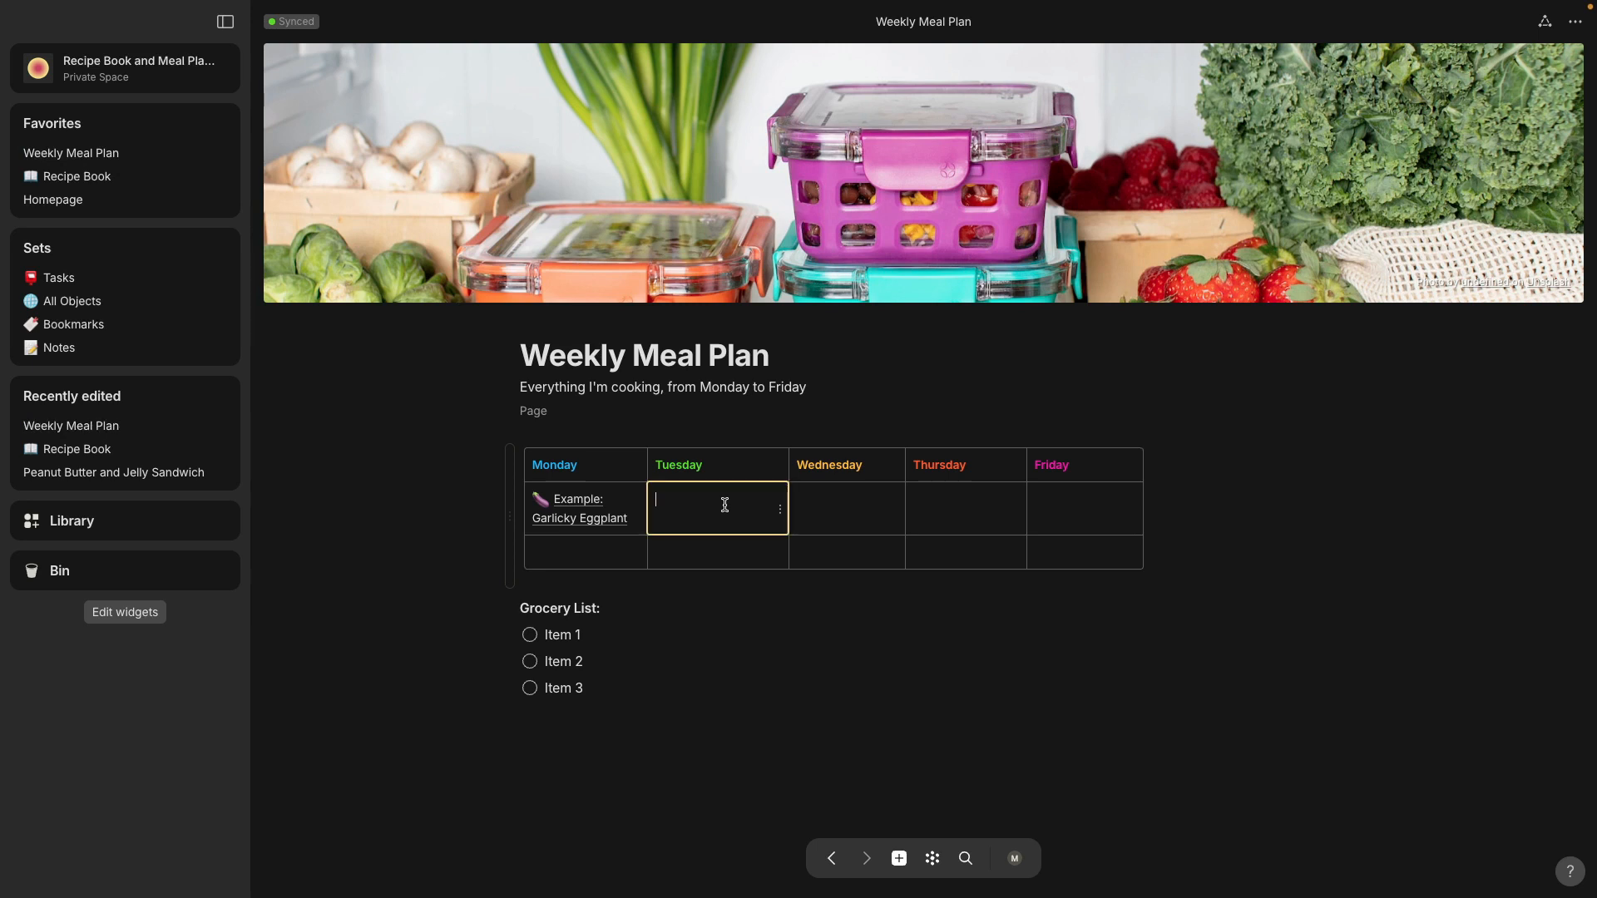
pyautogui.write('@')
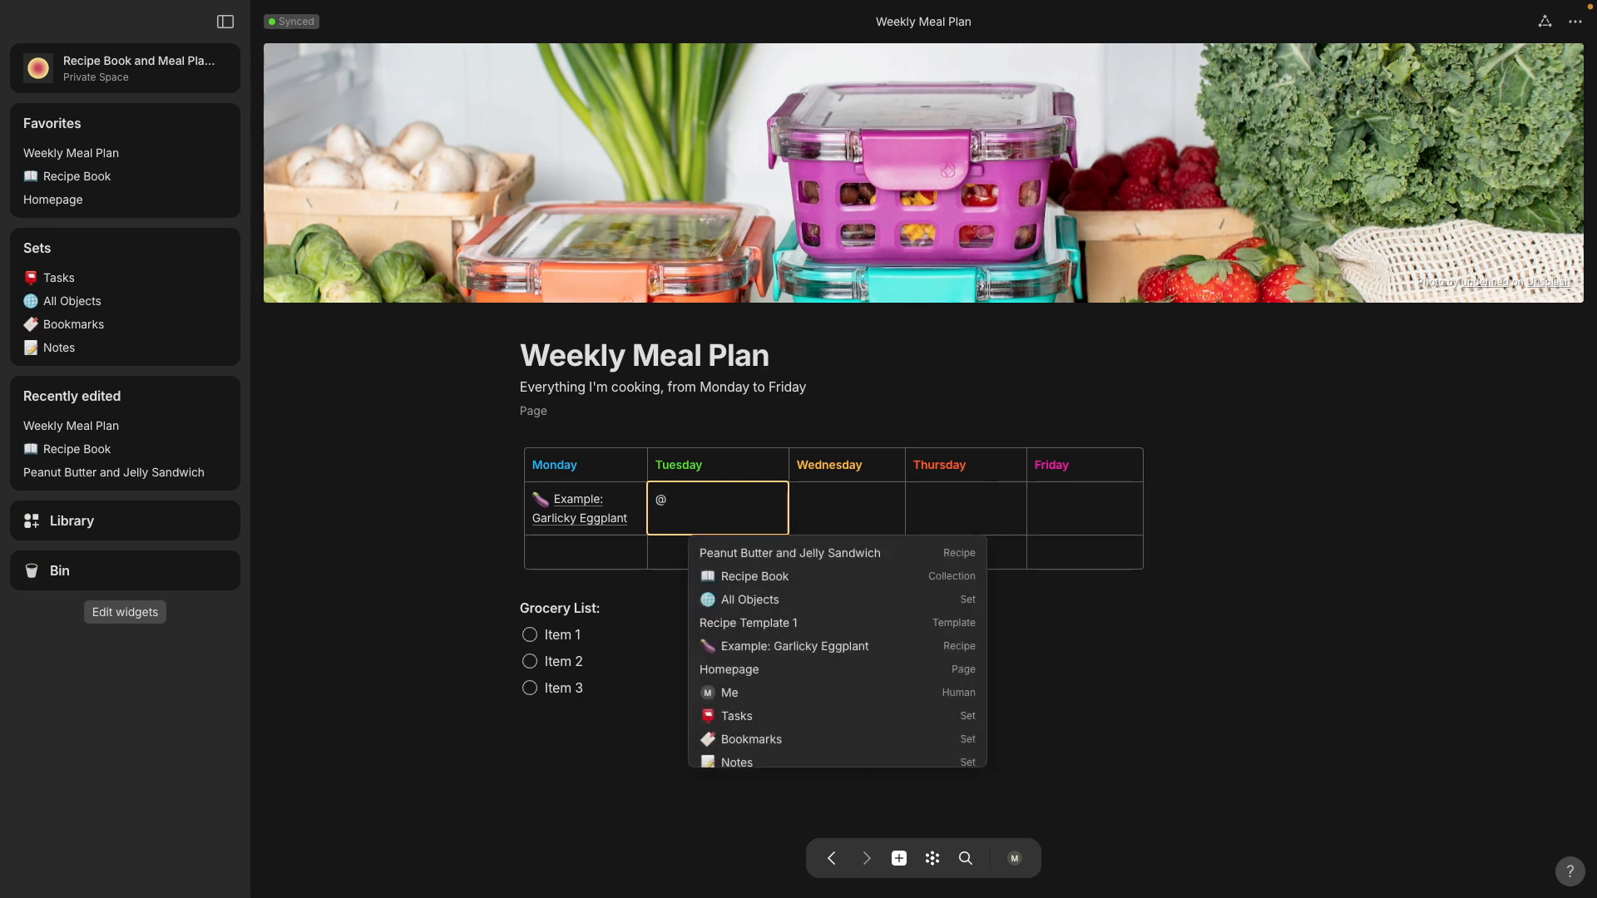
pyautogui.write('pean')
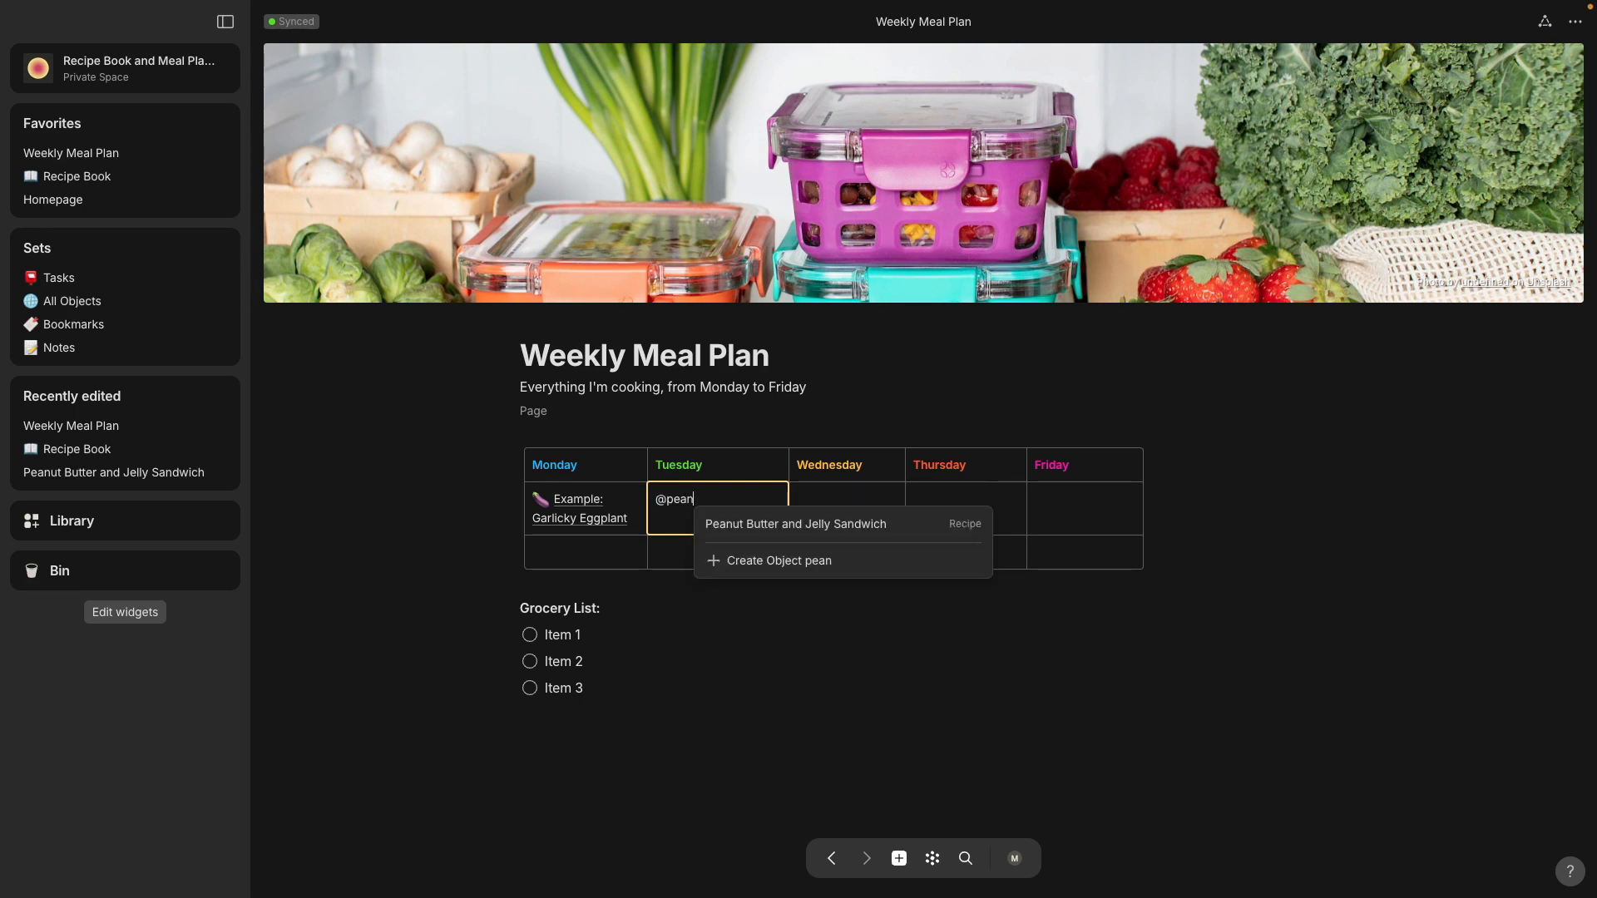
pyautogui.click(826, 524)
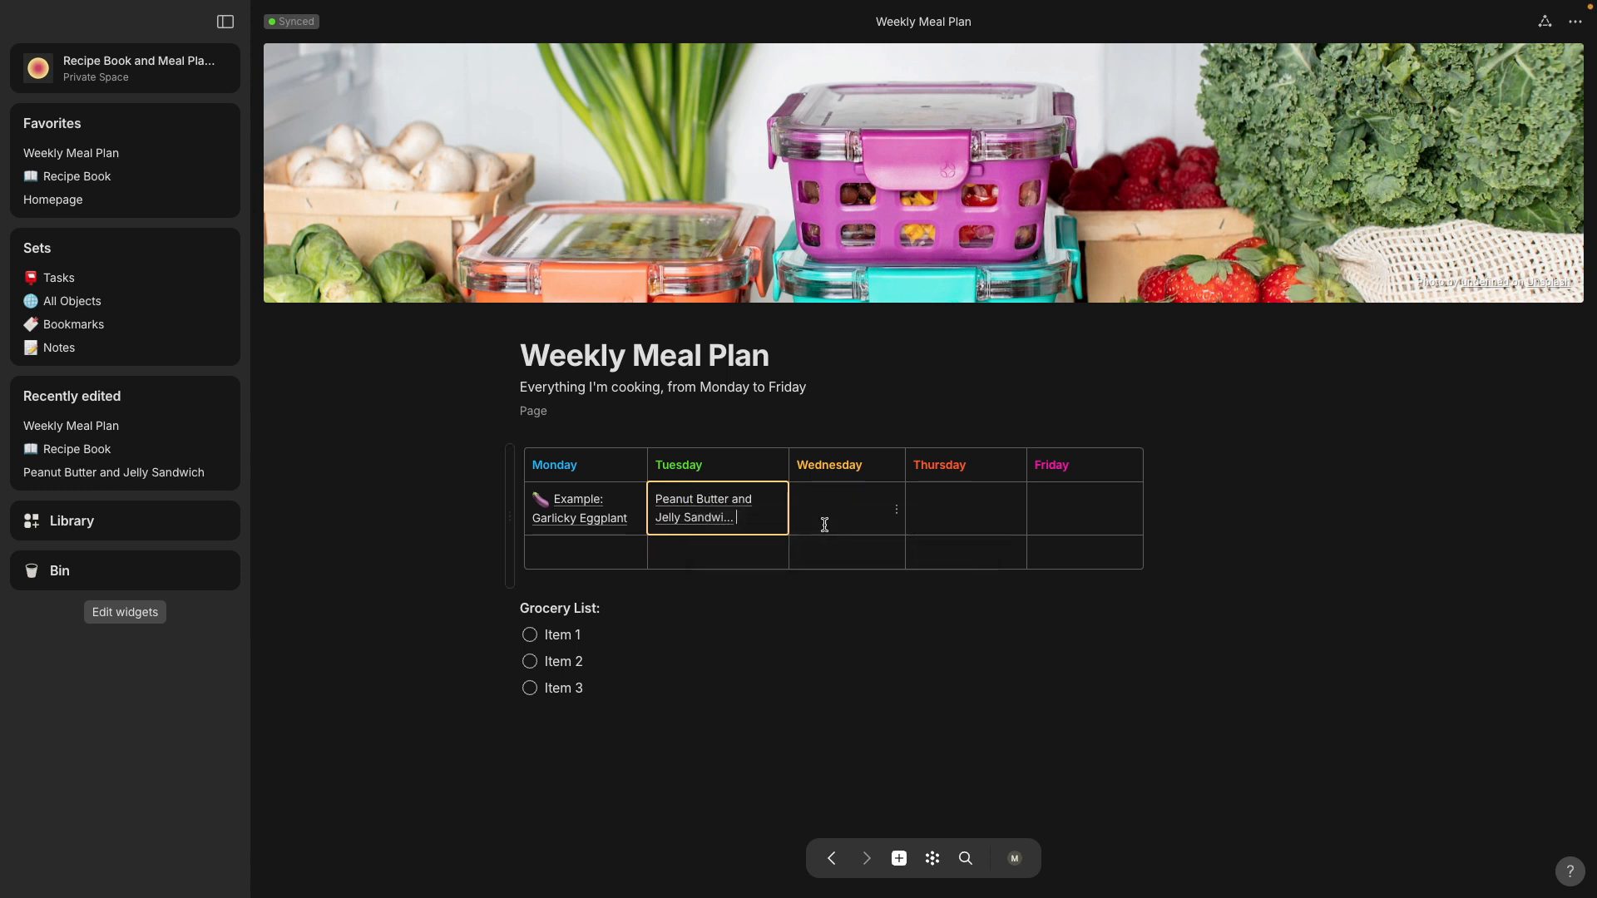
pyautogui.click(755, 679)
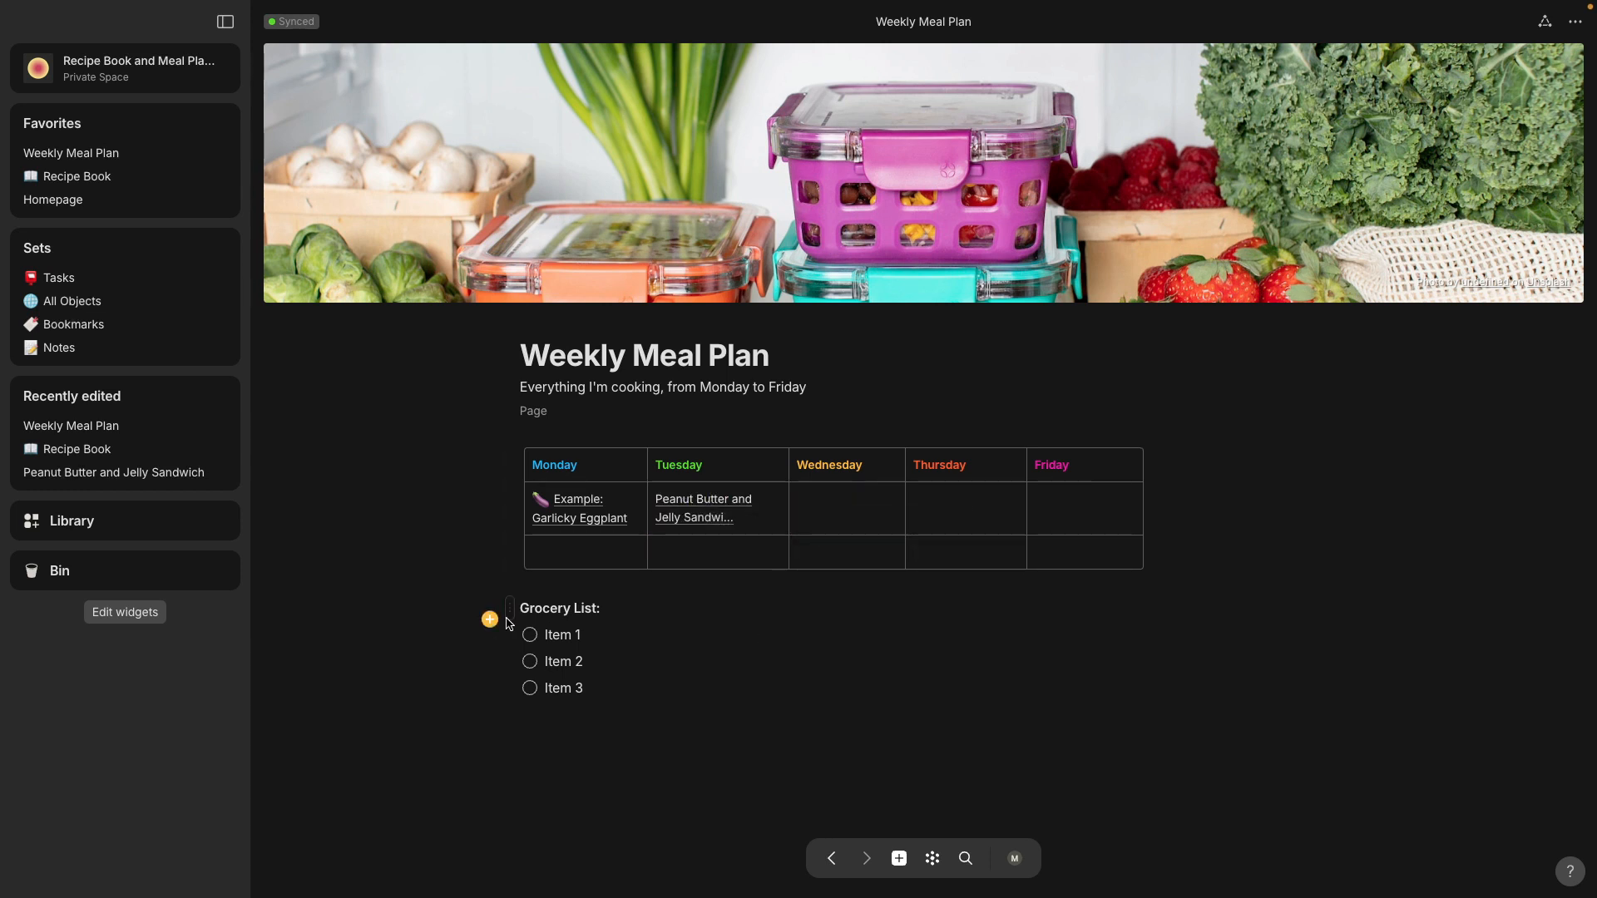
# Step: Replace the three placeholder items in the Grocery List with "Eggplant", "Bread" and "Fruit jelly"
pyautogui.moveTo(545, 635); pyautogui.dragTo(591, 637)
pyautogui.write('E')
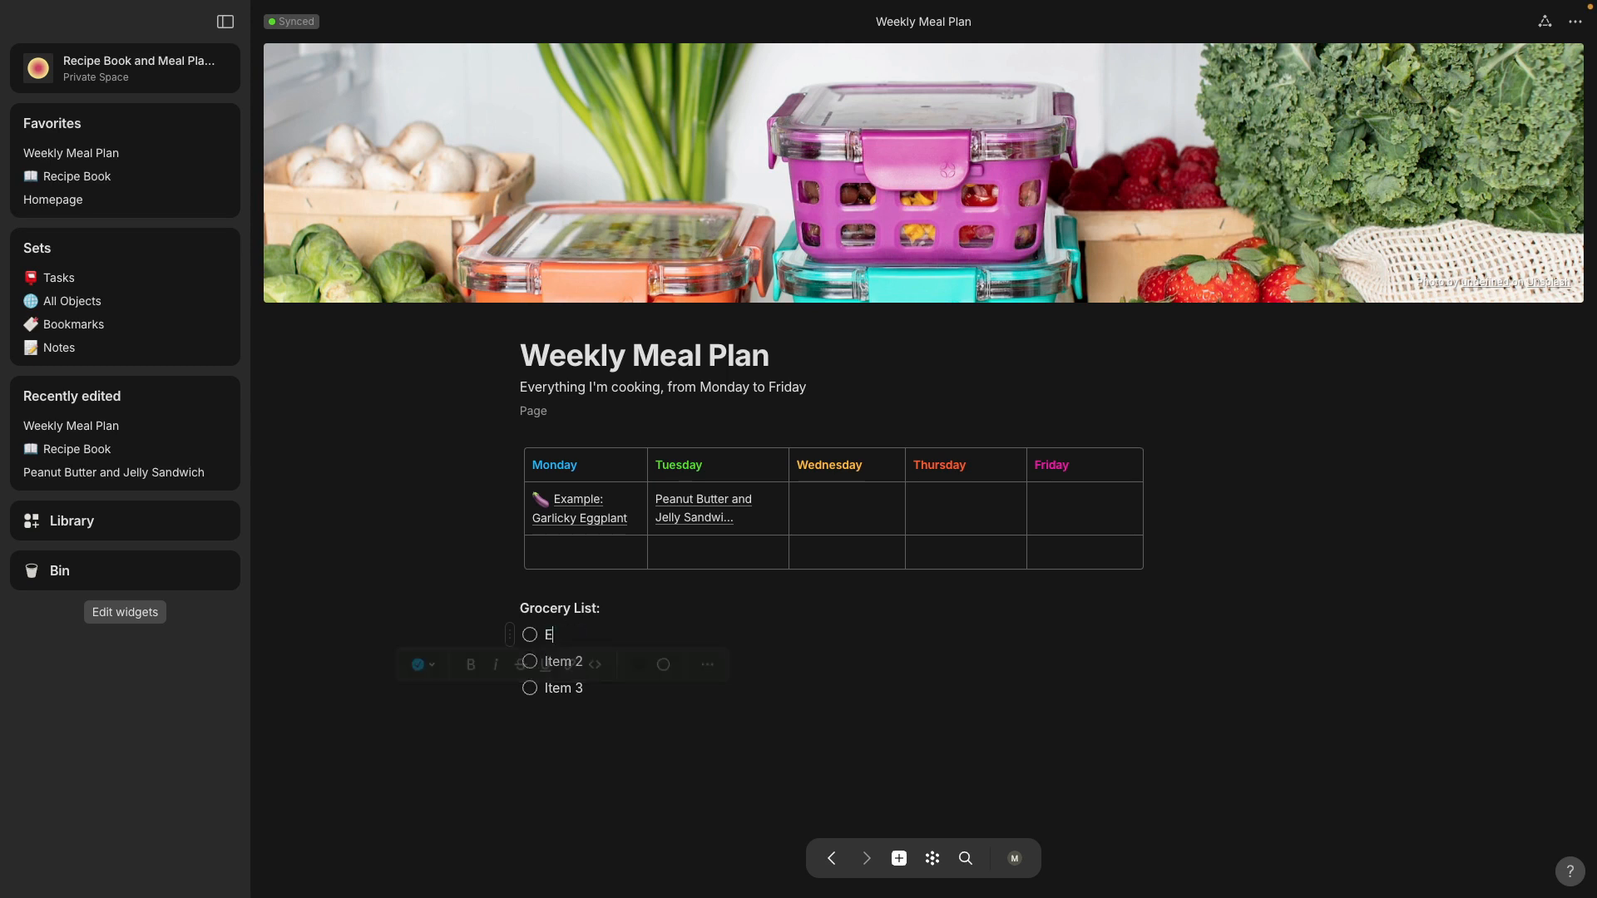
pyautogui.write('ggplant')
pyautogui.moveTo(546, 662); pyautogui.dragTo(612, 663)
pyautogui.press('BackSpace')
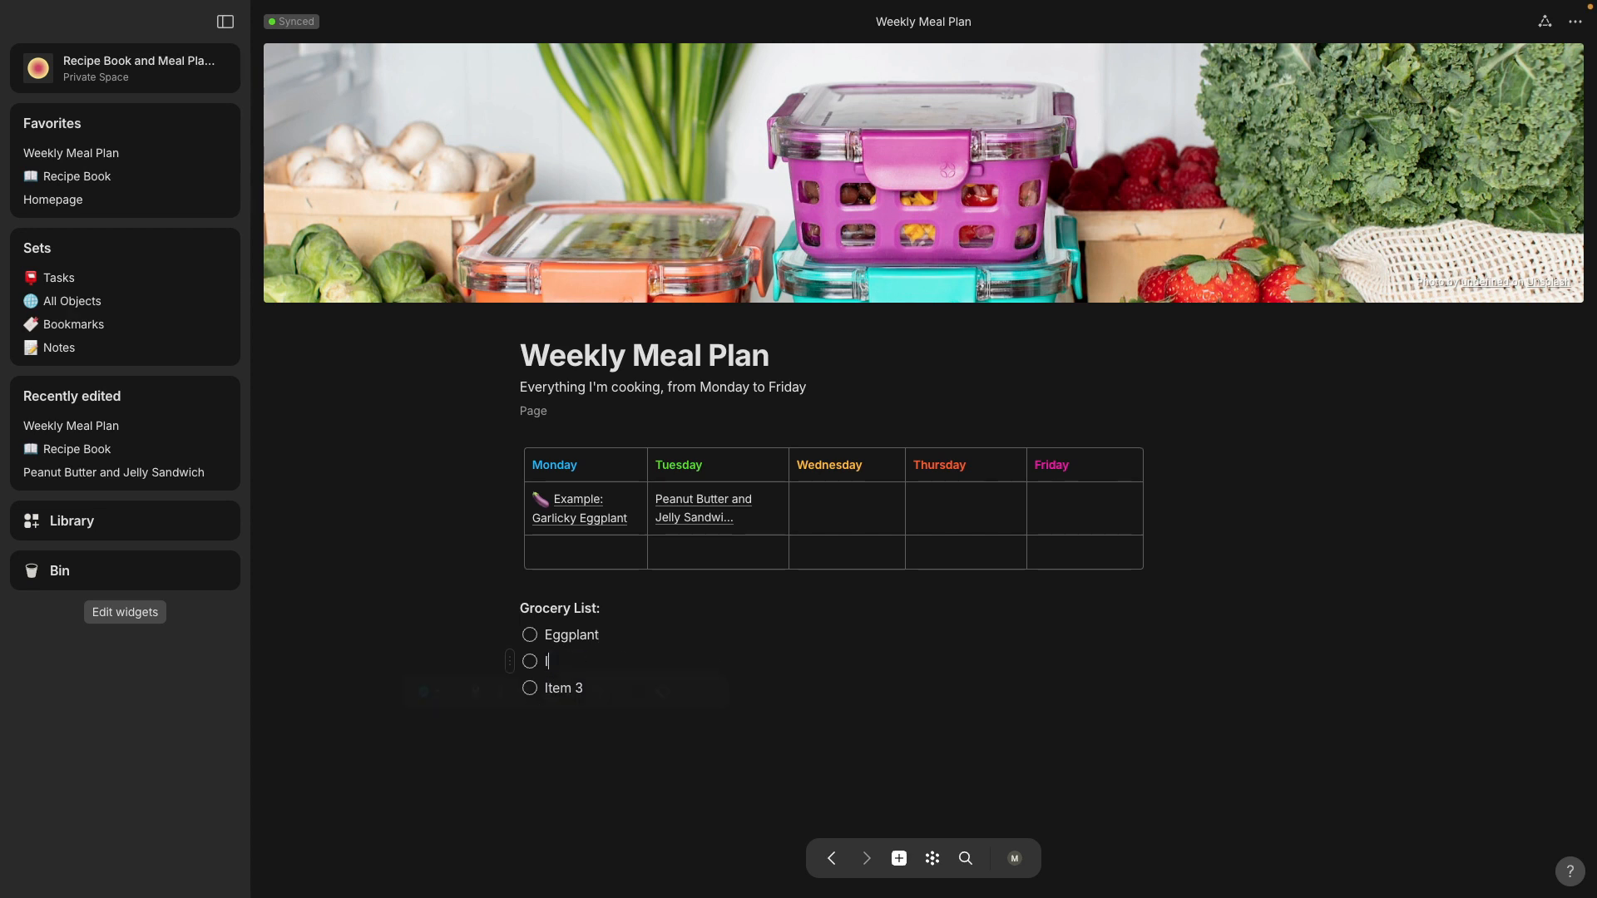
pyautogui.write('B')
pyautogui.press('BackSpace')
pyautogui.write('Bread')
pyautogui.moveTo(547, 689); pyautogui.dragTo(630, 689)
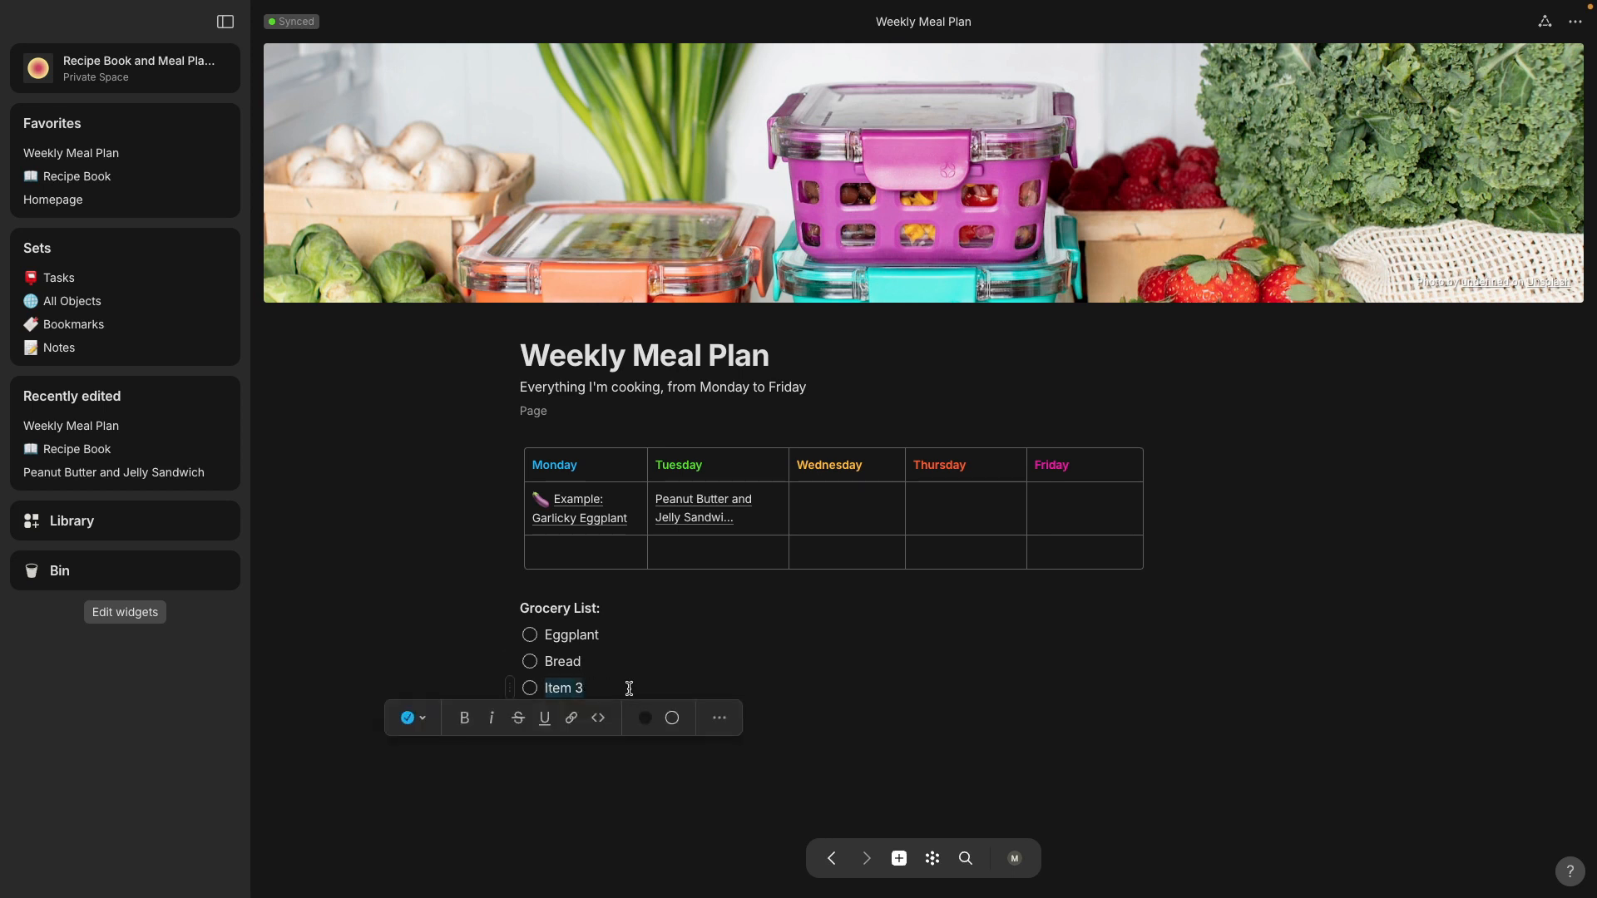
pyautogui.write('Fruit')
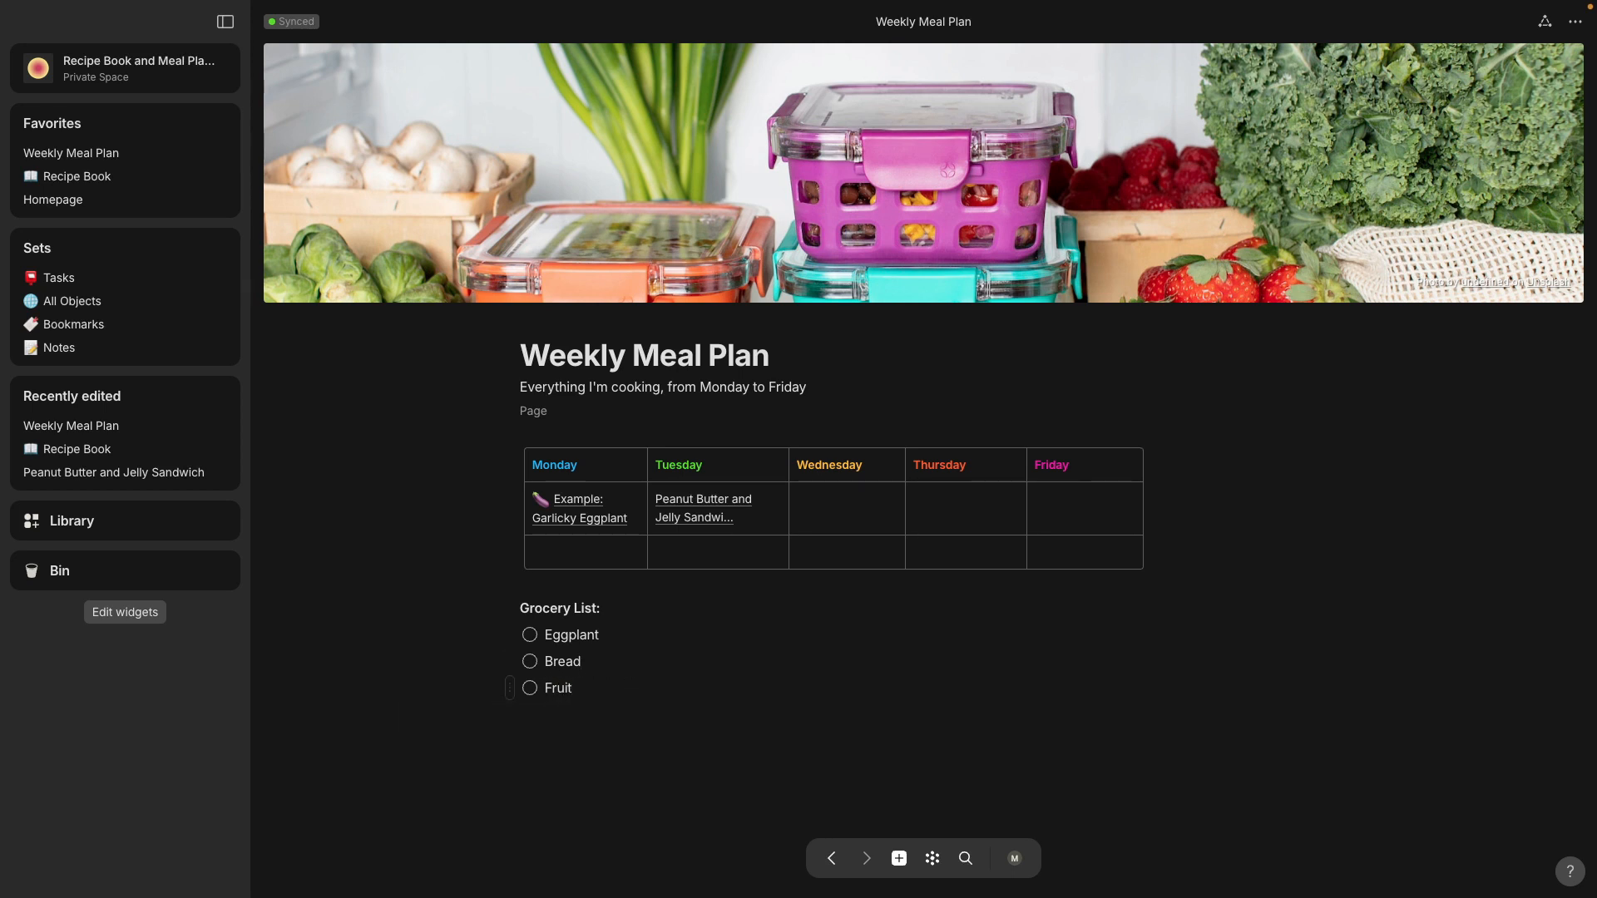
pyautogui.write(' jelly')
pyautogui.click(544, 776)
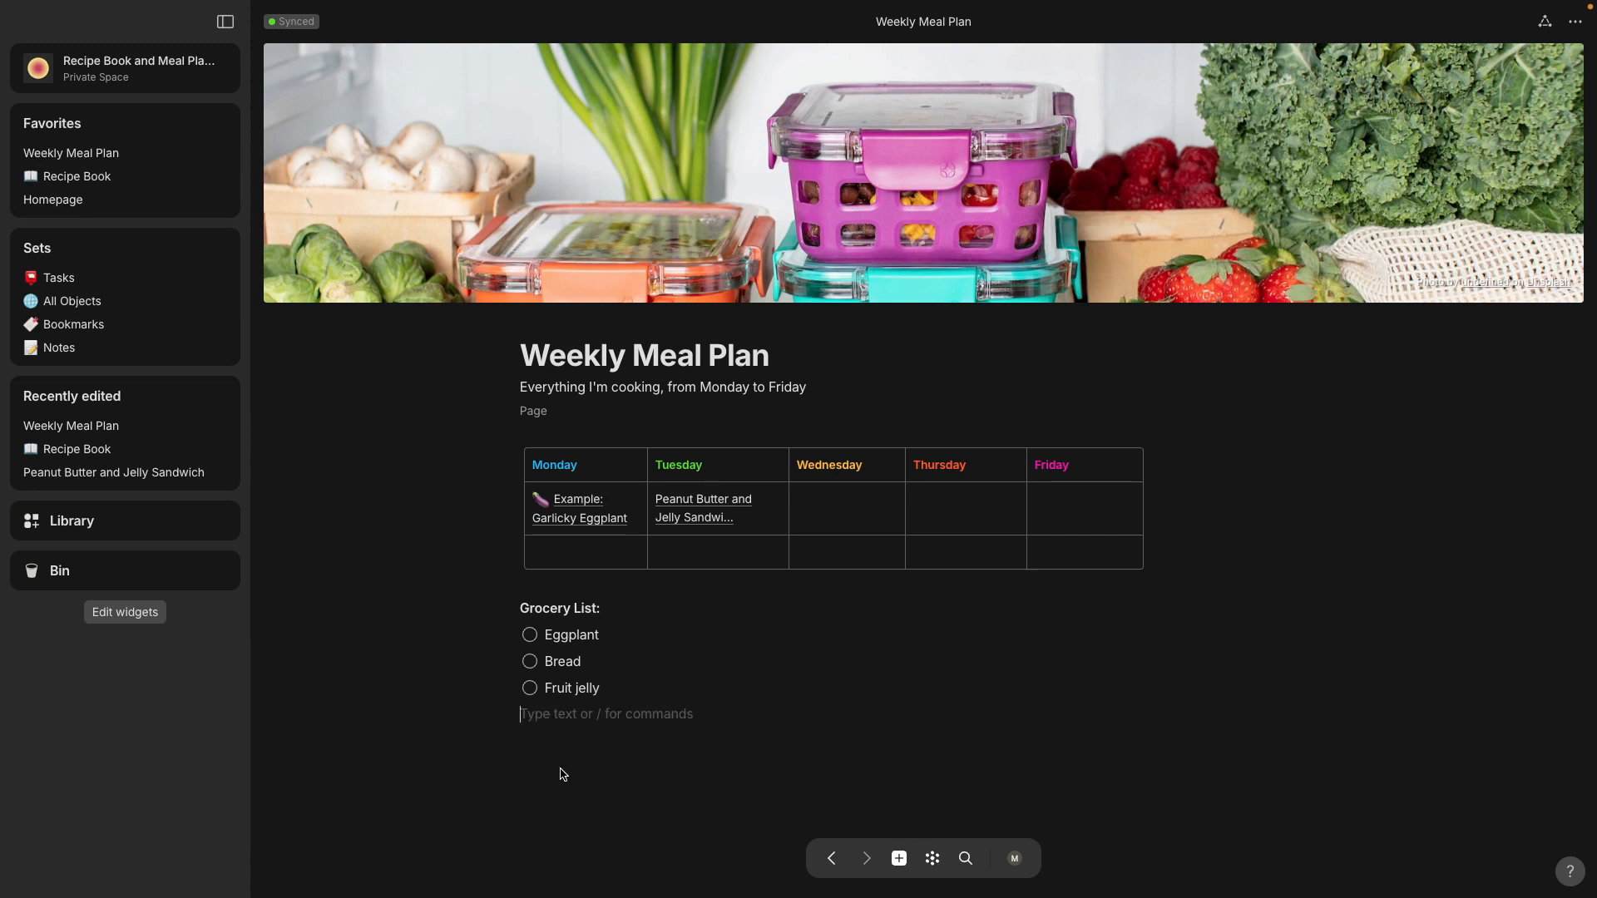
# Step: Open the Peanut Butter and Jelly Sandwich recipe from its link in the Tuesday cell
pyautogui.click(714, 514)
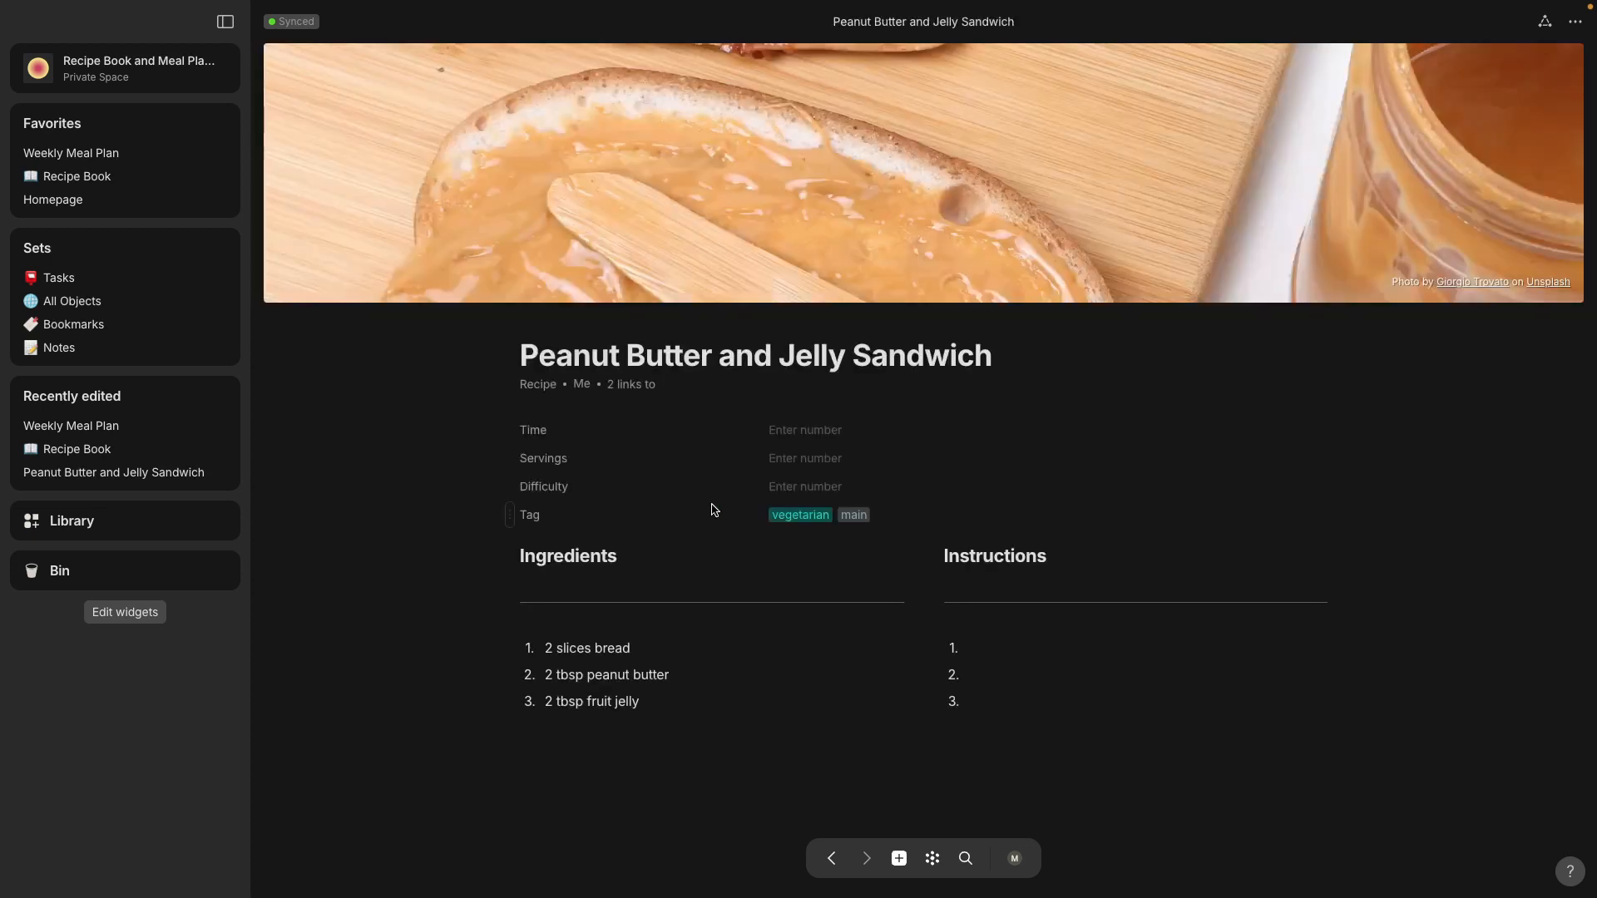